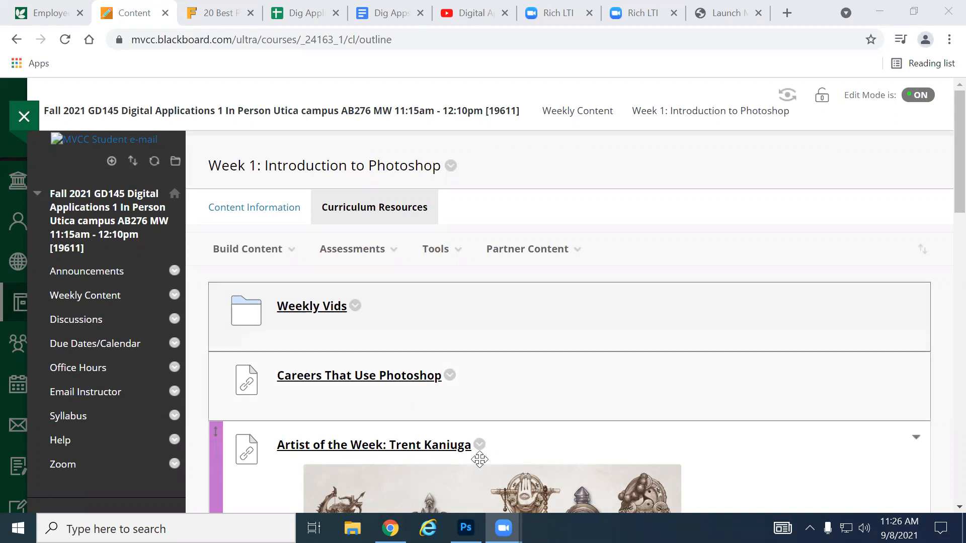
{"action": "scroll", "coordinate": [502, 405], "scroll_direction": "down", "scroll_amount": 2}
{"action": "scroll", "coordinate": [504, 409], "scroll_direction": "up", "scroll_amount": 2}
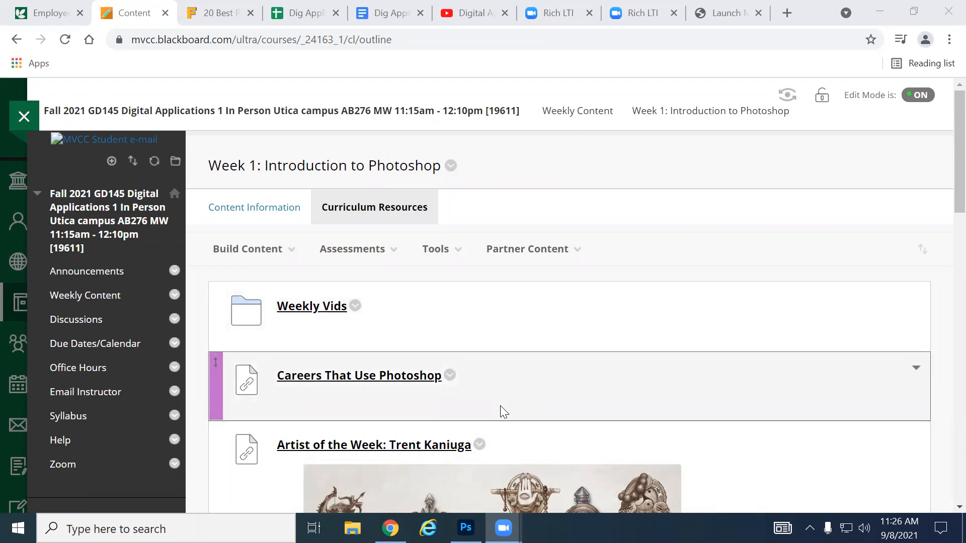
{"action": "scroll", "coordinate": [491, 388], "scroll_direction": "down", "scroll_amount": 1}
{"action": "scroll", "coordinate": [491, 388], "scroll_direction": "up", "scroll_amount": 1}
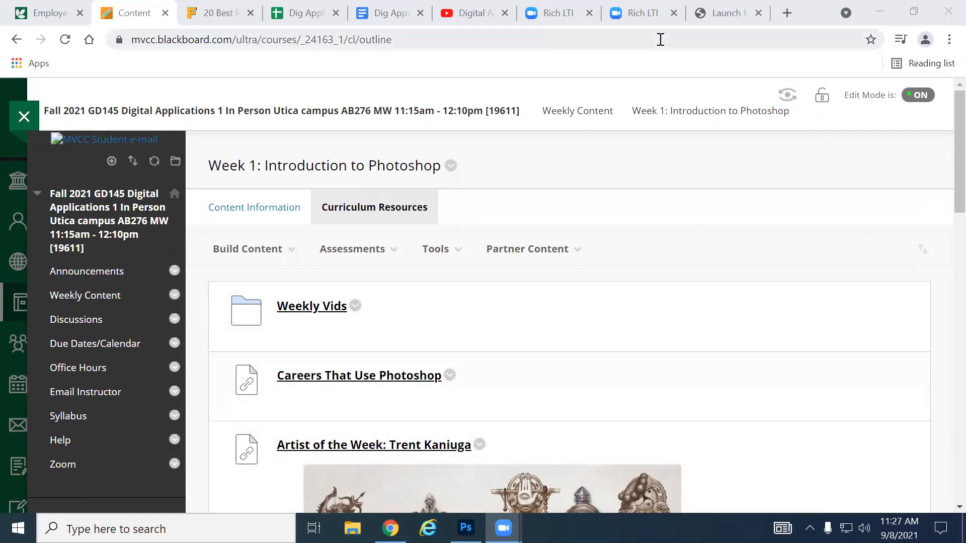
{"action": "left_click", "coordinate": [352, 249]}
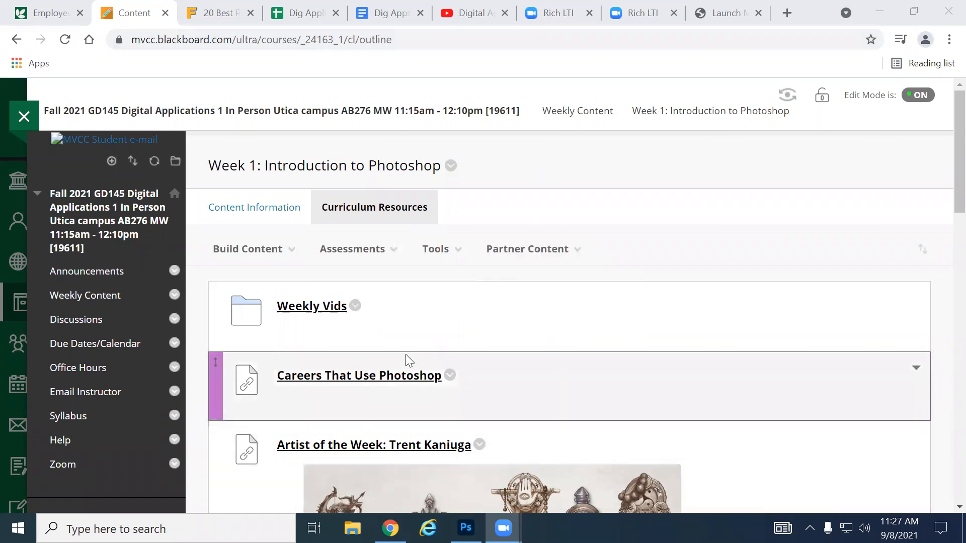
Step: Open the Week 2: Masking item in the course's weekly content and follow its link to the masking exercise document
{"action": "left_click", "coordinate": [119, 296]}
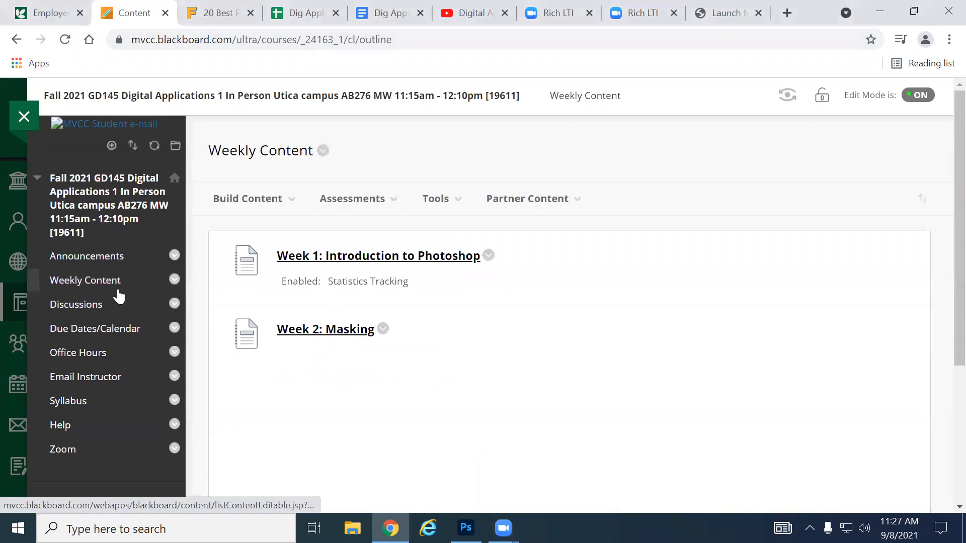
{"action": "left_click", "coordinate": [352, 341]}
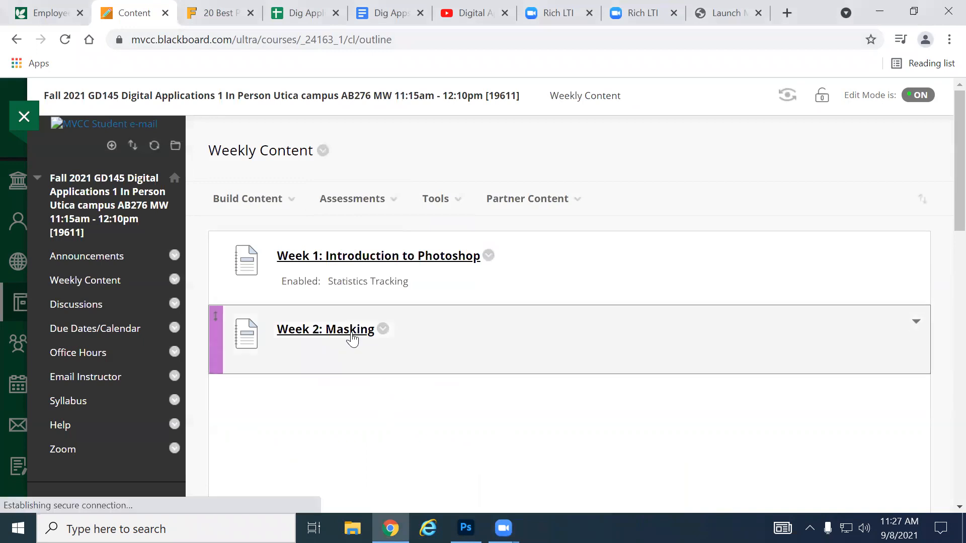
{"action": "left_click", "coordinate": [381, 212]}
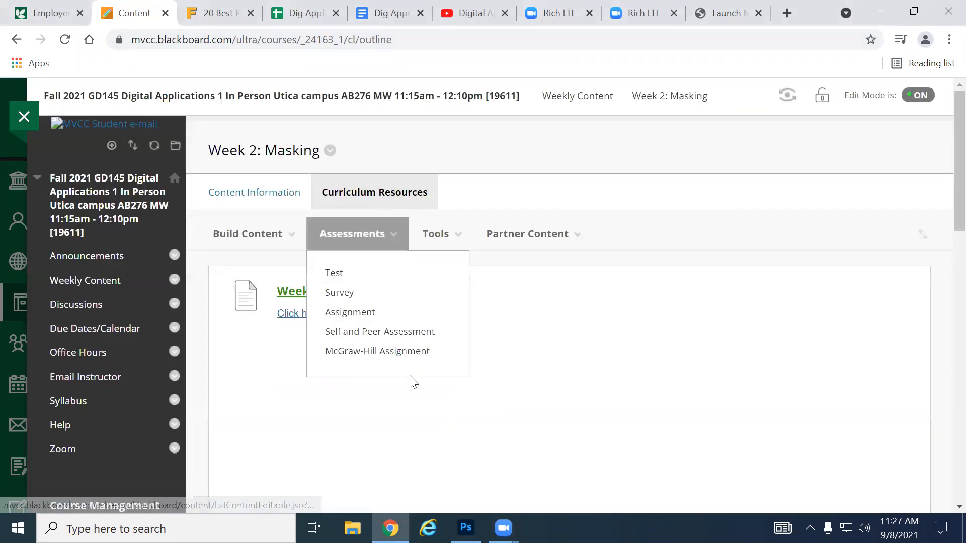
{"action": "left_click", "coordinate": [296, 320]}
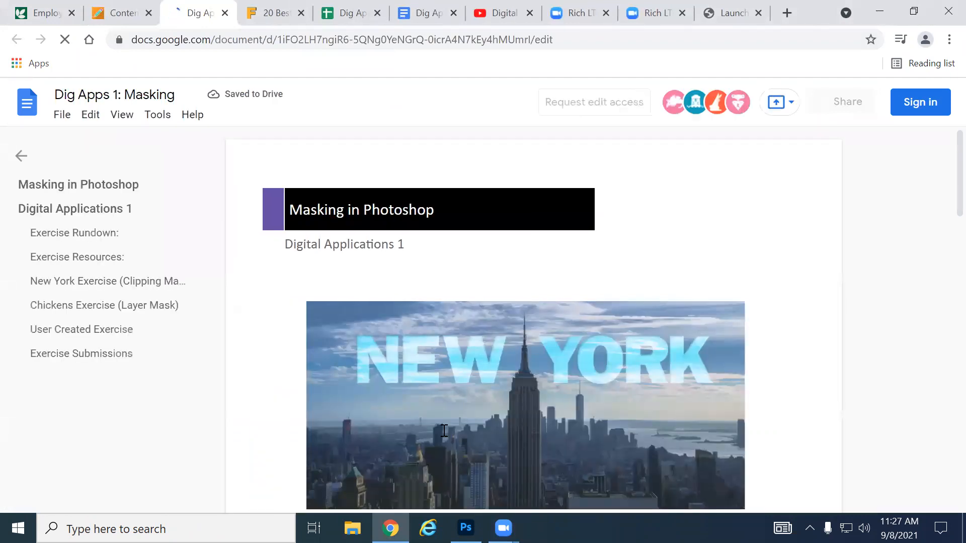
Step: Open the Image Folder linked under Exercise Resources in the masking document
{"action": "scroll", "coordinate": [482, 432], "scroll_direction": "down", "scroll_amount": 2}
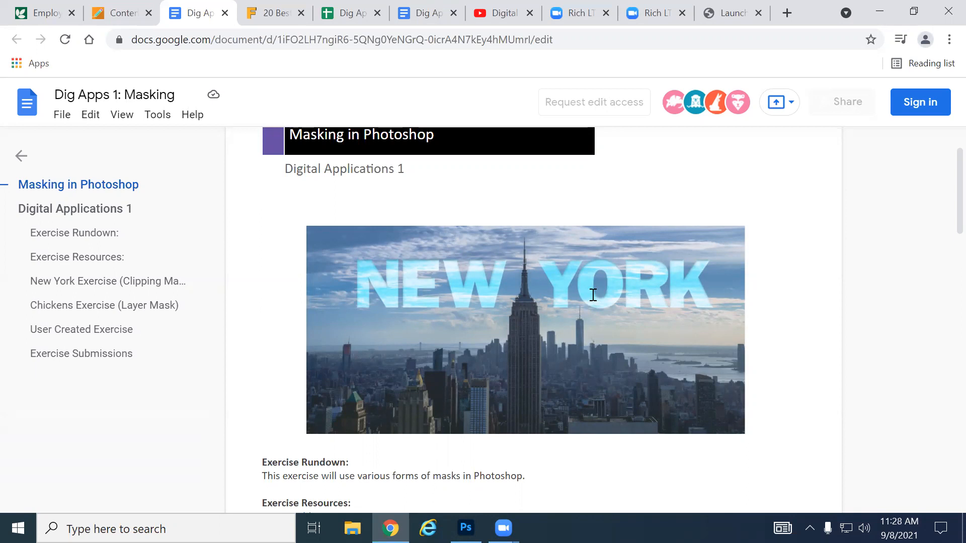
{"action": "scroll", "coordinate": [494, 360], "scroll_direction": "down", "scroll_amount": 3}
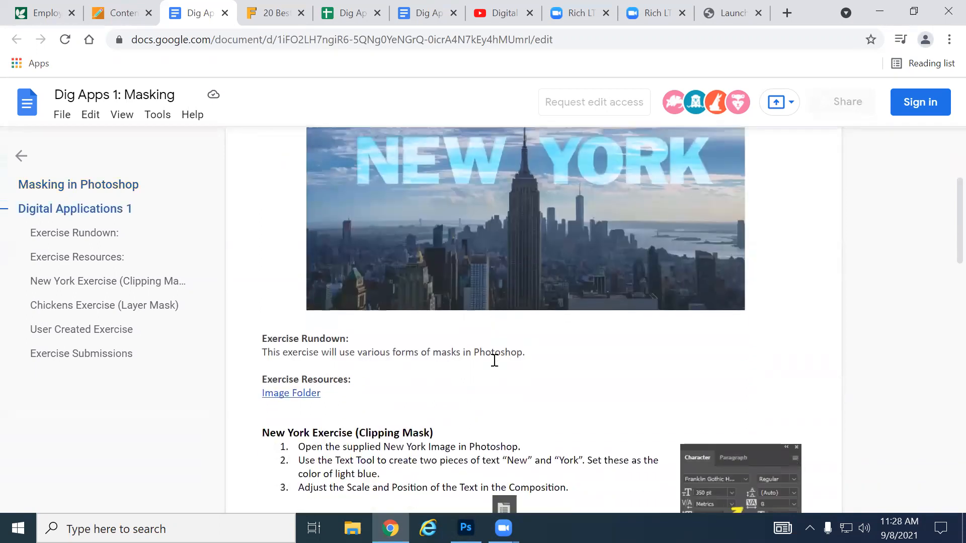
{"action": "scroll", "coordinate": [494, 360], "scroll_direction": "down", "scroll_amount": 2}
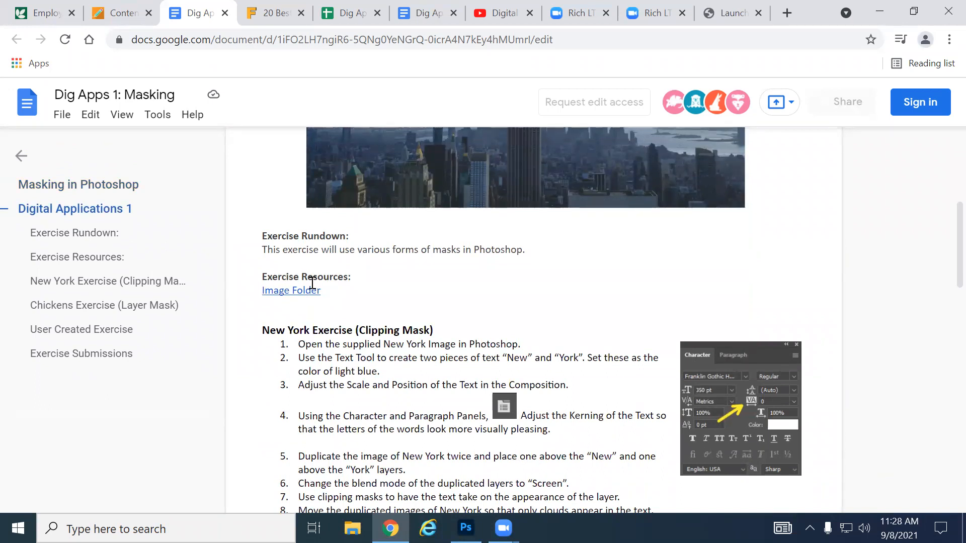
{"action": "mouse_move", "coordinate": [307, 290]}
{"action": "left_click", "coordinate": [318, 313]}
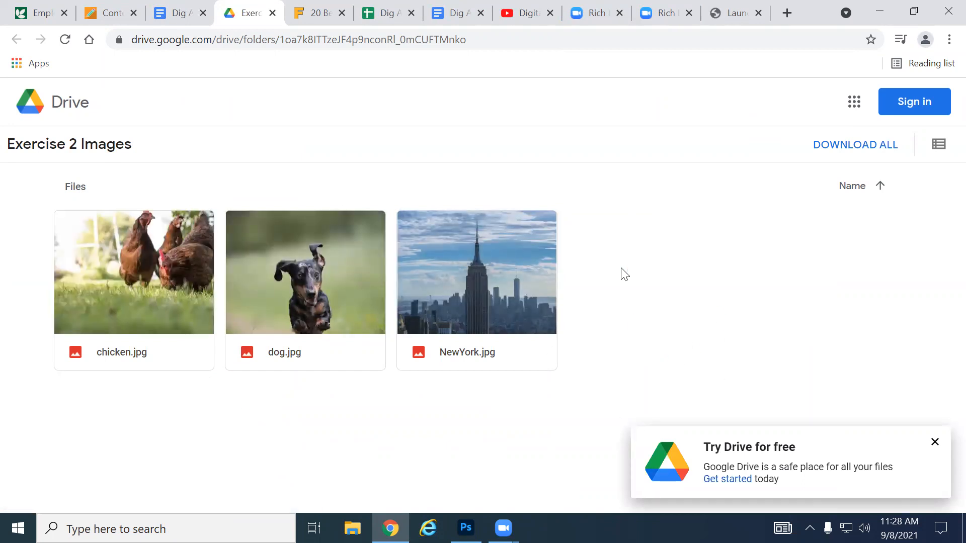
Step: Return to the masking document and review the New York, Chickens and User Created exercise instructions and the submission requirements
{"action": "key", "text": "ctrl+shift+Tab"}
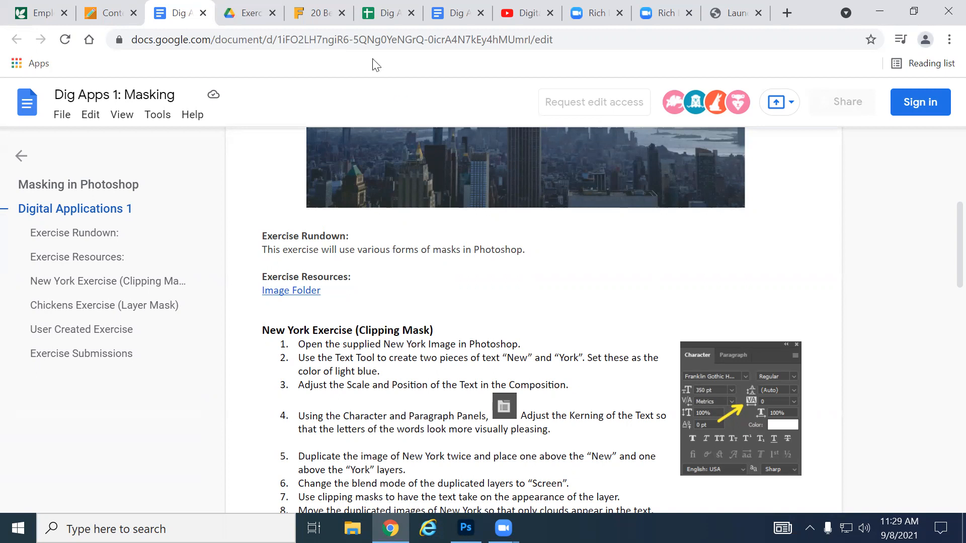
{"action": "scroll", "coordinate": [441, 392], "scroll_direction": "up", "scroll_amount": 4}
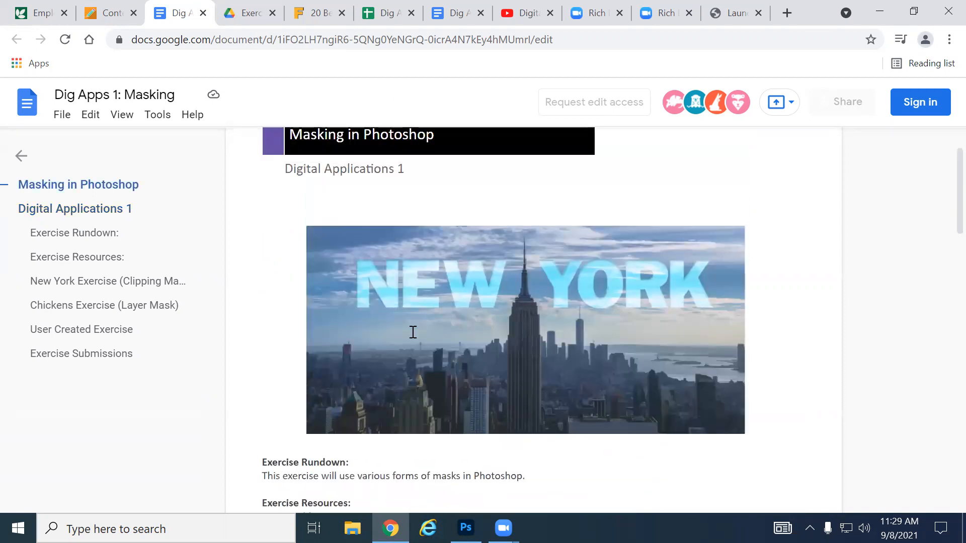
{"action": "scroll", "coordinate": [412, 332], "scroll_direction": "down", "scroll_amount": 4}
{"action": "scroll", "coordinate": [412, 332], "scroll_direction": "down", "scroll_amount": 6}
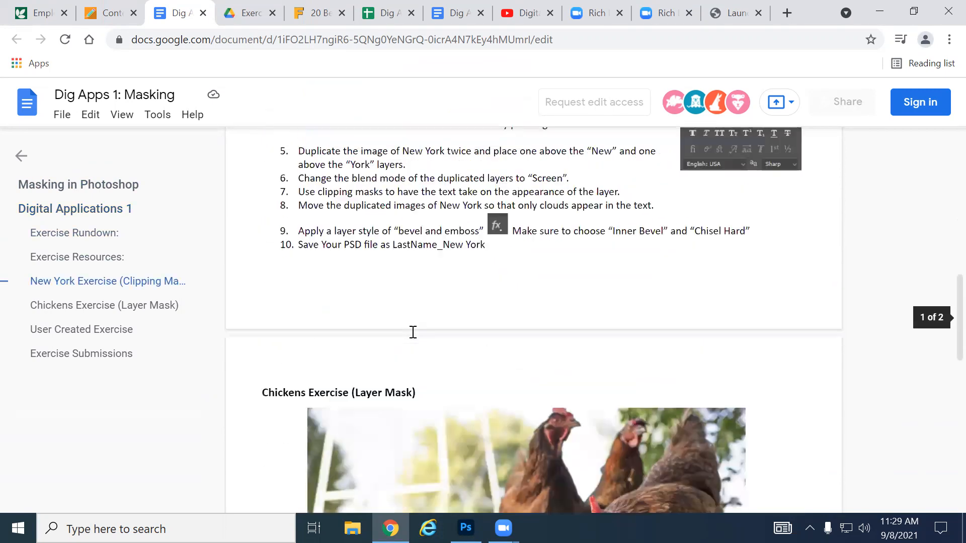
{"action": "scroll", "coordinate": [553, 290], "scroll_direction": "up", "scroll_amount": 5}
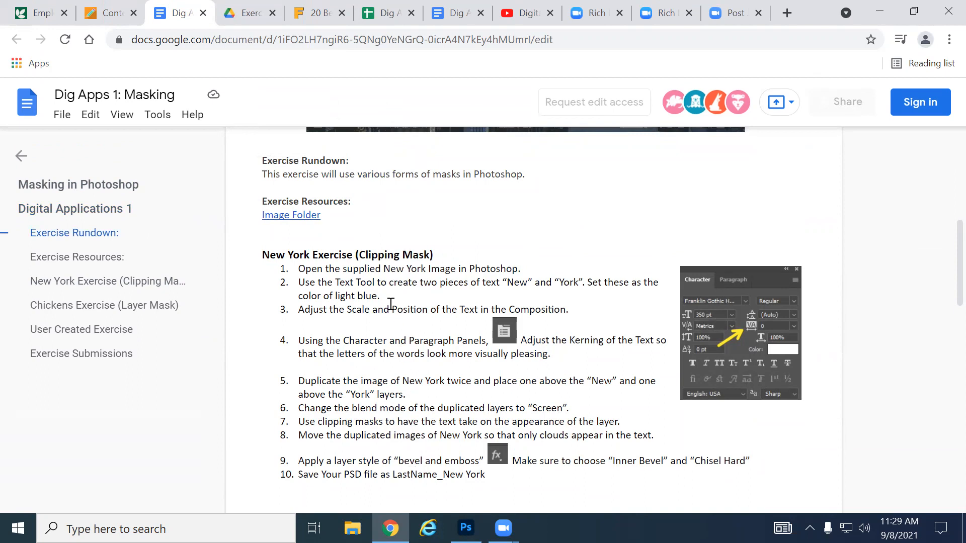
{"action": "scroll", "coordinate": [412, 369], "scroll_direction": "up", "scroll_amount": 1}
{"action": "scroll", "coordinate": [415, 362], "scroll_direction": "down", "scroll_amount": 5}
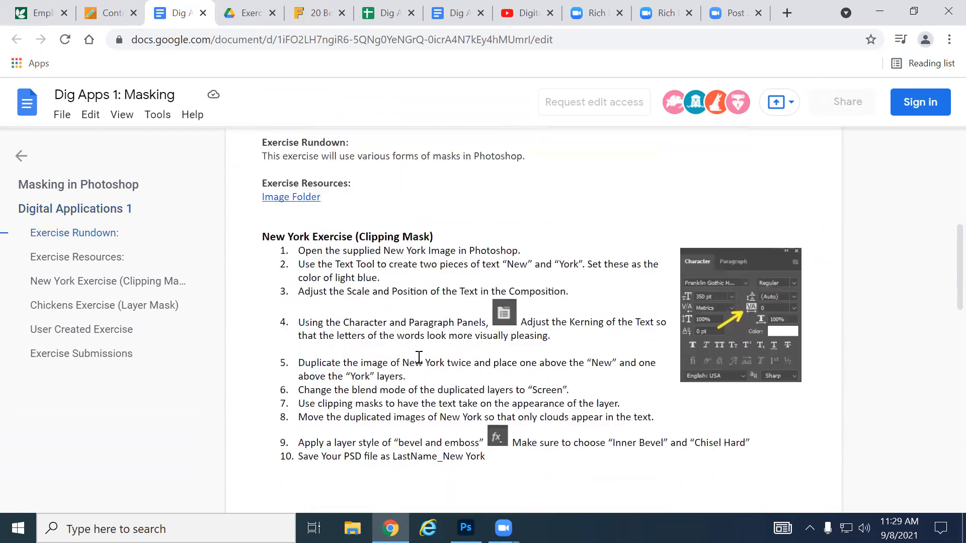
{"action": "scroll", "coordinate": [418, 357], "scroll_direction": "up", "scroll_amount": 3}
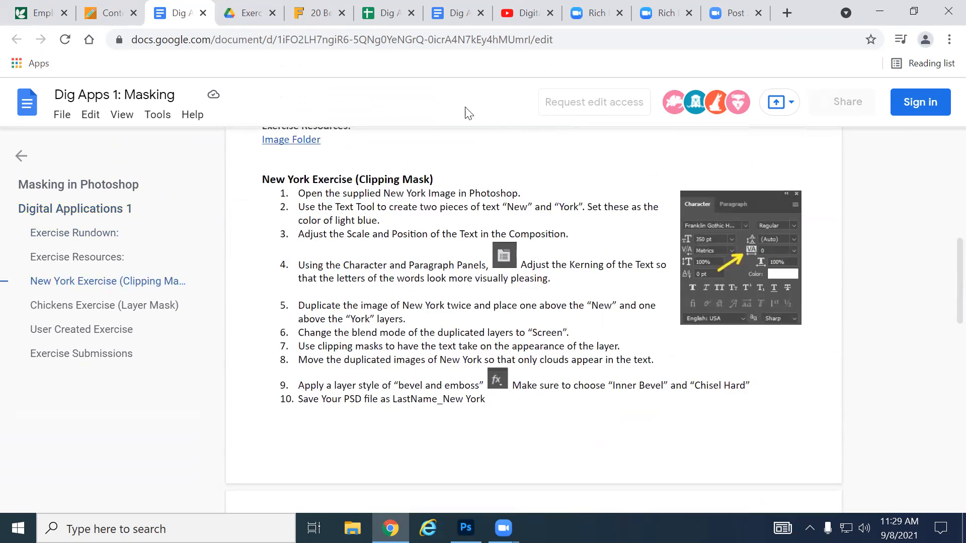
{"action": "scroll", "coordinate": [483, 327], "scroll_direction": "down", "scroll_amount": 7}
{"action": "scroll", "coordinate": [579, 373], "scroll_direction": "up", "scroll_amount": 1}
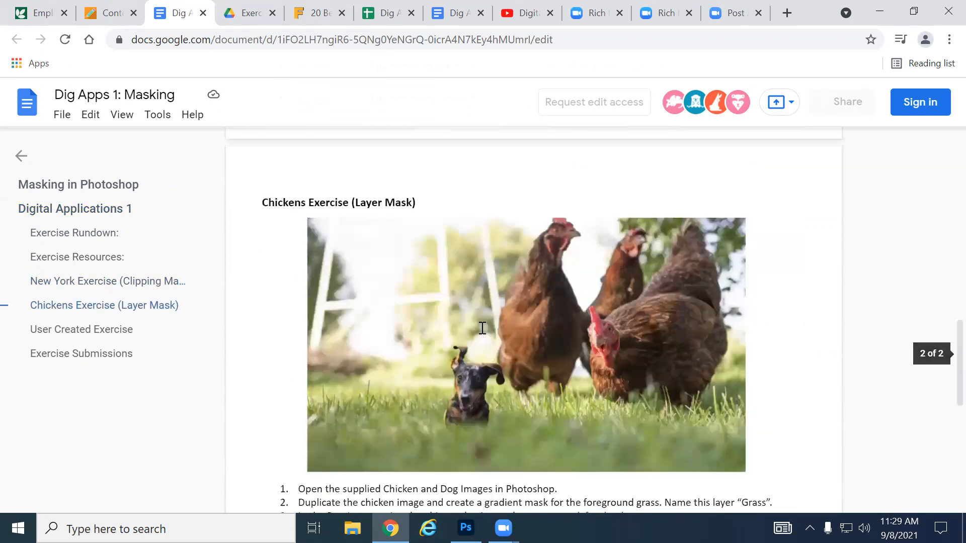
{"action": "scroll", "coordinate": [607, 390], "scroll_direction": "down", "scroll_amount": 1}
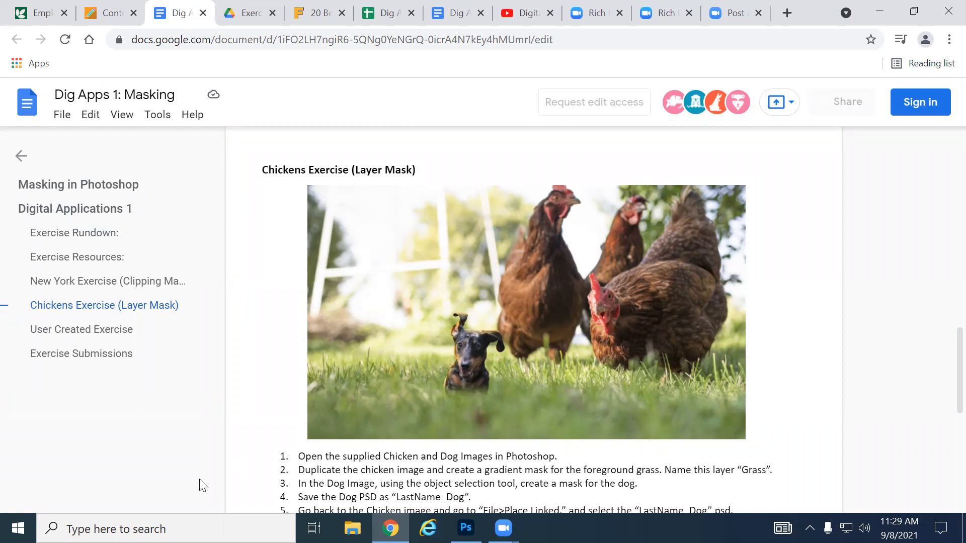
{"action": "scroll", "coordinate": [408, 312], "scroll_direction": "down", "scroll_amount": 8}
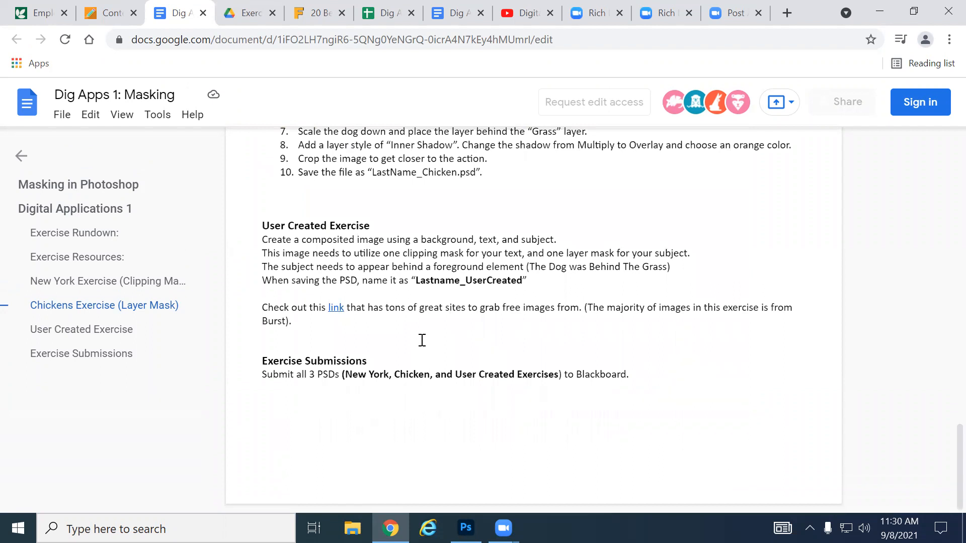
{"action": "scroll", "coordinate": [558, 363], "scroll_direction": "up", "scroll_amount": 9}
{"action": "scroll", "coordinate": [548, 300], "scroll_direction": "up", "scroll_amount": 10}
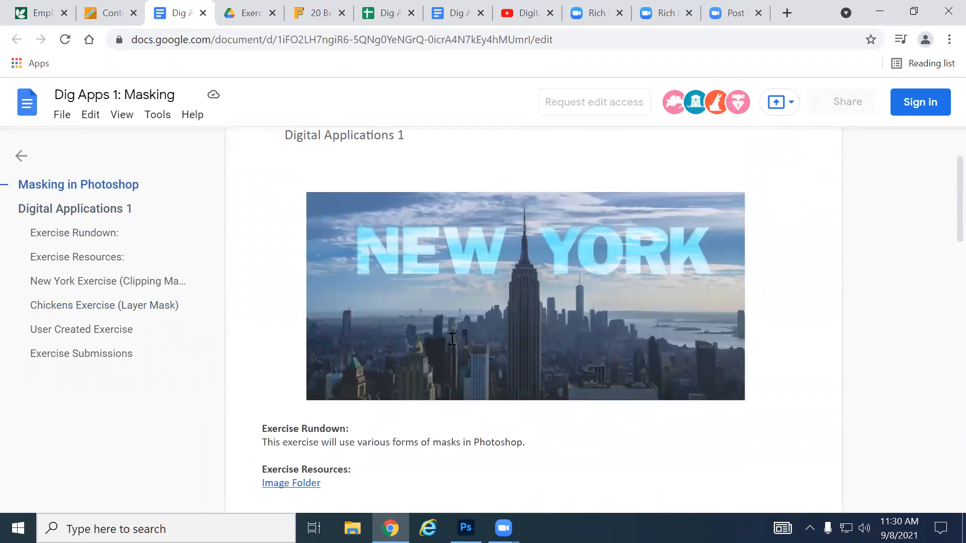
{"action": "scroll", "coordinate": [453, 338], "scroll_direction": "down", "scroll_amount": 3}
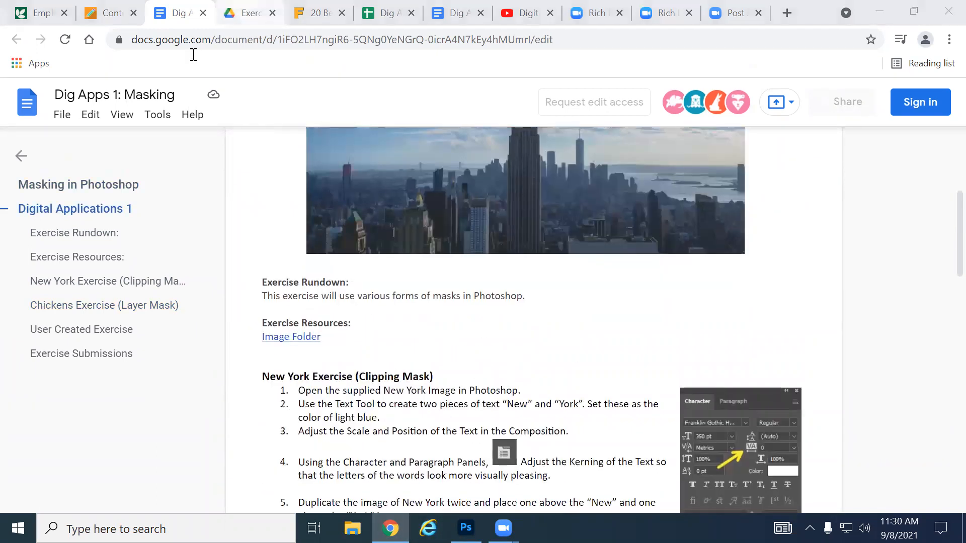
Step: Download NewYork.jpg, dog.jpg and chicken.jpg individually from the Exercise 2 Images folder and dismiss the Drive promotion
{"action": "left_click", "coordinate": [247, 13]}
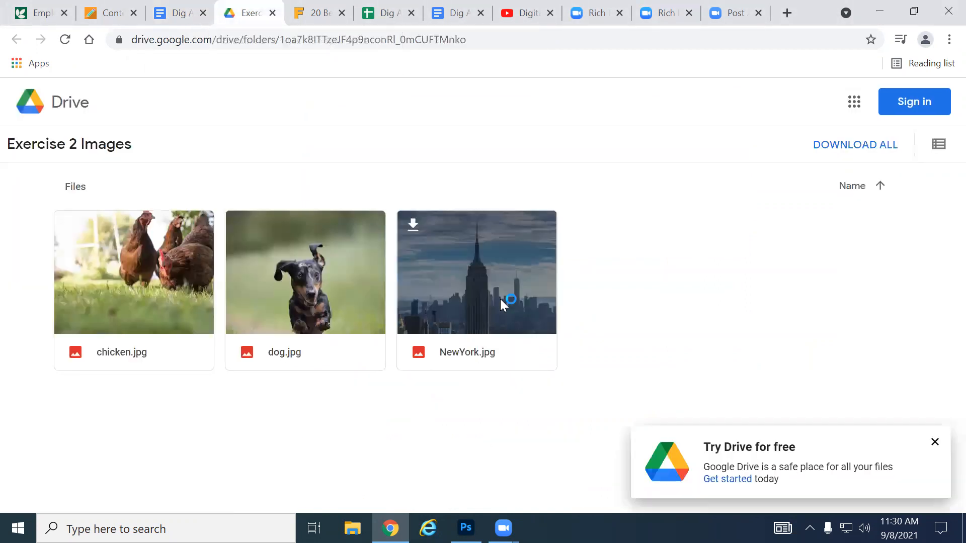
{"action": "left_click", "coordinate": [442, 265]}
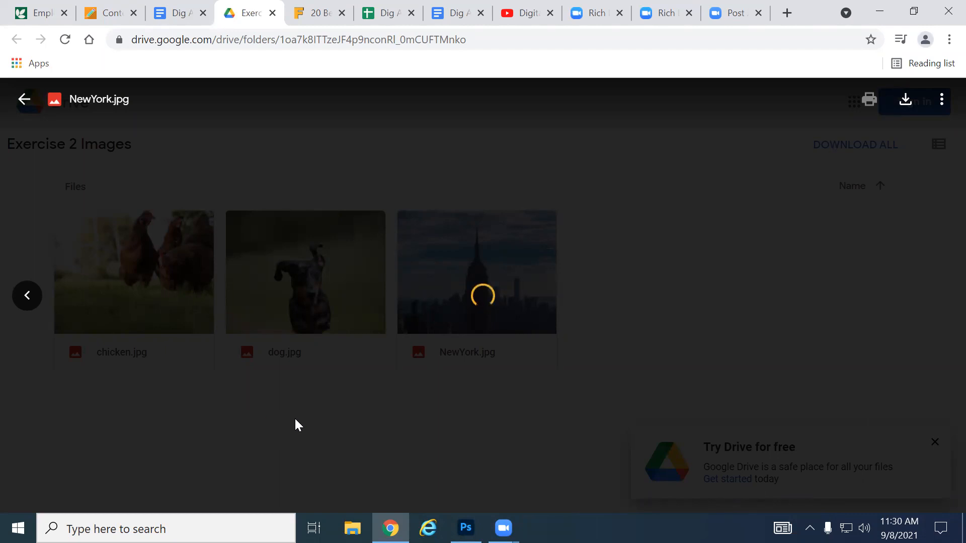
{"action": "left_click", "coordinate": [578, 346]}
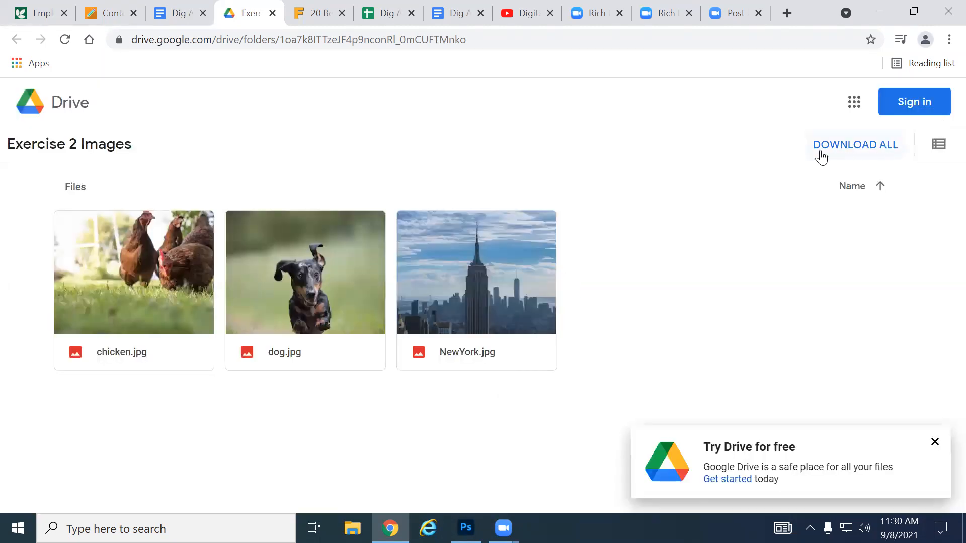
{"action": "left_click", "coordinate": [423, 229]}
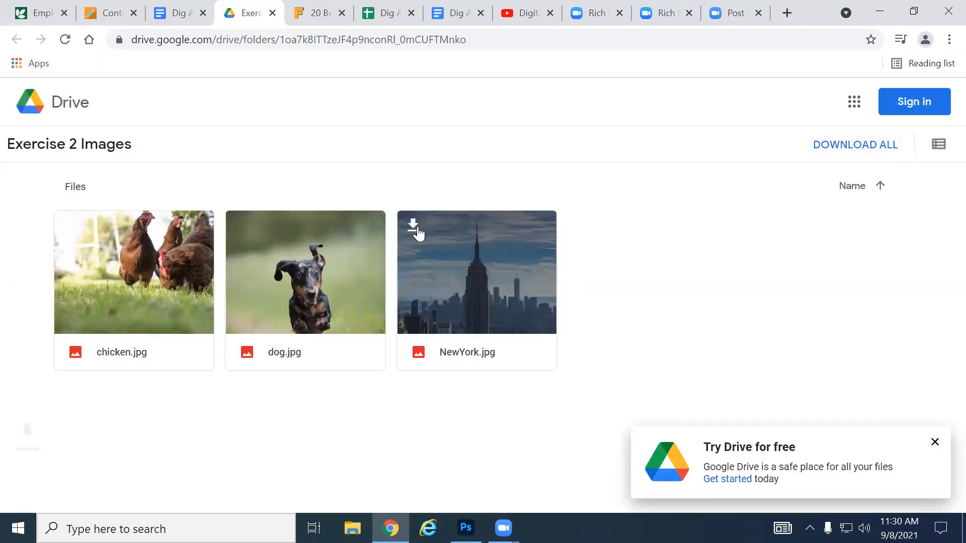
{"action": "left_click", "coordinate": [241, 226]}
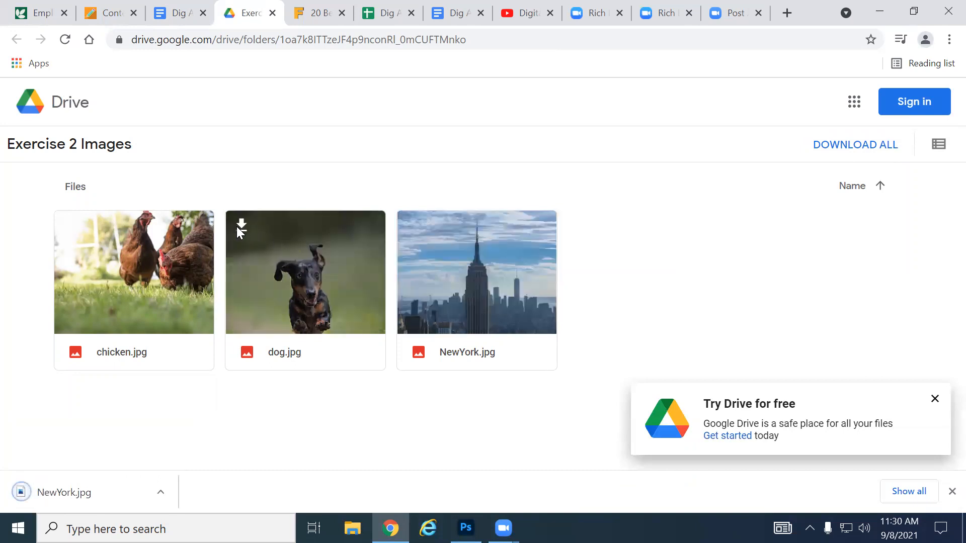
{"action": "left_click", "coordinate": [70, 227]}
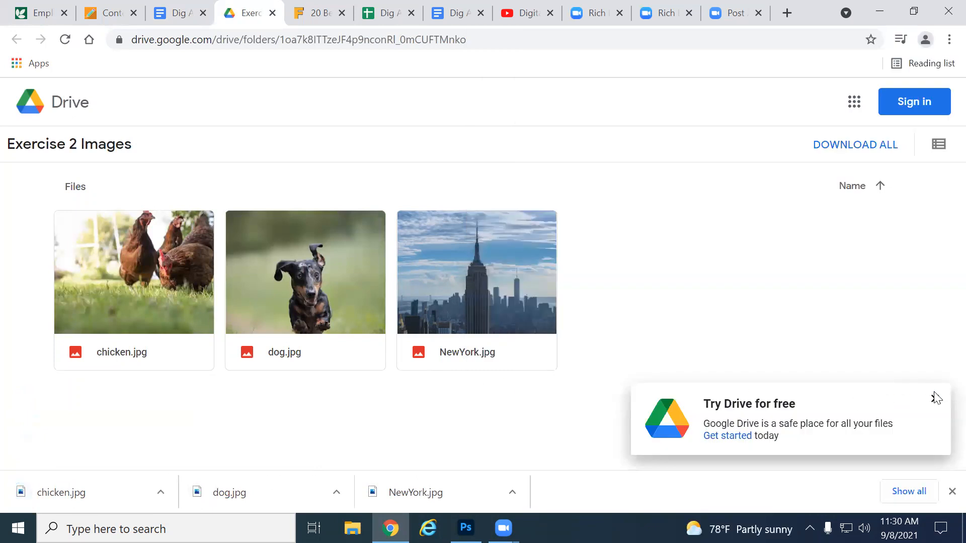
{"action": "left_click", "coordinate": [935, 398]}
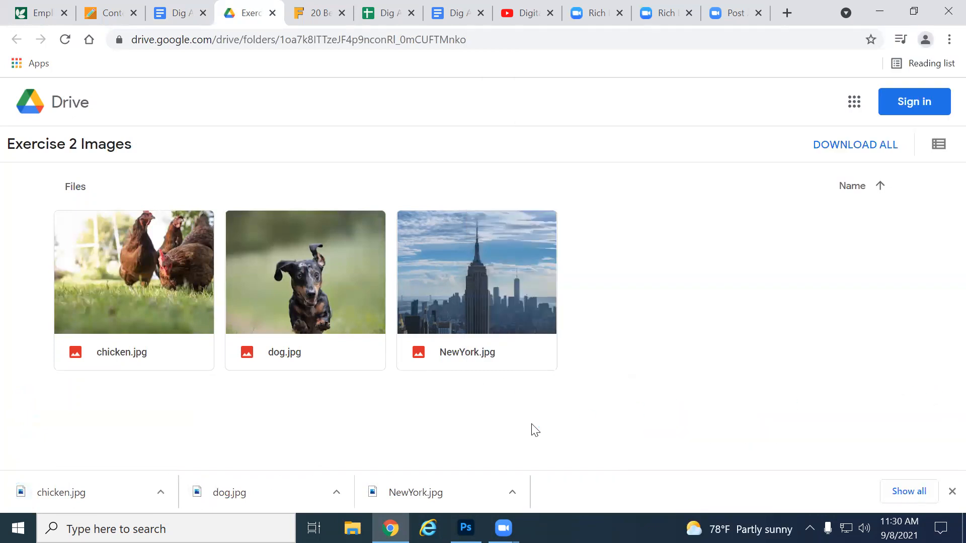
Step: Switch to File Explorer and open the DigApps folder inside the Thumb folder on the Desktop
{"action": "left_click", "coordinate": [394, 501]}
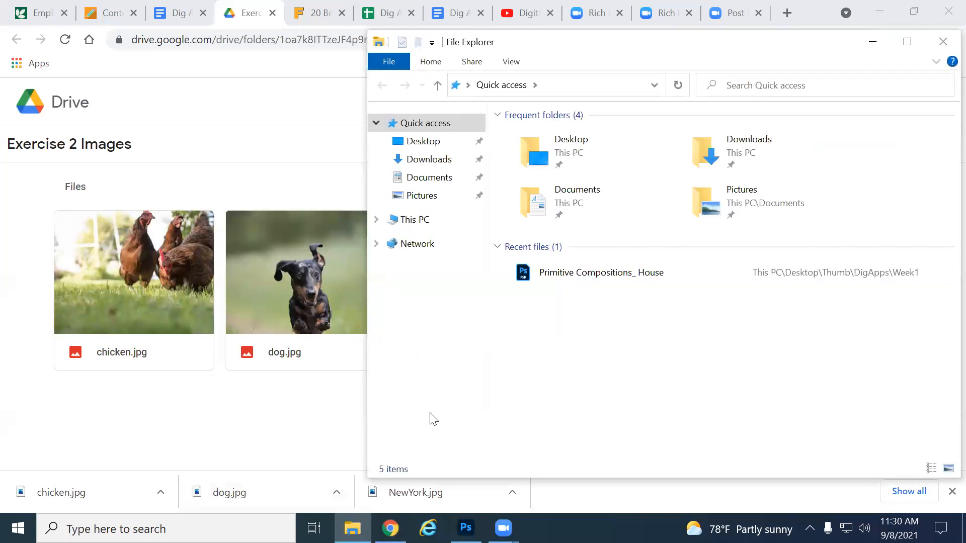
{"action": "left_click", "coordinate": [413, 146]}
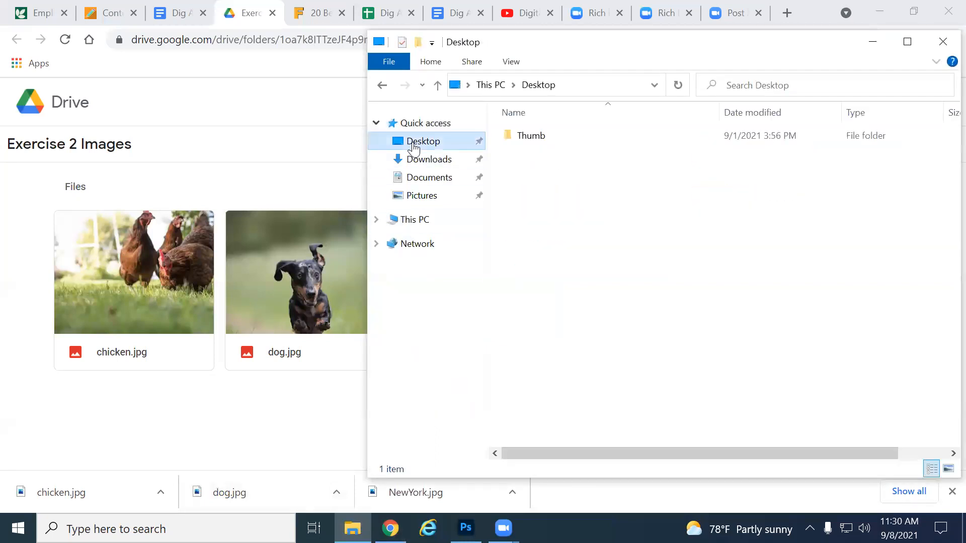
{"action": "double_click", "coordinate": [536, 142]}
{"action": "double_click", "coordinate": [528, 137]}
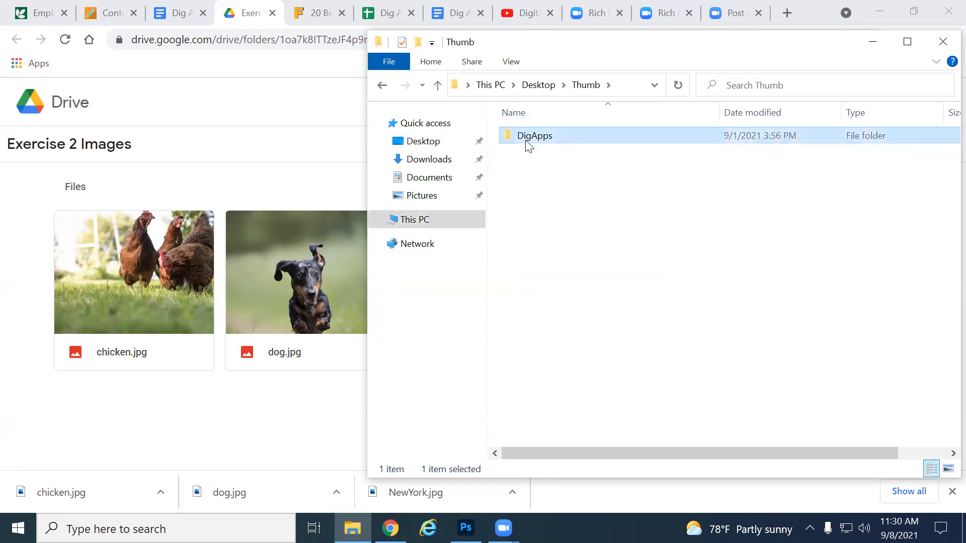
Step: Create a new folder named Week2 inside the DigApps folder
{"action": "right_click", "coordinate": [537, 166]}
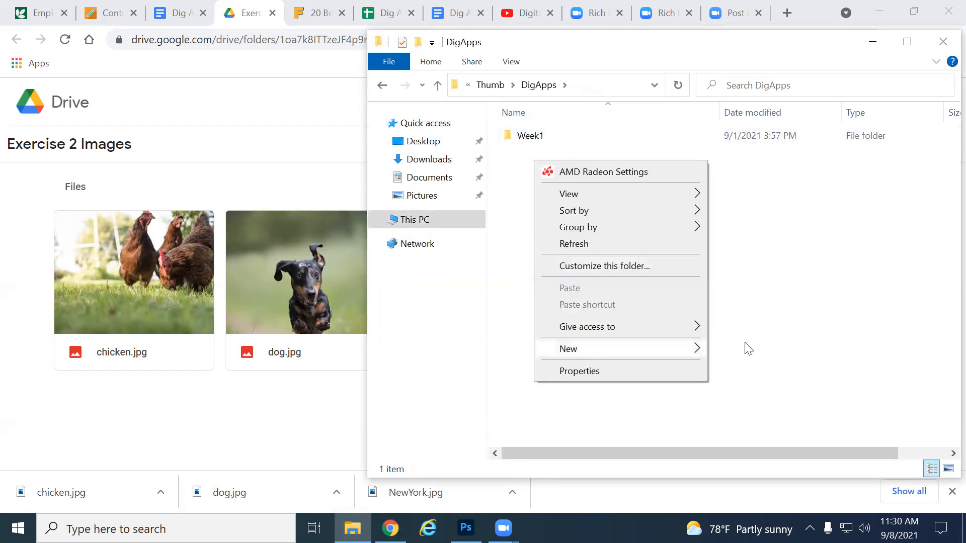
{"action": "mouse_move", "coordinate": [695, 347]}
{"action": "left_click", "coordinate": [743, 106]}
{"action": "type", "text": "Week 2"}
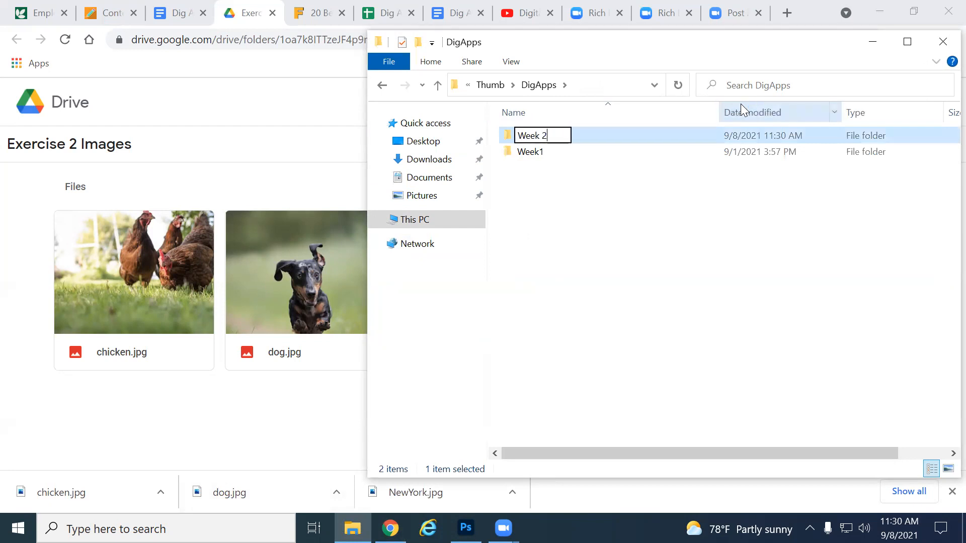
{"action": "key", "text": "BackSpace"}
{"action": "key", "text": "BackSpace"}
{"action": "type", "text": "2"}
{"action": "key", "text": "Return"}
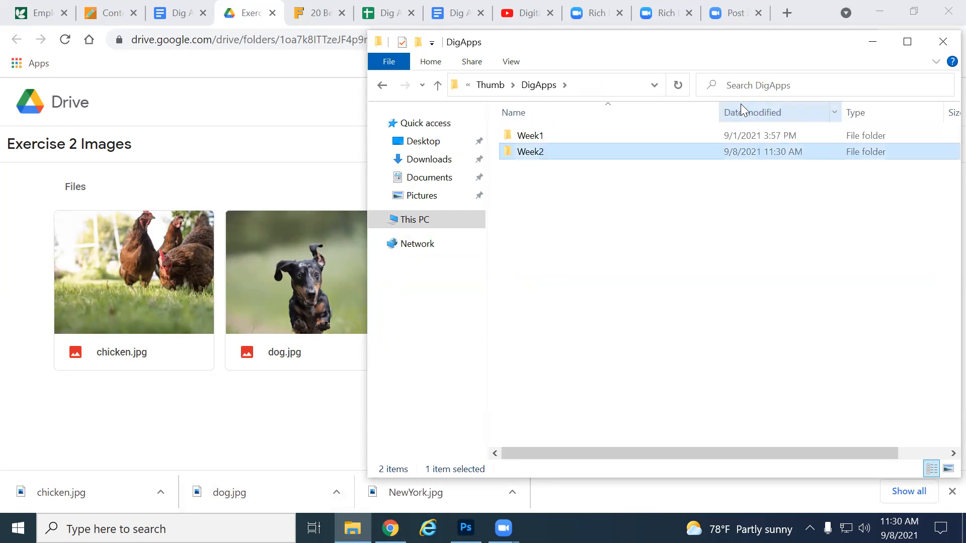
Step: Open the Week2 folder and copy the downloaded NewYork, dog and chicken images into it from the browser
{"action": "key", "text": "Return"}
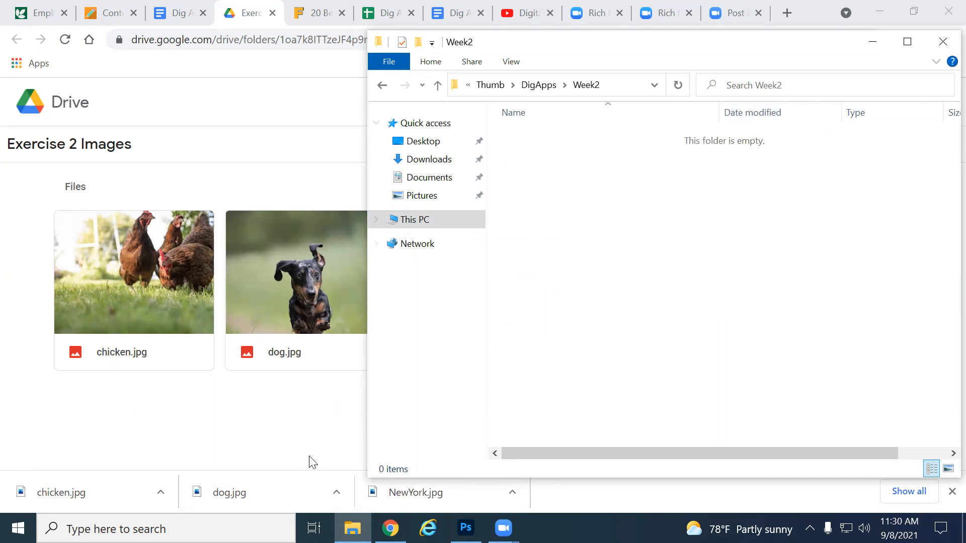
{"action": "mouse_move", "coordinate": [410, 498]}
{"action": "left_mouse_down"}
{"action": "mouse_move", "coordinate": [597, 144]}
{"action": "mouse_move", "coordinate": [412, 512]}
{"action": "mouse_move", "coordinate": [416, 494]}
{"action": "left_mouse_up"}
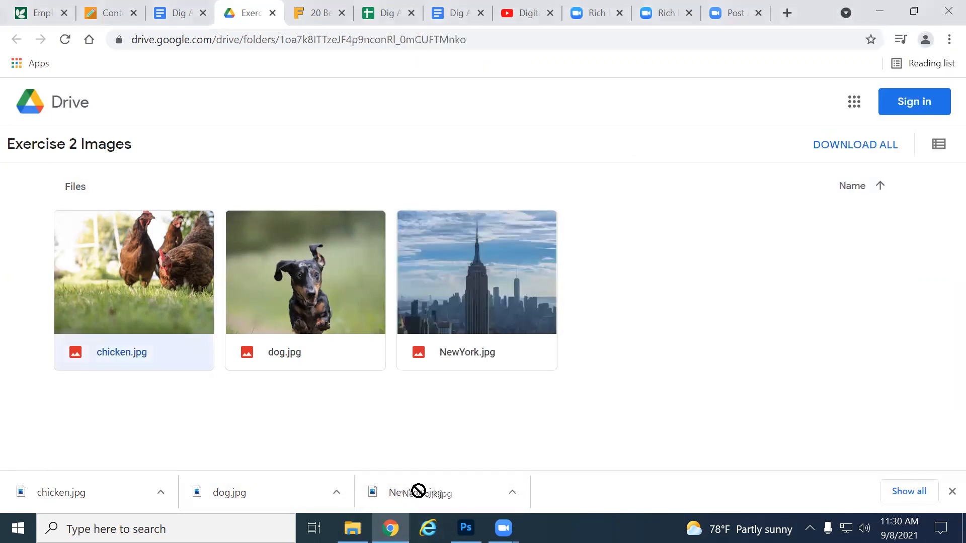
{"action": "left_click", "coordinate": [911, 15]}
{"action": "left_click", "coordinate": [820, 313]}
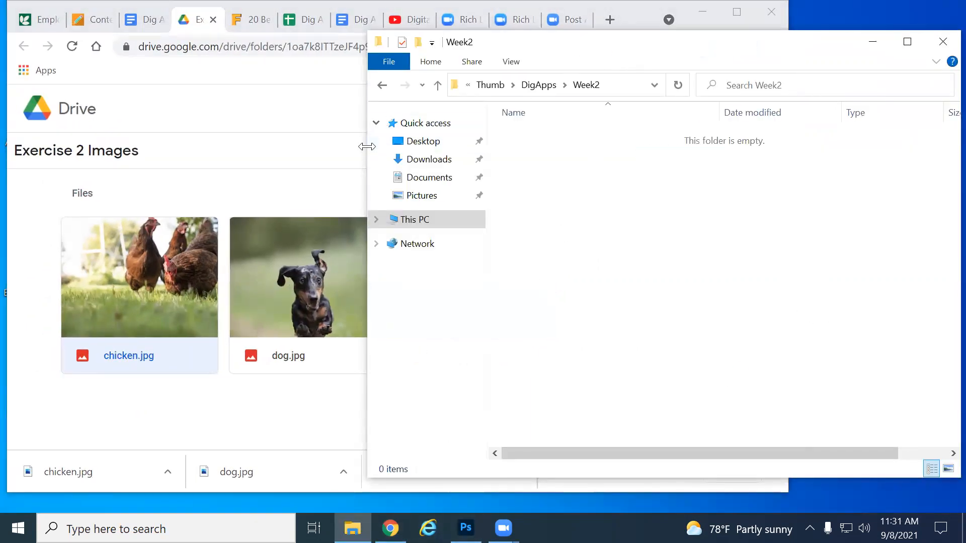
{"action": "left_click_drag", "start_coordinate": [367, 146], "coordinate": [623, 146]}
{"action": "left_click_drag", "start_coordinate": [432, 472], "coordinate": [775, 282]}
{"action": "left_click_drag", "start_coordinate": [225, 483], "coordinate": [803, 280]}
{"action": "left_click_drag", "start_coordinate": [80, 486], "coordinate": [907, 288]}
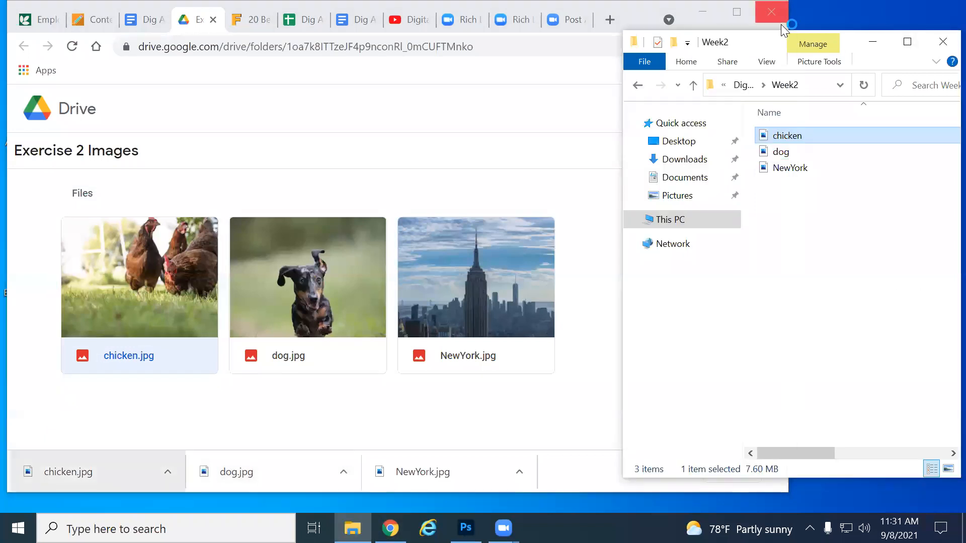
{"action": "left_click", "coordinate": [737, 12]}
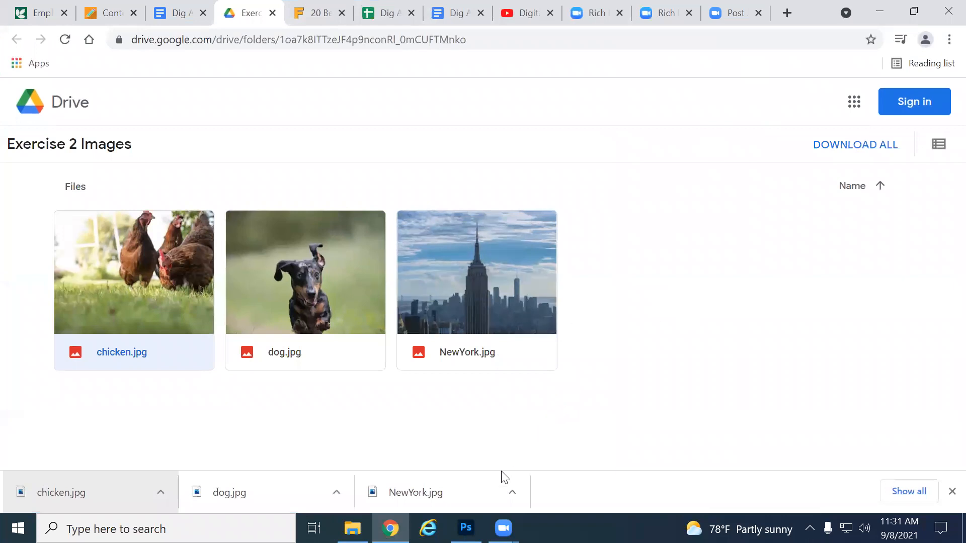
Step: Switch to Photoshop, close OrcTweaks2, and save and close OriginalOrcWork
{"action": "left_click", "coordinate": [466, 528]}
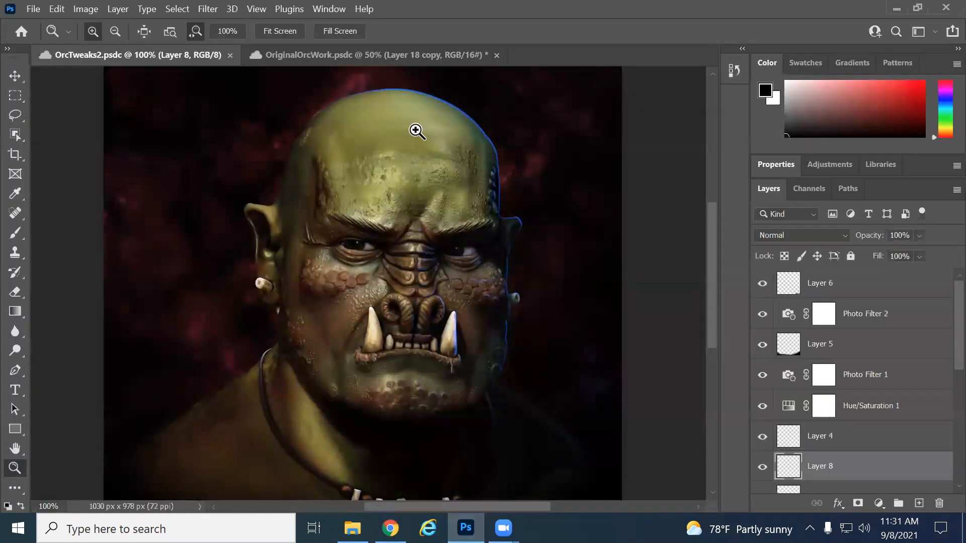
{"action": "left_click", "coordinate": [228, 56]}
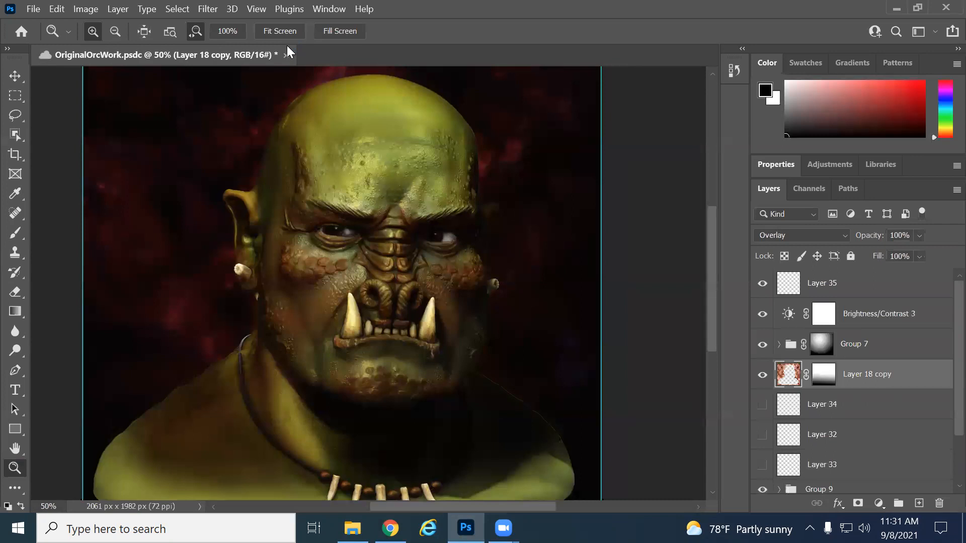
{"action": "key", "text": "ctrl+s"}
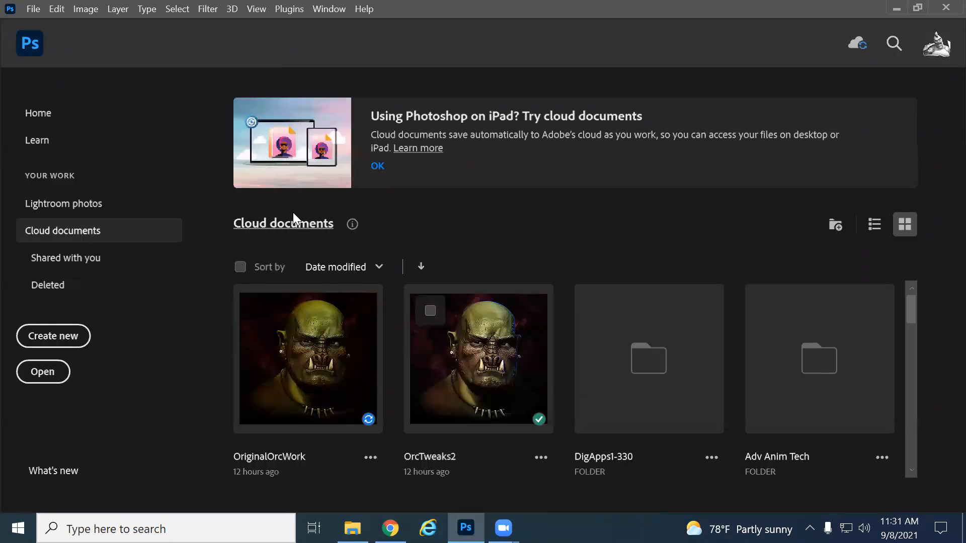
Step: Open the NewYork image from the Week2 folder in Photoshop and minimize the File Explorer window
{"action": "left_click", "coordinate": [352, 528]}
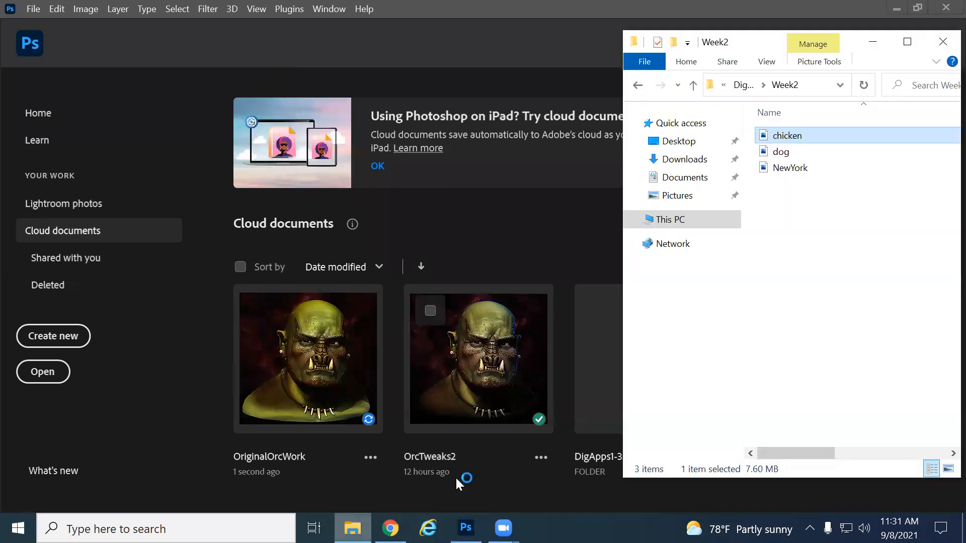
{"action": "left_click", "coordinate": [834, 282]}
{"action": "left_click_drag", "start_coordinate": [793, 174], "coordinate": [394, 67]}
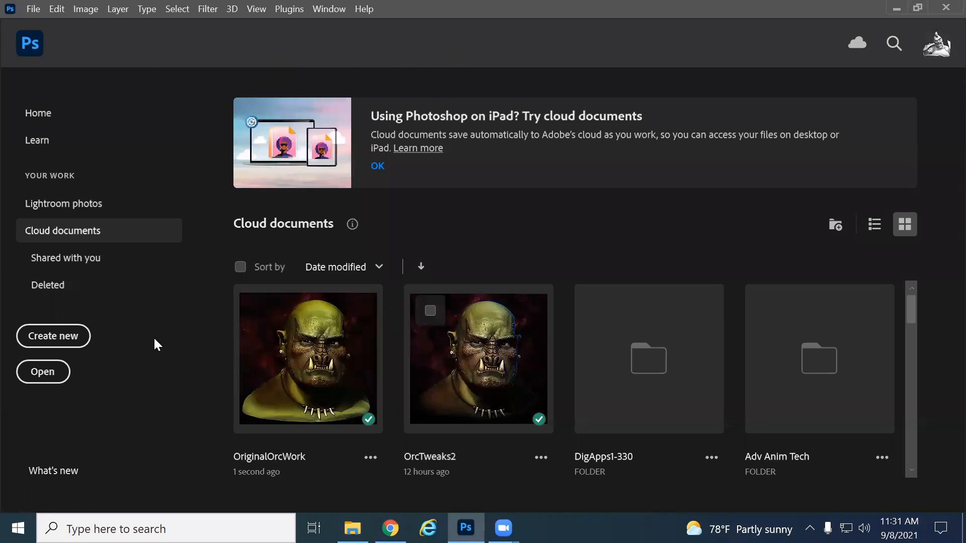
{"action": "left_click", "coordinate": [352, 528]}
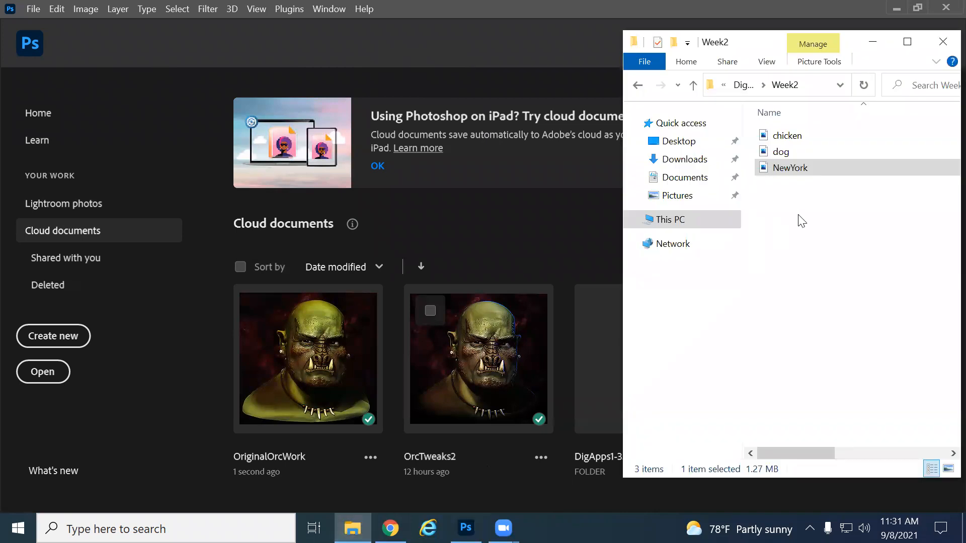
{"action": "double_click", "coordinate": [789, 169]}
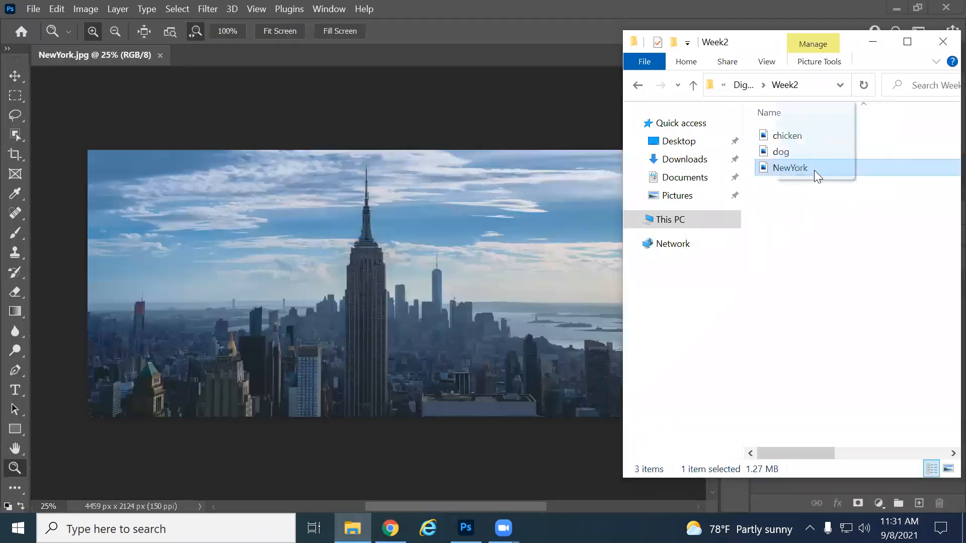
{"action": "left_click", "coordinate": [873, 41]}
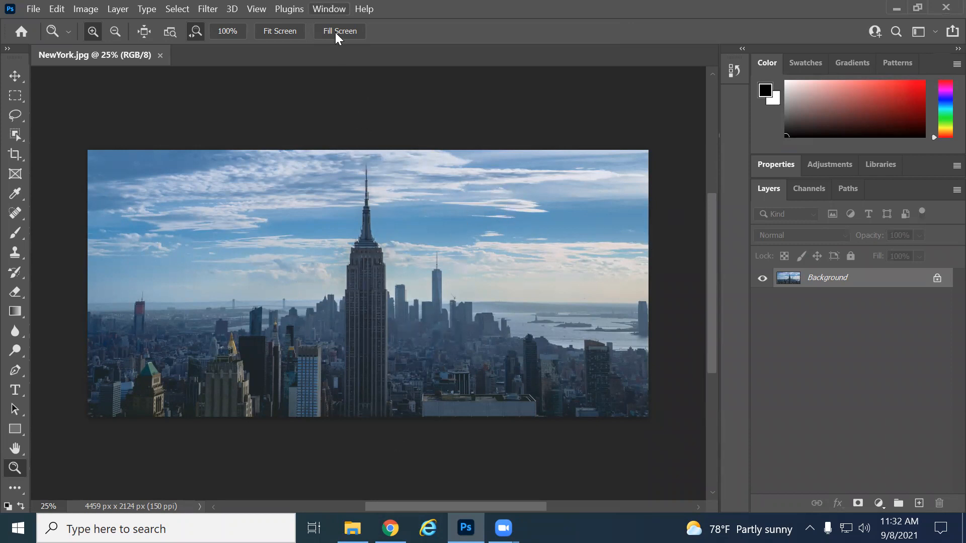
Step: Show the rulers and place a vertical guide through the Empire State Building at the image's horizontal centre
{"action": "key", "text": "alt+w"}
{"action": "key", "text": "Left"}
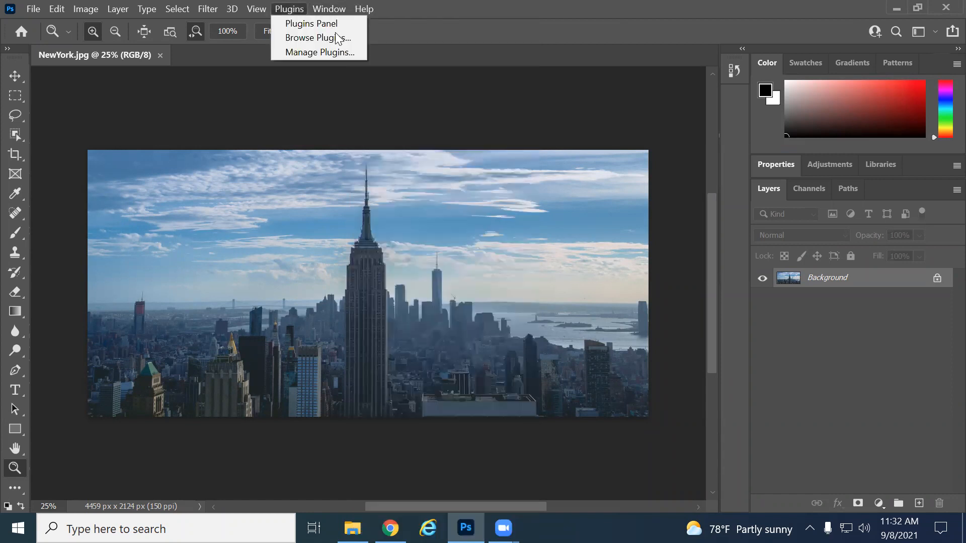
{"action": "key", "text": "Left"}
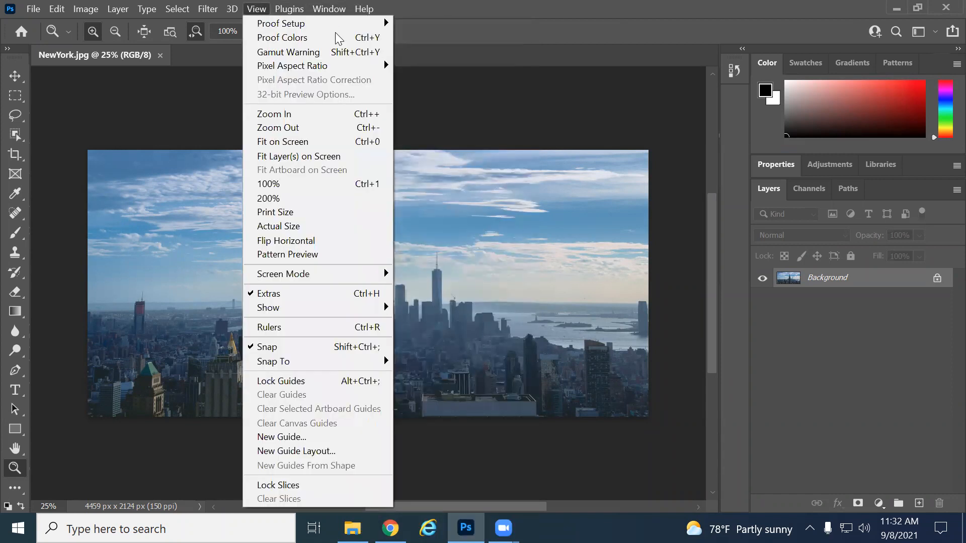
{"action": "left_click", "coordinate": [307, 330]}
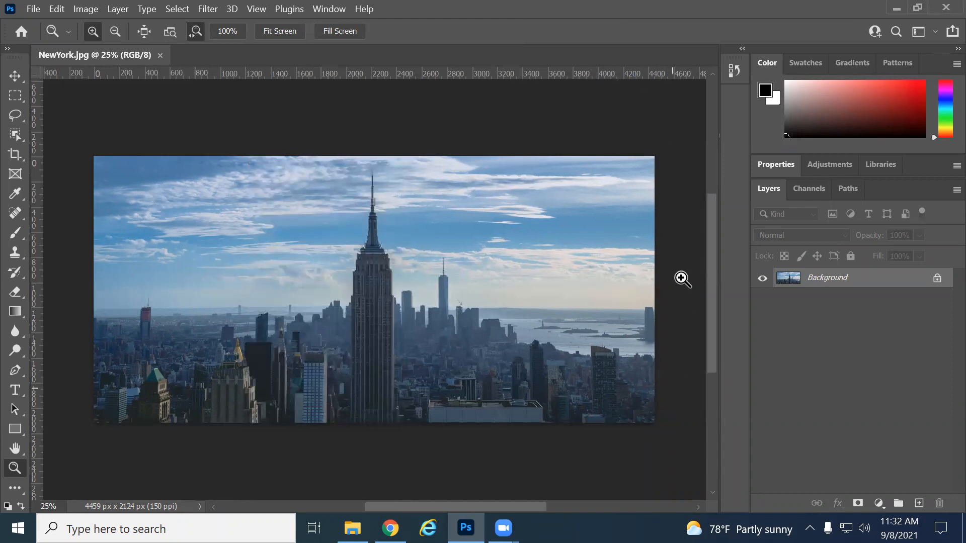
{"action": "left_click_drag", "start_coordinate": [41, 261], "coordinate": [375, 182]}
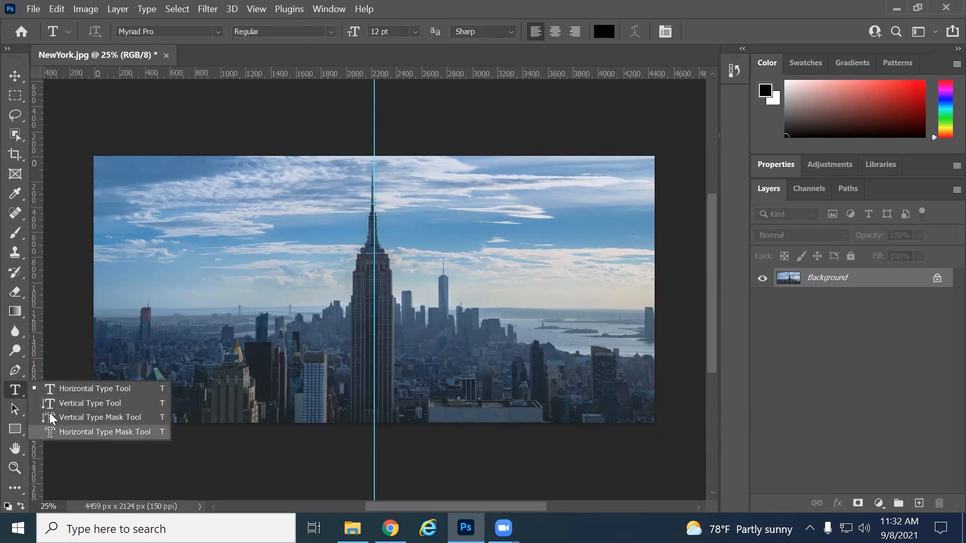
Step: Add the horizontal text NEW at 300 pt in the sky beside the Empire State Building
{"action": "left_click", "coordinate": [53, 389]}
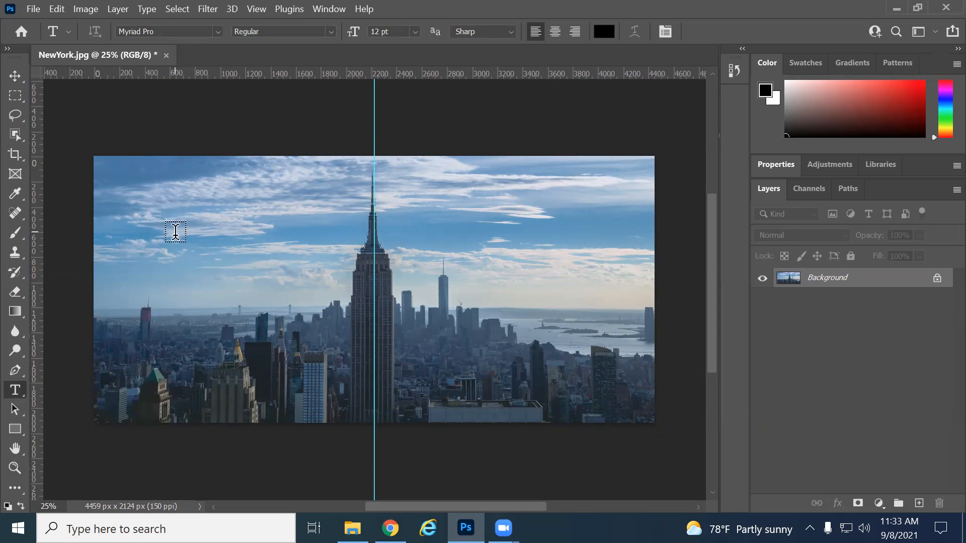
{"action": "left_click", "coordinate": [482, 362]}
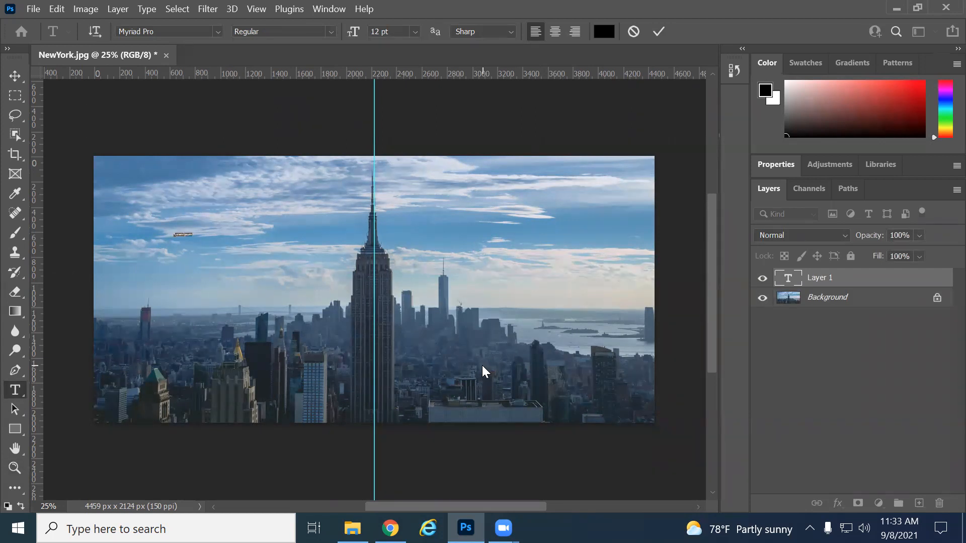
{"action": "key", "text": "BackSpace"}
{"action": "left_click", "coordinate": [415, 33]}
{"action": "left_click", "coordinate": [395, 34]}
{"action": "type", "text": "300"}
{"action": "key", "text": "Return"}
{"action": "type", "text": "N"}
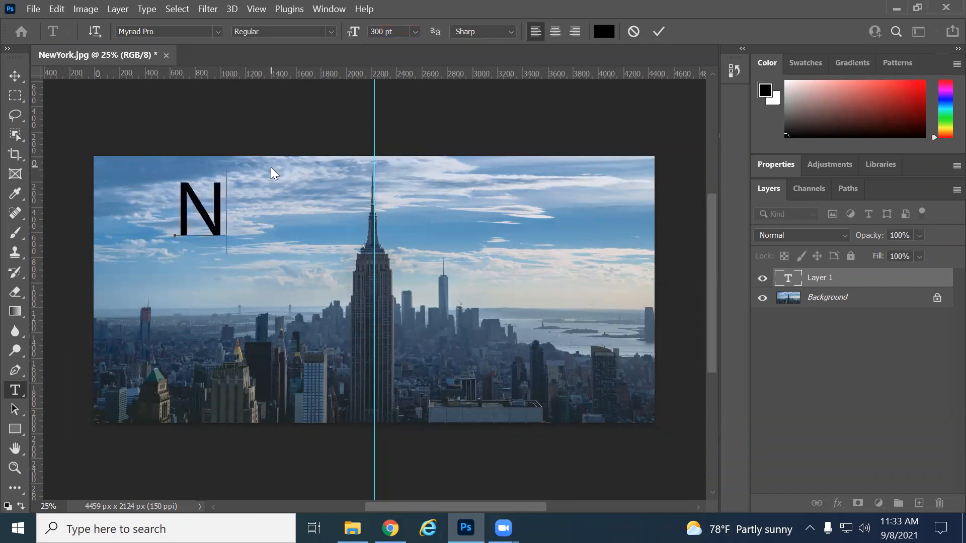
{"action": "type", "text": "EW"}
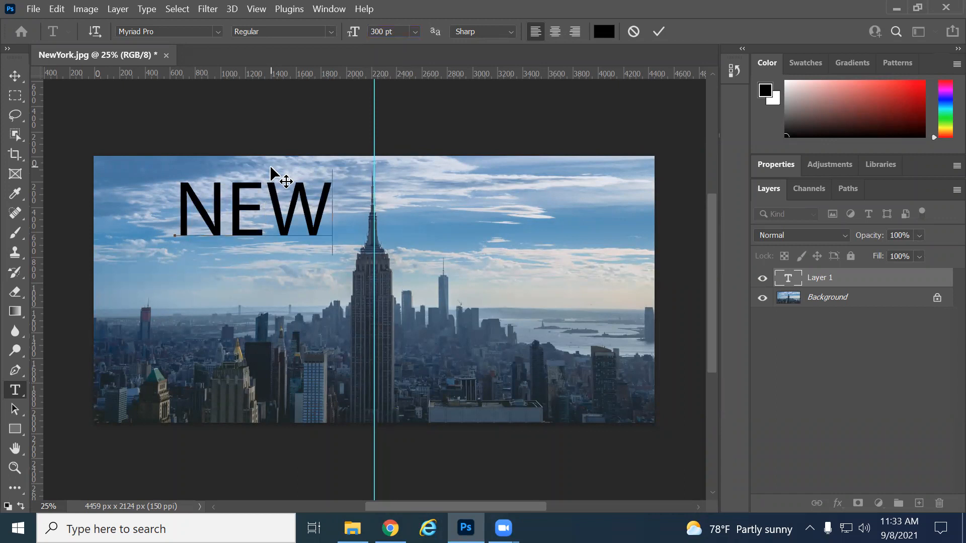
{"action": "left_click", "coordinate": [15, 76]}
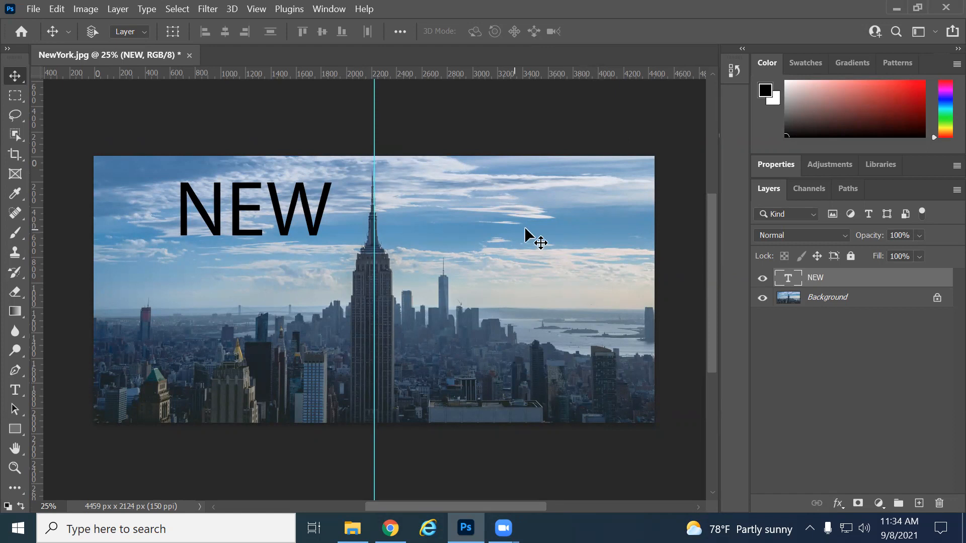
Step: Select the NEW text for editing and change its font to Blackadder ITC
{"action": "double_click", "coordinate": [787, 281]}
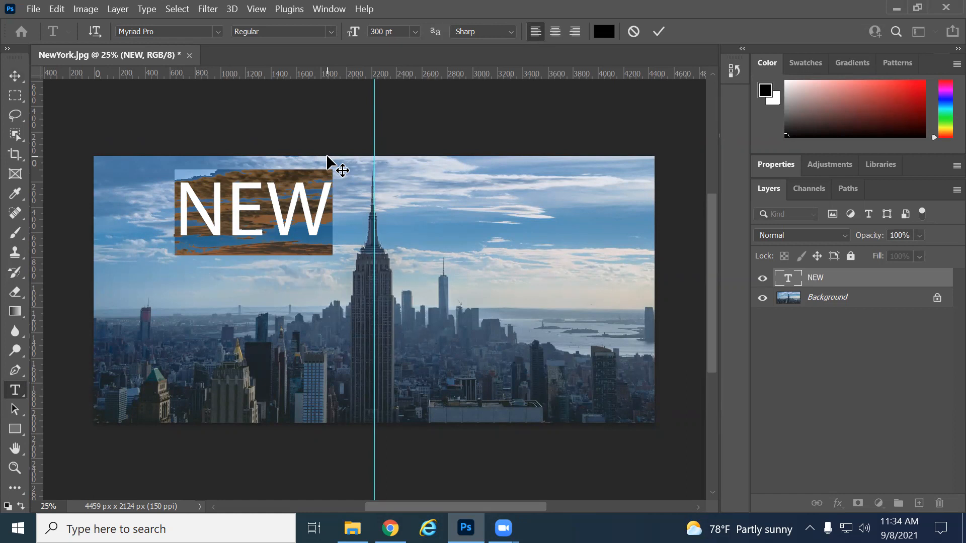
{"action": "left_click", "coordinate": [219, 31]}
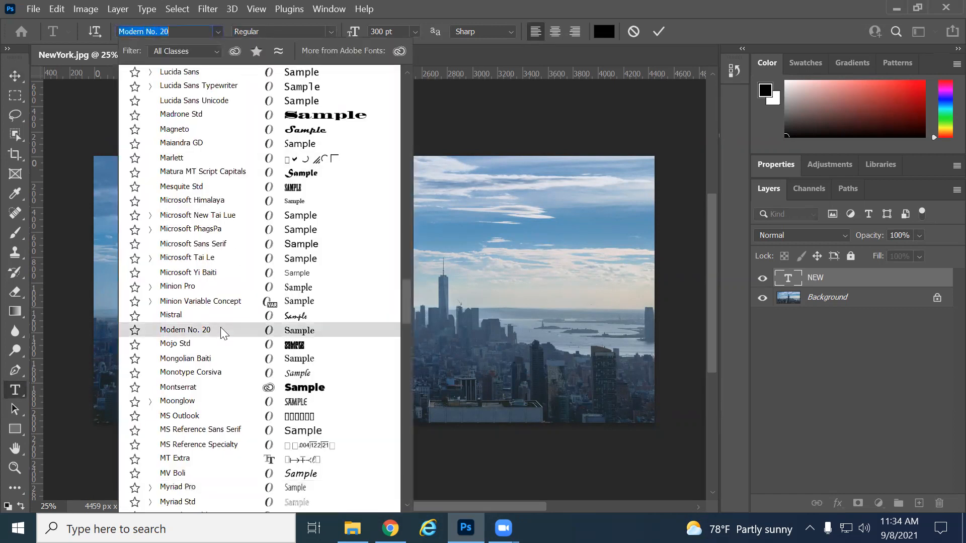
{"action": "scroll", "coordinate": [224, 361], "scroll_direction": "up", "scroll_amount": 3}
{"action": "scroll", "coordinate": [225, 361], "scroll_direction": "up", "scroll_amount": 8}
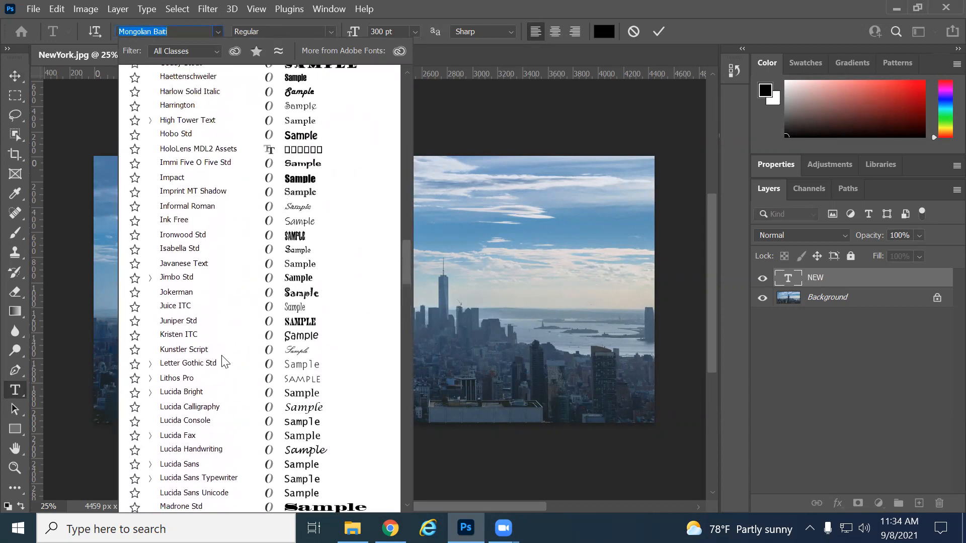
{"action": "scroll", "coordinate": [223, 361], "scroll_direction": "up", "scroll_amount": 7}
{"action": "scroll", "coordinate": [223, 352], "scroll_direction": "up", "scroll_amount": 5}
{"action": "scroll", "coordinate": [225, 357], "scroll_direction": "up", "scroll_amount": 8}
{"action": "scroll", "coordinate": [225, 358], "scroll_direction": "up", "scroll_amount": 3}
{"action": "scroll", "coordinate": [224, 358], "scroll_direction": "up", "scroll_amount": 6}
{"action": "scroll", "coordinate": [225, 358], "scroll_direction": "up", "scroll_amount": 4}
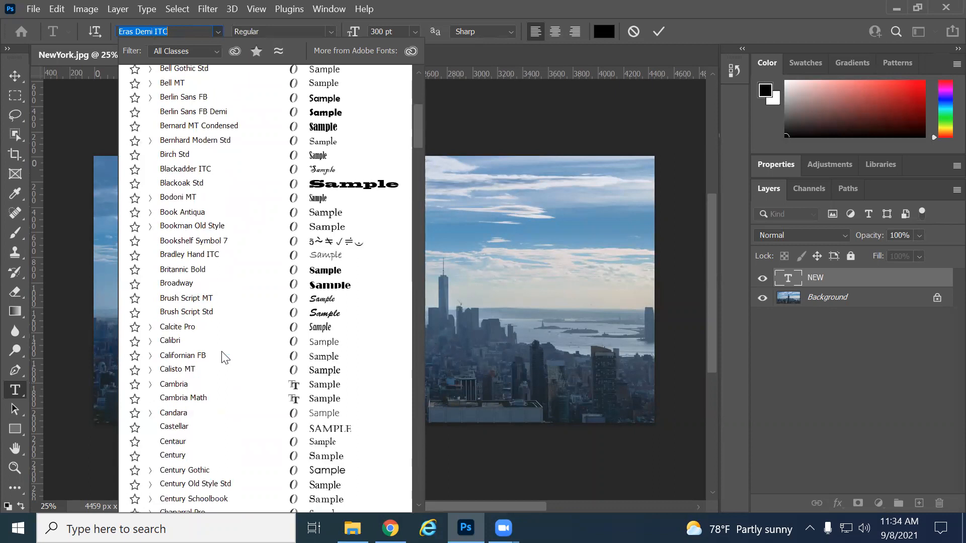
{"action": "scroll", "coordinate": [225, 358], "scroll_direction": "up", "scroll_amount": 1}
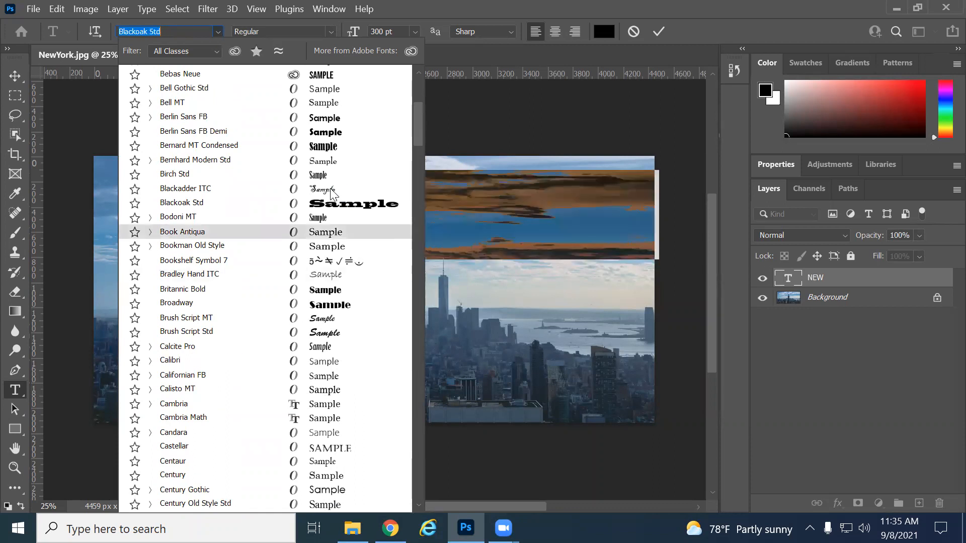
{"action": "left_click", "coordinate": [201, 188]}
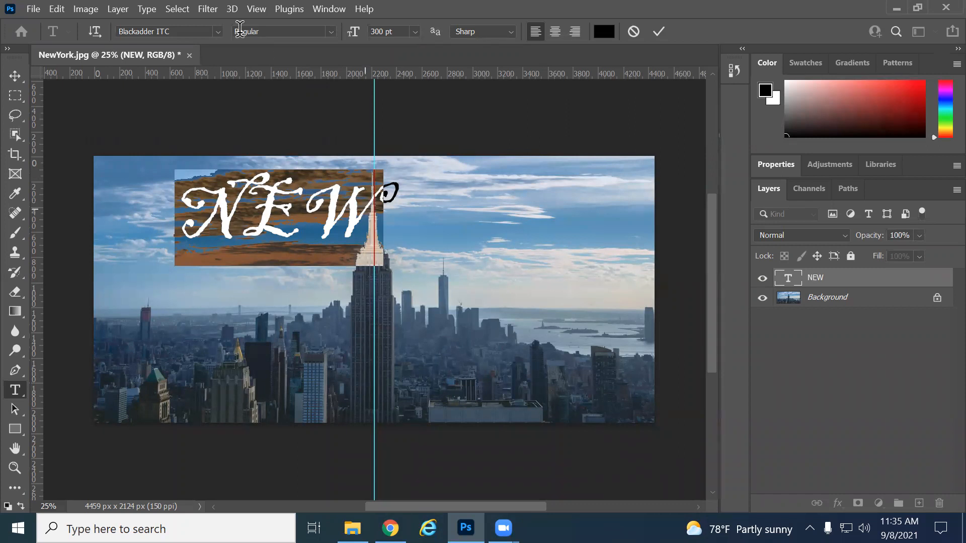
Step: Change the font of the NEW text to Franklin Gothic Heavy
{"action": "left_click", "coordinate": [223, 31]}
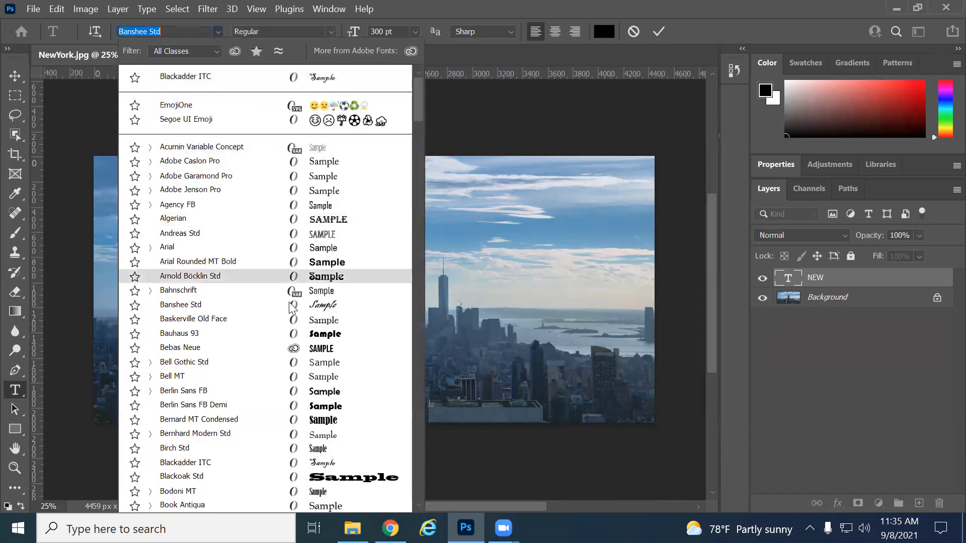
{"action": "scroll", "coordinate": [289, 302], "scroll_direction": "down", "scroll_amount": 1}
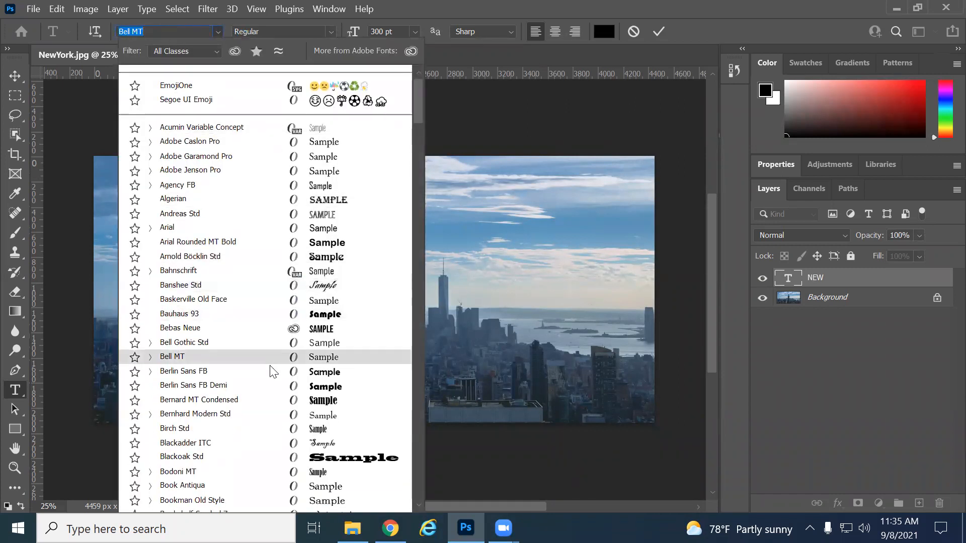
{"action": "scroll", "coordinate": [265, 388], "scroll_direction": "down", "scroll_amount": 1}
{"action": "scroll", "coordinate": [266, 390], "scroll_direction": "down", "scroll_amount": 4}
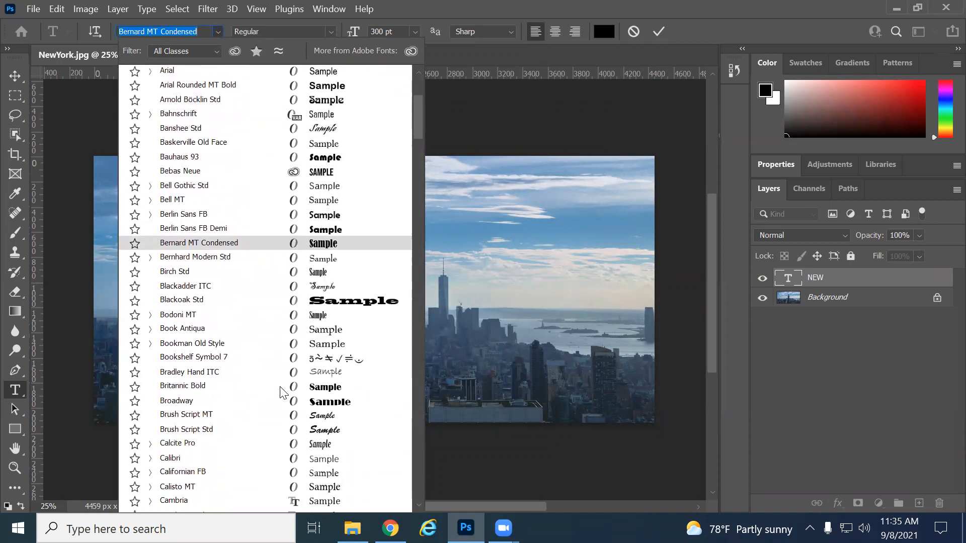
{"action": "scroll", "coordinate": [334, 398], "scroll_direction": "down", "scroll_amount": 5}
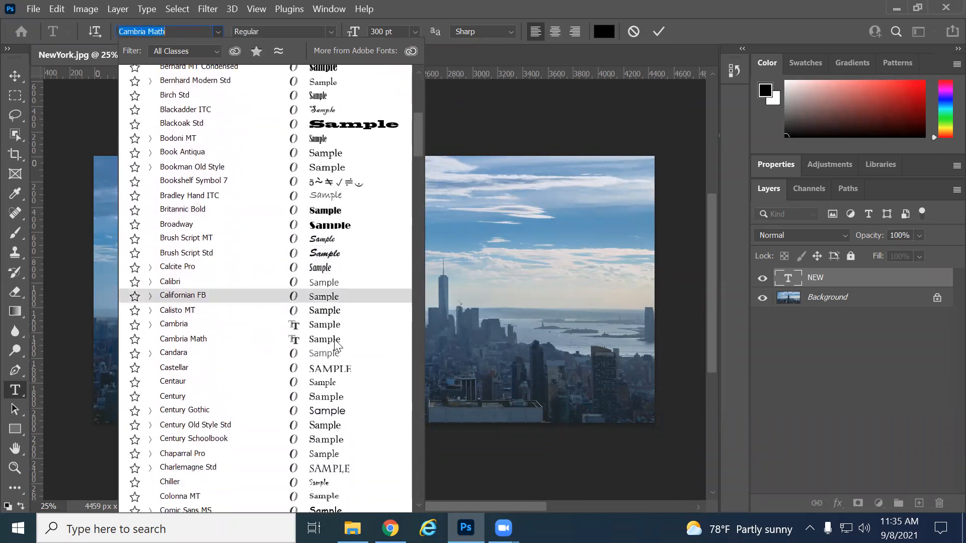
{"action": "scroll", "coordinate": [331, 354], "scroll_direction": "down", "scroll_amount": 4}
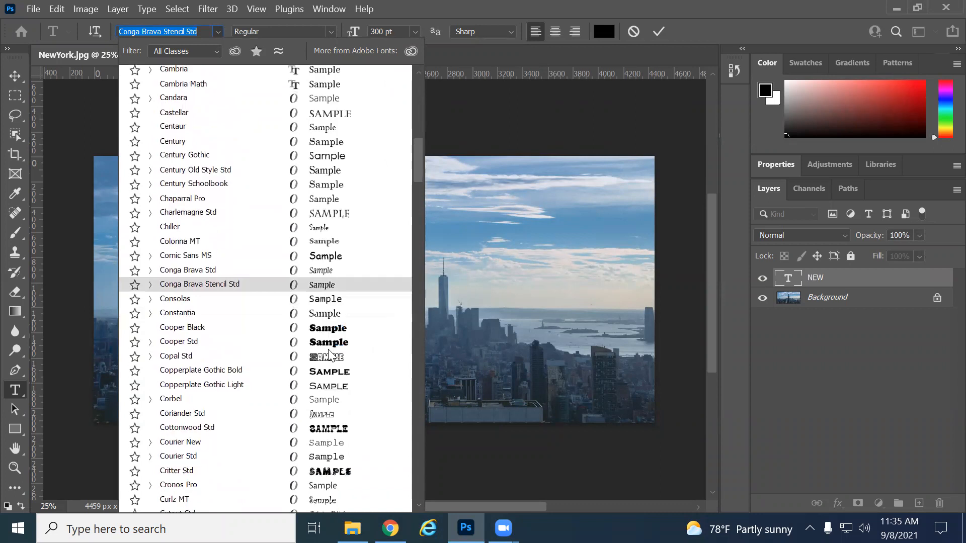
{"action": "scroll", "coordinate": [330, 354], "scroll_direction": "down", "scroll_amount": 5}
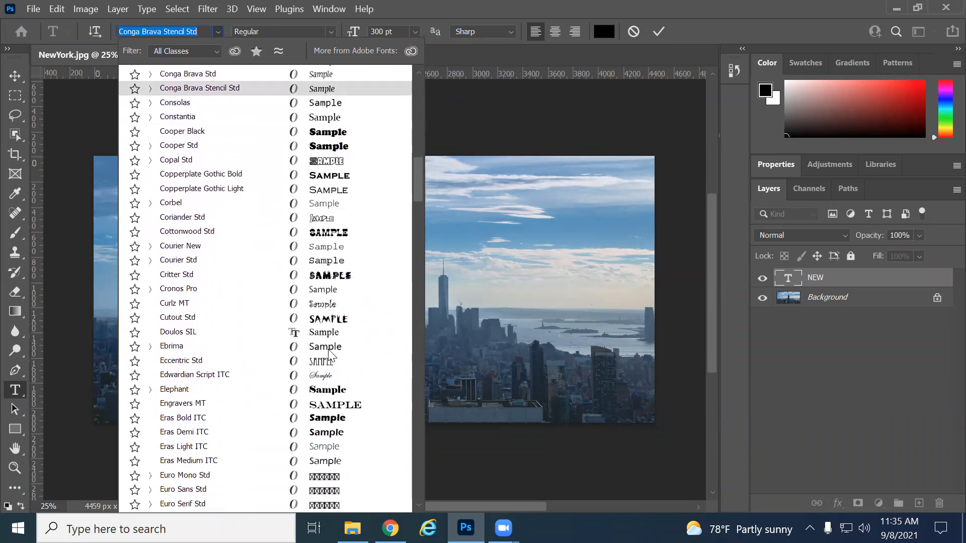
{"action": "scroll", "coordinate": [329, 354], "scroll_direction": "down", "scroll_amount": 2}
{"action": "scroll", "coordinate": [330, 354], "scroll_direction": "down", "scroll_amount": 3}
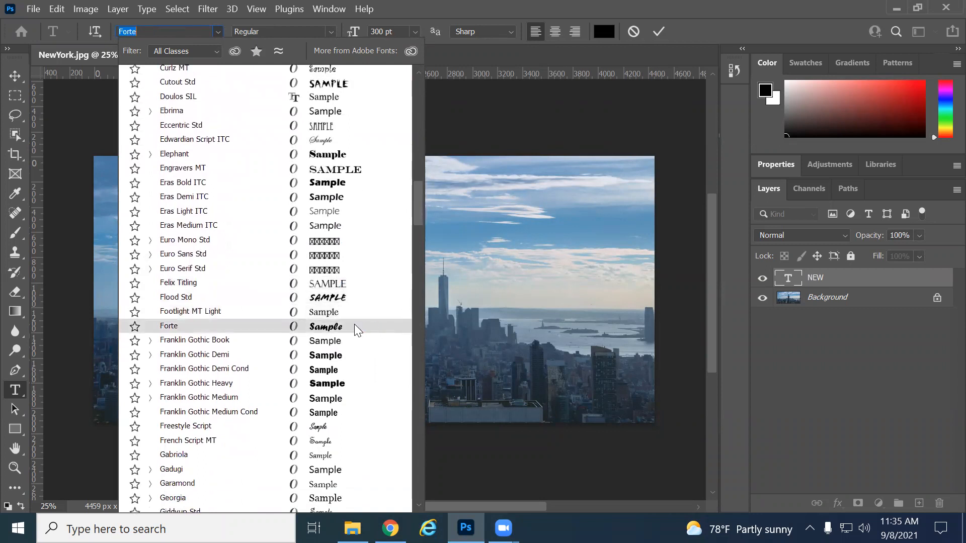
{"action": "scroll", "coordinate": [354, 324], "scroll_direction": "down", "scroll_amount": 1}
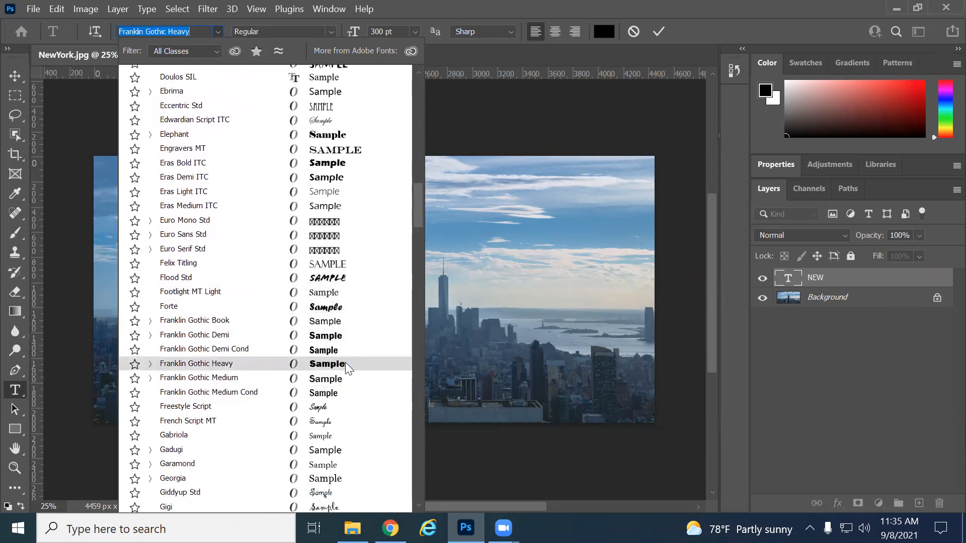
{"action": "left_click", "coordinate": [343, 364]}
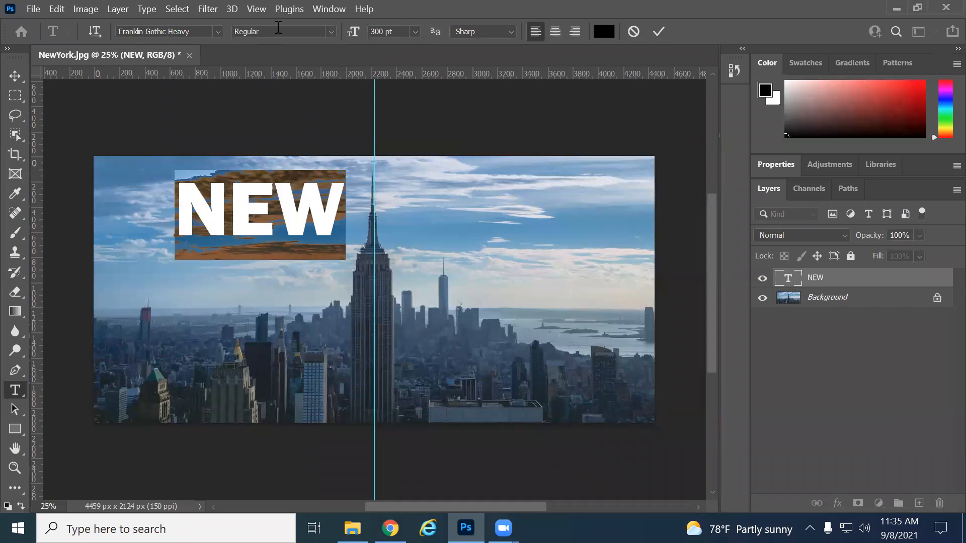
Step: Try the Italic style on the NEW text and return it to Regular
{"action": "left_click", "coordinate": [332, 32]}
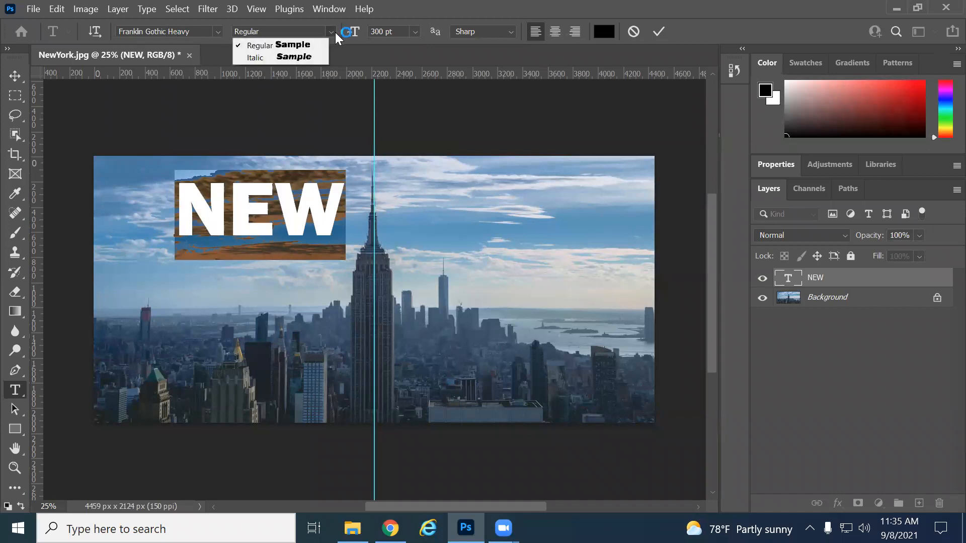
{"action": "left_click", "coordinate": [312, 55]}
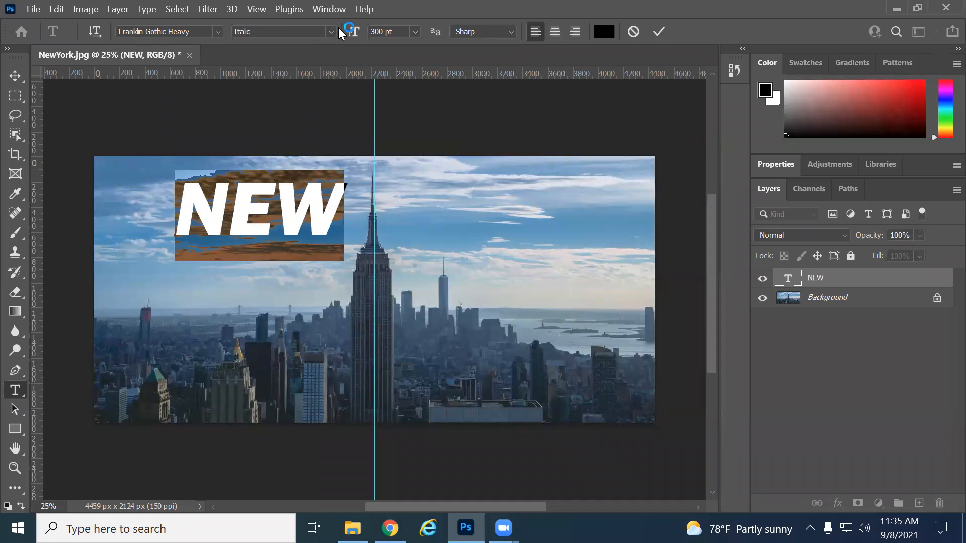
{"action": "left_click", "coordinate": [330, 32]}
{"action": "left_click", "coordinate": [315, 42]}
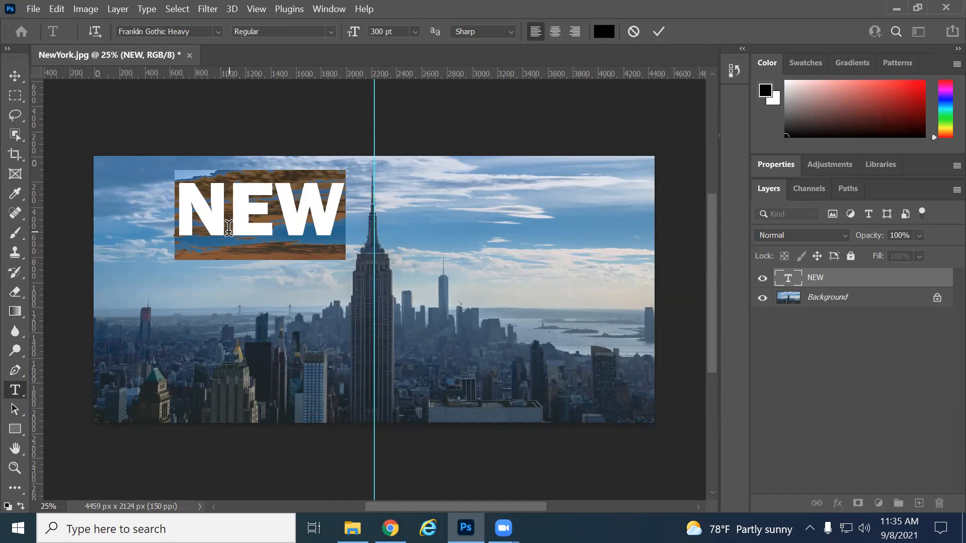
Step: Select the letters N and E in the NEW text and display the Character settings in a floating panel
{"action": "left_click", "coordinate": [230, 200]}
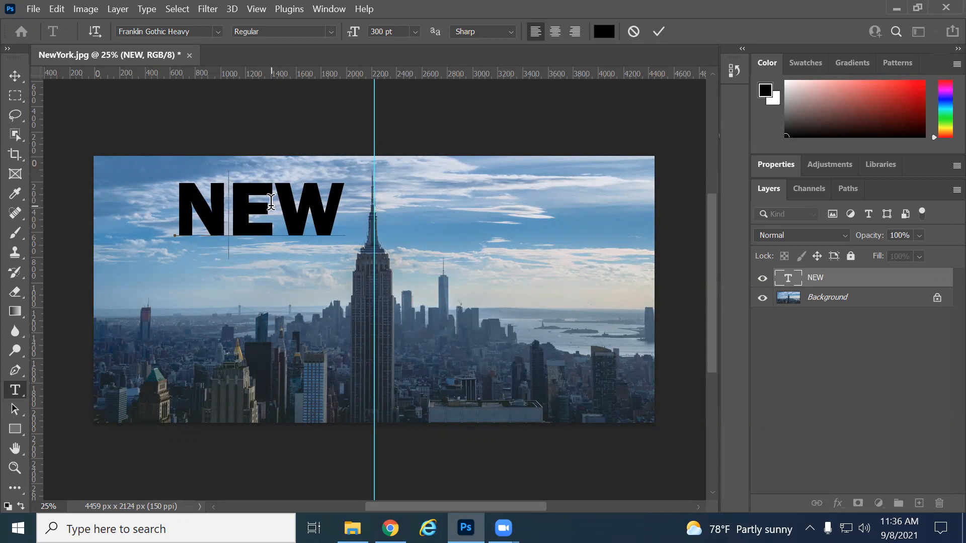
{"action": "left_click_drag", "start_coordinate": [272, 204], "coordinate": [193, 198]}
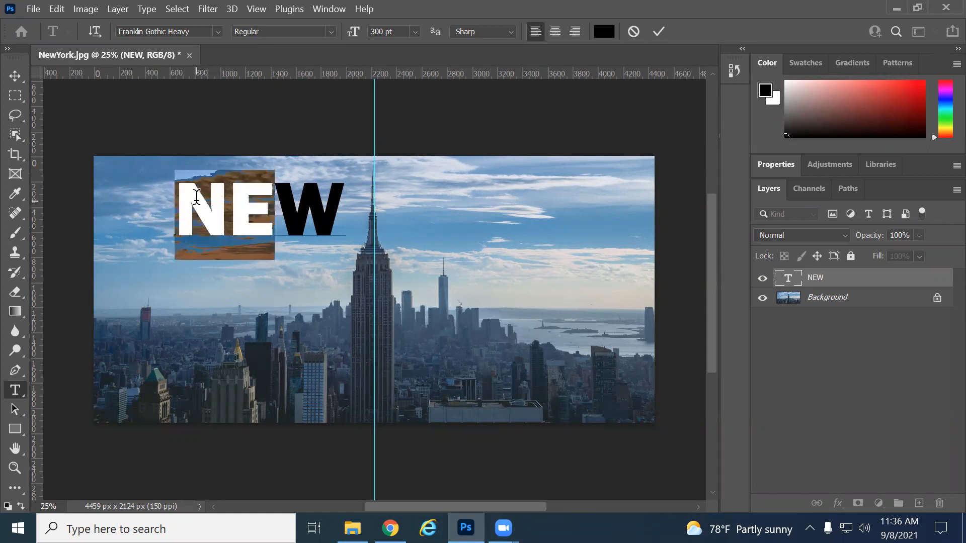
{"action": "left_click", "coordinate": [275, 199]}
{"action": "left_click_drag", "start_coordinate": [275, 199], "coordinate": [171, 202]}
{"action": "left_click", "coordinate": [329, 9]}
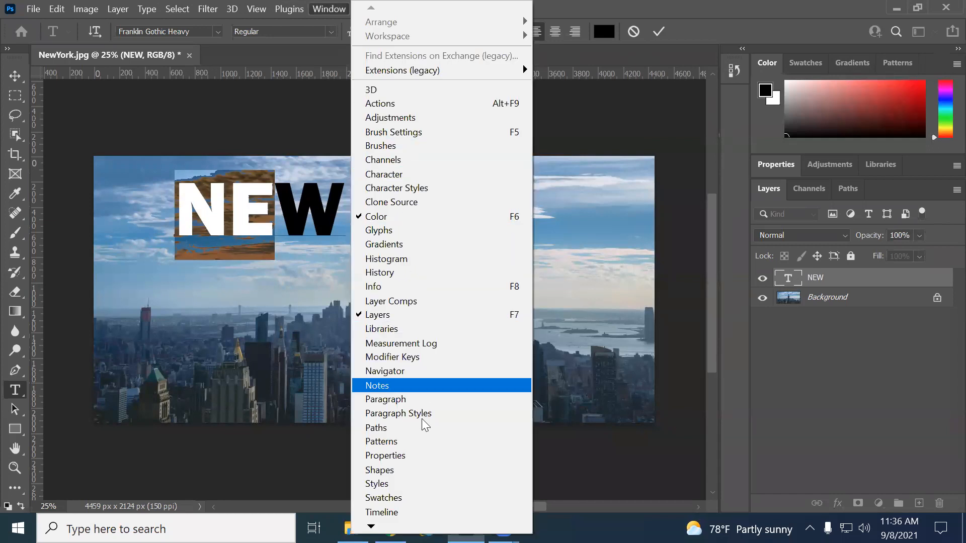
{"action": "scroll", "coordinate": [412, 508], "scroll_direction": "down", "scroll_amount": 3}
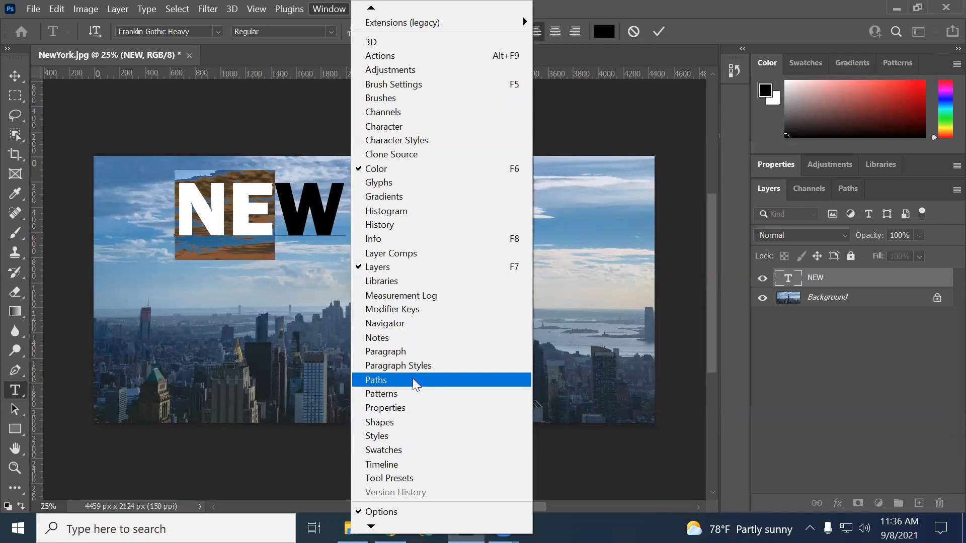
{"action": "left_click", "coordinate": [418, 351]}
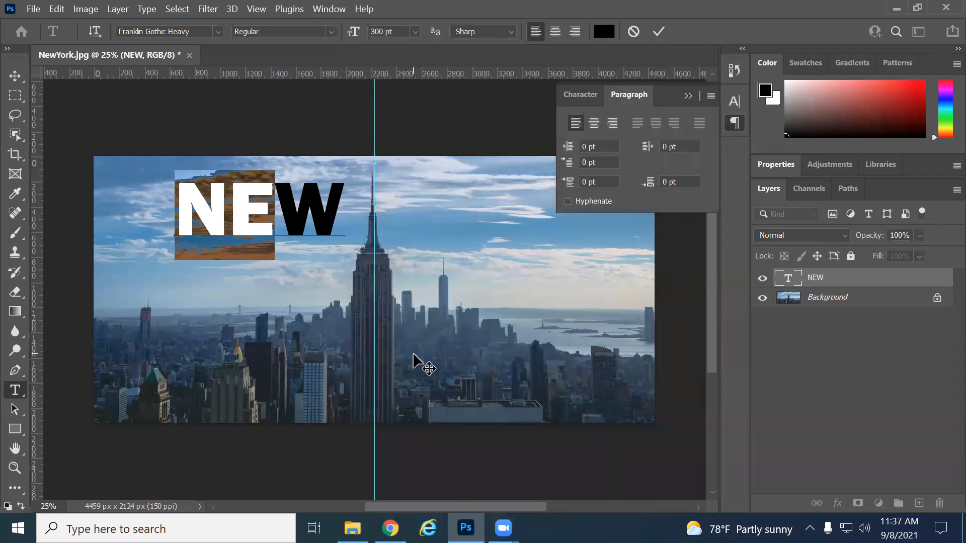
{"action": "left_click", "coordinate": [583, 95]}
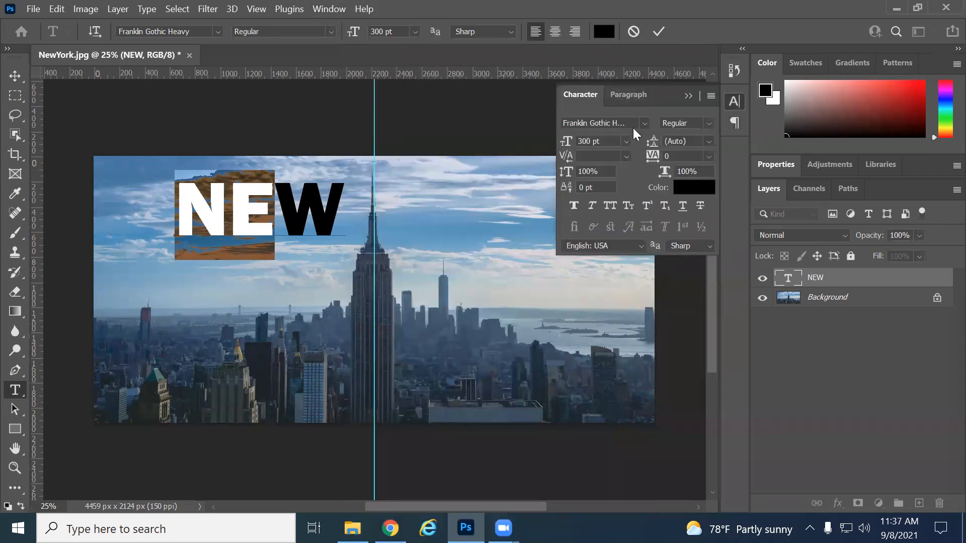
{"action": "left_click_drag", "start_coordinate": [667, 95], "coordinate": [672, 115]}
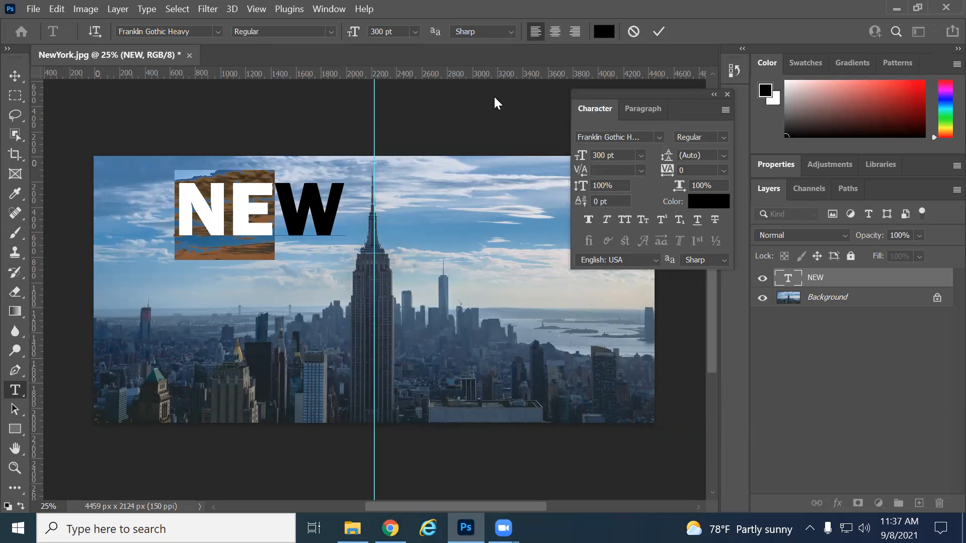
Step: Hide the floating Character panel and show it again
{"action": "key", "text": "alt+w"}
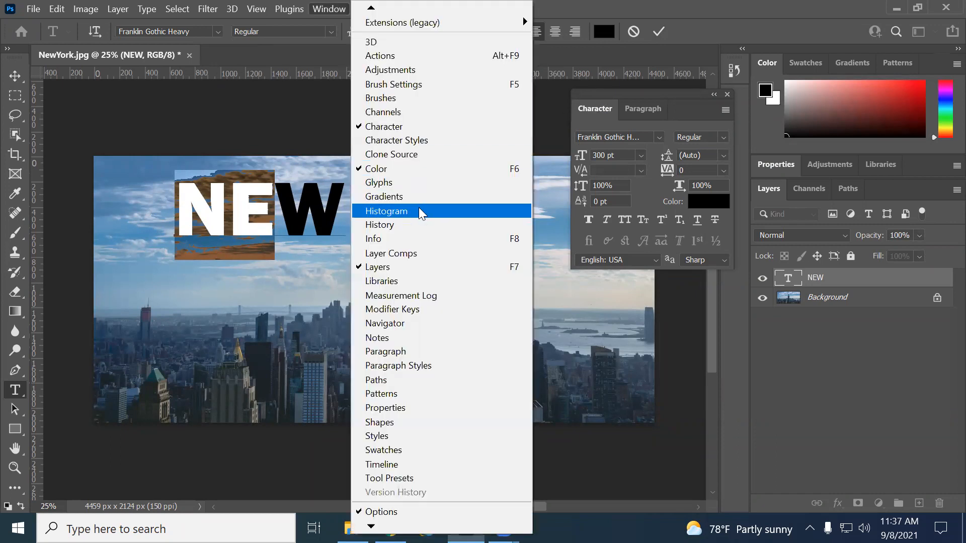
{"action": "left_click", "coordinate": [407, 132]}
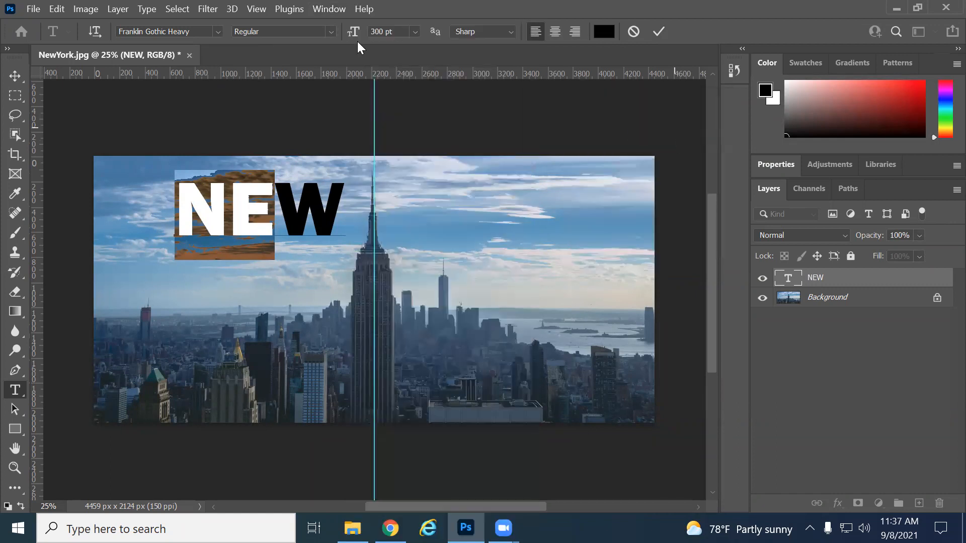
{"action": "left_click", "coordinate": [329, 9]}
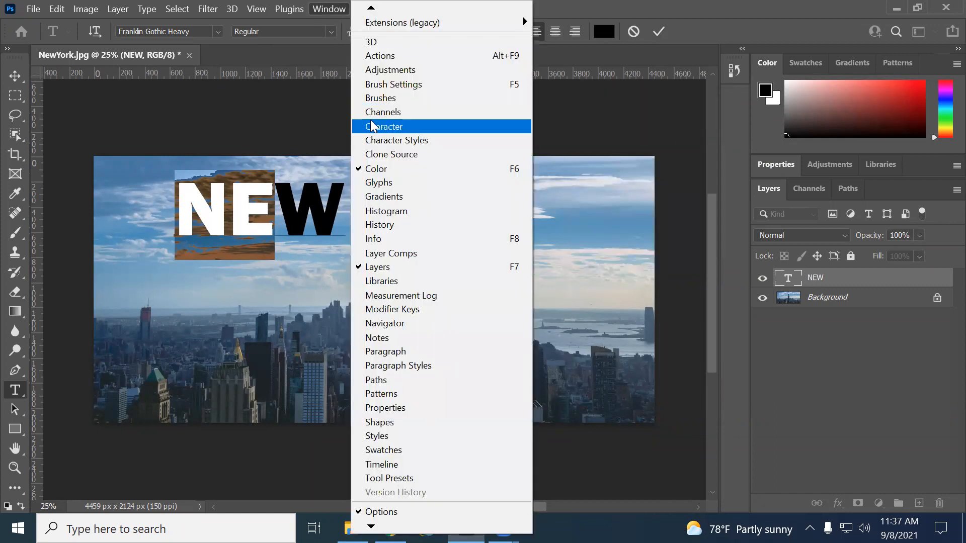
{"action": "left_click", "coordinate": [375, 123]}
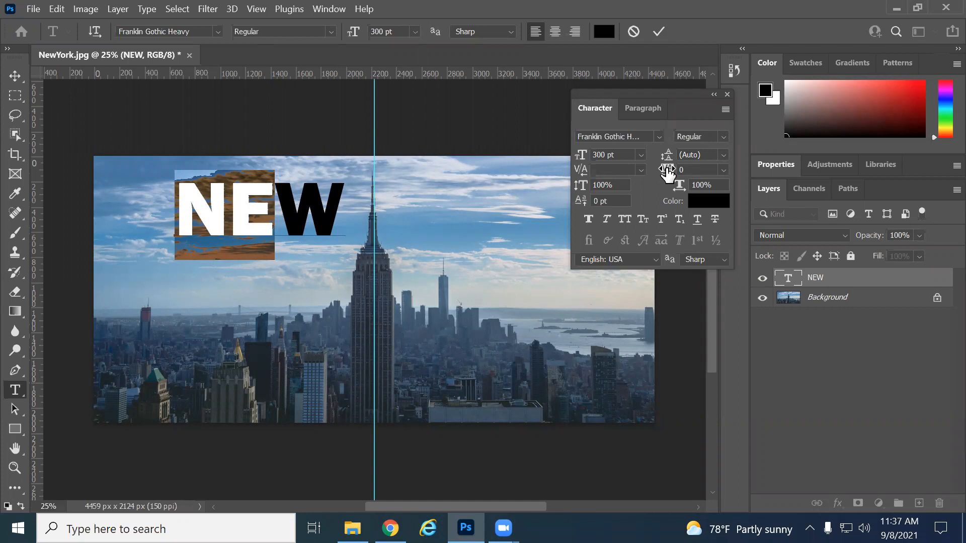
Step: Reduce the tracking of the selected letters N and E to -25 and further to -50
{"action": "left_click", "coordinate": [725, 170]}
{"action": "left_click", "coordinate": [724, 213]}
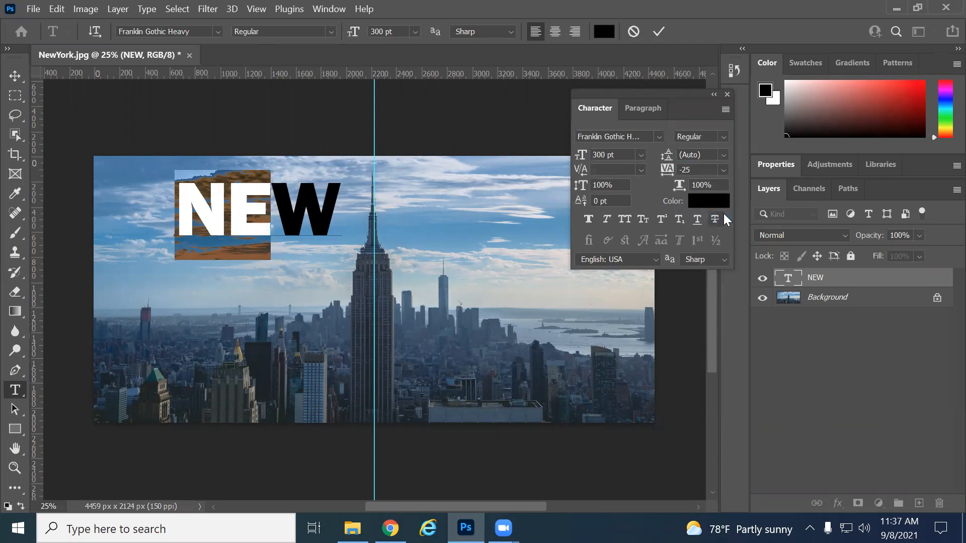
{"action": "left_click", "coordinate": [720, 171]}
{"action": "left_click", "coordinate": [715, 206]}
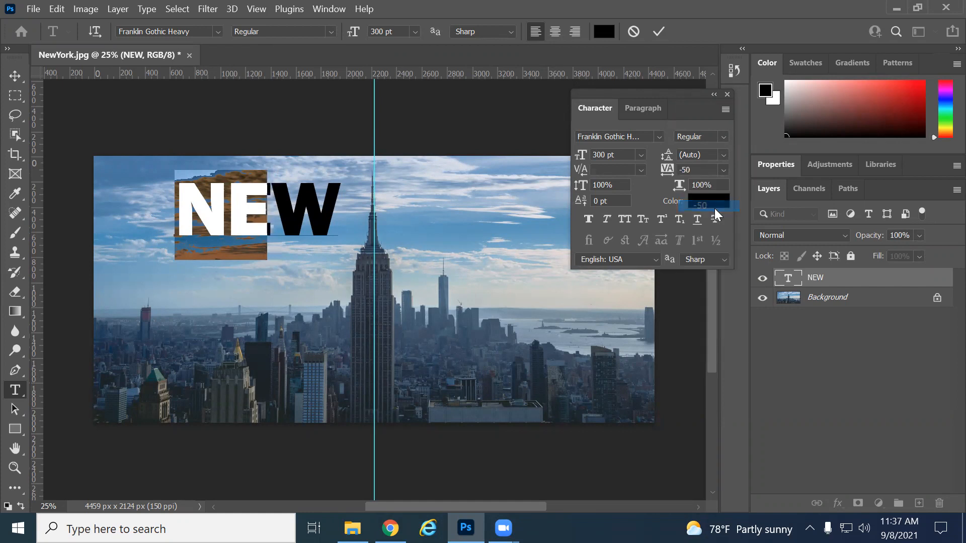
Step: Set the tracking of the letters E and W in the NEW text to 25 and commit the text edit
{"action": "left_click", "coordinate": [304, 208]}
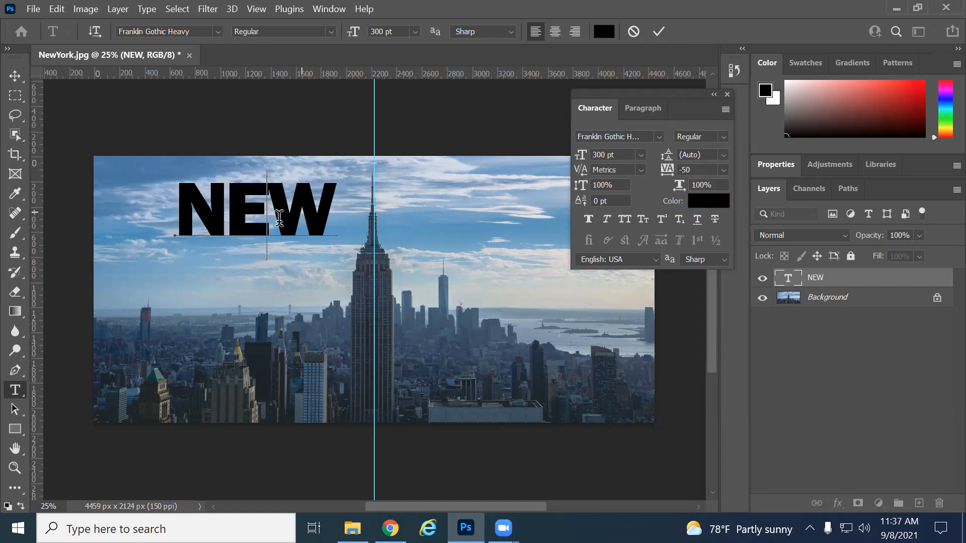
{"action": "left_click_drag", "start_coordinate": [262, 219], "coordinate": [317, 219]}
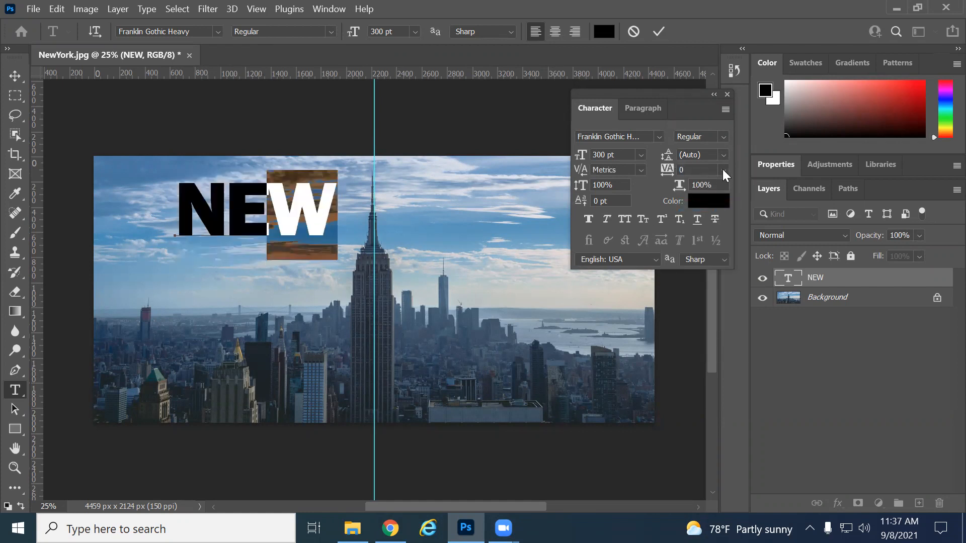
{"action": "left_click", "coordinate": [723, 170]}
{"action": "left_click", "coordinate": [714, 303]}
{"action": "left_click", "coordinate": [244, 210]}
{"action": "double_click", "coordinate": [230, 212]}
{"action": "left_click", "coordinate": [322, 213]}
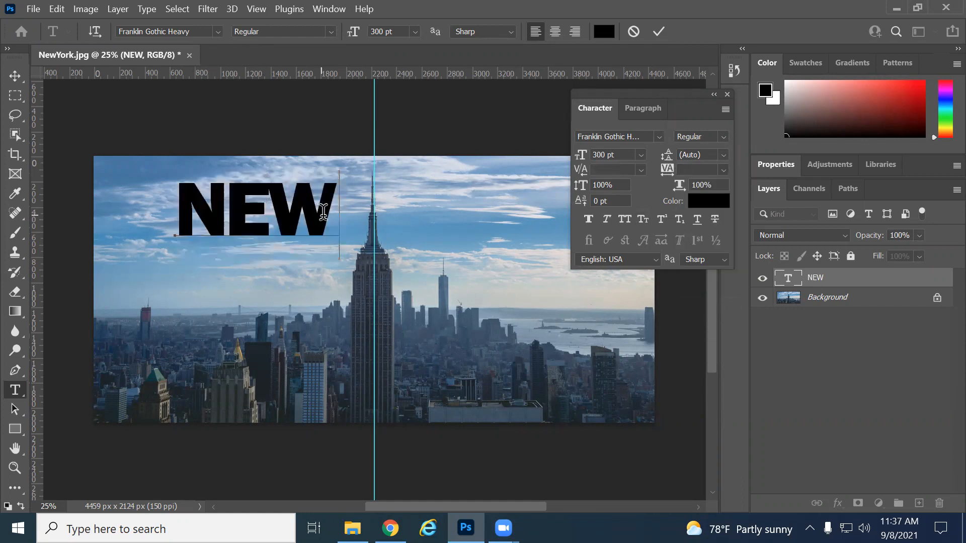
{"action": "left_click_drag", "start_coordinate": [232, 211], "coordinate": [465, 187]}
{"action": "left_click", "coordinate": [723, 170]}
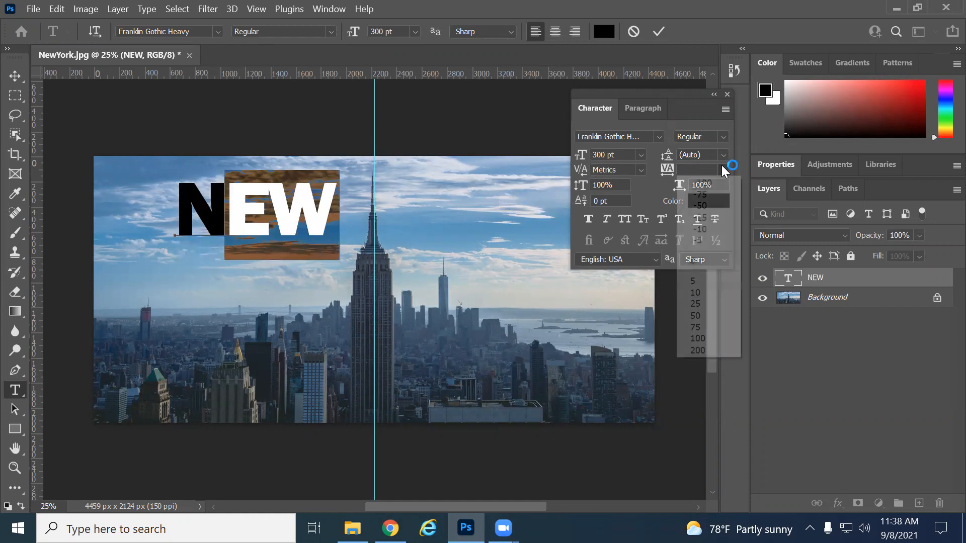
{"action": "left_click", "coordinate": [699, 303]}
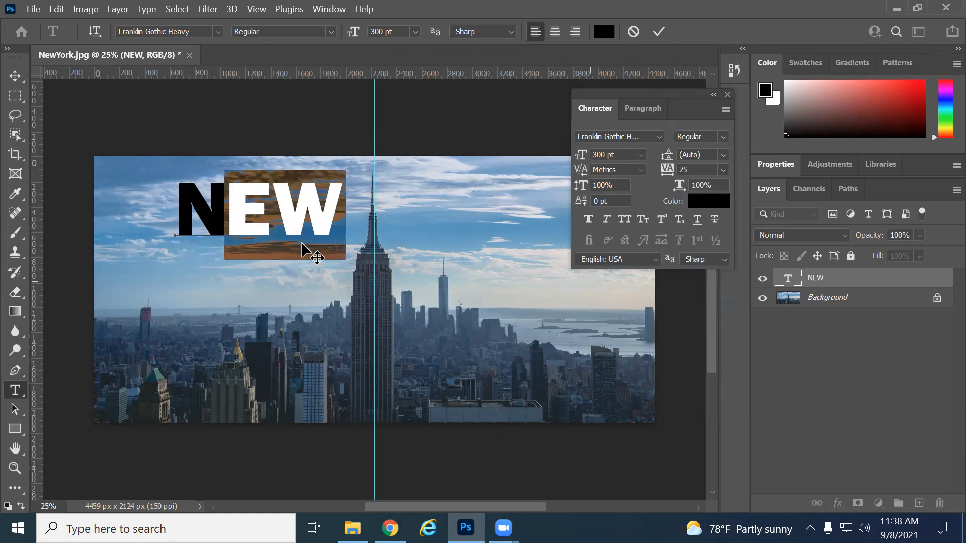
{"action": "left_click", "coordinate": [215, 218]}
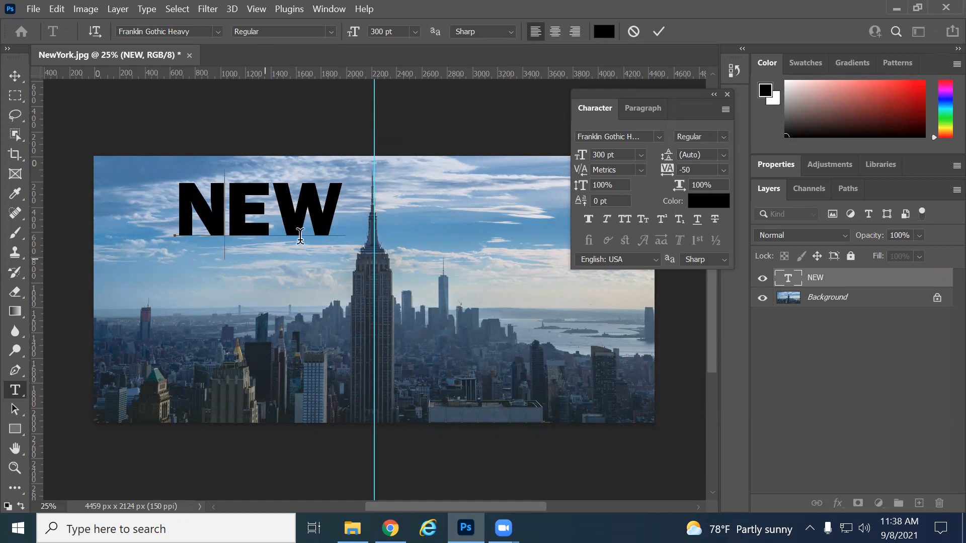
{"action": "left_click", "coordinate": [7, 77]}
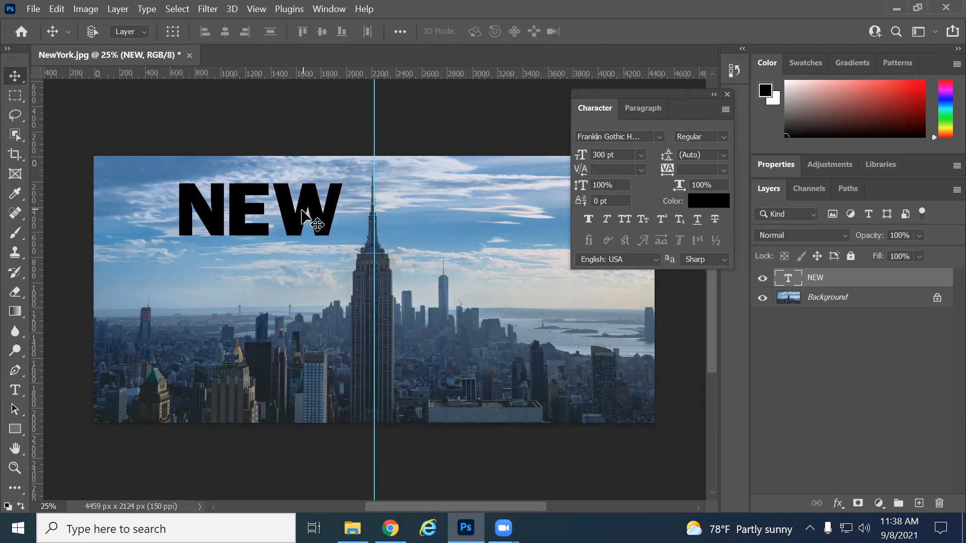
Step: Move the floating Character panel down to uncover the layers and duplicate the NEW text layer as YORK
{"action": "left_click_drag", "start_coordinate": [671, 98], "coordinate": [669, 304]}
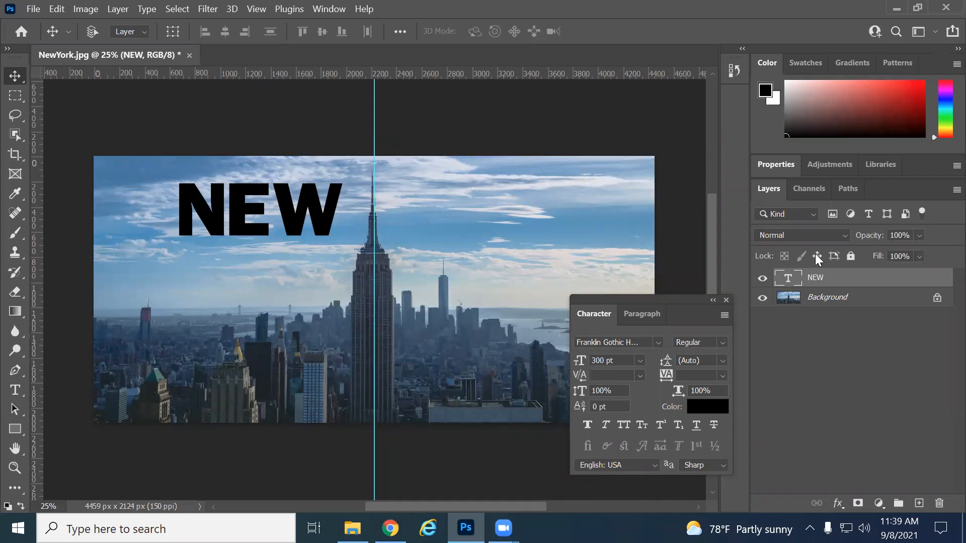
{"action": "right_click", "coordinate": [835, 278]}
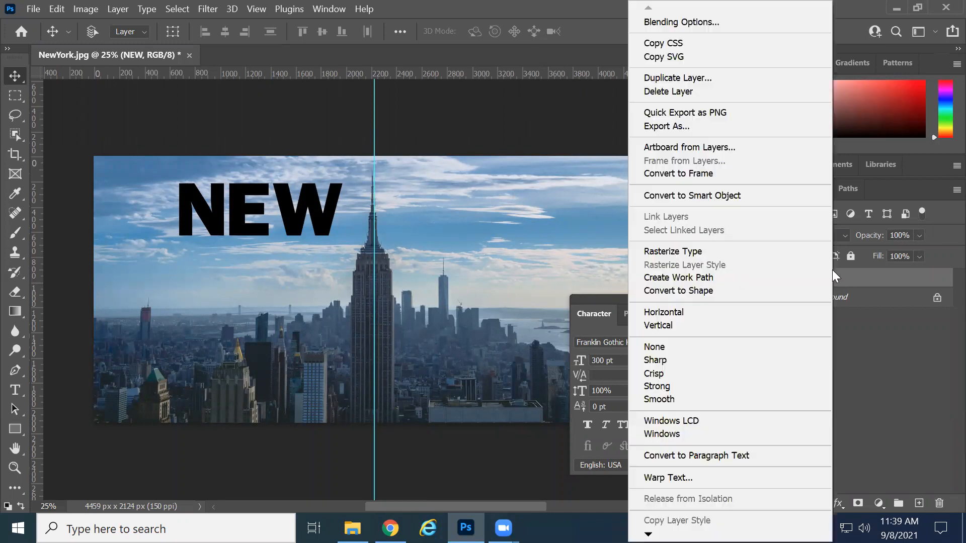
{"action": "left_click", "coordinate": [708, 76]}
{"action": "left_click", "coordinate": [408, 149]}
{"action": "key", "text": "ctrl+a"}
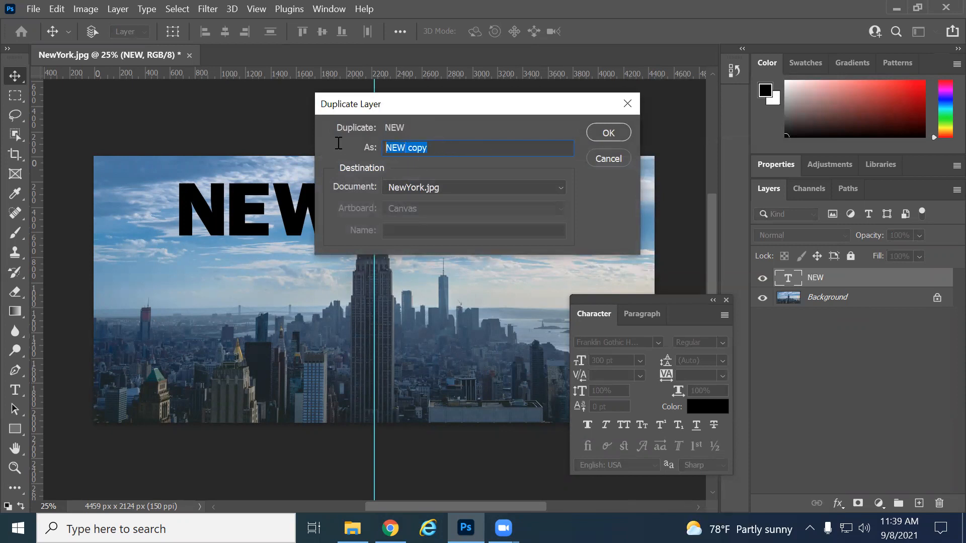
{"action": "type", "text": "YORK"}
{"action": "key", "text": "Return"}
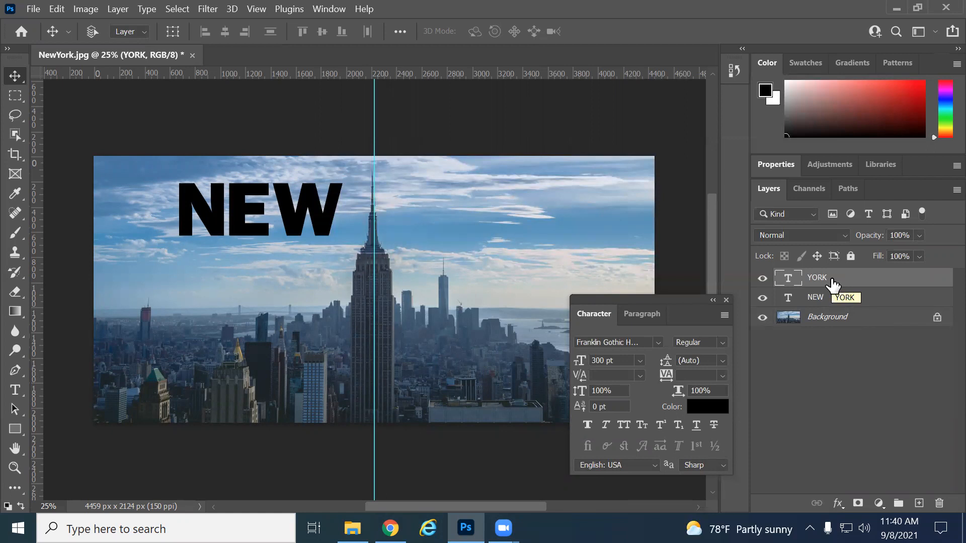
Step: Replace the wording of the duplicated text layer with YORK and commit the text edit
{"action": "double_click", "coordinate": [786, 286]}
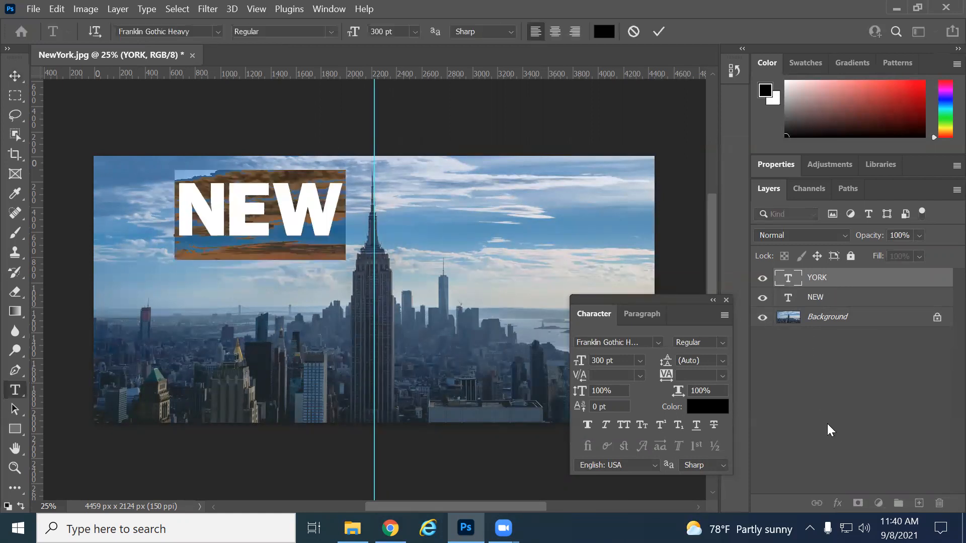
{"action": "type", "text": "YORK"}
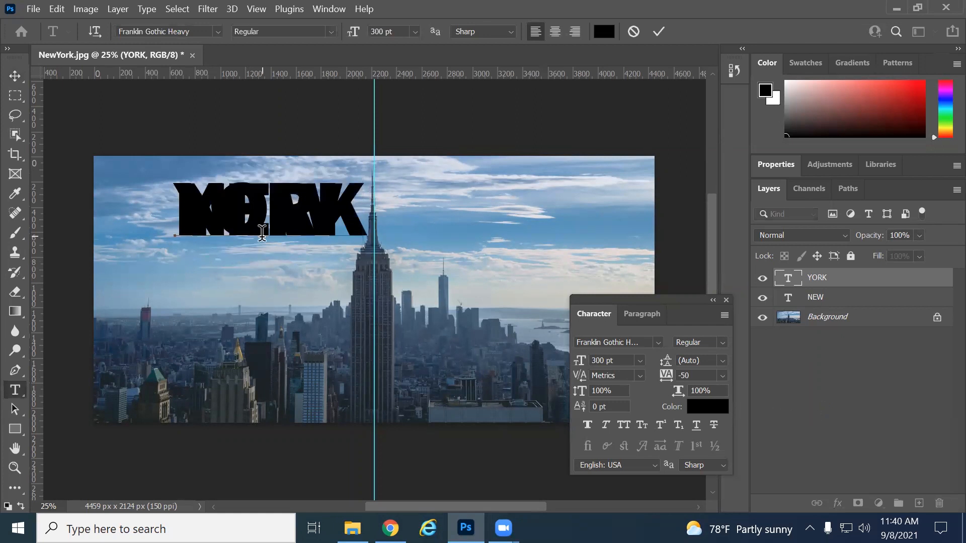
{"action": "left_click", "coordinate": [21, 74]}
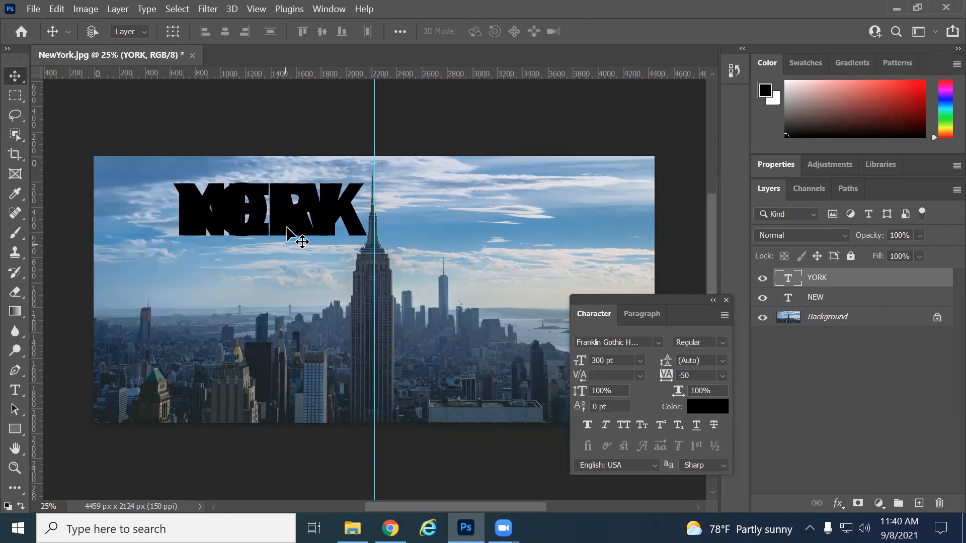
Step: Place the YORK text to the right of the Empire State Building, level with NEW, and remove the vertical guide
{"action": "left_click_drag", "start_coordinate": [295, 223], "coordinate": [496, 249]}
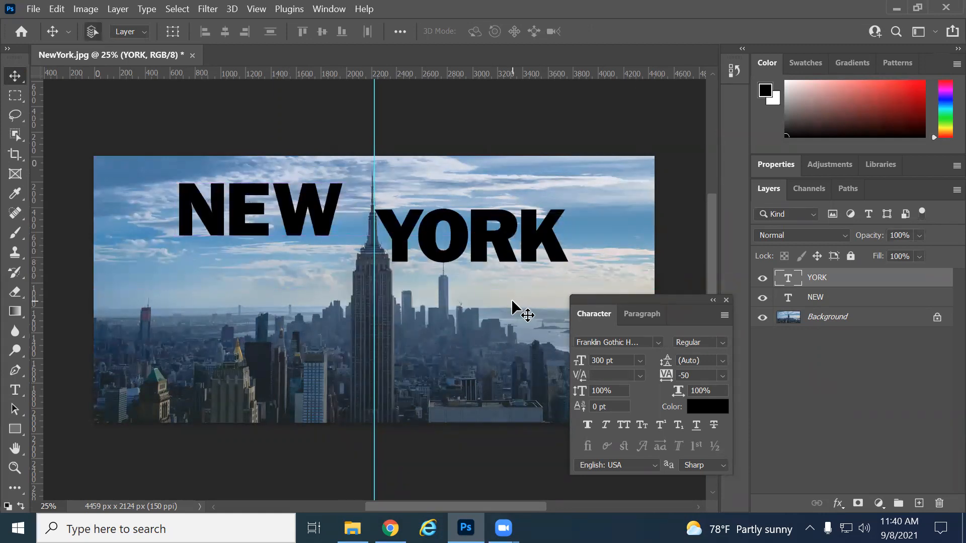
{"action": "key", "text": "ctrl+z"}
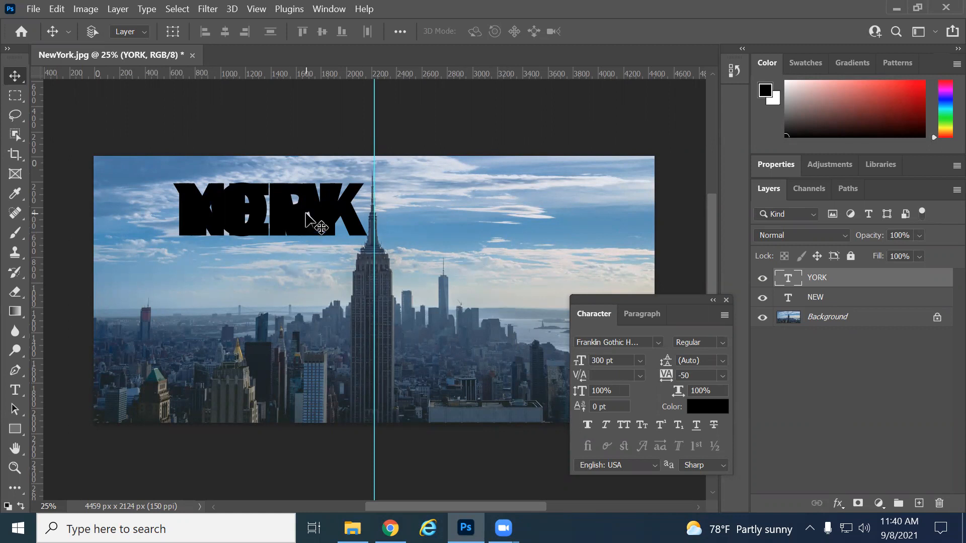
{"action": "left_click_drag", "start_coordinate": [308, 219], "coordinate": [529, 237]}
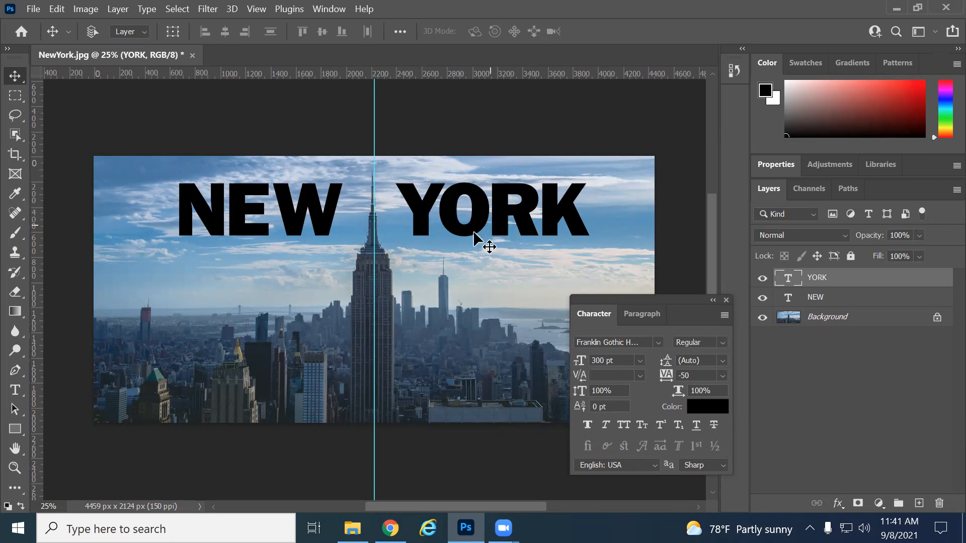
{"action": "left_click_drag", "start_coordinate": [375, 96], "coordinate": [28, 102]}
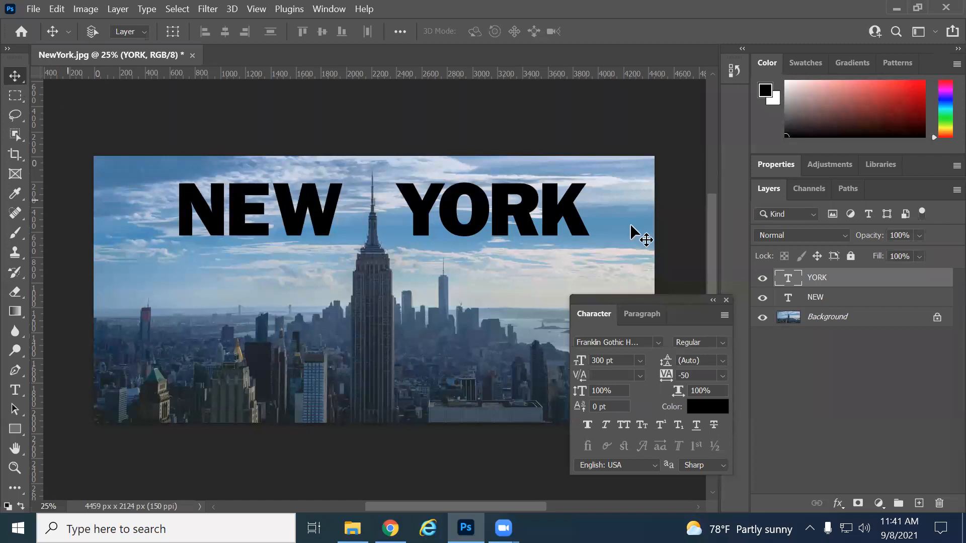
Step: Nudge the YORK text slightly left toward the building's spire
{"action": "key", "text": "Left"}
{"action": "key", "text": "Left"}
{"action": "key", "text": "Left"}
{"action": "key", "text": "Left"}
{"action": "key", "text": "Left"}
{"action": "key", "text": "Left"}
{"action": "key", "text": "Left"}
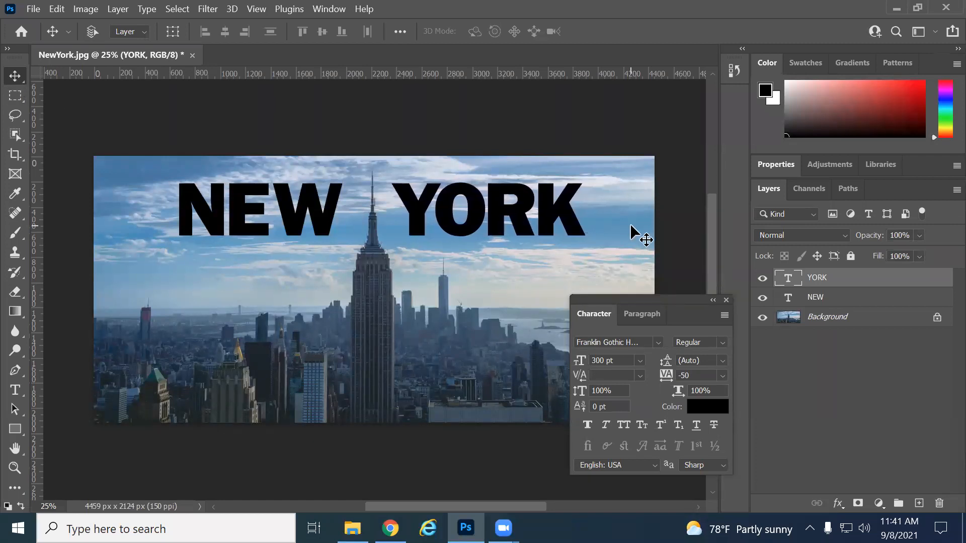
{"action": "key", "text": "Left"}
{"action": "key", "text": "Left"}
{"action": "key", "text": "Left"}
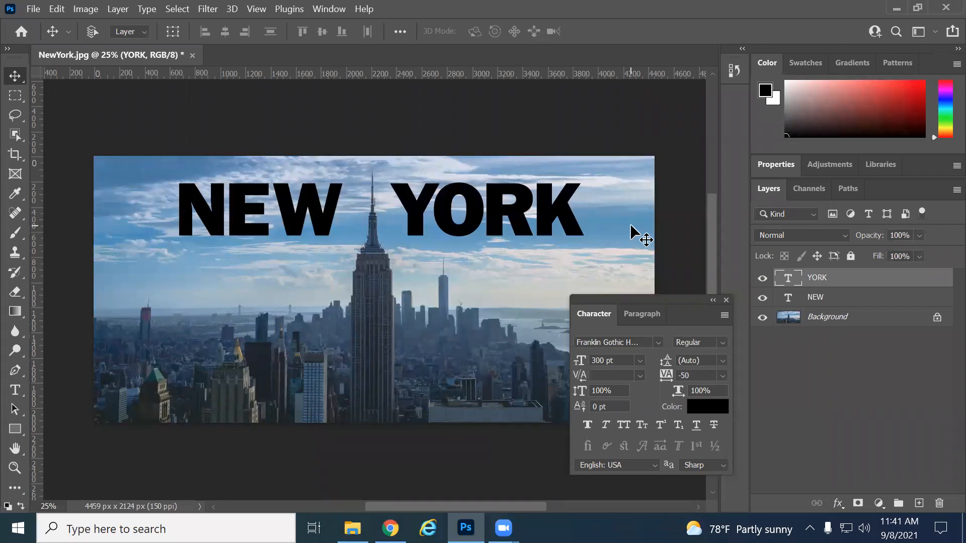
Step: Nudge the NEW text right so its gap to the spire matches that of YORK
{"action": "left_click", "coordinate": [819, 302]}
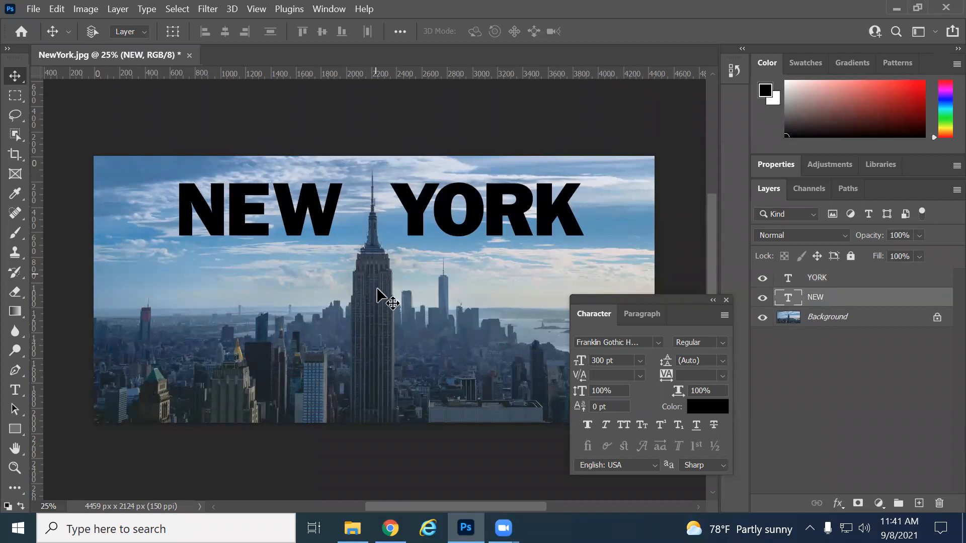
{"action": "key", "text": "Right"}
{"action": "key", "text": "Right"}
{"action": "key", "text": "Right"}
{"action": "key", "text": "Right"}
{"action": "key", "text": "Right"}
{"action": "key", "text": "Right"}
{"action": "key", "text": "Right"}
{"action": "key", "text": "Right"}
{"action": "key", "text": "Right"}
{"action": "key", "text": "Right"}
{"action": "key", "text": "Right"}
{"action": "key", "text": "Right"}
{"action": "key", "text": "Right"}
{"action": "key", "text": "Right"}
{"action": "key", "text": "Right"}
{"action": "key", "text": "Right"}
{"action": "key", "text": "Right"}
{"action": "key", "text": "Right"}
{"action": "key", "text": "Right"}
{"action": "key", "text": "Right"}
{"action": "key", "text": "Right"}
{"action": "key", "text": "Left"}
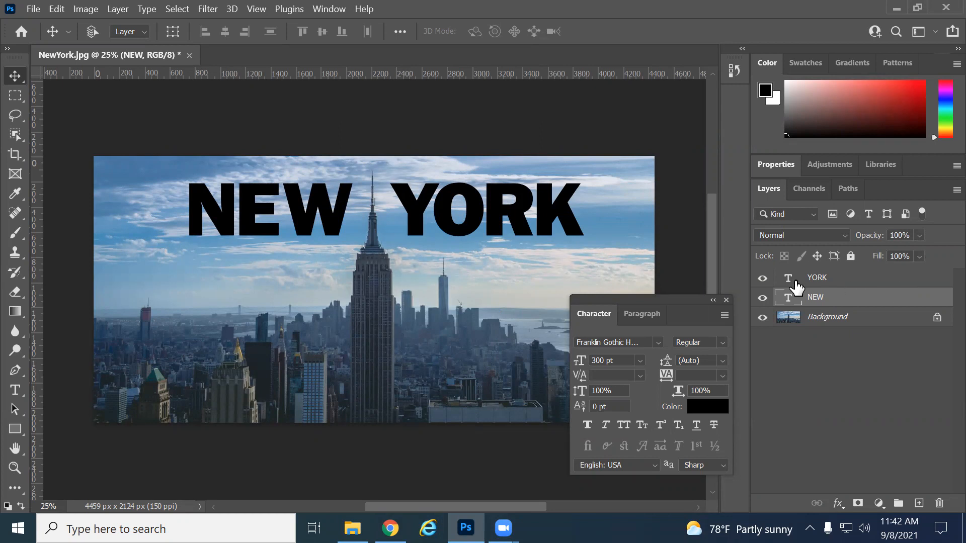
Step: Move the YORK and NEW text layers down slightly together and deselect them
{"action": "left_click", "coordinate": [825, 279]}
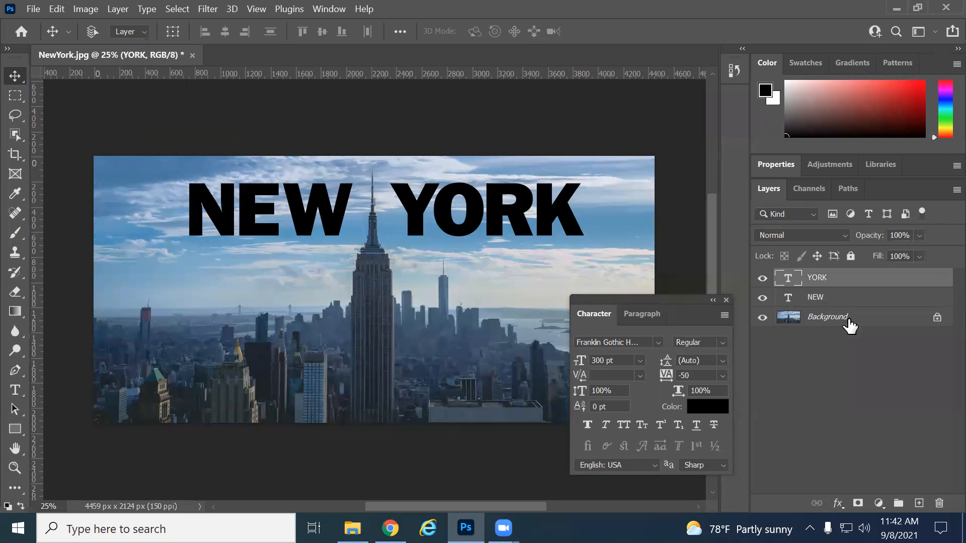
{"action": "left_click", "coordinate": [843, 299], "text": "shift"}
{"action": "key", "text": "shift+Down"}
{"action": "key", "text": "shift+Down"}
{"action": "key", "text": "shift+Down"}
{"action": "key", "text": "shift+Down"}
{"action": "key", "text": "shift+Down"}
{"action": "key", "text": "shift+Down"}
{"action": "key", "text": "shift+Down"}
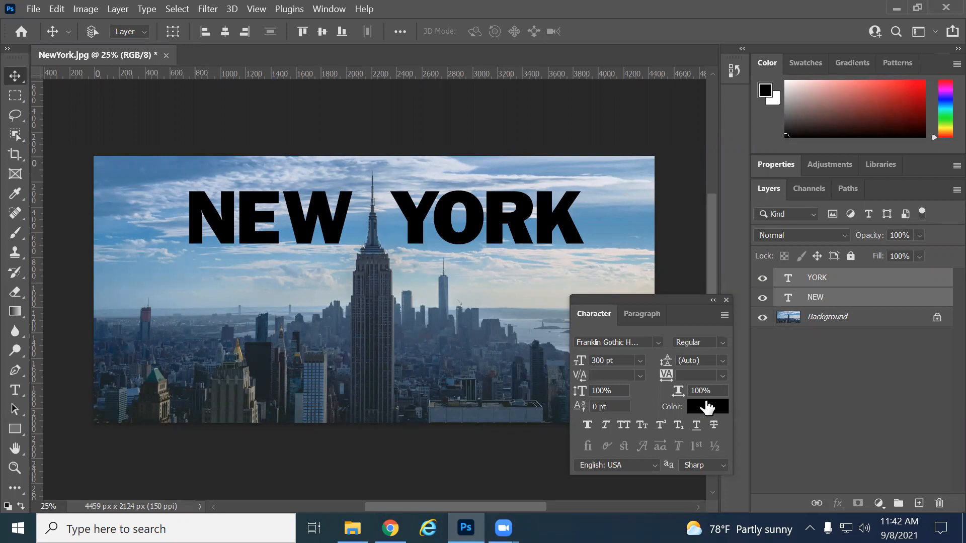
{"action": "left_click", "coordinate": [843, 367]}
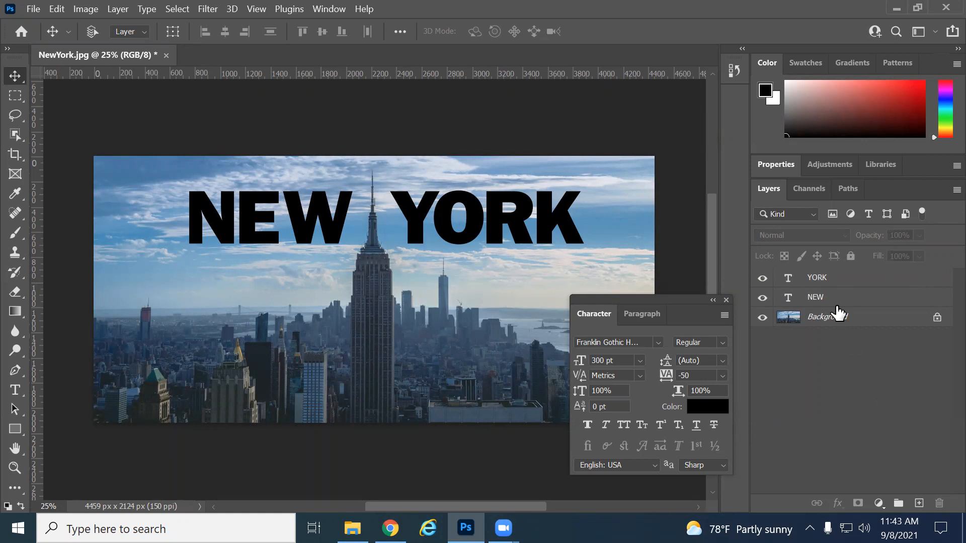
Step: Set the color of the NEW text to the light blue bfe5f6
{"action": "double_click", "coordinate": [788, 300]}
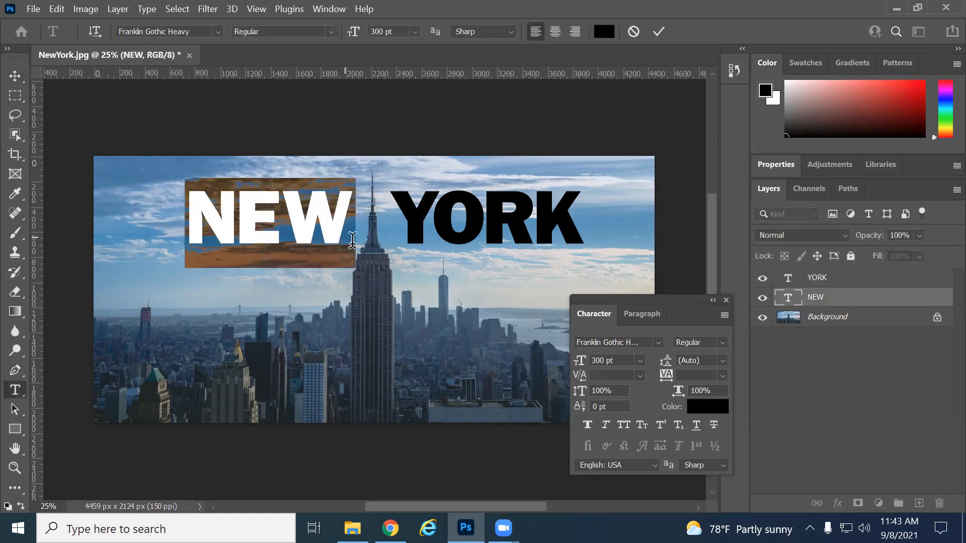
{"action": "left_click", "coordinate": [707, 407]}
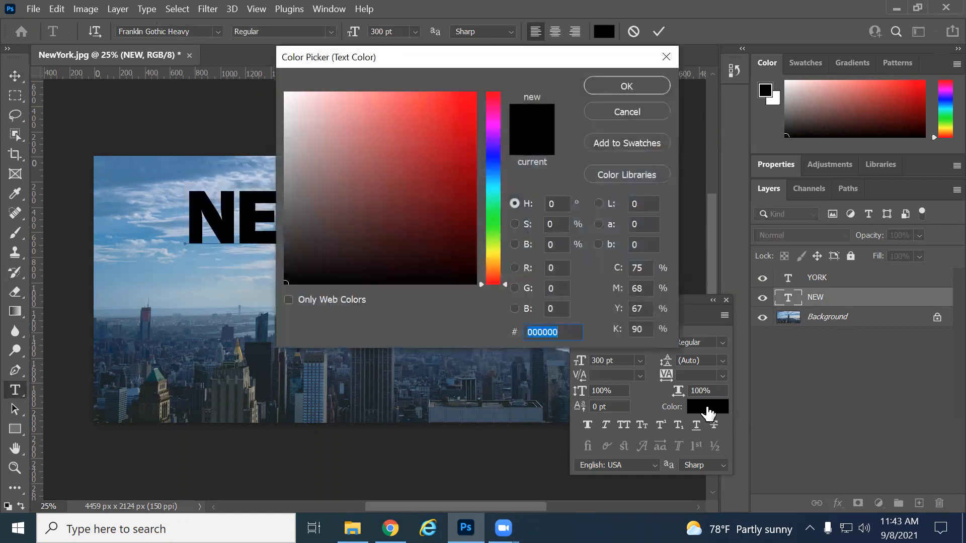
{"action": "left_click", "coordinate": [496, 178]}
{"action": "left_click_drag", "start_coordinate": [366, 132], "coordinate": [327, 98]}
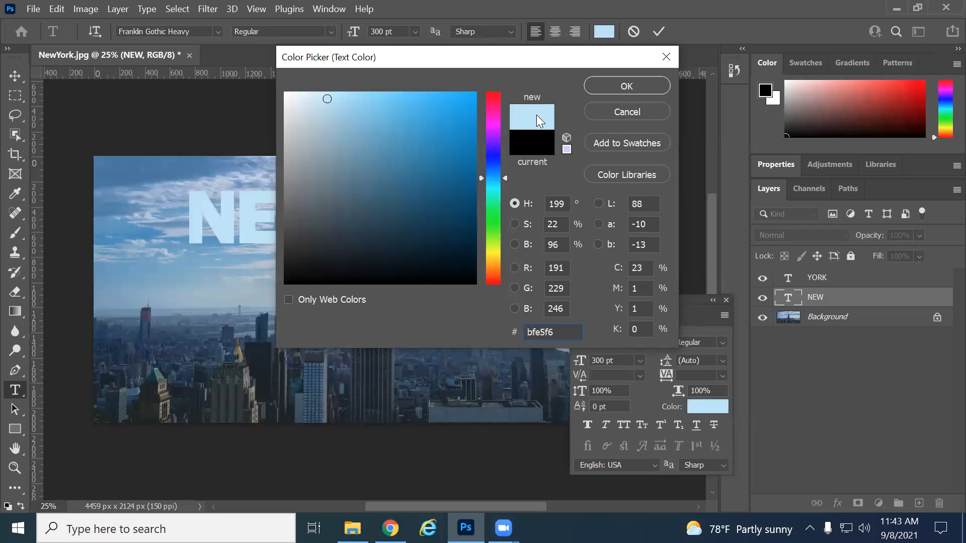
{"action": "double_click", "coordinate": [571, 330]}
{"action": "left_click", "coordinate": [637, 93]}
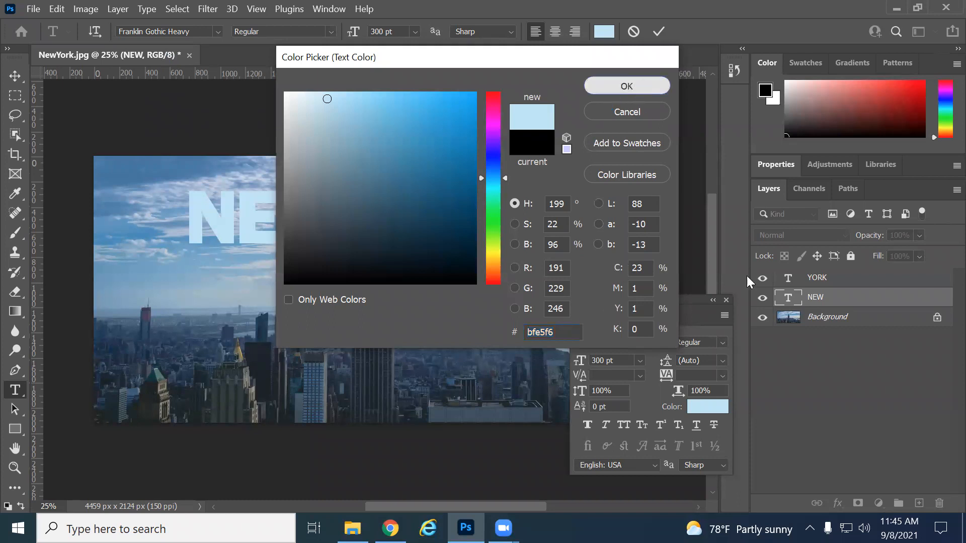
{"action": "double_click", "coordinate": [788, 281]}
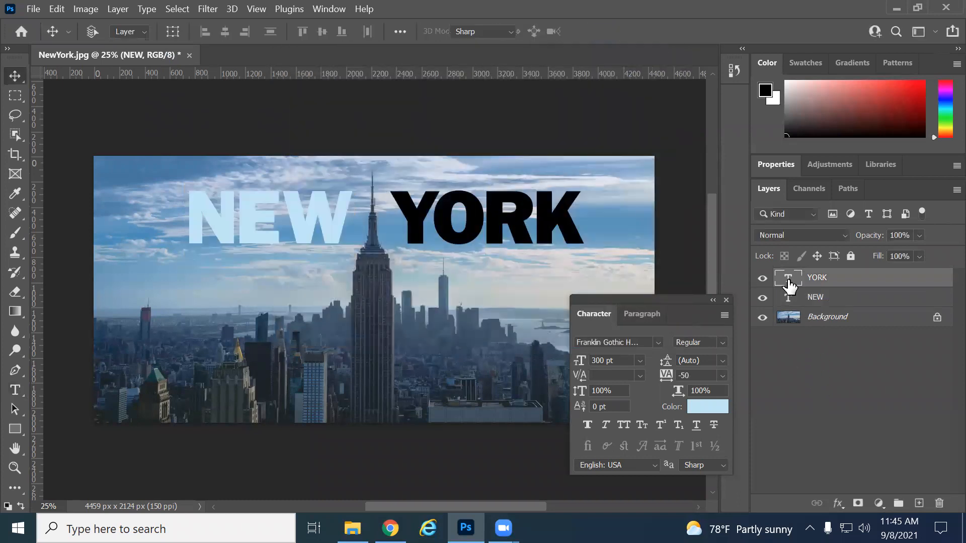
{"action": "left_click", "coordinate": [708, 407]}
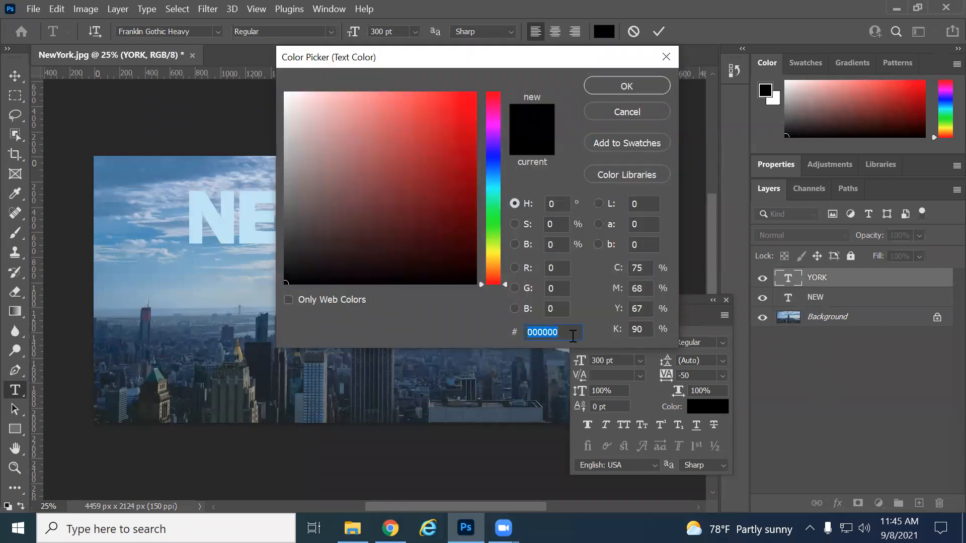
{"action": "key", "text": "BackSpace"}
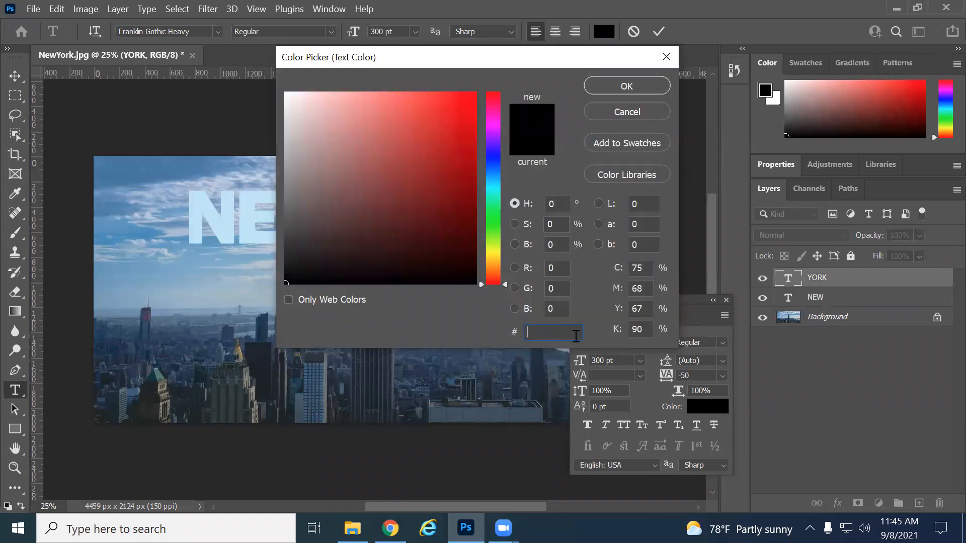
{"action": "left_click", "coordinate": [624, 117]}
Step: Copy the hex color code of the NEW text
{"action": "double_click", "coordinate": [788, 297]}
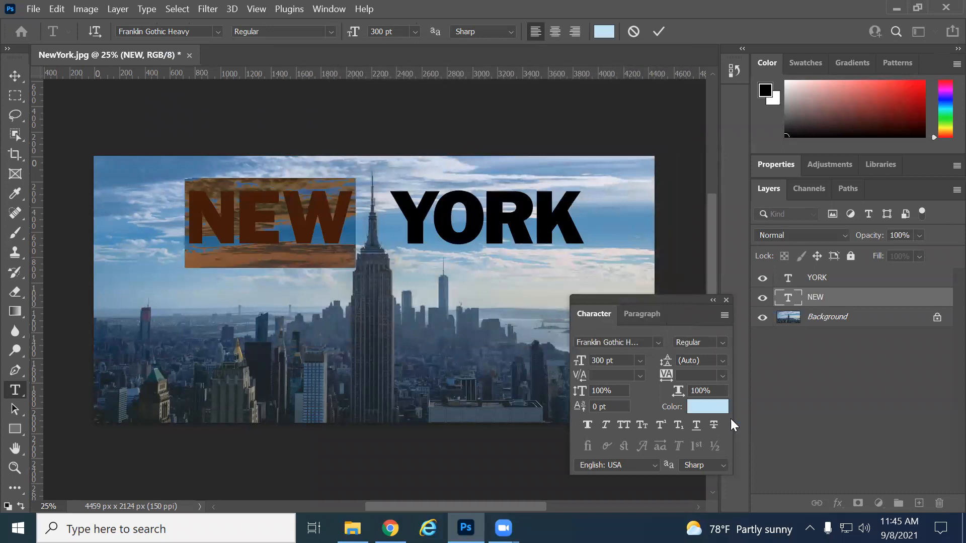
{"action": "left_click", "coordinate": [707, 407]}
{"action": "left_click", "coordinate": [536, 329]}
{"action": "double_click", "coordinate": [536, 330]}
{"action": "key", "text": "ctrl+c"}
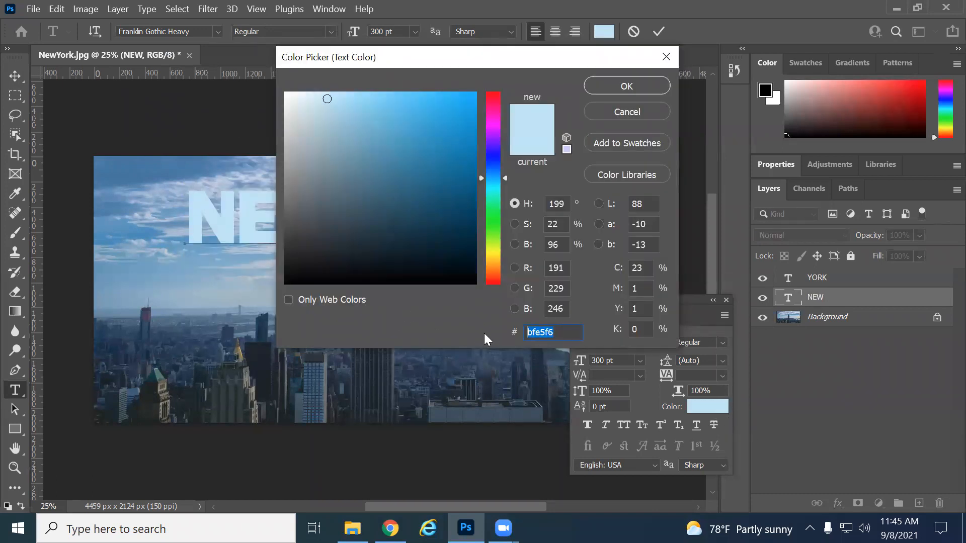
{"action": "left_click", "coordinate": [636, 86]}
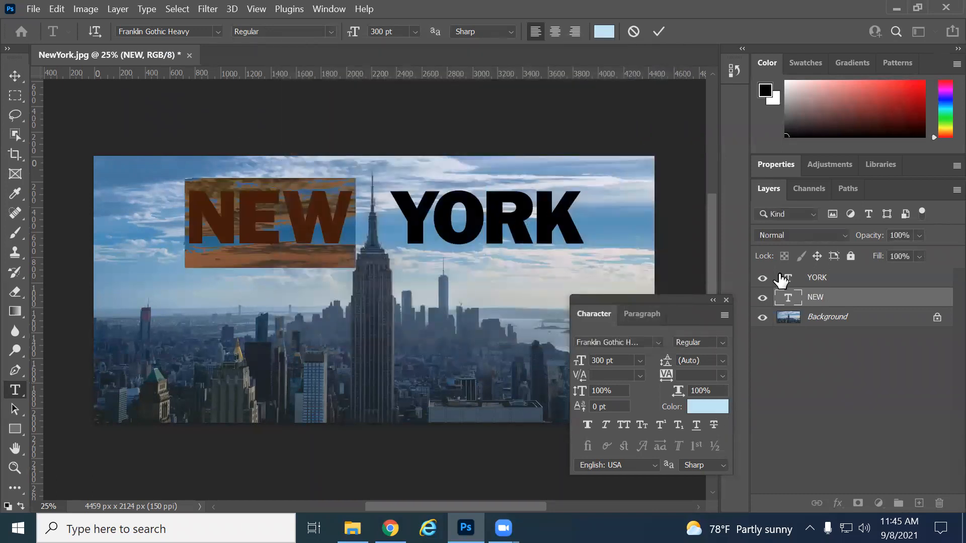
Step: Apply the copied hex color bfe5f6 to the YORK text and commit the edit
{"action": "double_click", "coordinate": [785, 278]}
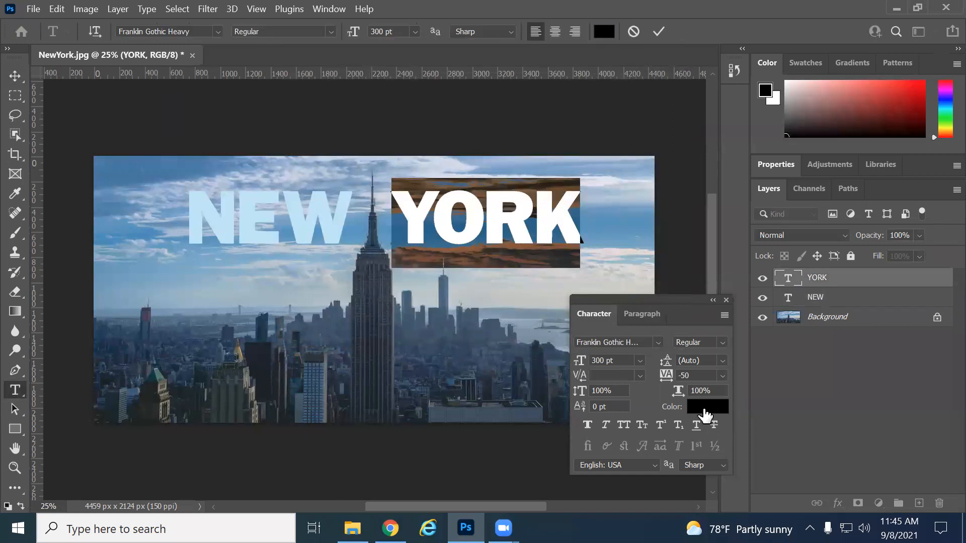
{"action": "left_click", "coordinate": [707, 407]}
{"action": "key", "text": "ctrl+v"}
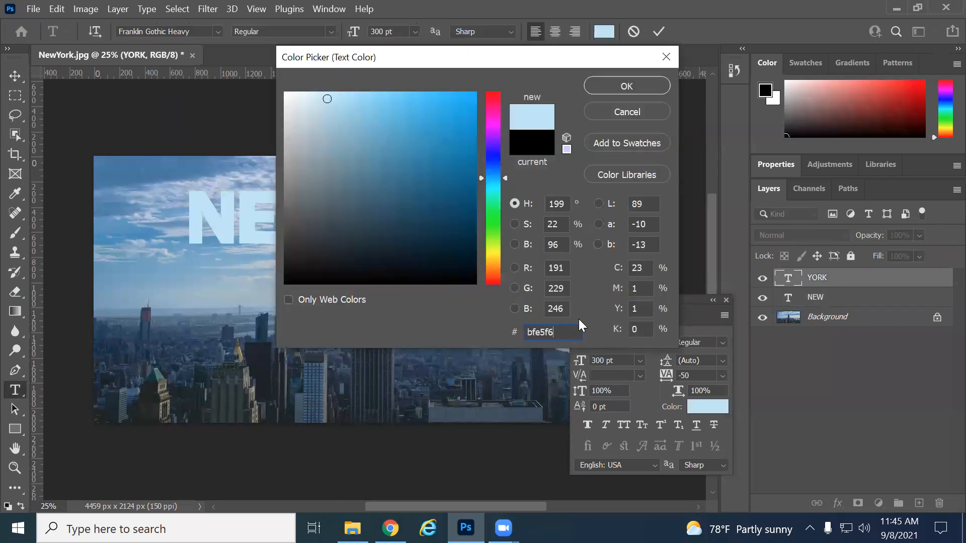
{"action": "left_click", "coordinate": [617, 92]}
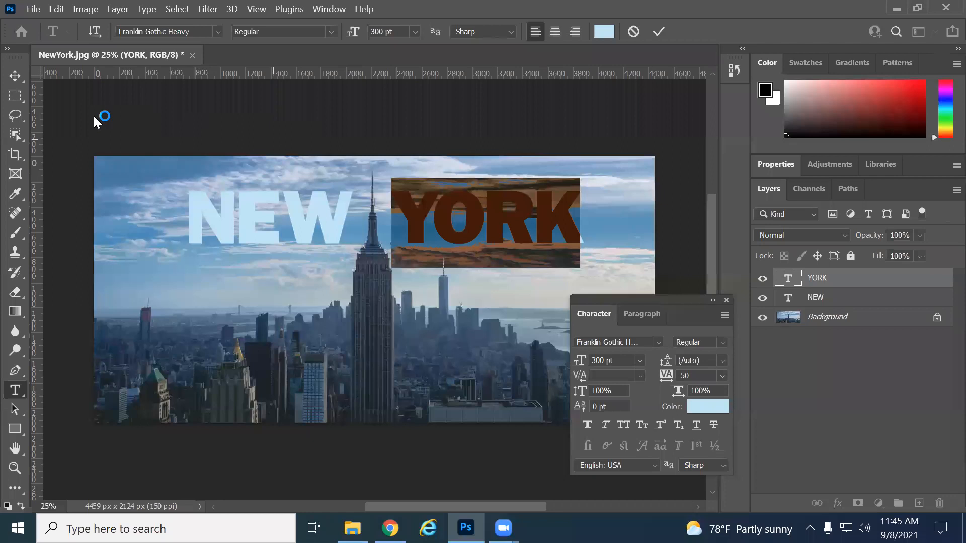
{"action": "left_click", "coordinate": [19, 89]}
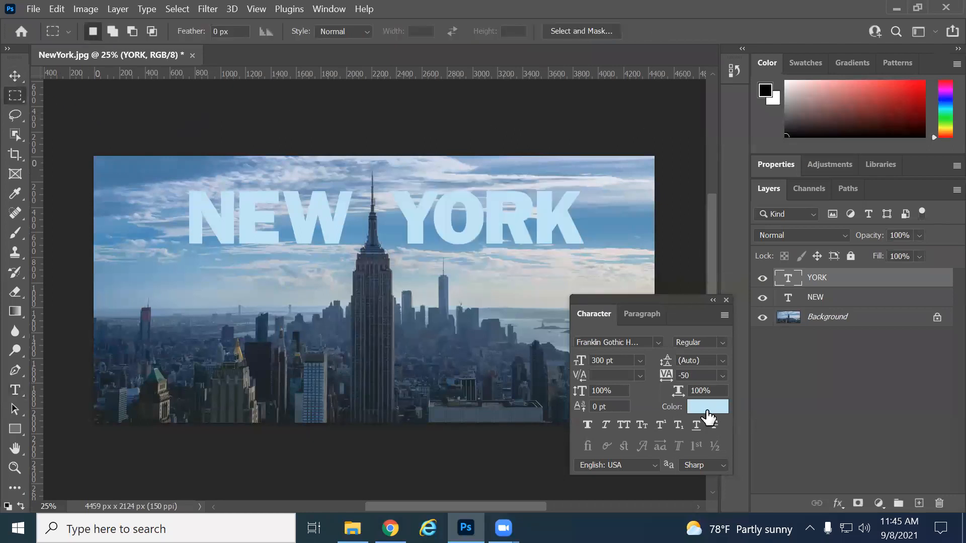
{"action": "left_click", "coordinate": [707, 406]}
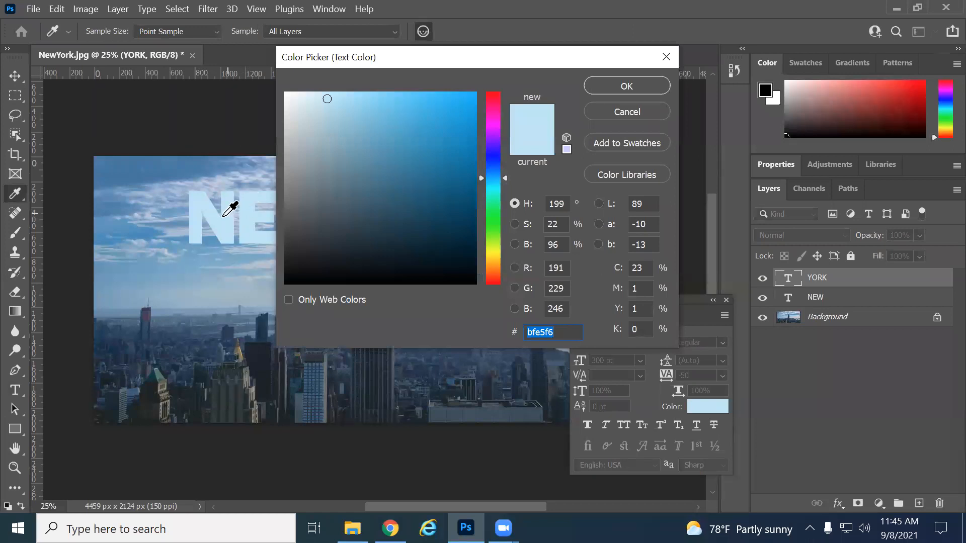
{"action": "left_click_drag", "start_coordinate": [356, 61], "coordinate": [587, 70]}
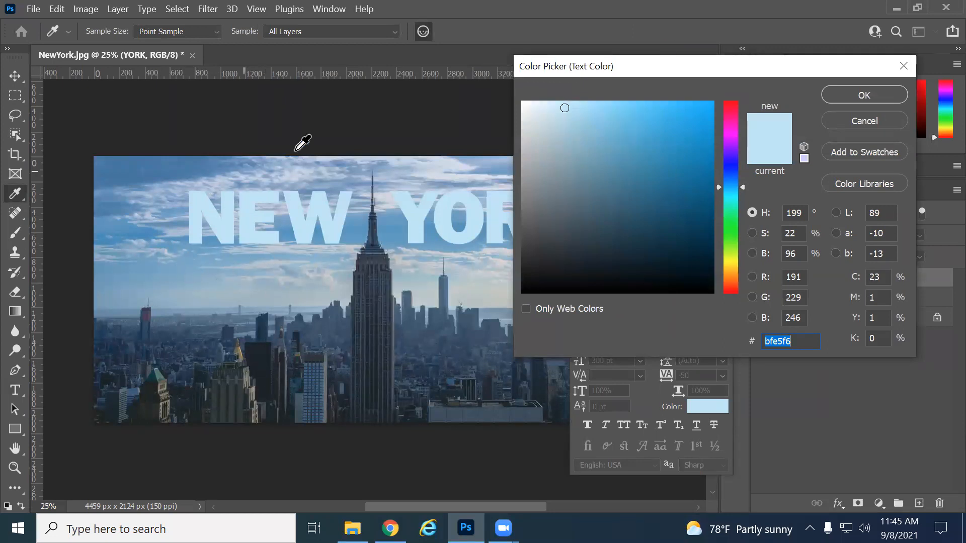
{"action": "left_click", "coordinate": [865, 122]}
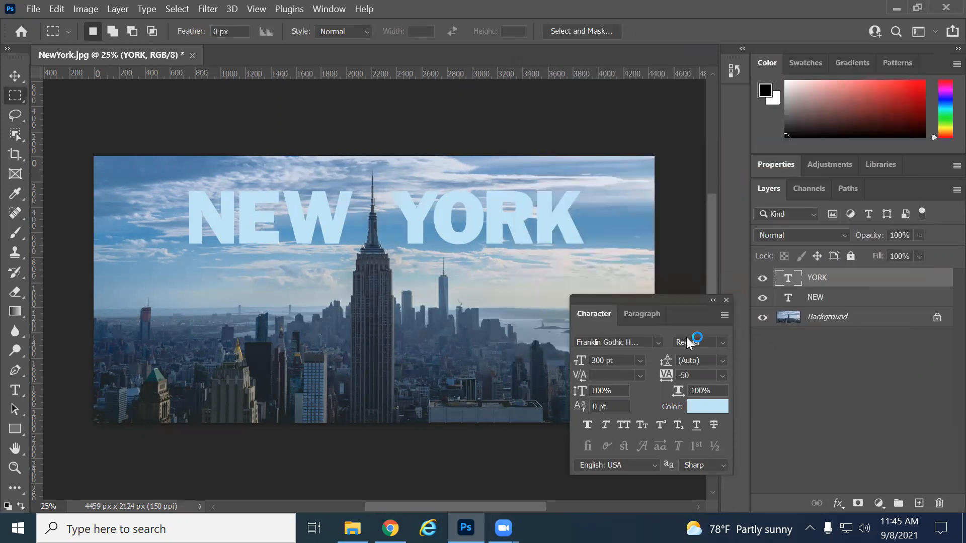
Step: Add a Bevel & Emboss effect with the Chisel Hard technique to the NEW text layer
{"action": "left_click", "coordinate": [725, 300]}
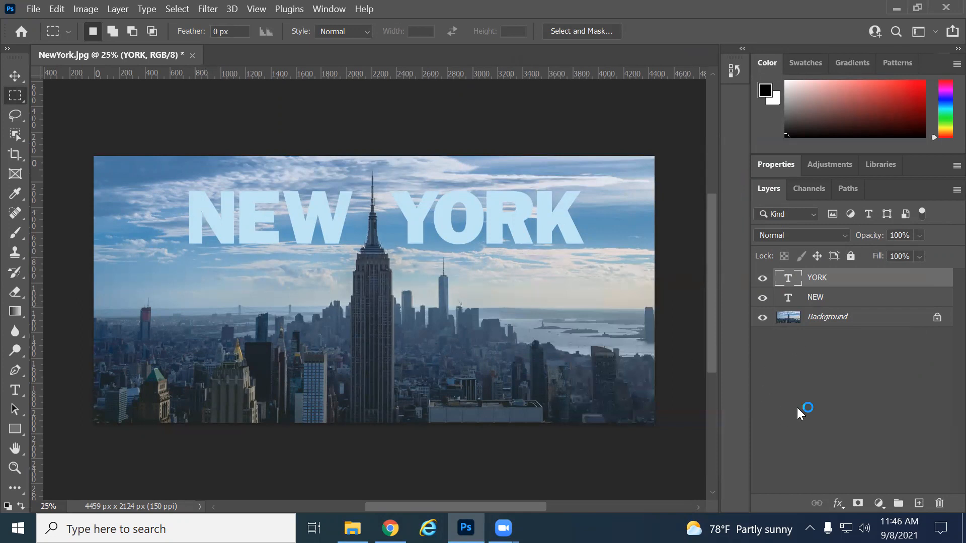
{"action": "left_click", "coordinate": [822, 299]}
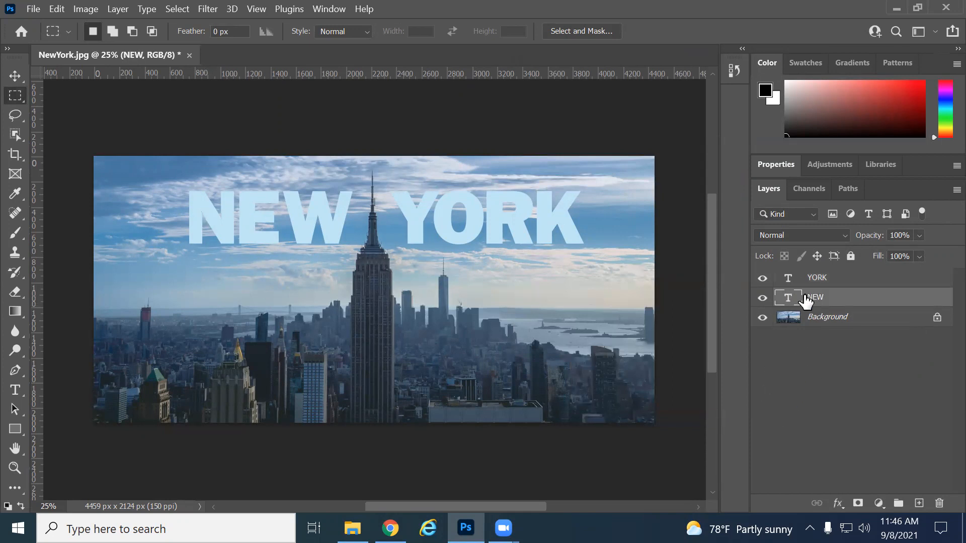
{"action": "left_click", "coordinate": [840, 504]}
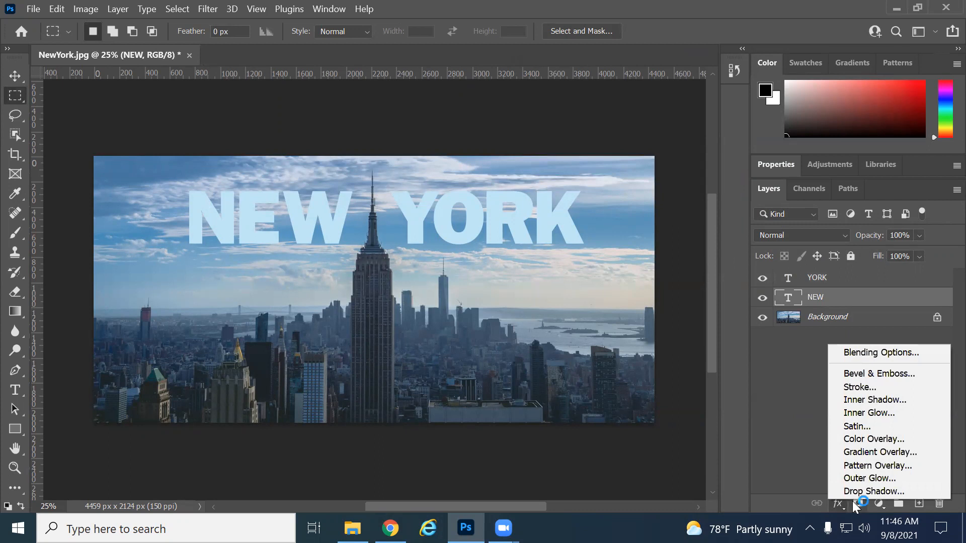
{"action": "left_click", "coordinate": [867, 387]}
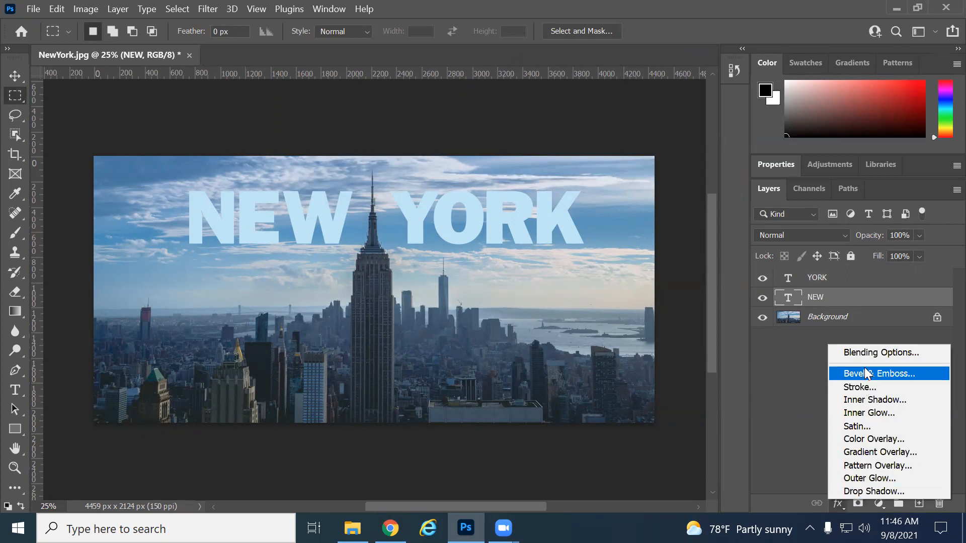
{"action": "left_click", "coordinate": [867, 373]}
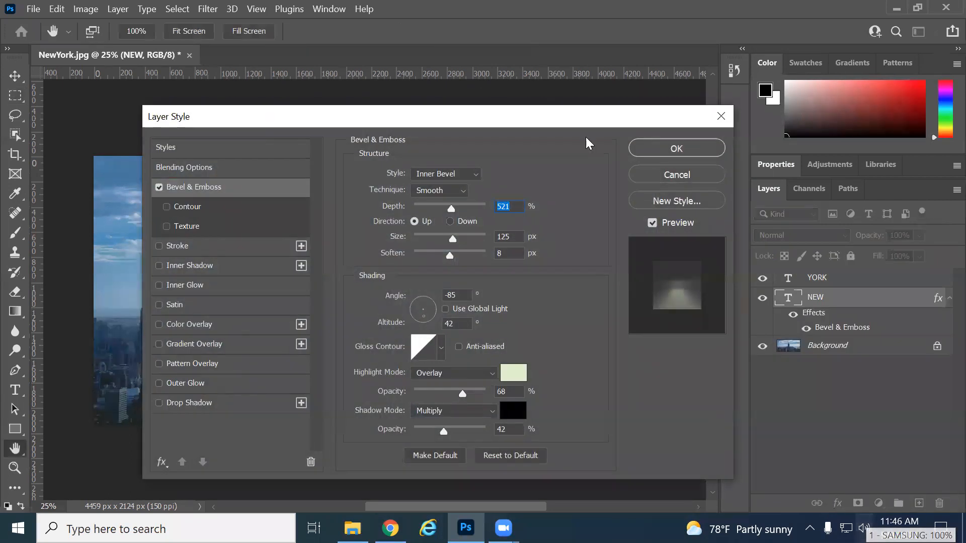
{"action": "left_click_drag", "start_coordinate": [501, 114], "coordinate": [739, 109]}
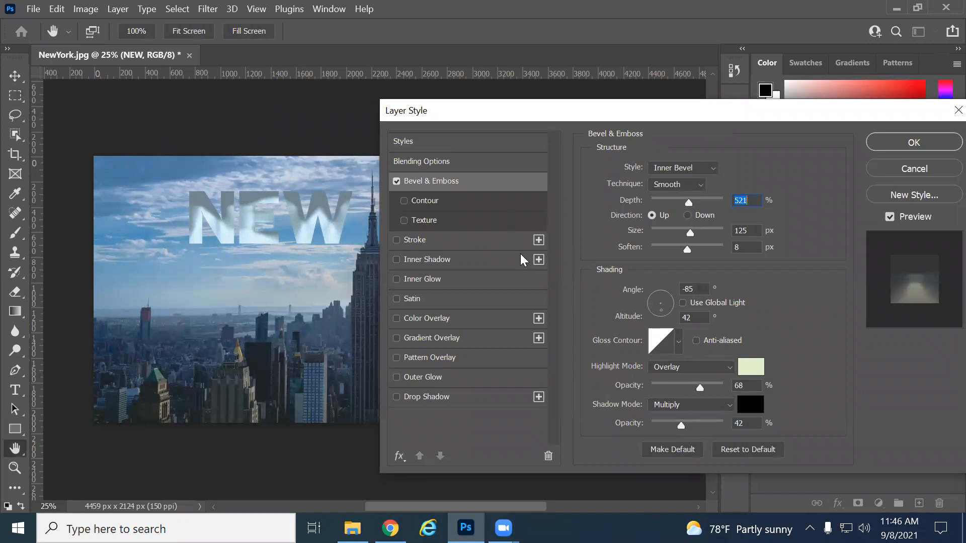
{"action": "left_click", "coordinate": [681, 185]}
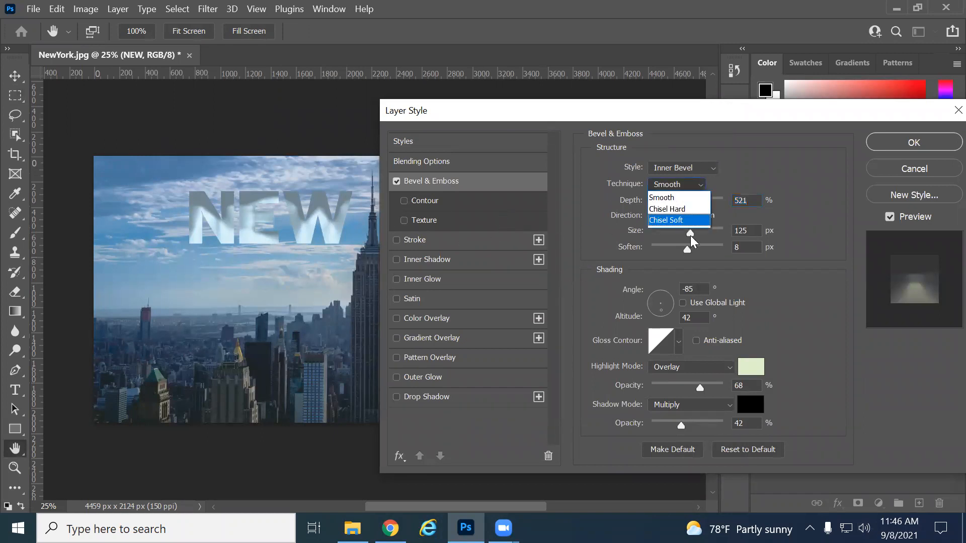
{"action": "left_click", "coordinate": [674, 208]}
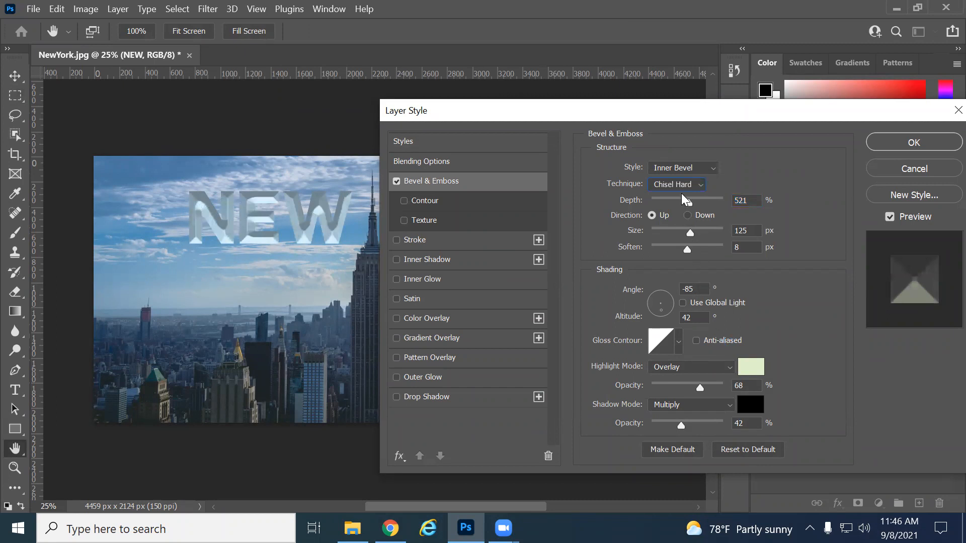
Step: Set the NEW text's bevel depth to 84%, size to 10 px and shadow opacity to 65%
{"action": "left_click_drag", "start_coordinate": [684, 198], "coordinate": [657, 198]}
{"action": "left_click_drag", "start_coordinate": [689, 232], "coordinate": [658, 226]}
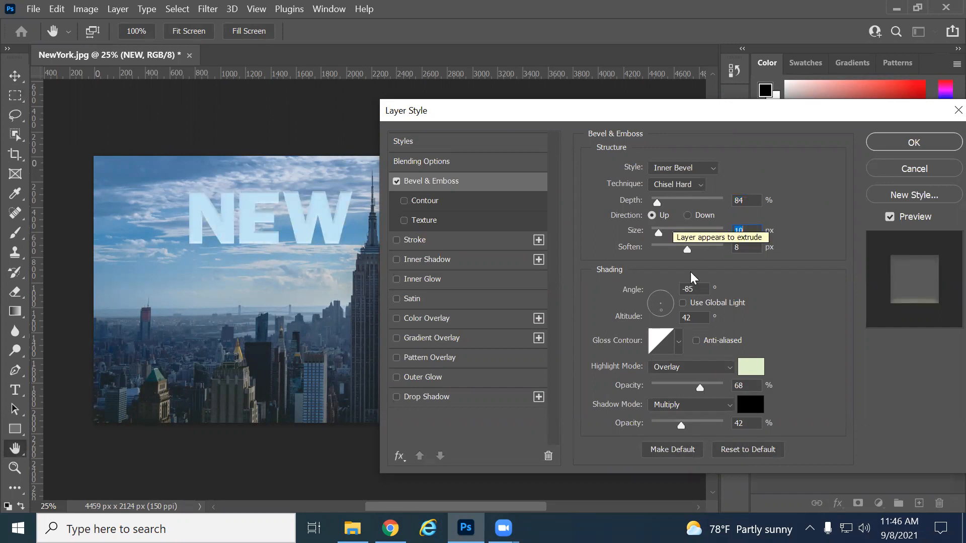
{"action": "mouse_move", "coordinate": [682, 426]}
{"action": "left_mouse_down"}
{"action": "mouse_move", "coordinate": [748, 415]}
{"action": "mouse_move", "coordinate": [670, 407]}
{"action": "mouse_move", "coordinate": [716, 402]}
{"action": "mouse_move", "coordinate": [681, 402]}
{"action": "mouse_move", "coordinate": [695, 401]}
{"action": "mouse_move", "coordinate": [698, 426]}
{"action": "left_mouse_up"}
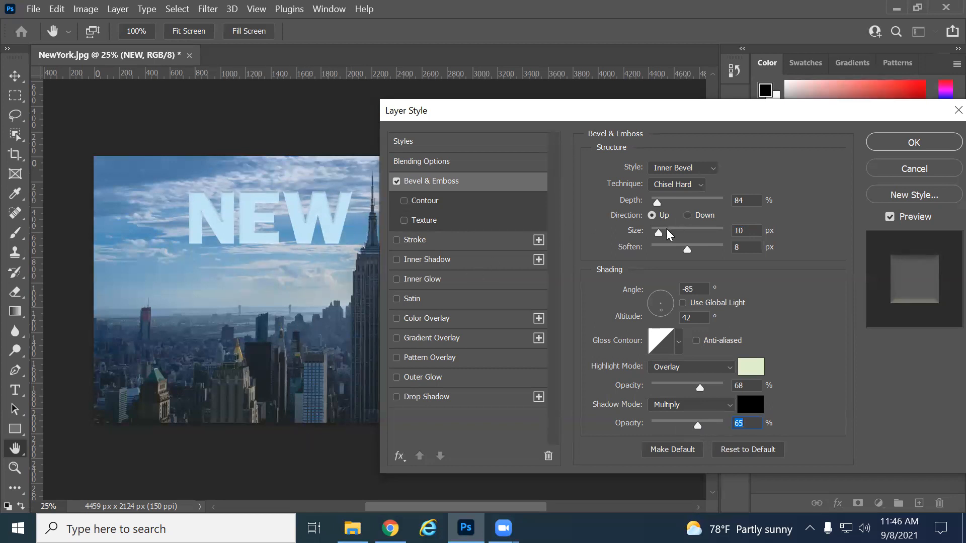
Step: Reduce the bevel's Soften value, fine-tune its light angle and depth, and apply the effect
{"action": "left_click_drag", "start_coordinate": [685, 247], "coordinate": [658, 242]}
{"action": "left_click", "coordinate": [662, 296]}
{"action": "left_click_drag", "start_coordinate": [661, 305], "coordinate": [661, 309]}
{"action": "left_click_drag", "start_coordinate": [656, 203], "coordinate": [655, 204]}
{"action": "left_click", "coordinate": [881, 144]}
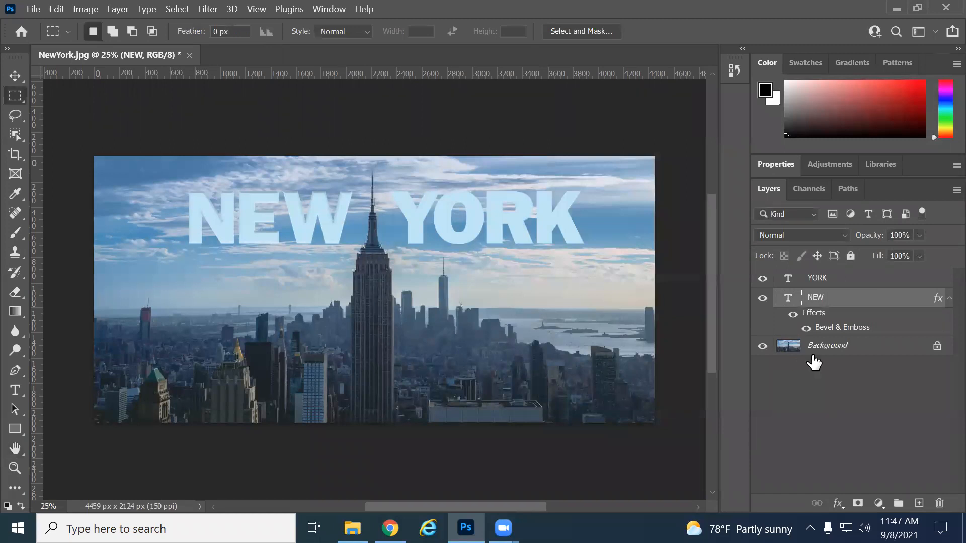
Step: Copy the layer style of the NEW text layer and paste it onto the YORK text layer
{"action": "right_click", "coordinate": [816, 319]}
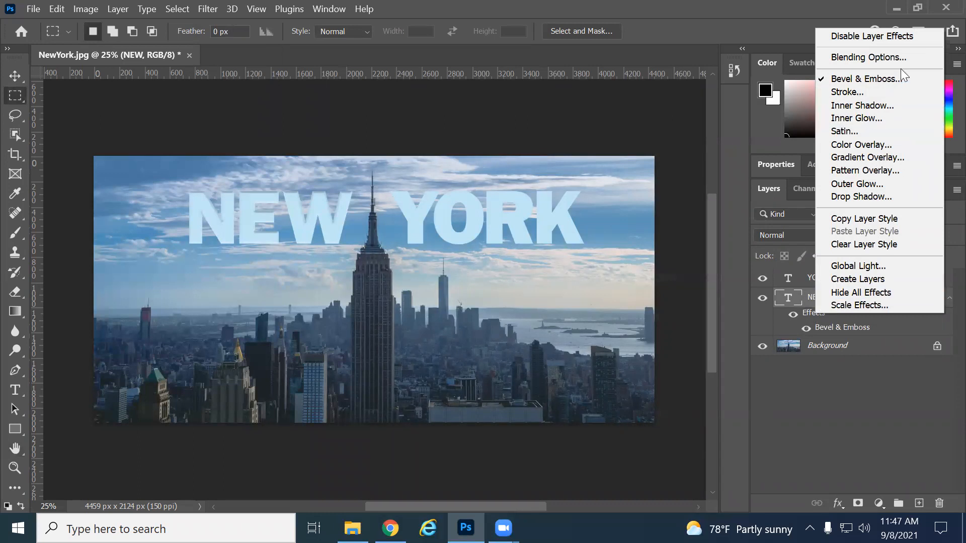
{"action": "left_click", "coordinate": [883, 223]}
{"action": "left_click", "coordinate": [838, 279]}
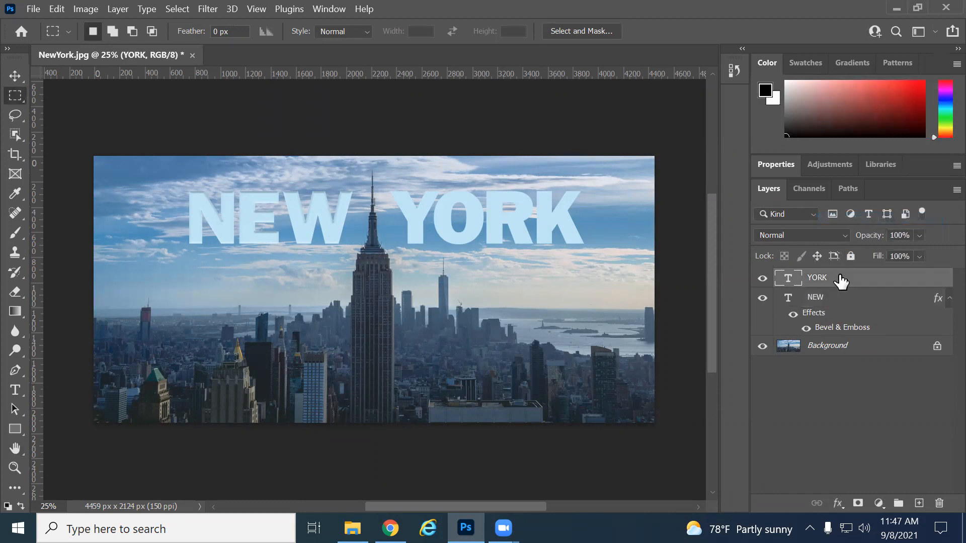
{"action": "right_click", "coordinate": [833, 274]}
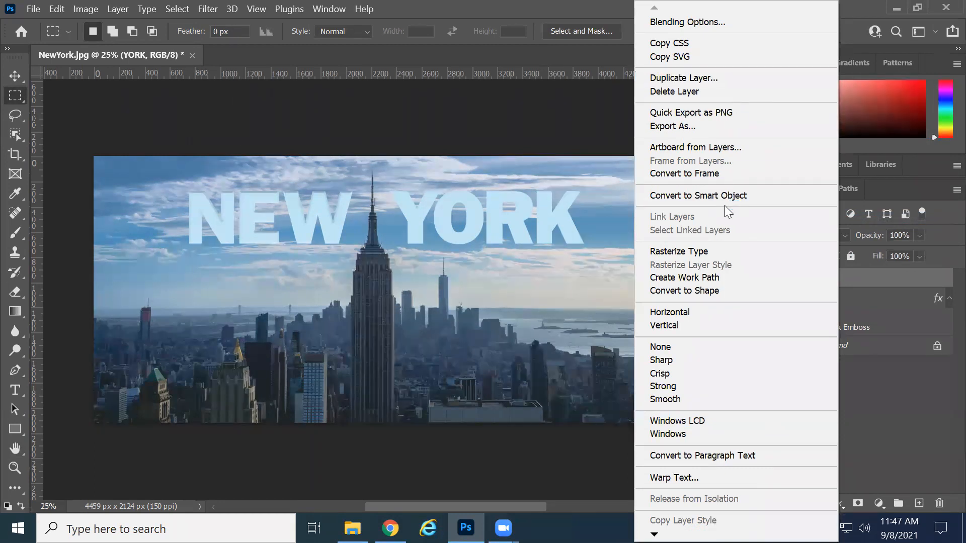
{"action": "left_click", "coordinate": [810, 276]}
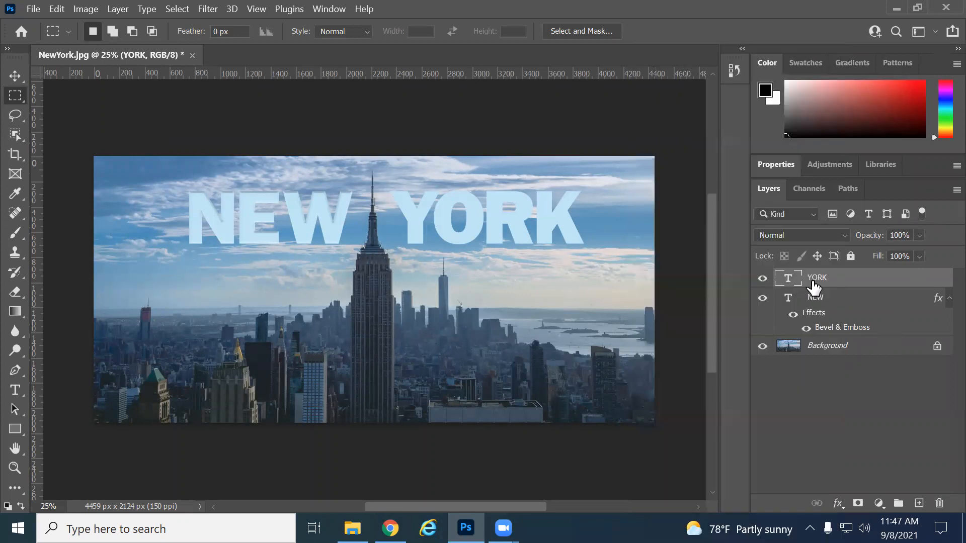
{"action": "right_click", "coordinate": [813, 279]}
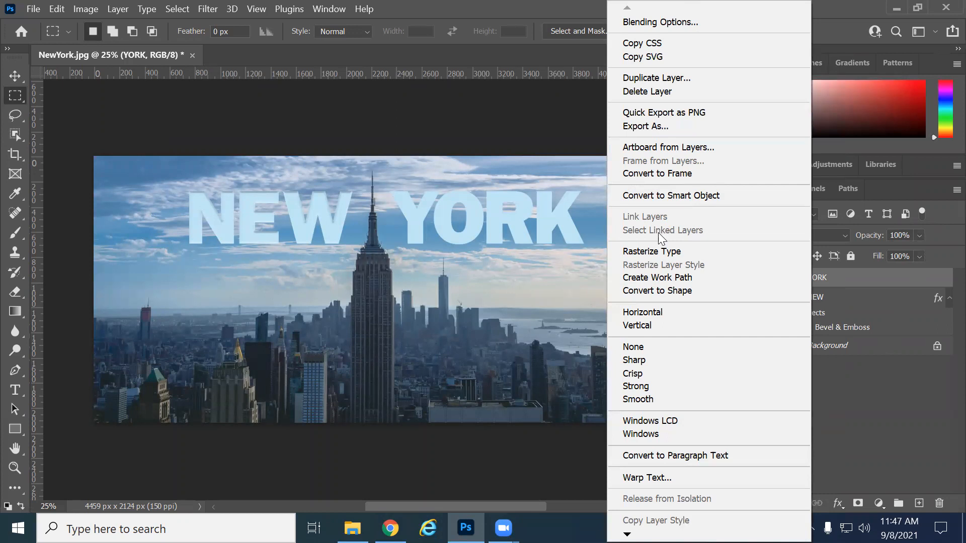
{"action": "mouse_move", "coordinate": [672, 534]}
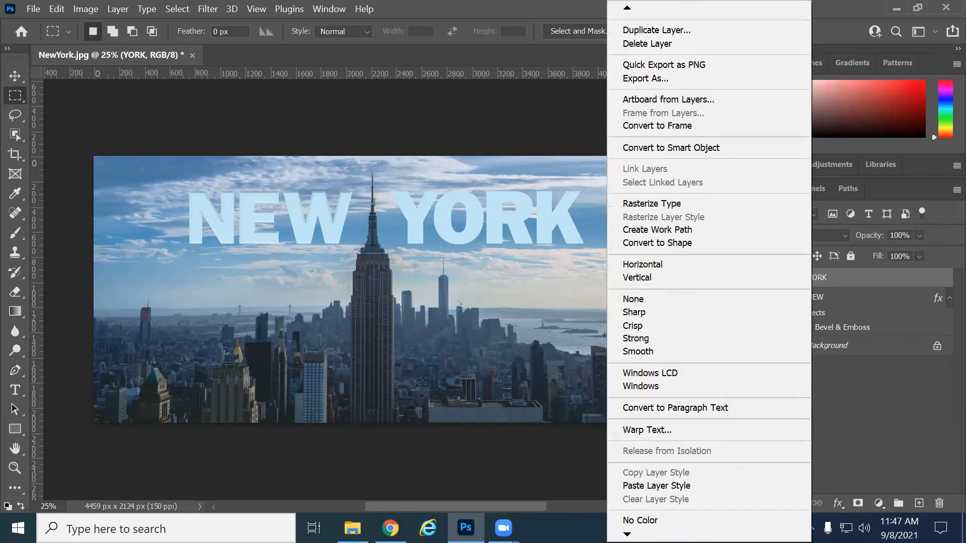
{"action": "left_click", "coordinate": [652, 486]}
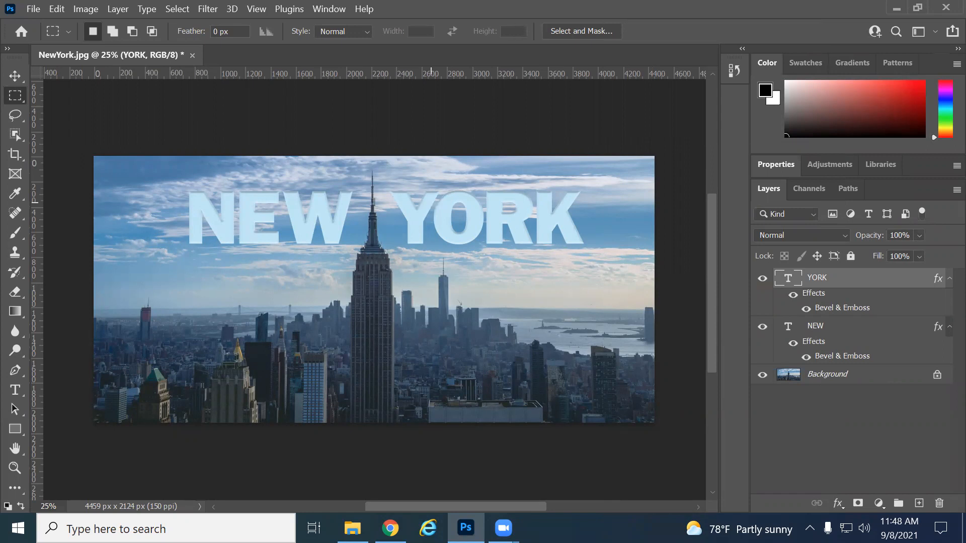
Step: Duplicate the Background layer and place the copy above the YORK text layer
{"action": "left_click", "coordinate": [818, 379]}
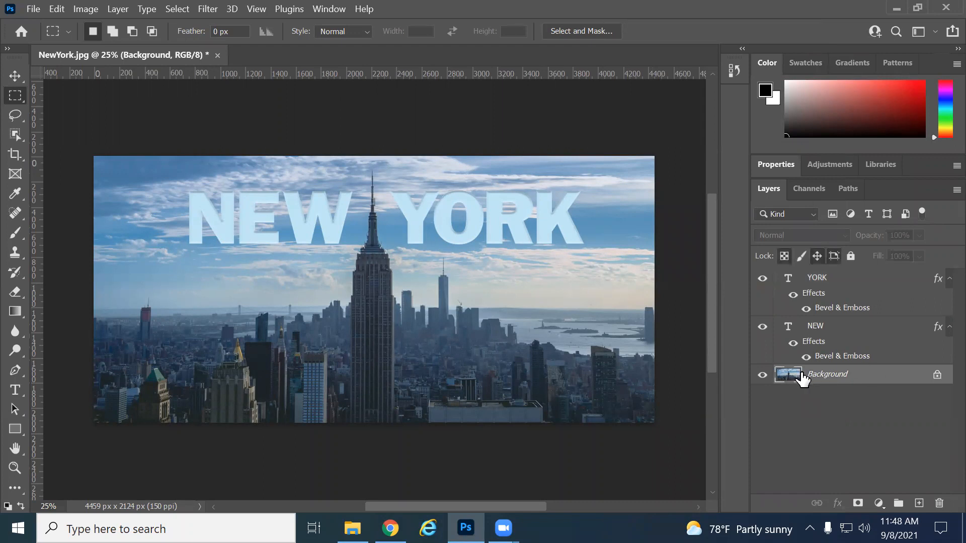
{"action": "right_click", "coordinate": [838, 380]}
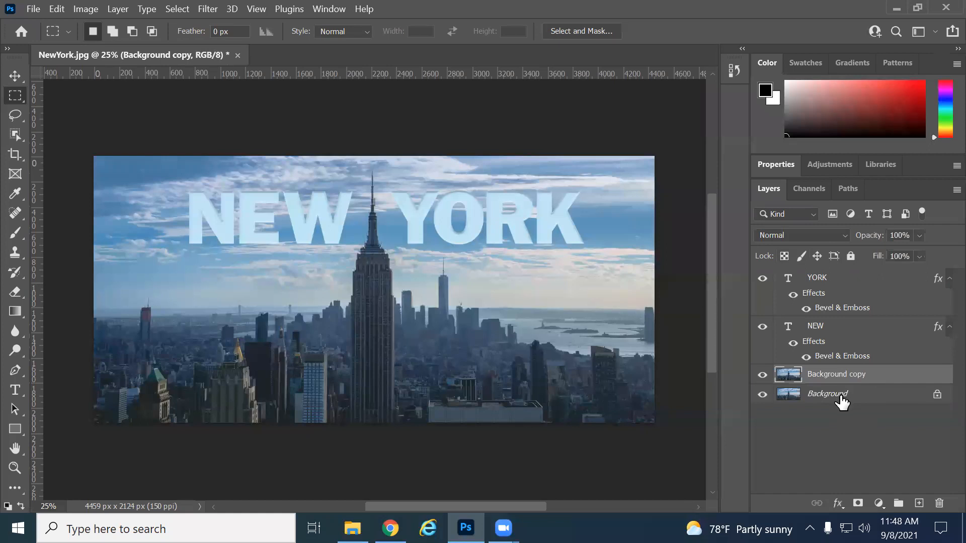
{"action": "left_click_drag", "start_coordinate": [850, 388], "coordinate": [838, 280]}
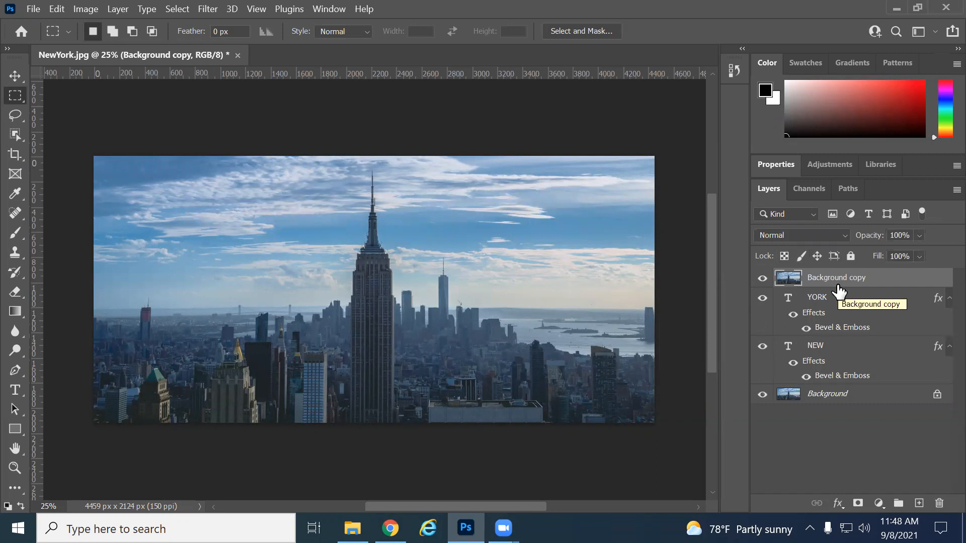
Step: Toggle the Background copy's visibility to compare the image with and without it, leaving it shown
{"action": "left_click", "coordinate": [763, 279]}
{"action": "left_click", "coordinate": [763, 278]}
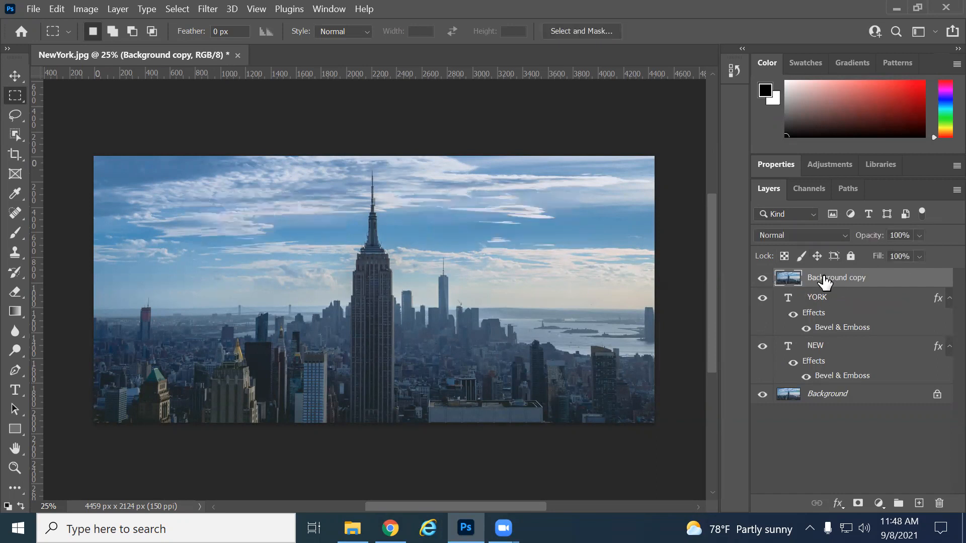
{"action": "left_click", "coordinate": [763, 278]}
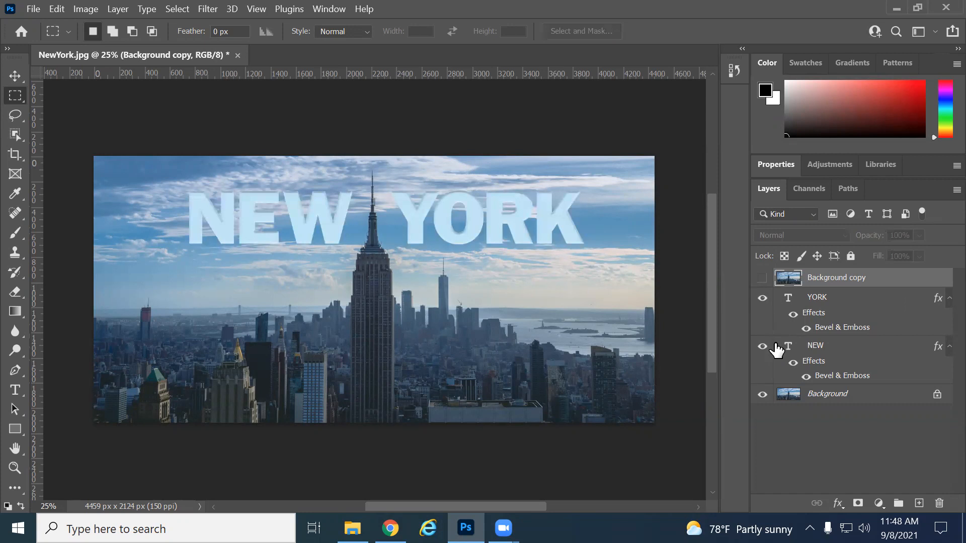
{"action": "left_click", "coordinate": [763, 278]}
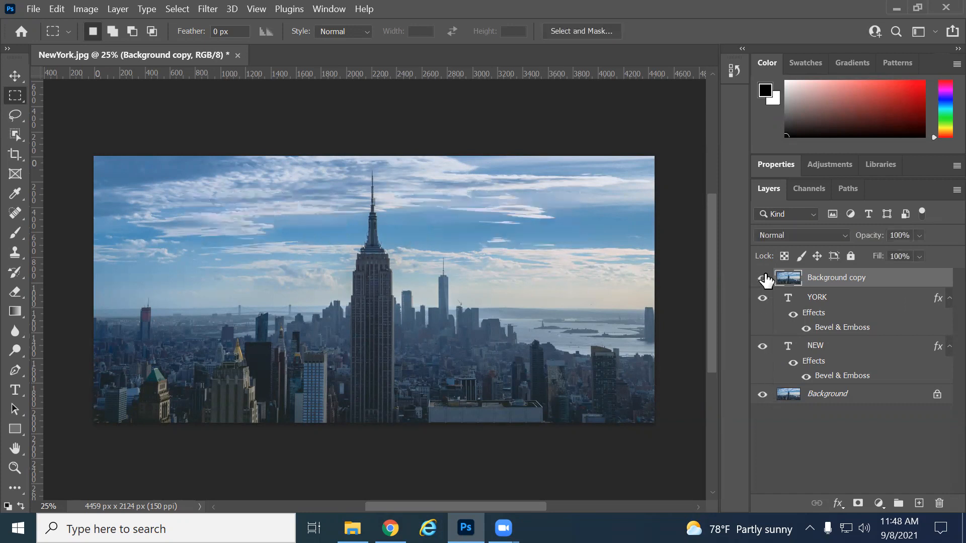
{"action": "left_click", "coordinate": [763, 279]}
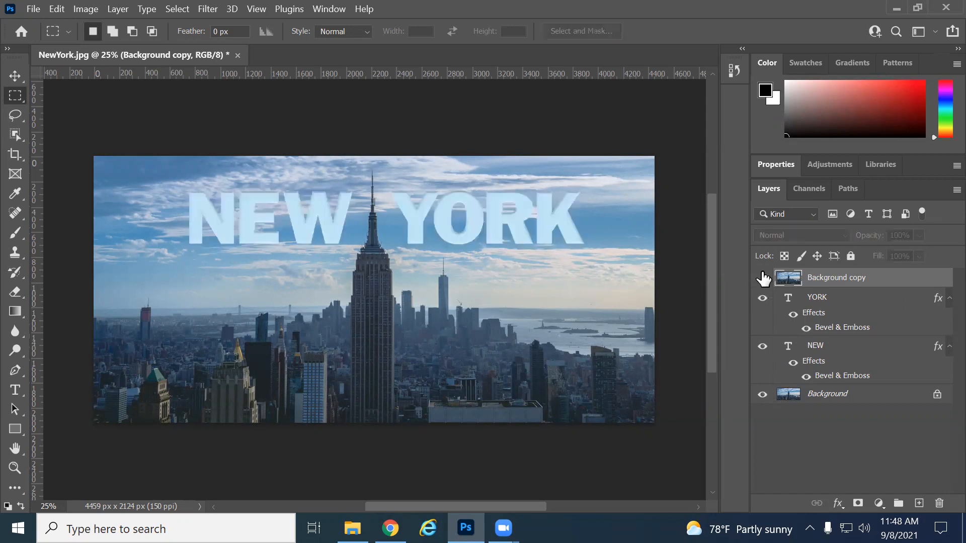
{"action": "left_click", "coordinate": [762, 278]}
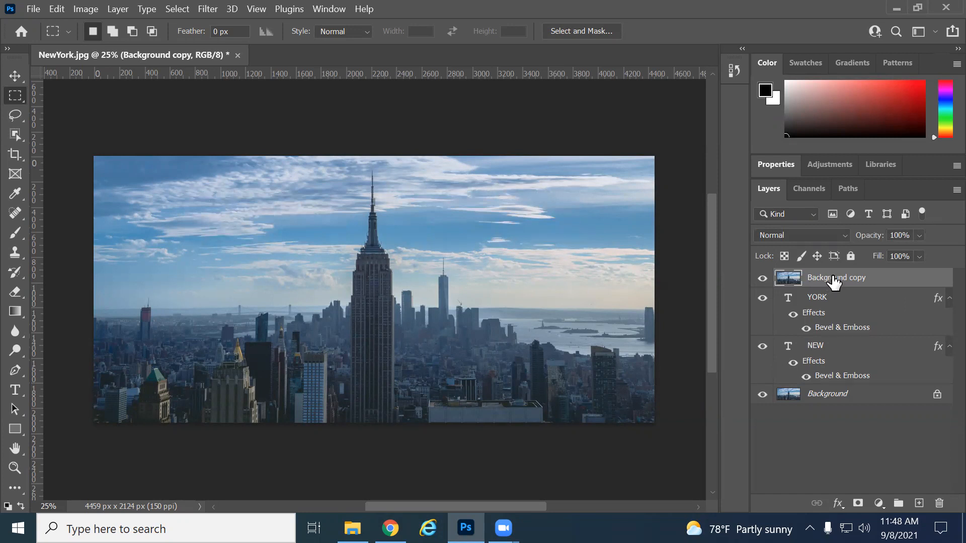
Step: Clip the Background copy to the YORK text layer and preview other blending modes, keeping Normal
{"action": "left_click_drag", "start_coordinate": [836, 291], "coordinate": [835, 279]}
{"action": "left_click", "coordinate": [835, 283], "text": "alt"}
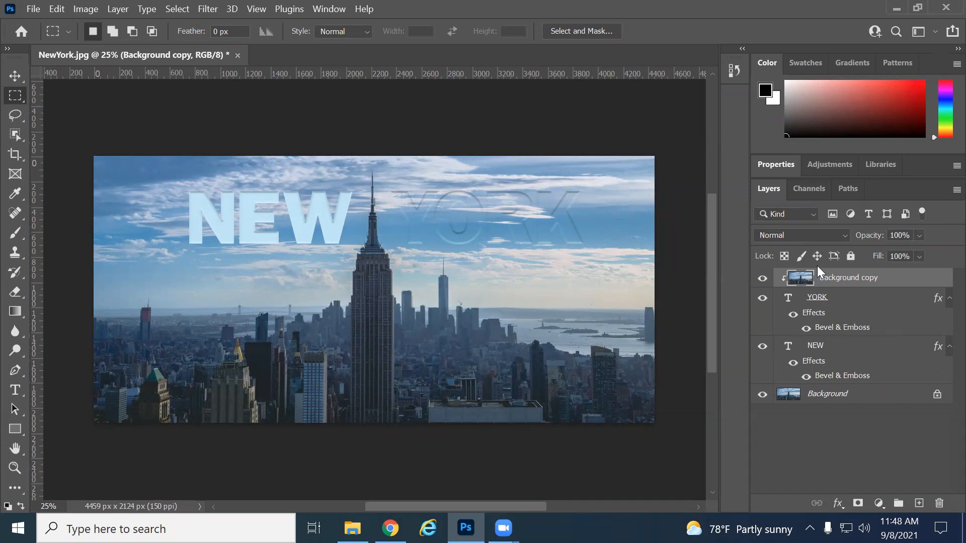
{"action": "left_click", "coordinate": [815, 238]}
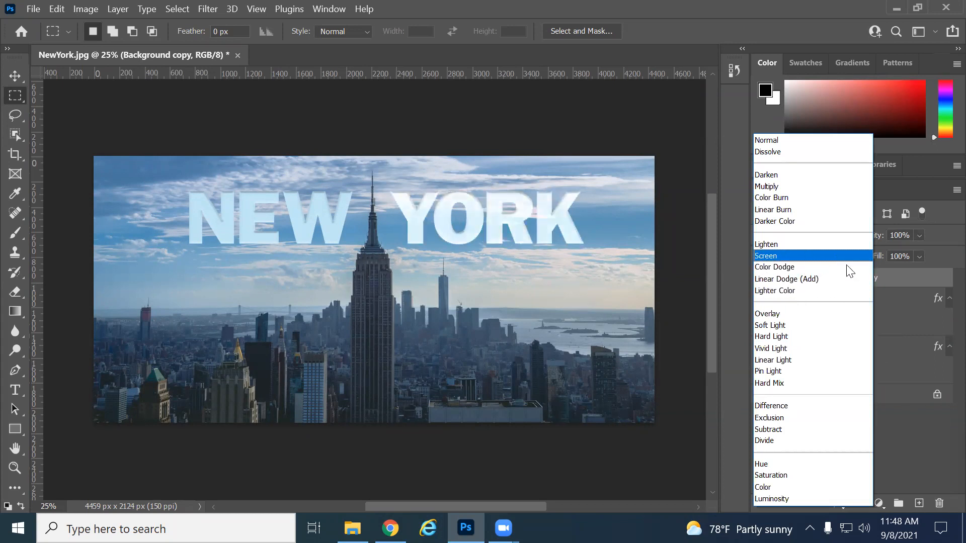
{"action": "left_click", "coordinate": [908, 338]}
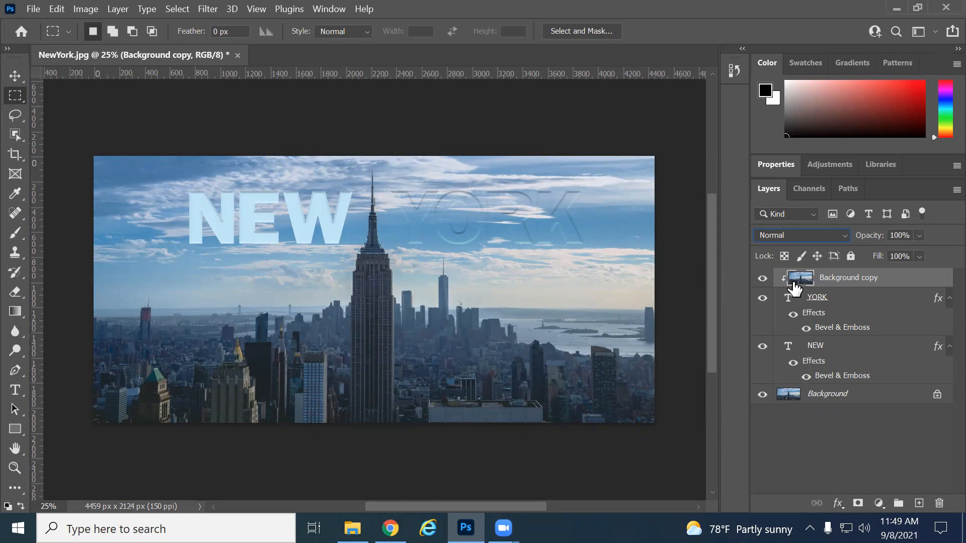
Step: Move the clipped Background copy to the right inside the YORK letters so its image is offset from the background
{"action": "left_click", "coordinate": [12, 76]}
{"action": "left_click_drag", "start_coordinate": [451, 219], "coordinate": [539, 236]}
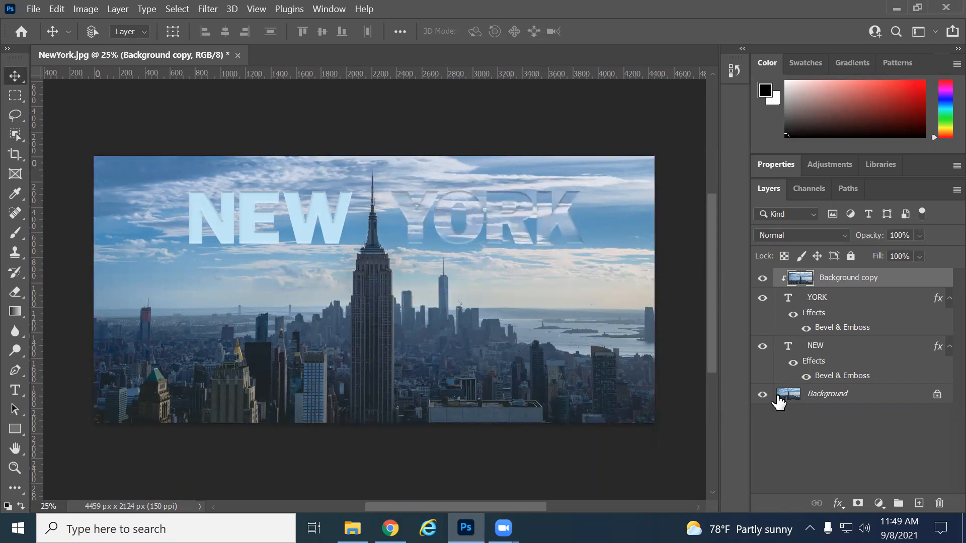
Step: Isolate the clipped YORK text by hiding the NEW and Background layers, and shift the clipped image slightly left
{"action": "left_click", "coordinate": [762, 298]}
{"action": "left_click", "coordinate": [763, 346]}
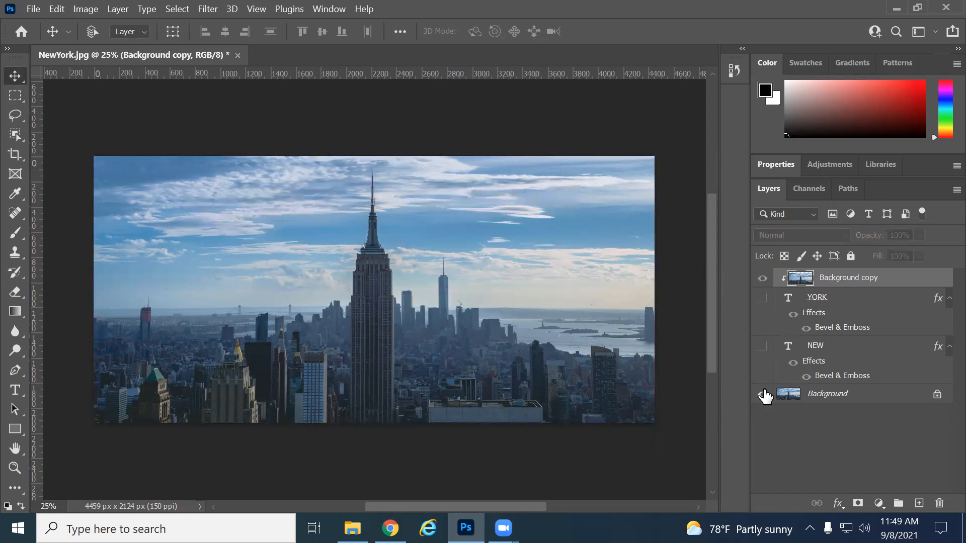
{"action": "left_click", "coordinate": [763, 394]}
{"action": "left_click", "coordinate": [763, 298]}
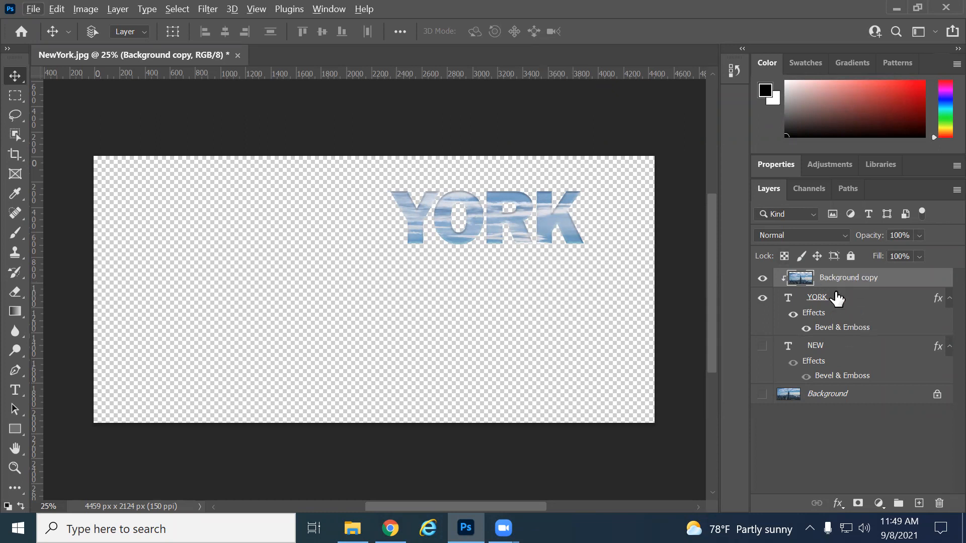
{"action": "left_click_drag", "start_coordinate": [517, 220], "coordinate": [505, 220]}
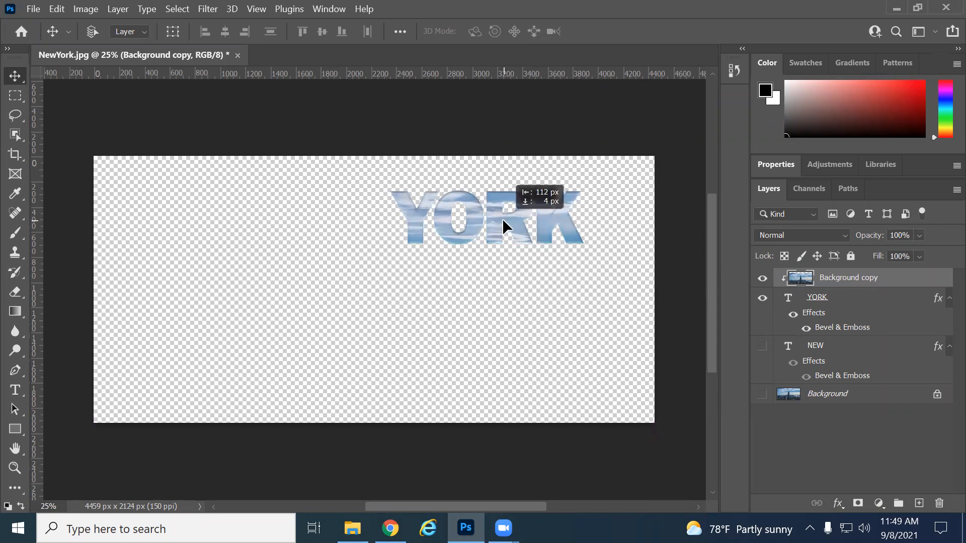
Step: Show the NEW and Background layers again and nudge the clipped image to the right within YORK
{"action": "left_click", "coordinate": [763, 346]}
{"action": "left_click", "coordinate": [762, 394]}
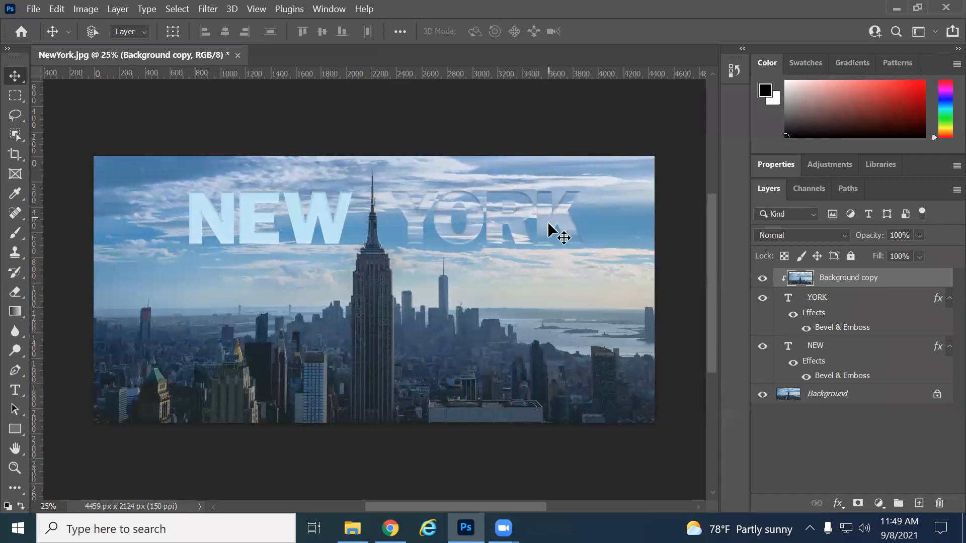
{"action": "mouse_move", "coordinate": [560, 215]}
{"action": "left_mouse_down"}
{"action": "mouse_move", "coordinate": [569, 222]}
{"action": "mouse_move", "coordinate": [557, 216]}
{"action": "mouse_move", "coordinate": [565, 201]}
{"action": "mouse_move", "coordinate": [579, 214]}
{"action": "left_mouse_up"}
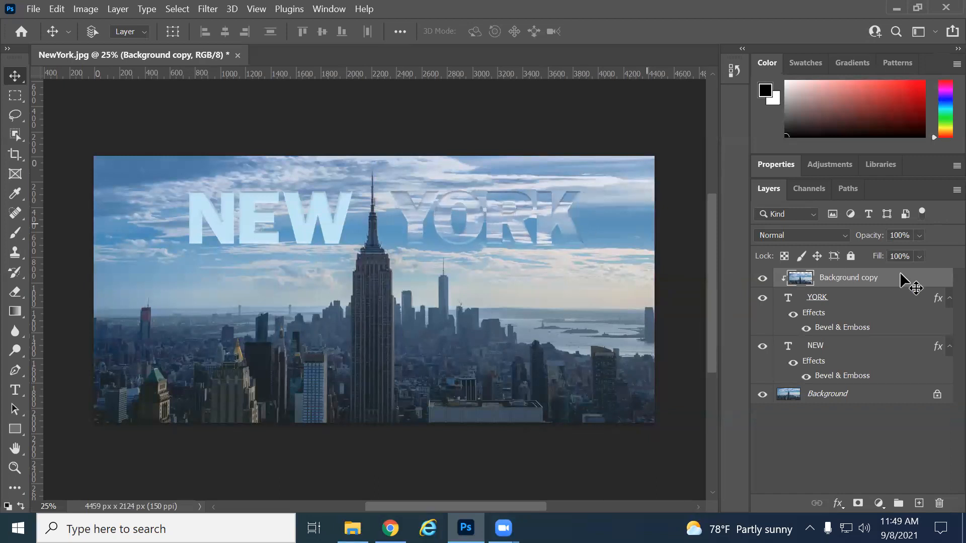
Step: Lower the opacity of the Background copy clipped to the YORK text to 46%
{"action": "left_click", "coordinate": [915, 236]}
{"action": "left_click", "coordinate": [906, 252]}
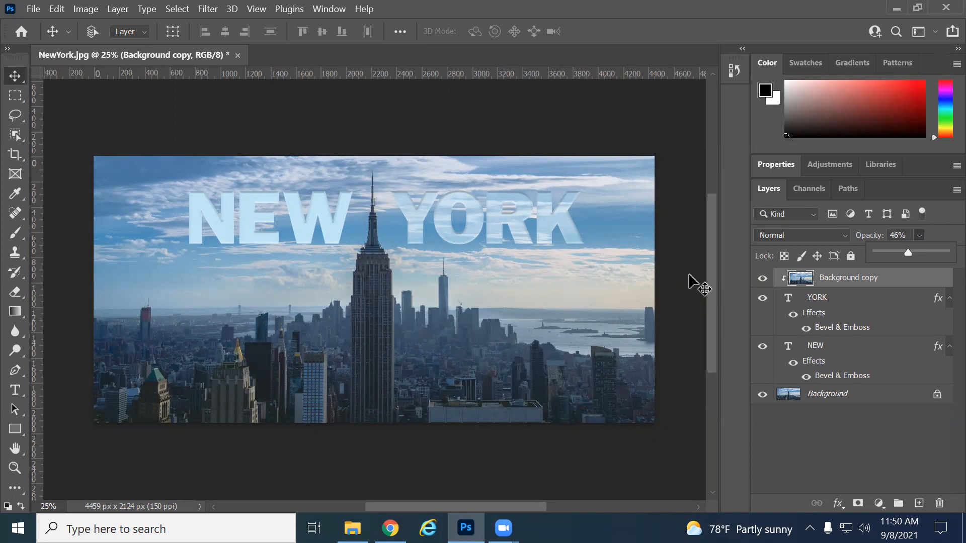
{"action": "left_click", "coordinate": [830, 365]}
Step: Duplicate the Background layer directly above the NEW text layer and clip the duplicate to NEW
{"action": "left_click", "coordinate": [822, 361]}
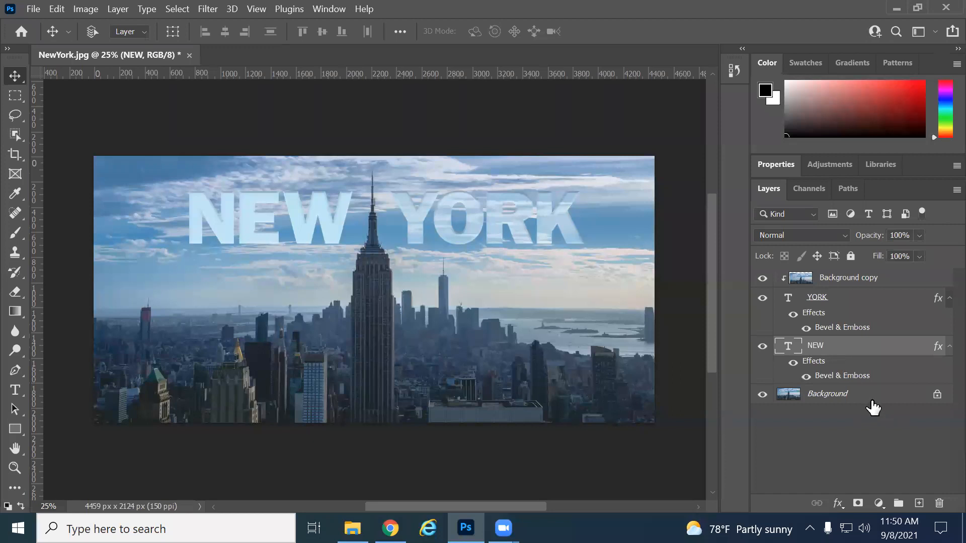
{"action": "left_click", "coordinate": [833, 400]}
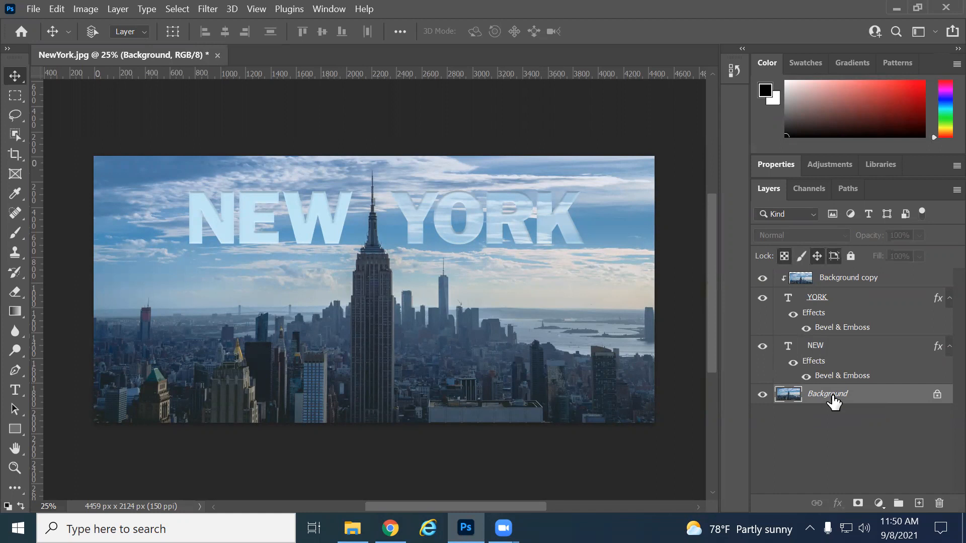
{"action": "right_click", "coordinate": [874, 393]}
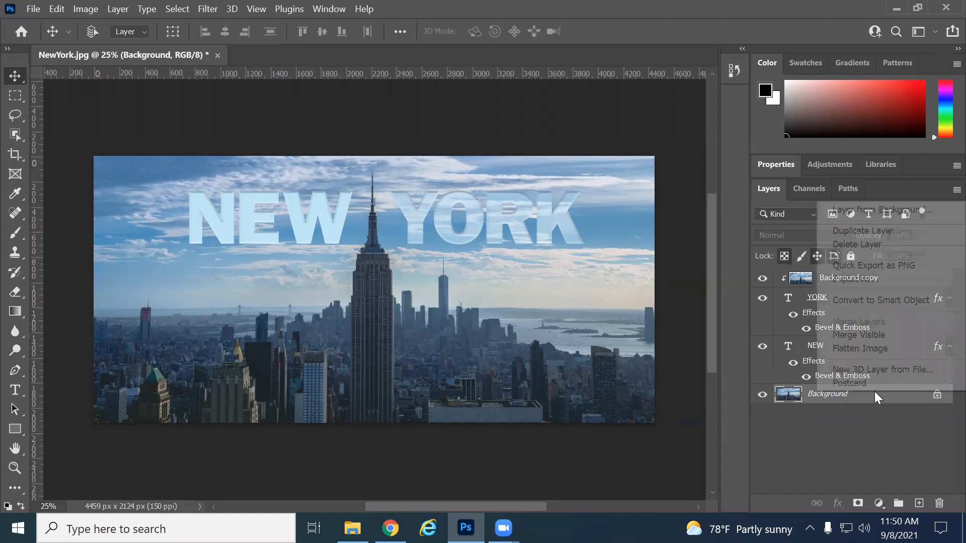
{"action": "left_click", "coordinate": [878, 231]}
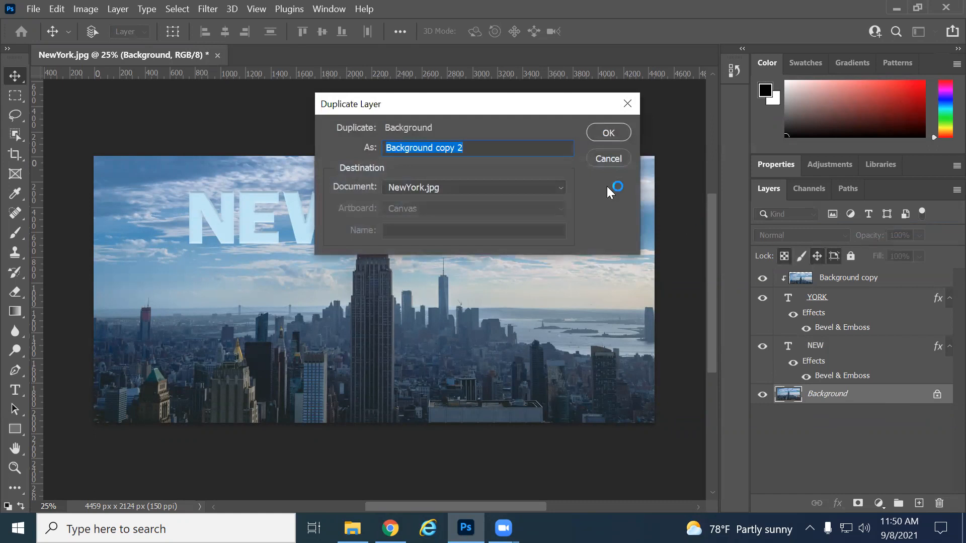
{"action": "left_click", "coordinate": [587, 127]}
{"action": "left_click_drag", "start_coordinate": [832, 395], "coordinate": [833, 344]}
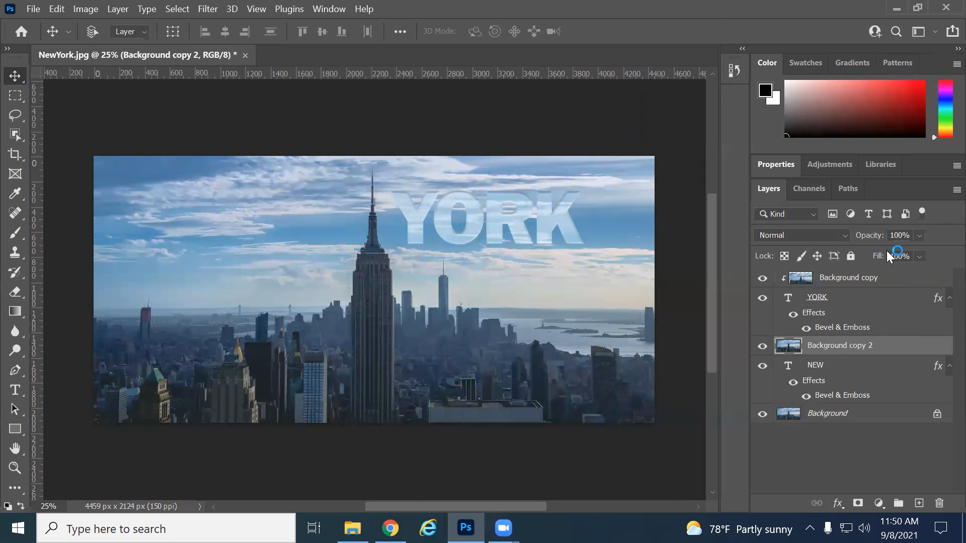
{"action": "left_click", "coordinate": [853, 354], "text": "alt"}
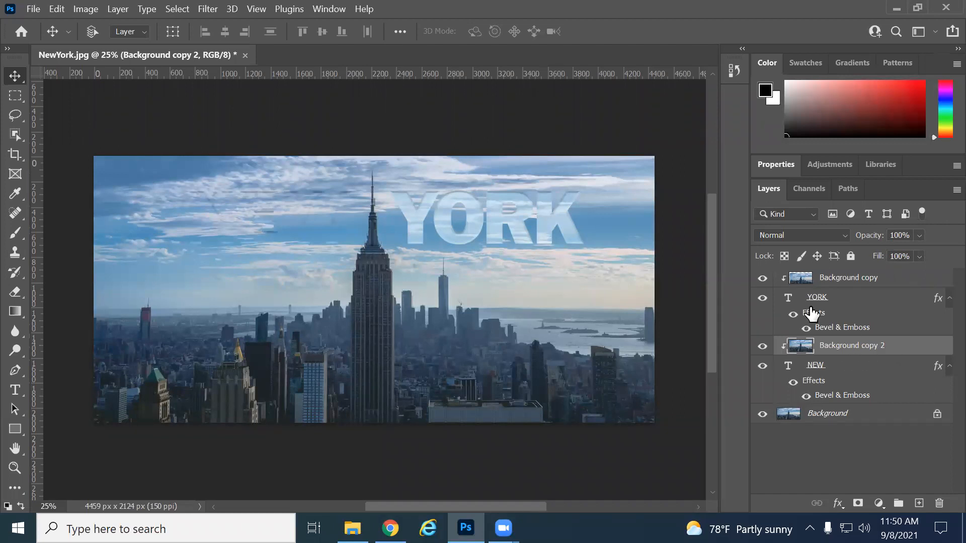
Step: Set the opacity of the image clipped to NEW to 51% and offset it right and down within the letters
{"action": "left_click", "coordinate": [918, 236]}
{"action": "left_click", "coordinate": [910, 253]}
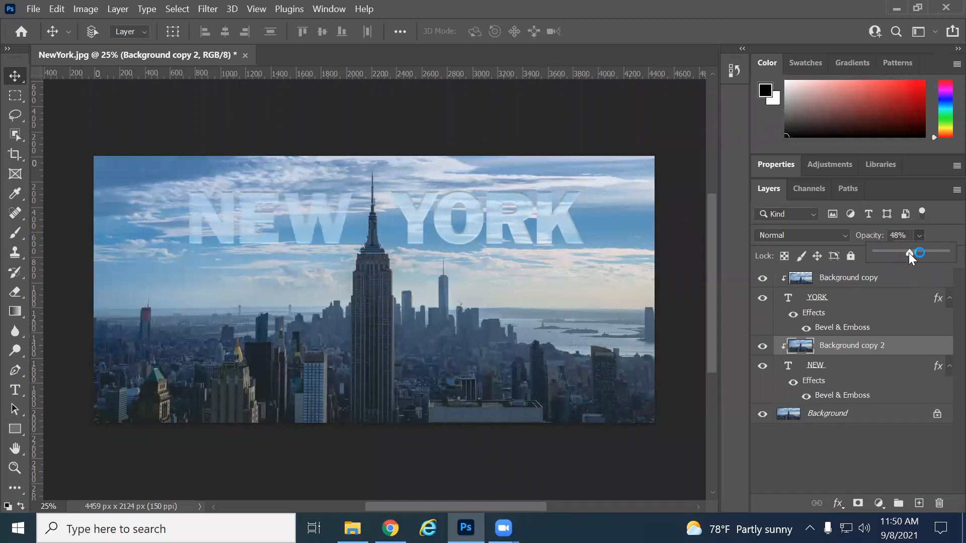
{"action": "left_click_drag", "start_coordinate": [908, 254], "coordinate": [912, 252]}
{"action": "left_click_drag", "start_coordinate": [243, 233], "coordinate": [288, 255]}
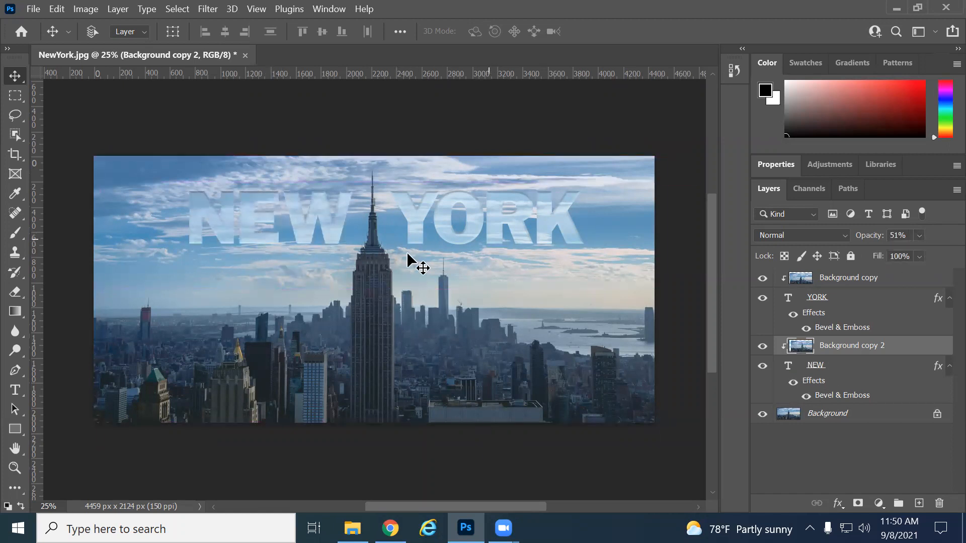
{"action": "left_click_drag", "start_coordinate": [303, 221], "coordinate": [295, 232]}
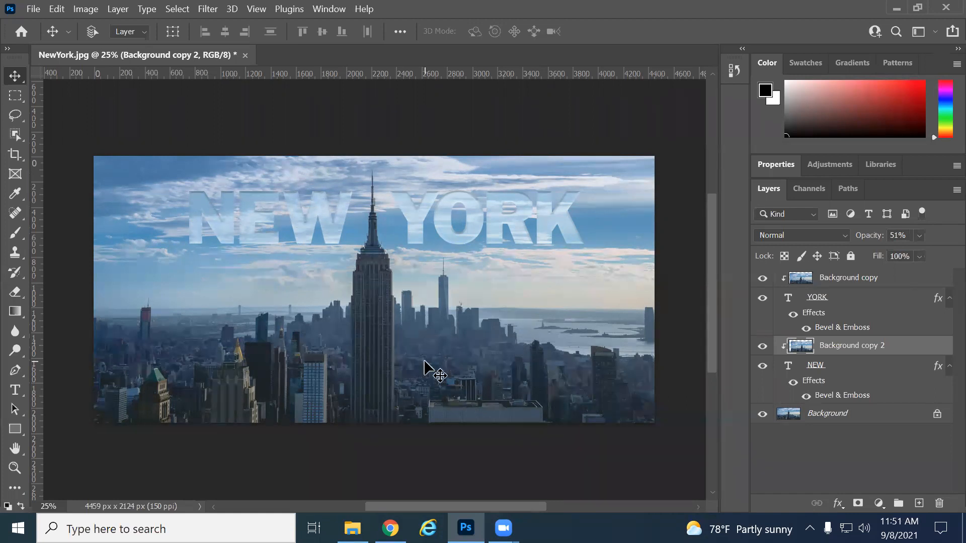
Step: Adjust the YORK layer's Bevel & Emboss to 105% depth and 5 px size, and increase its softening
{"action": "left_click", "coordinate": [824, 318]}
{"action": "key", "text": "h"}
{"action": "double_click", "coordinate": [787, 327]}
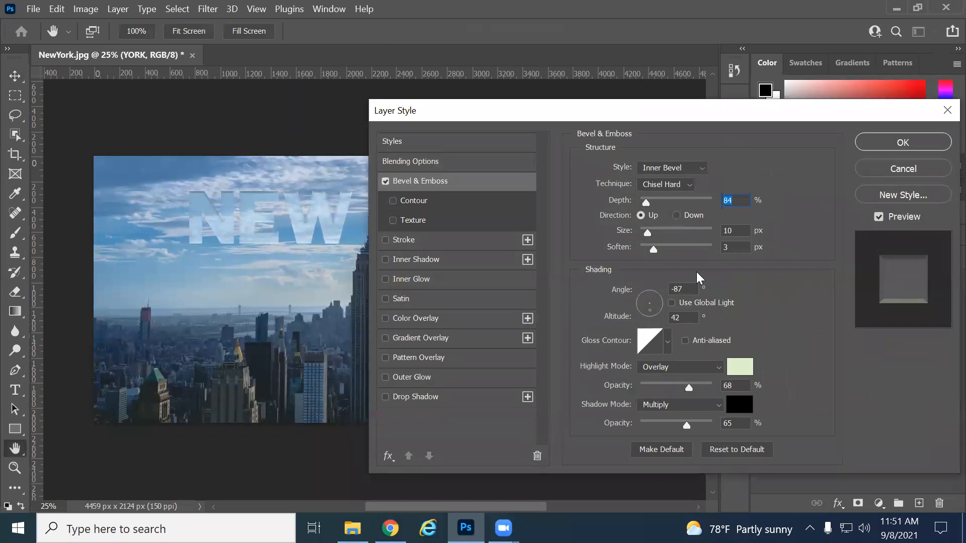
{"action": "left_click_drag", "start_coordinate": [643, 203], "coordinate": [644, 203]}
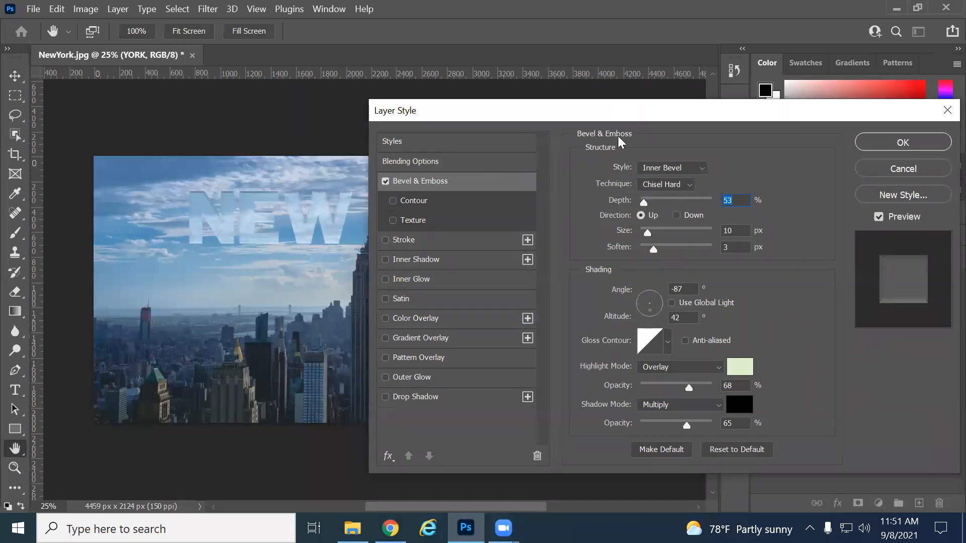
{"action": "left_click_drag", "start_coordinate": [619, 102], "coordinate": [500, 280]}
{"action": "left_click_drag", "start_coordinate": [523, 378], "coordinate": [525, 409]}
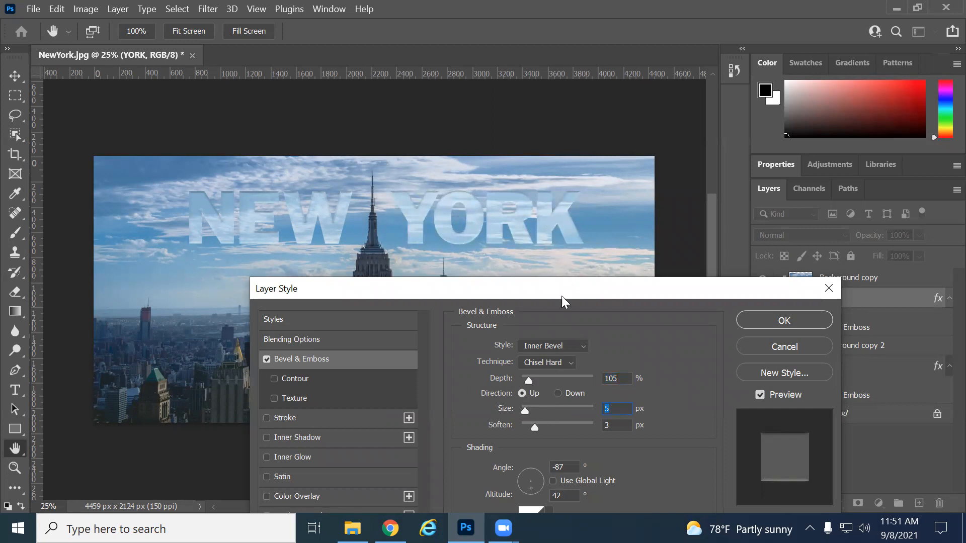
{"action": "left_click_drag", "start_coordinate": [571, 296], "coordinate": [597, 278]}
{"action": "left_click_drag", "start_coordinate": [582, 408], "coordinate": [595, 408]}
{"action": "left_click", "coordinate": [781, 303]}
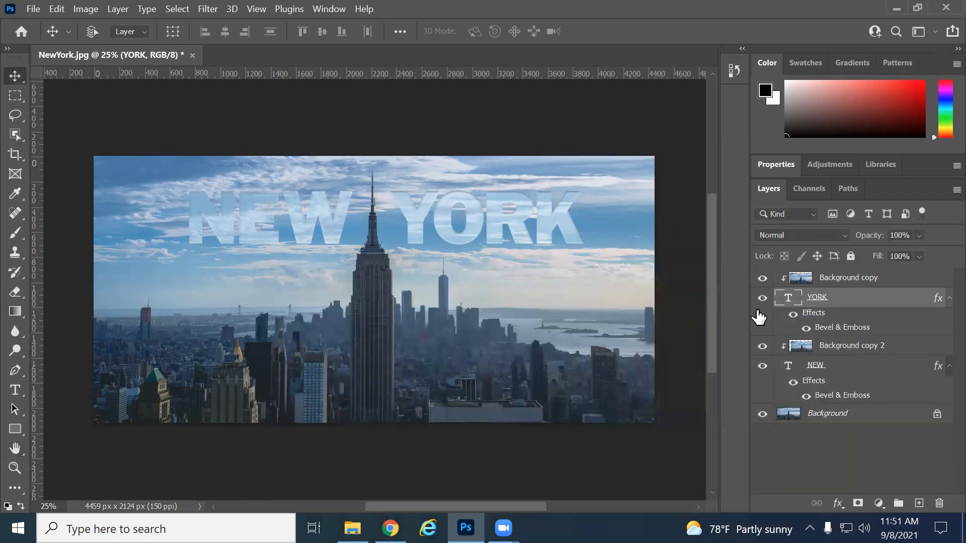
Step: Copy the YORK layer's style and paste it onto the NEW text layer
{"action": "right_click", "coordinate": [817, 312]}
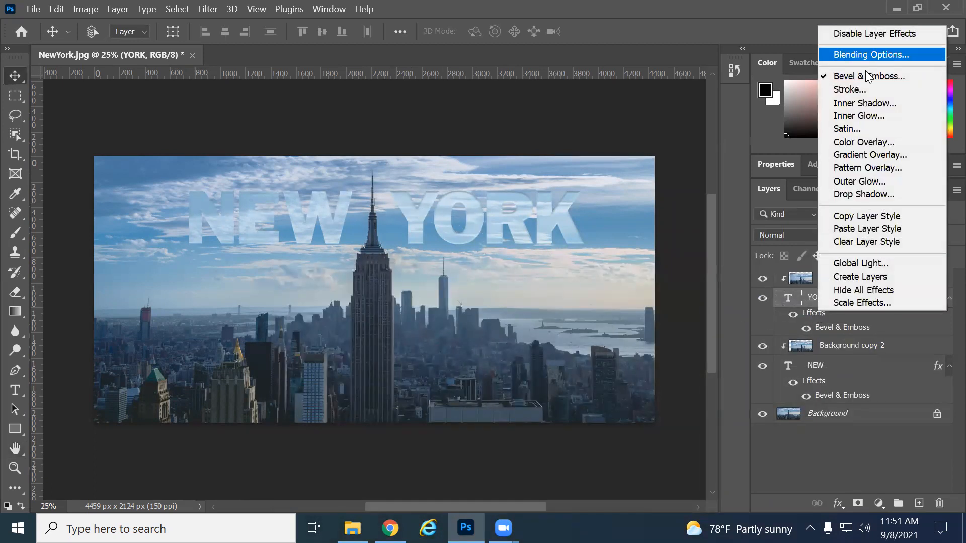
{"action": "left_click", "coordinate": [900, 217]}
{"action": "right_click", "coordinate": [841, 370]}
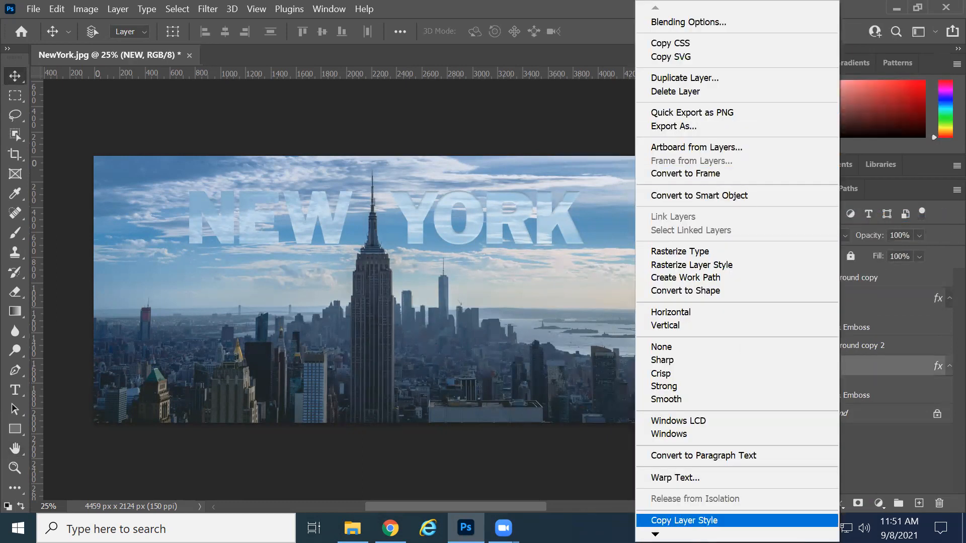
{"action": "scroll", "coordinate": [679, 512], "scroll_direction": "down", "scroll_amount": 2}
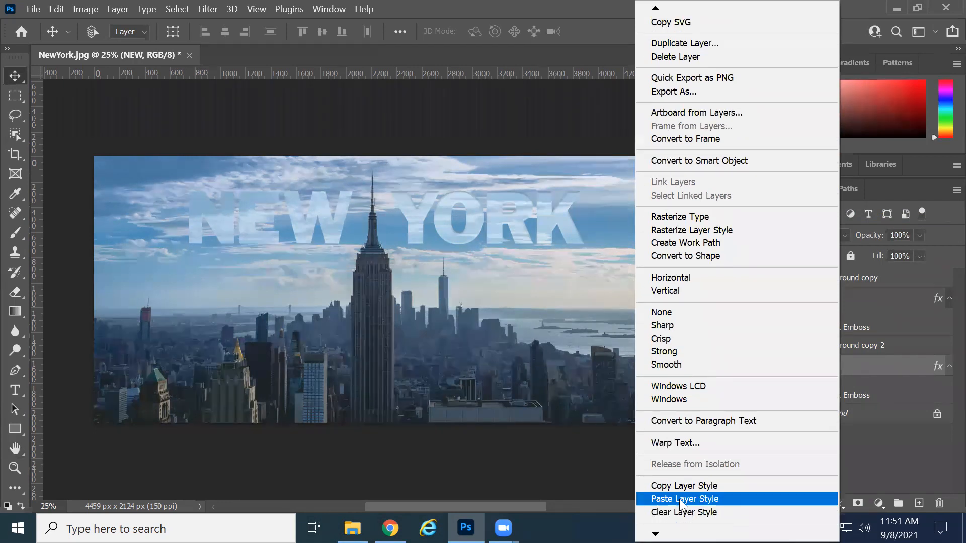
{"action": "left_click", "coordinate": [680, 499]}
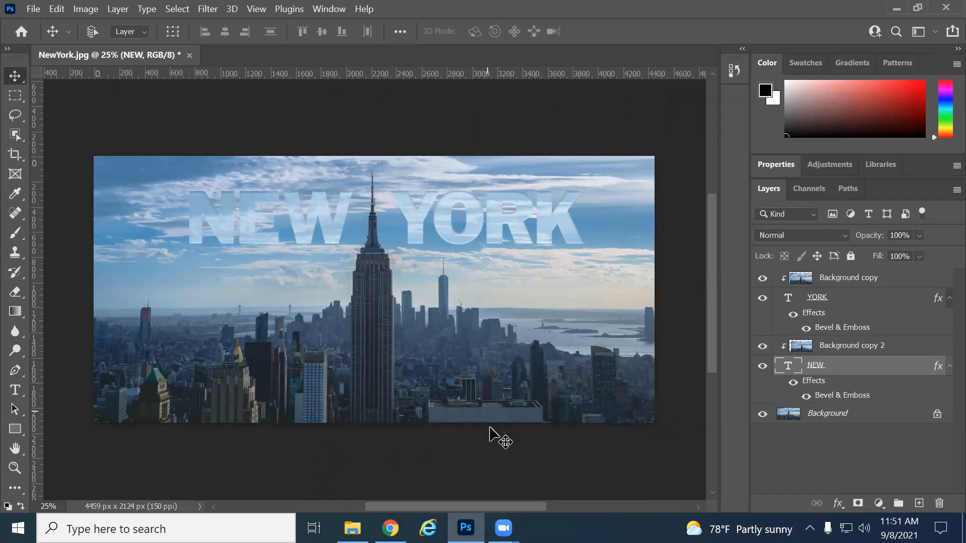
Step: Switch to Chrome and check the file-saving instruction of the New York exercise in the Dig Apps 1: Masking document
{"action": "left_click", "coordinate": [390, 528]}
{"action": "key", "text": "ctrl+shift+Tab"}
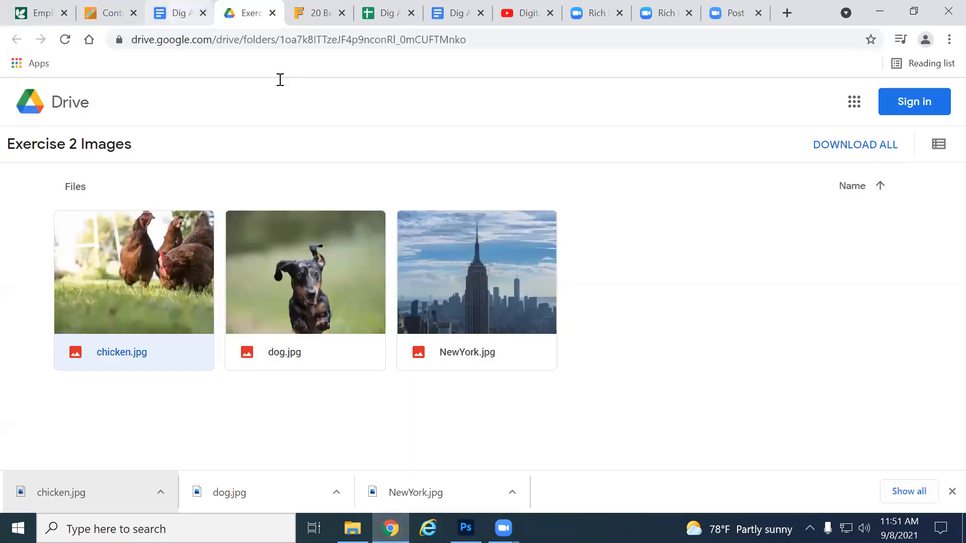
{"action": "scroll", "coordinate": [368, 330], "scroll_direction": "down", "scroll_amount": 10}
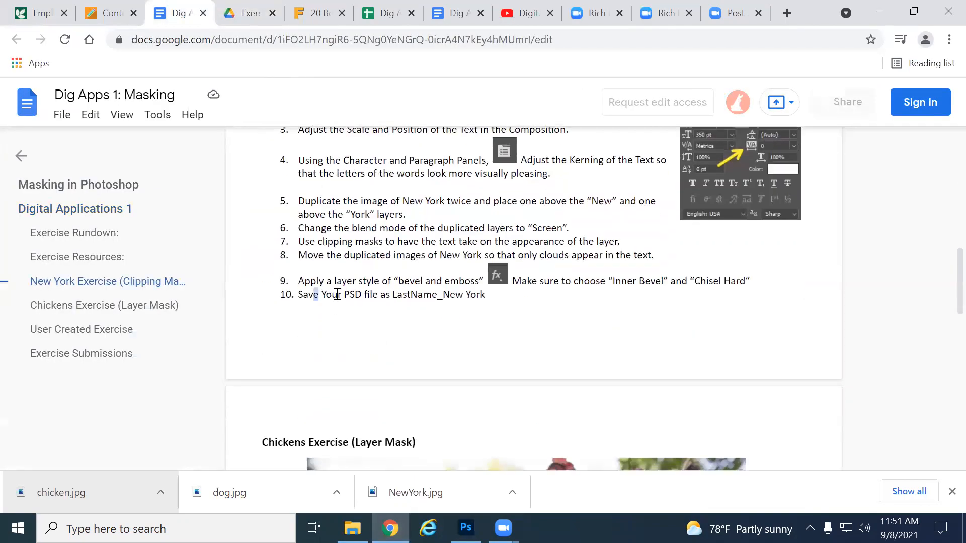
{"action": "left_click_drag", "start_coordinate": [316, 295], "coordinate": [436, 308]}
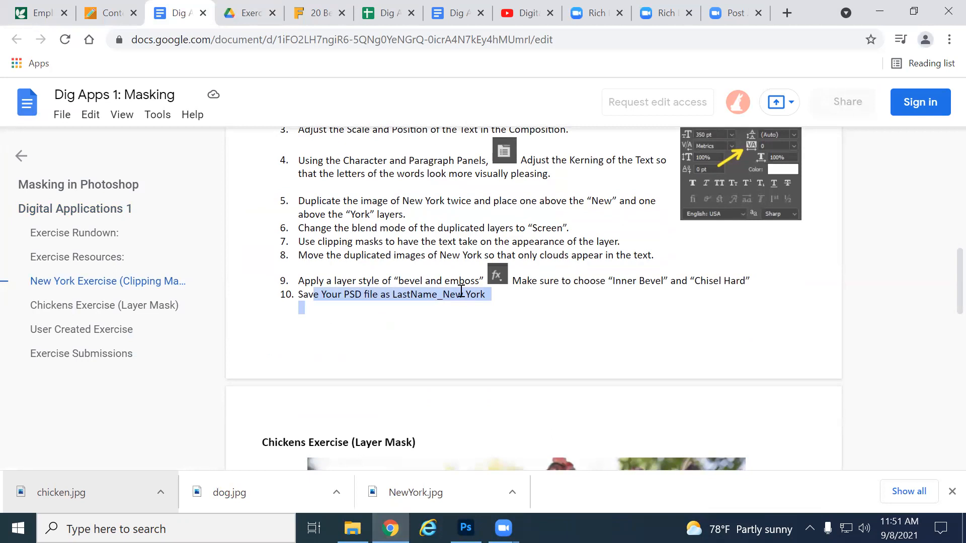
{"action": "left_click", "coordinate": [879, 11]}
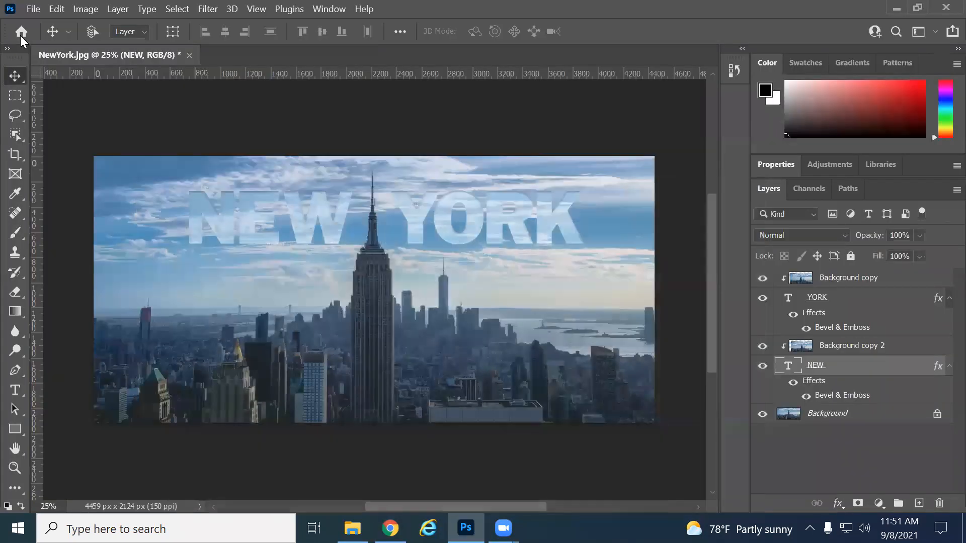
Step: Save the composition to the DigApps1-330 cloud folder, named with the author's last name followed by _NewYork
{"action": "left_click", "coordinate": [33, 9]}
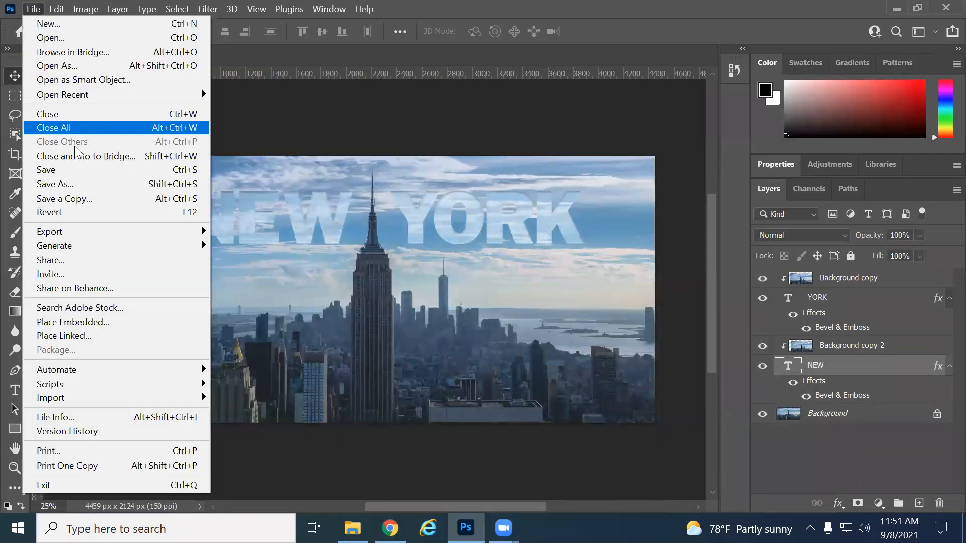
{"action": "left_click", "coordinate": [85, 184]}
{"action": "left_click", "coordinate": [229, 382]}
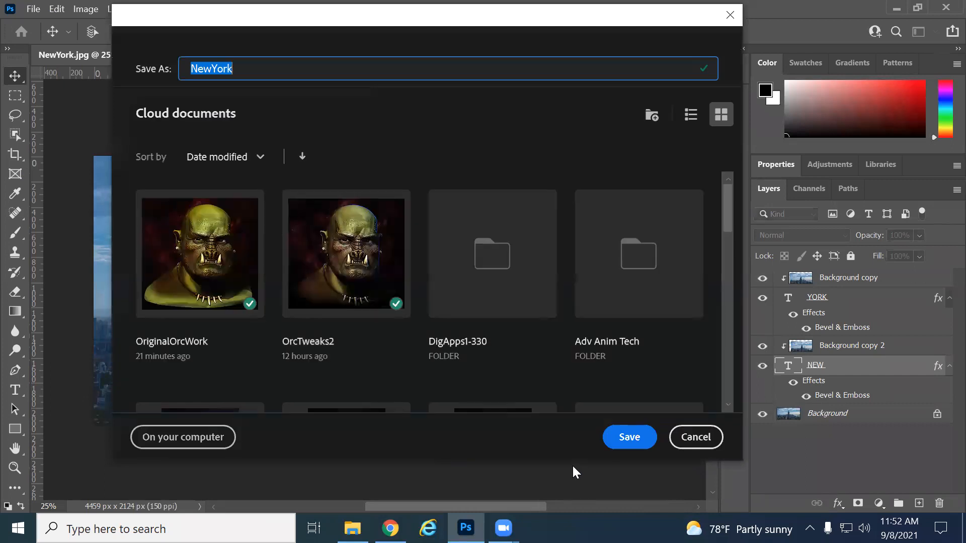
{"action": "left_click", "coordinate": [504, 277]}
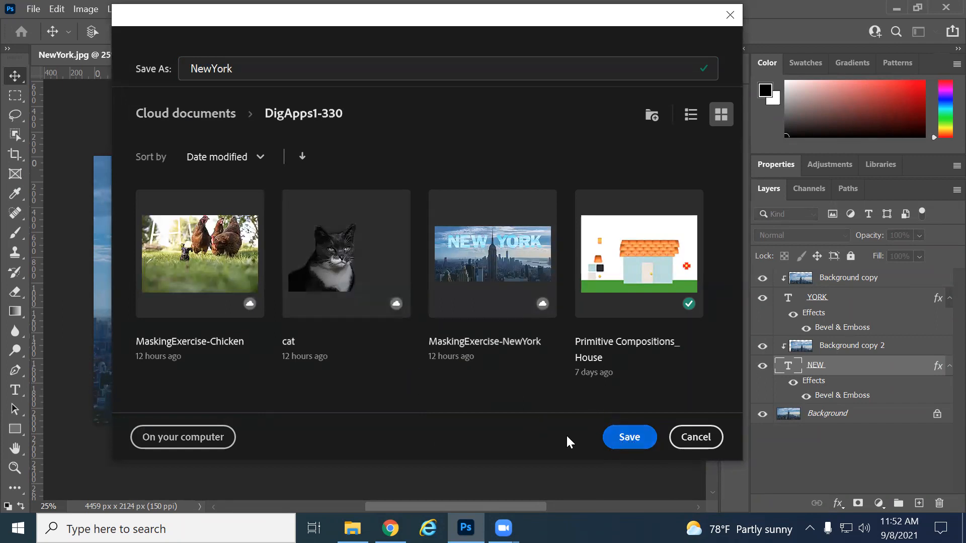
{"action": "left_click", "coordinate": [304, 65]}
{"action": "left_click_drag", "start_coordinate": [304, 65], "coordinate": [123, 53]}
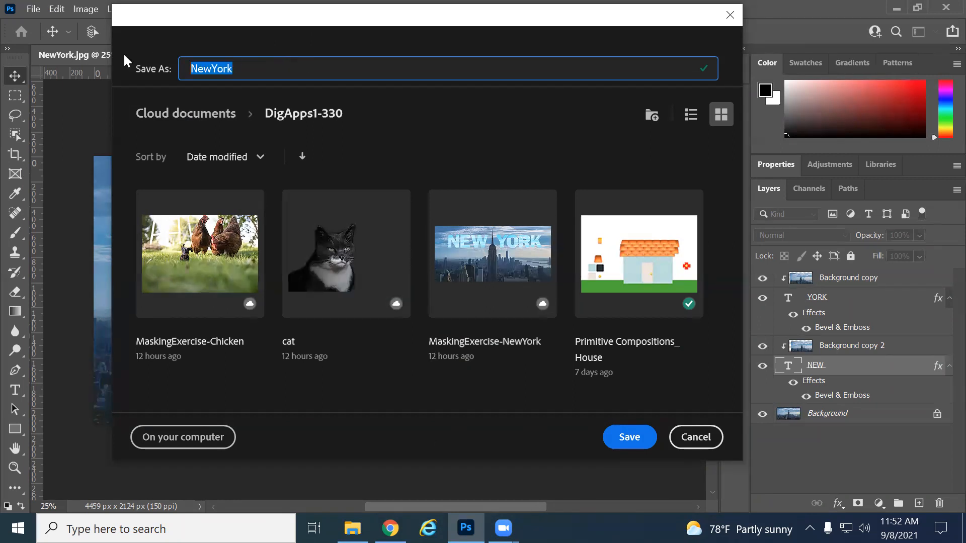
{"action": "type", "text": "Piejk"}
{"action": "type", "text": "o_n"}
{"action": "key", "text": "BackSpace"}
{"action": "type", "text": "NewYork"}
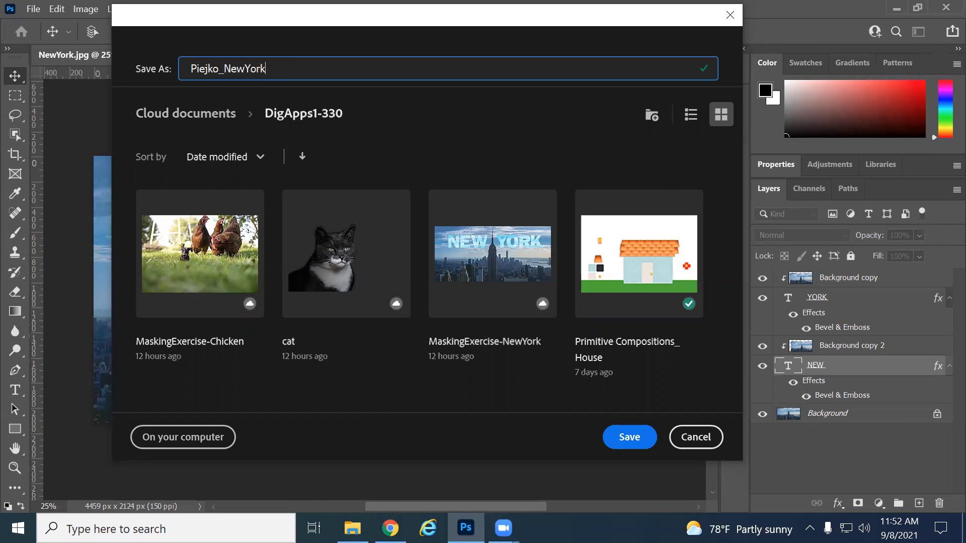
{"action": "key", "text": "Return"}
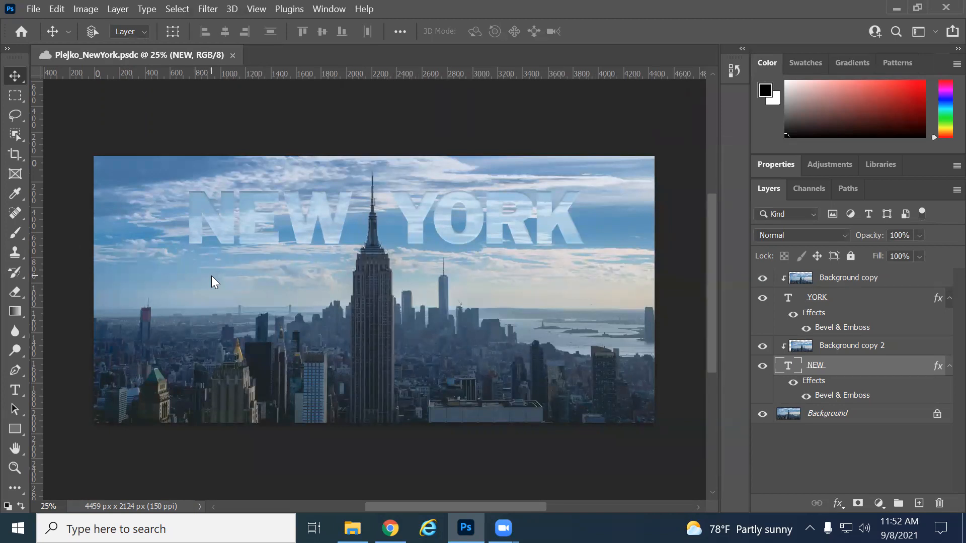
Step: Review the New York and Chickens exercise sections of the Dig Apps 1: Masking document in Chrome
{"action": "left_click", "coordinate": [388, 527]}
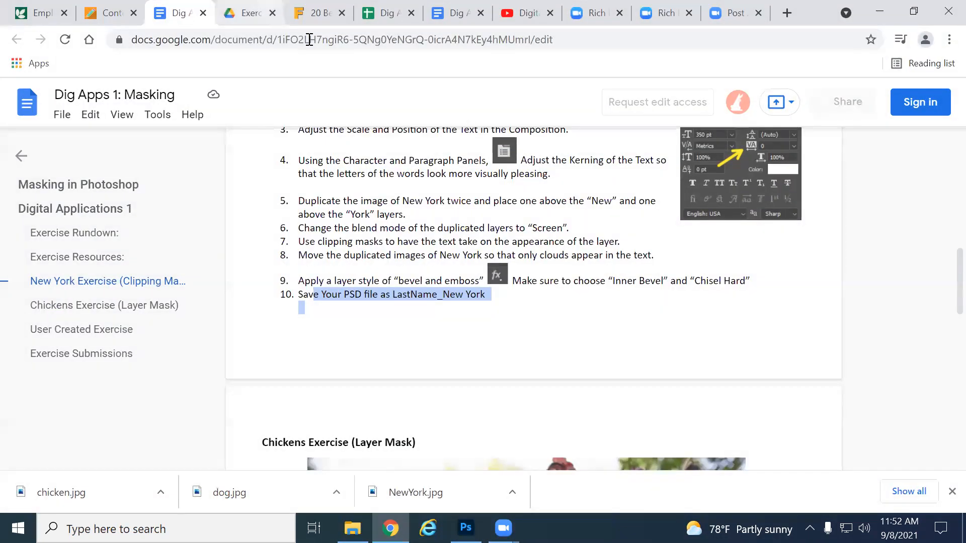
{"action": "scroll", "coordinate": [482, 337], "scroll_direction": "up", "scroll_amount": 12}
{"action": "scroll", "coordinate": [482, 337], "scroll_direction": "down", "scroll_amount": 20}
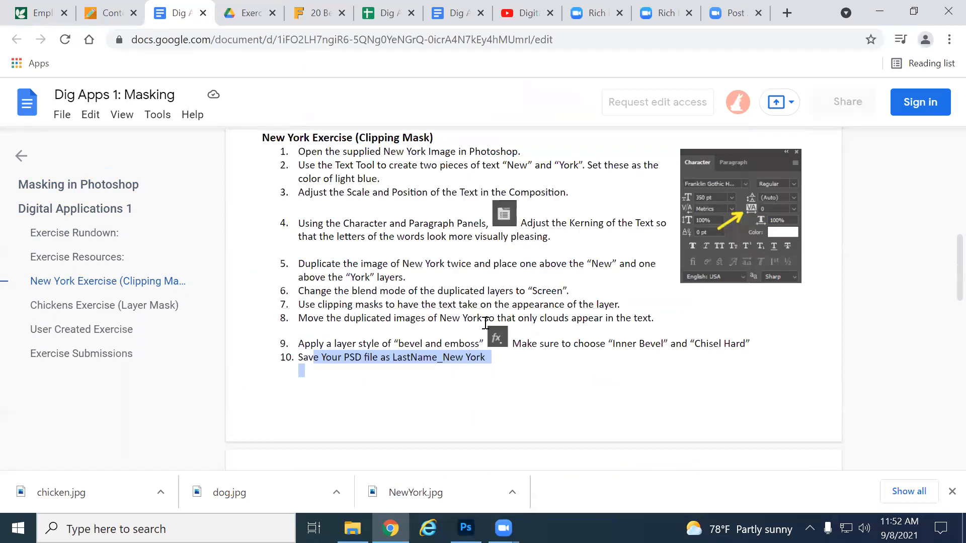
{"action": "scroll", "coordinate": [466, 246], "scroll_direction": "up", "scroll_amount": 3}
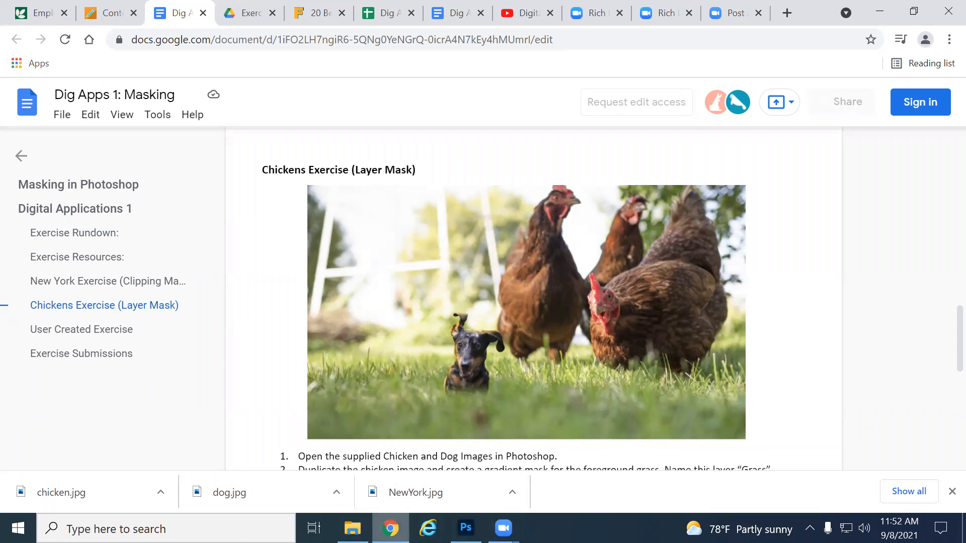
{"action": "mouse_move", "coordinate": [466, 528]}
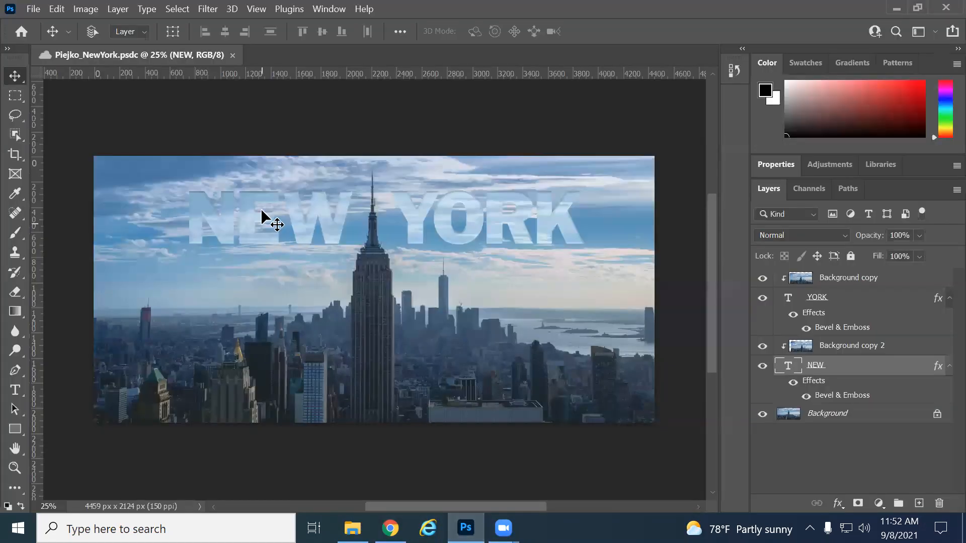
Step: Switch to Photoshop and open the MaskingExercise-Chicken cloud document from the DigApps1-330 folder
{"action": "left_click", "coordinate": [33, 9]}
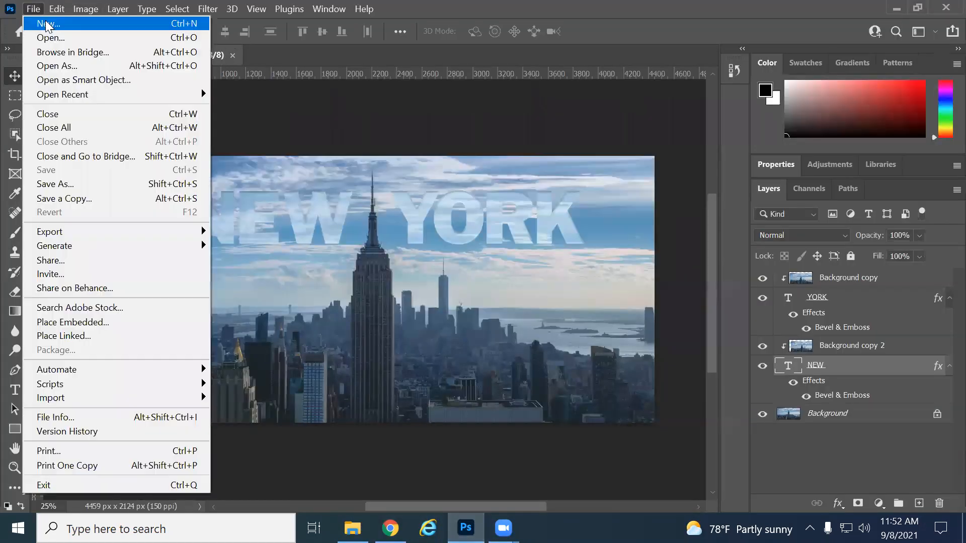
{"action": "left_click", "coordinate": [49, 31]}
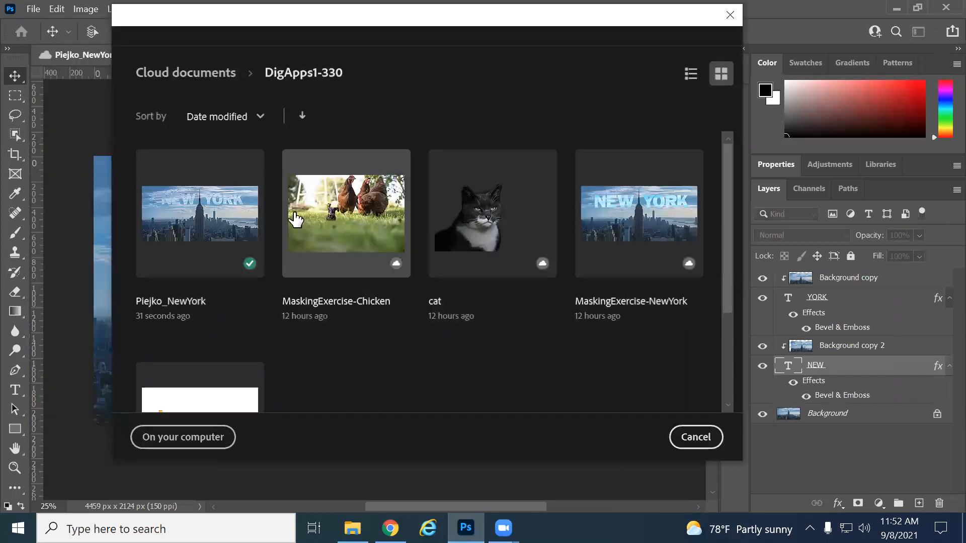
{"action": "left_click", "coordinate": [373, 209]}
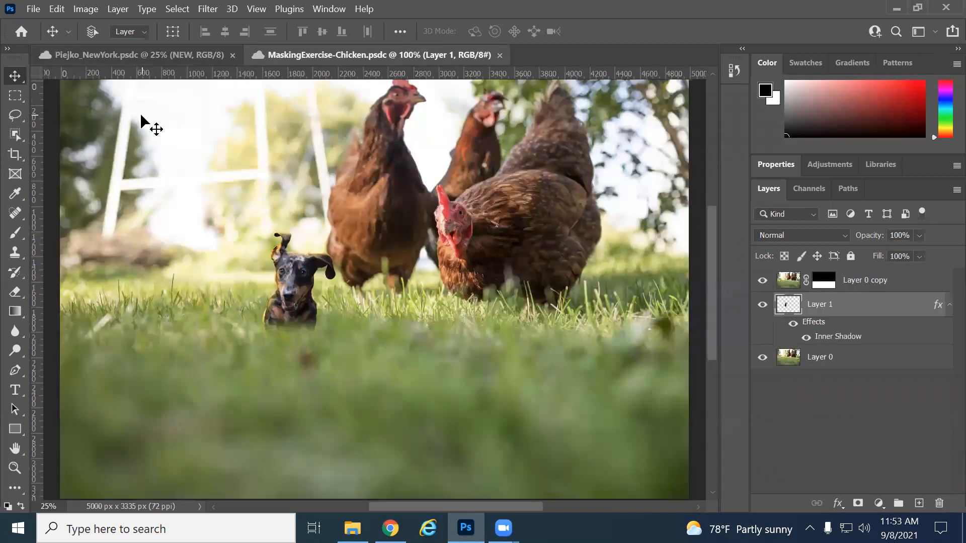
Step: Open the chicken image from the Week2 subfolder of DigApps, inside the Thumb folder on the Desktop
{"action": "left_click", "coordinate": [41, 9]}
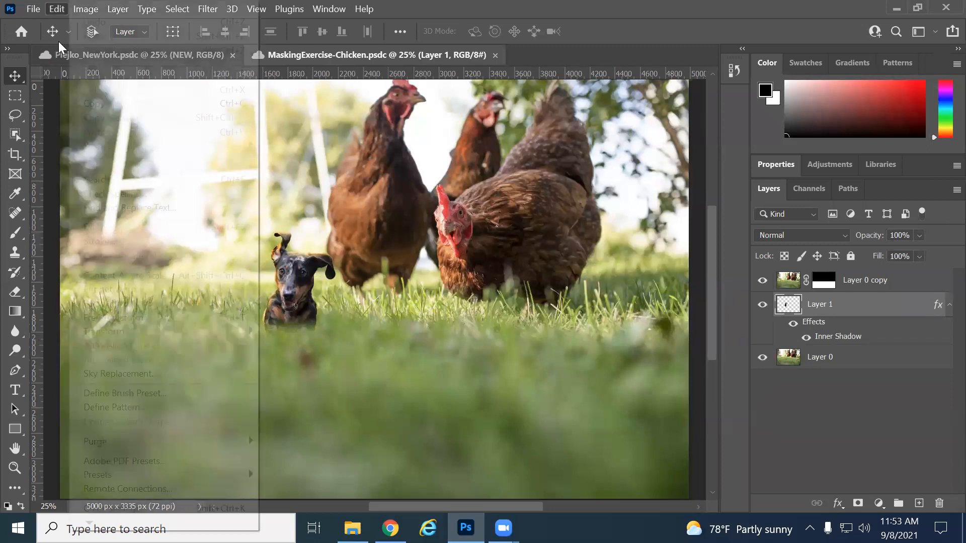
{"action": "left_click", "coordinate": [47, 38]}
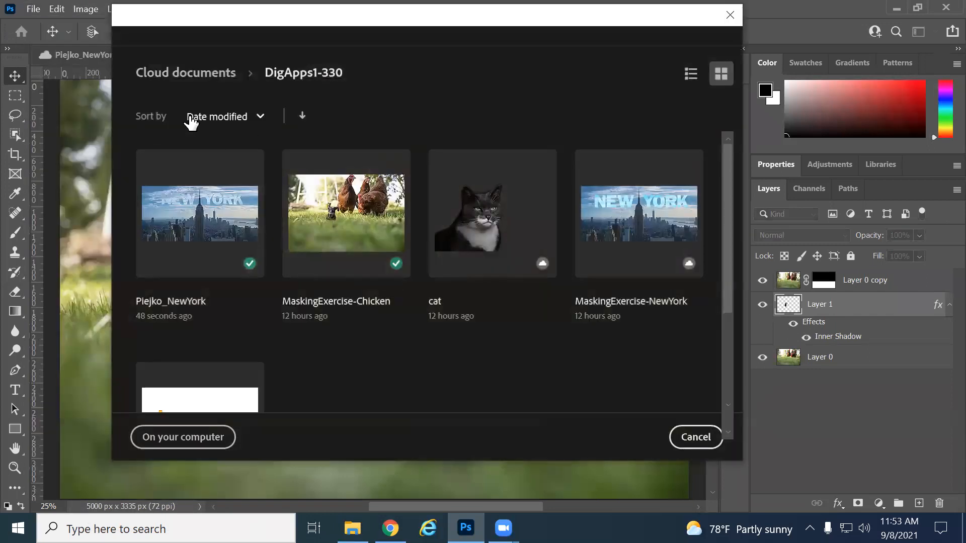
{"action": "left_click", "coordinate": [167, 447]}
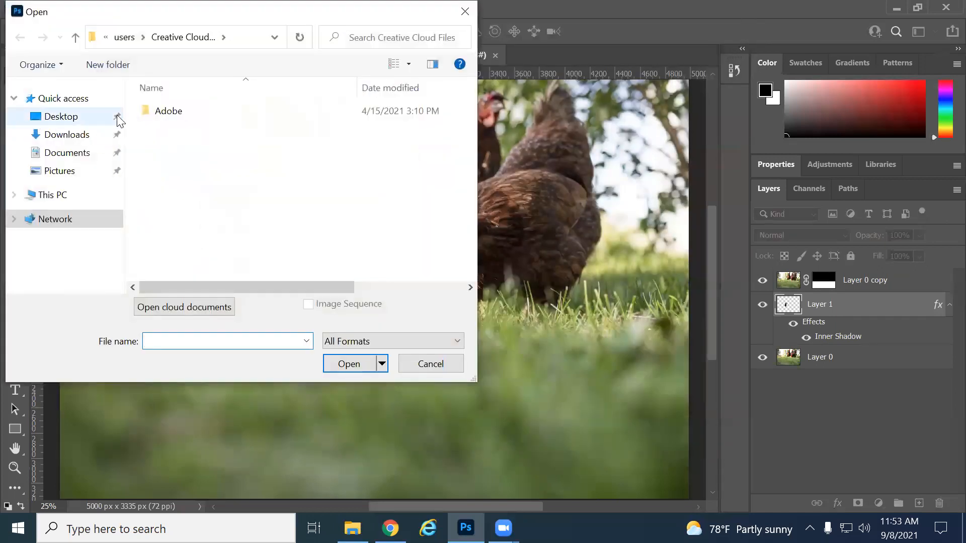
{"action": "left_click", "coordinate": [62, 118]}
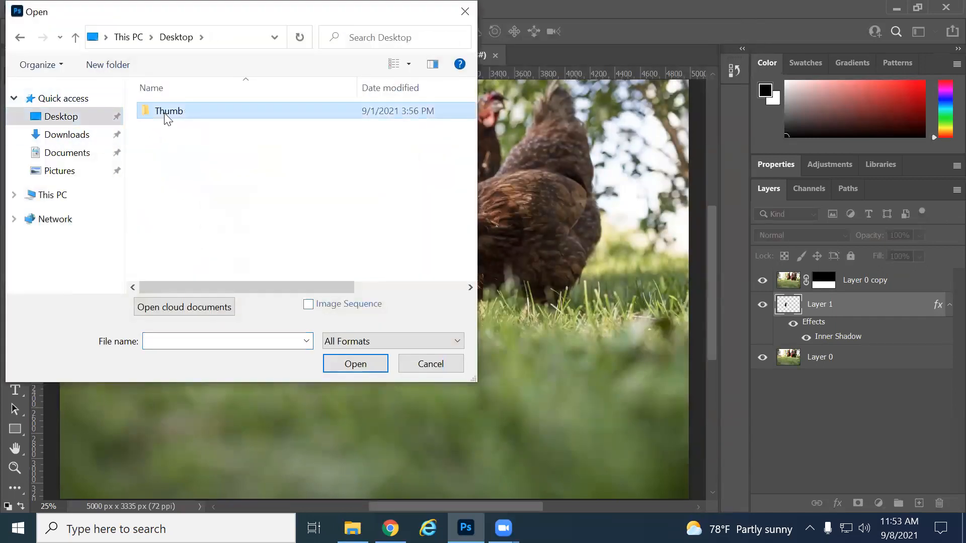
{"action": "double_click", "coordinate": [167, 113]}
{"action": "double_click", "coordinate": [167, 112]}
{"action": "double_click", "coordinate": [168, 127]}
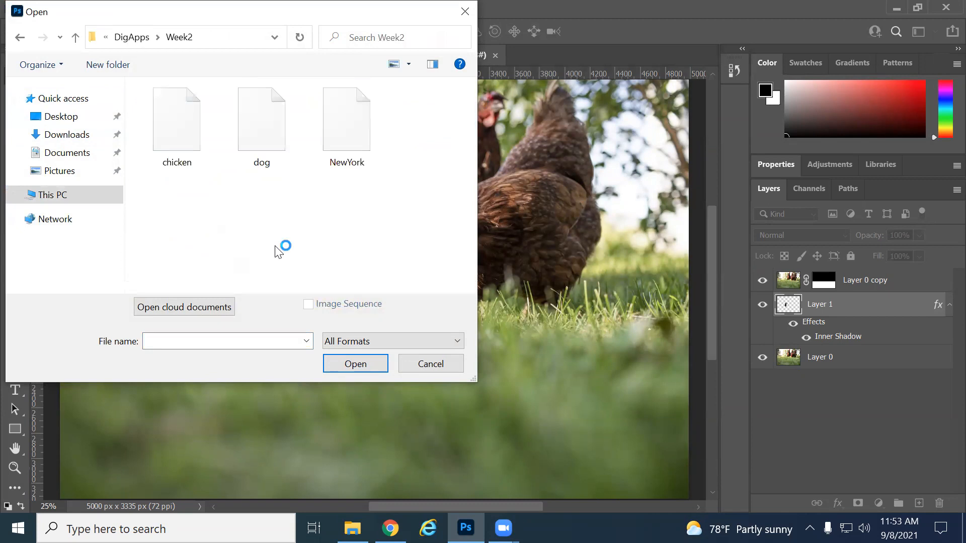
{"action": "left_click", "coordinate": [352, 363]}
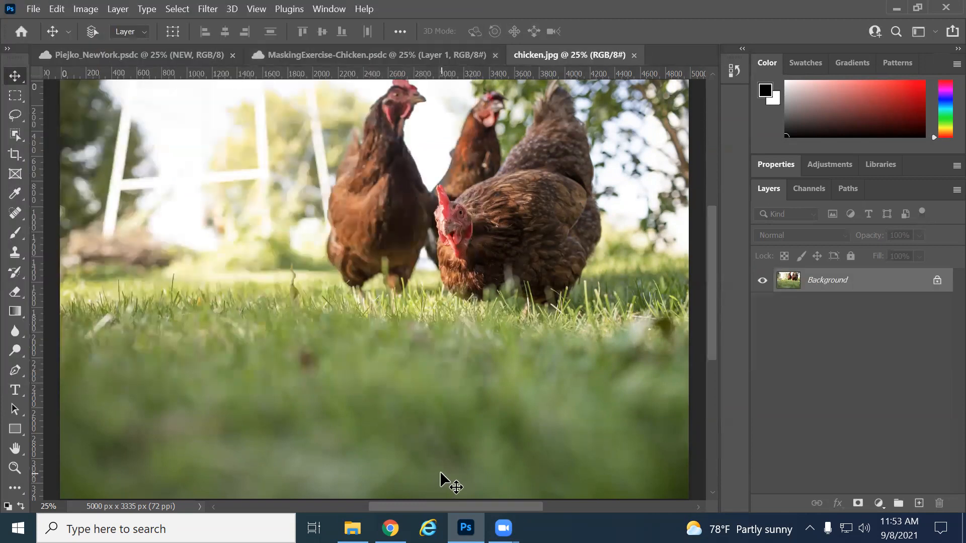
{"action": "left_click_drag", "start_coordinate": [448, 197], "coordinate": [447, 225]}
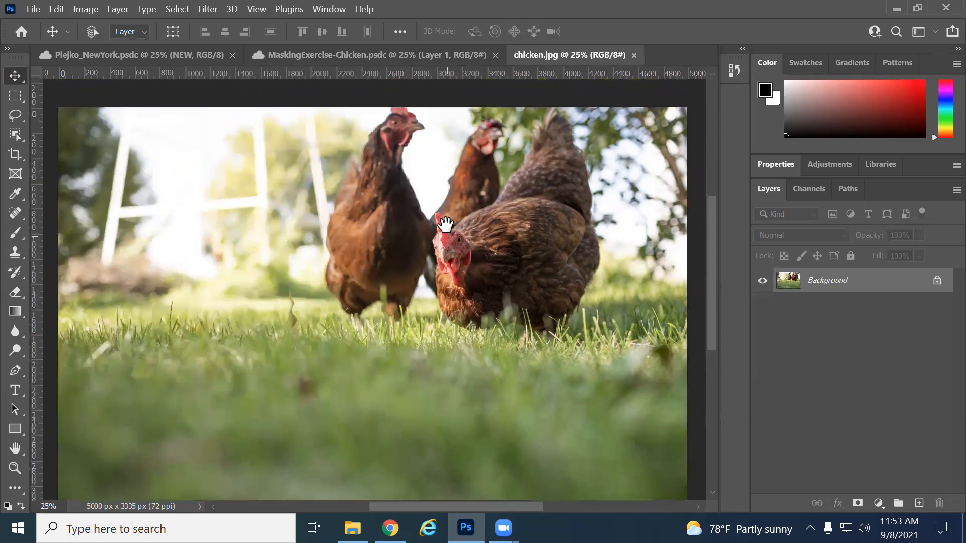
{"action": "key", "text": "z"}
{"action": "left_click", "coordinate": [447, 251], "text": "alt"}
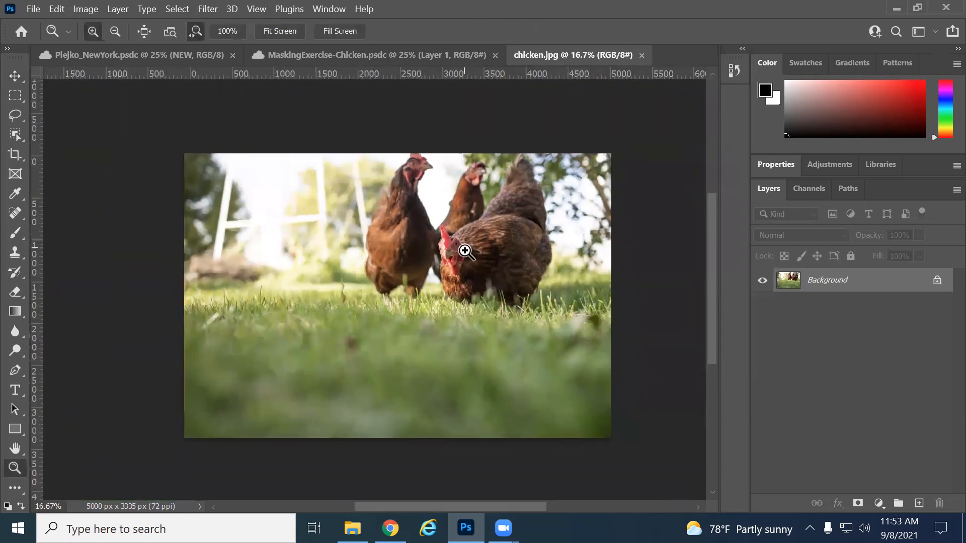
{"action": "left_click", "coordinate": [458, 250]}
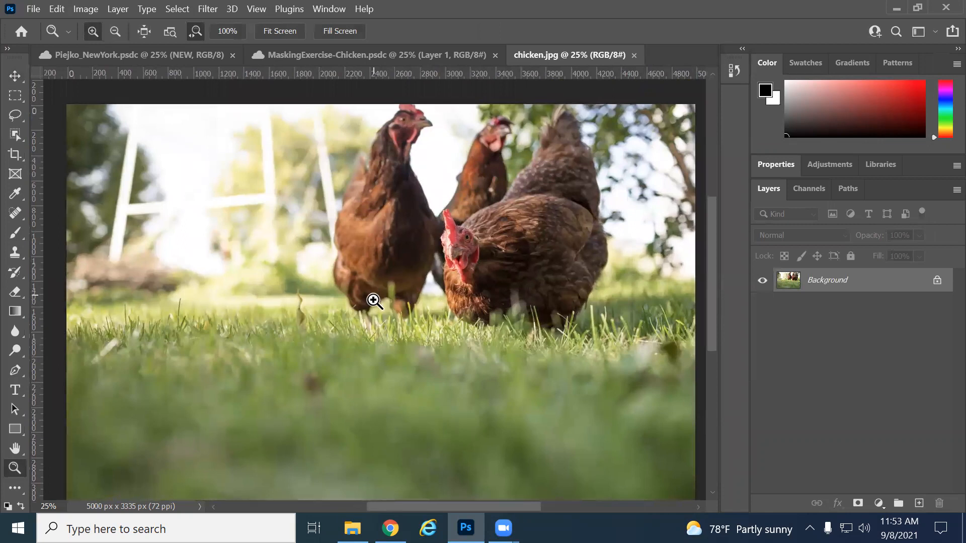
{"action": "left_click", "coordinate": [371, 302], "text": "alt"}
{"action": "left_click", "coordinate": [372, 306]}
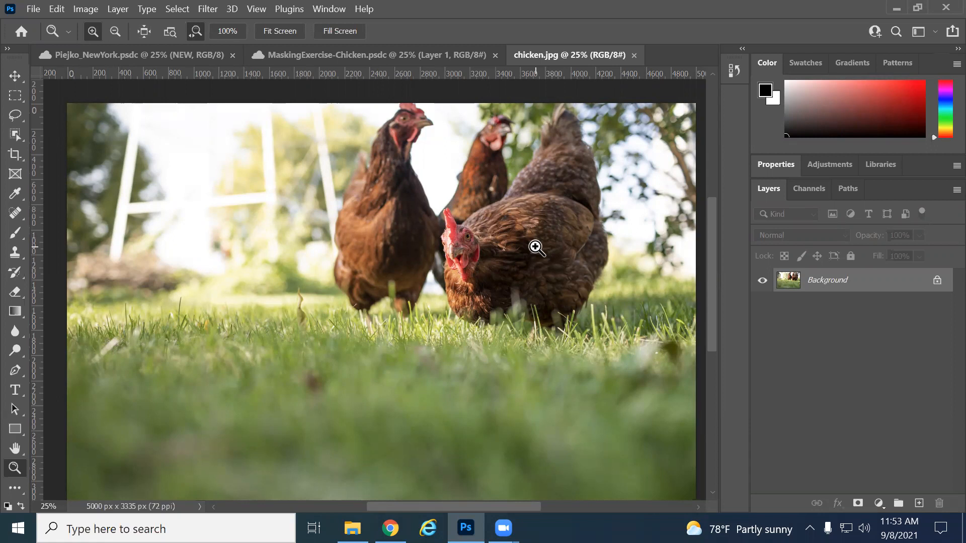
Step: Unlock the Background layer of chicken.jpg and duplicate it within the same document, keeping the suggested layer name
{"action": "left_click", "coordinate": [937, 280]}
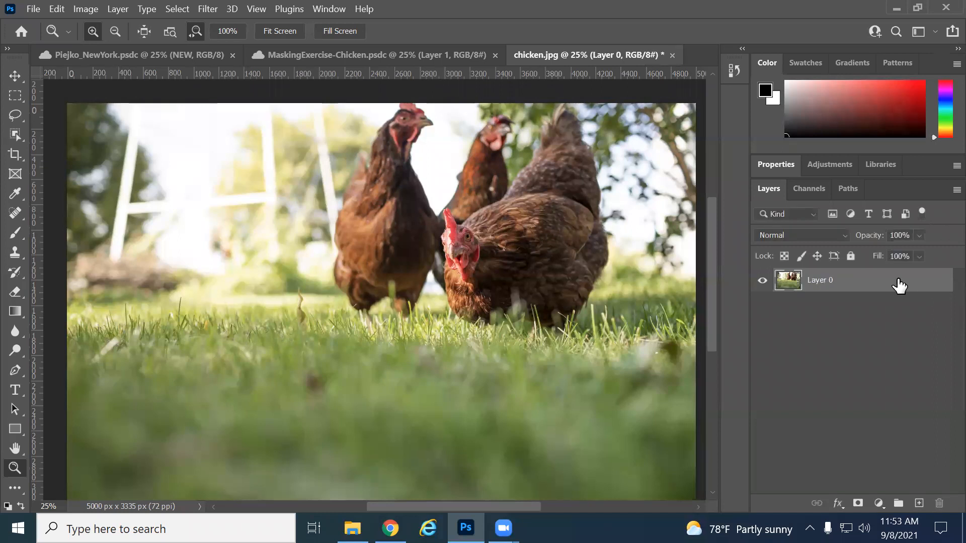
{"action": "right_click", "coordinate": [900, 280]}
{"action": "left_click", "coordinate": [751, 47]}
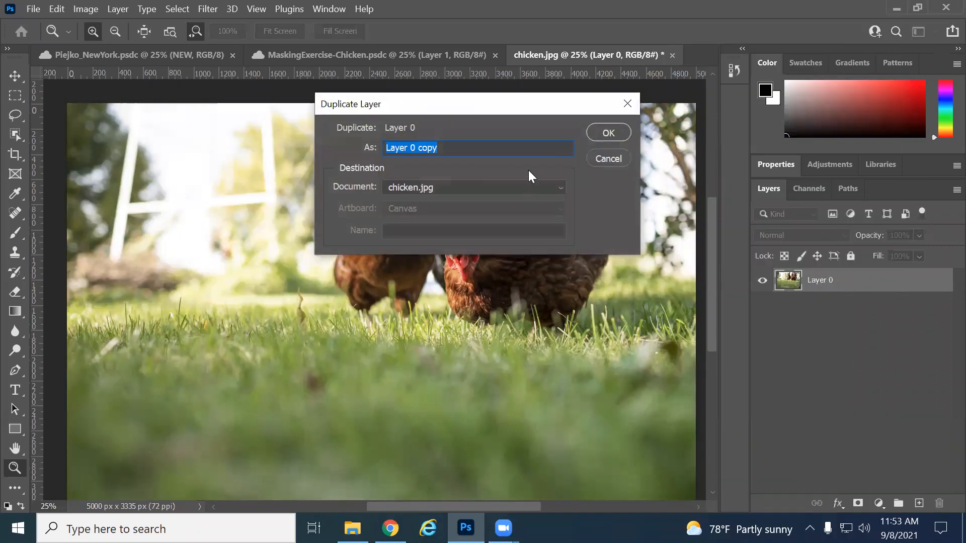
{"action": "key", "text": "Return"}
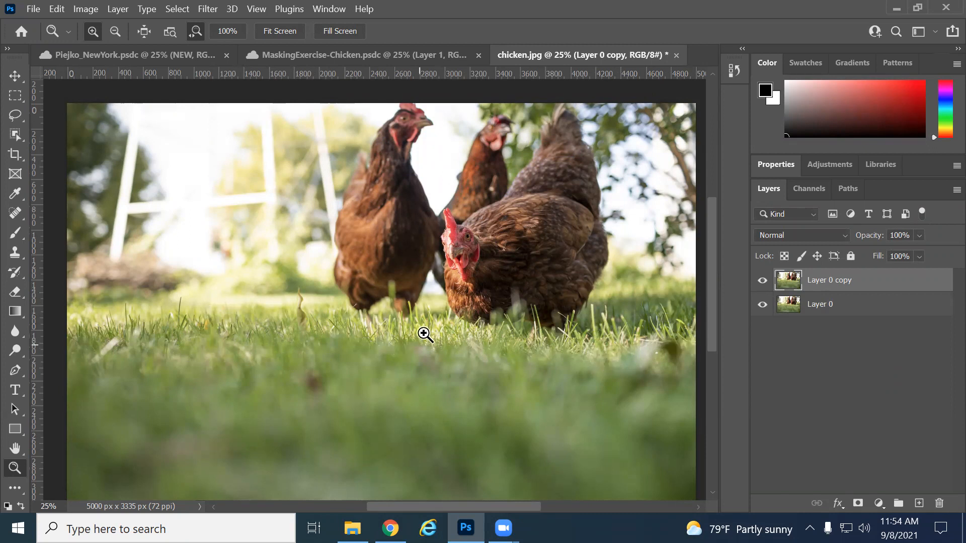
Step: Examine the layer structure of the MaskingExercise-Chicken example by toggling the visibility of the masked grass copy, dog and background layers
{"action": "left_click", "coordinate": [442, 54]}
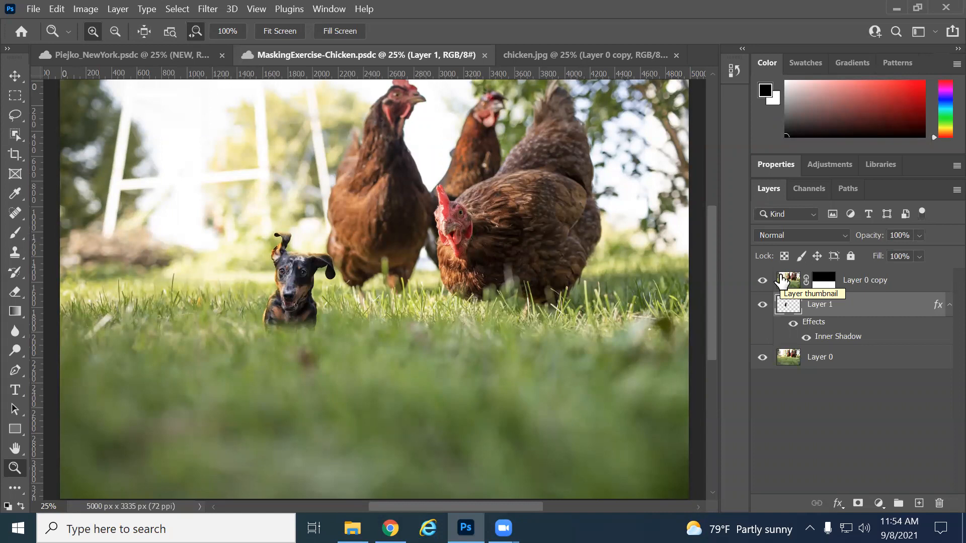
{"action": "left_click", "coordinate": [760, 284]}
{"action": "left_click", "coordinate": [761, 283]}
{"action": "left_click", "coordinate": [760, 283]}
{"action": "left_click", "coordinate": [761, 283]}
{"action": "left_click", "coordinate": [761, 305]}
{"action": "left_click", "coordinate": [762, 358]}
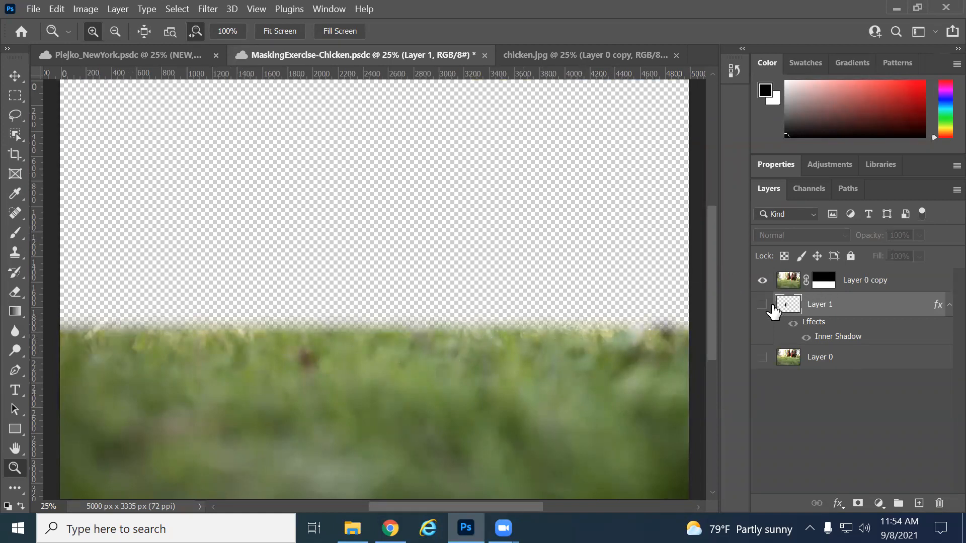
{"action": "left_click", "coordinate": [762, 281]}
{"action": "left_click", "coordinate": [762, 305]}
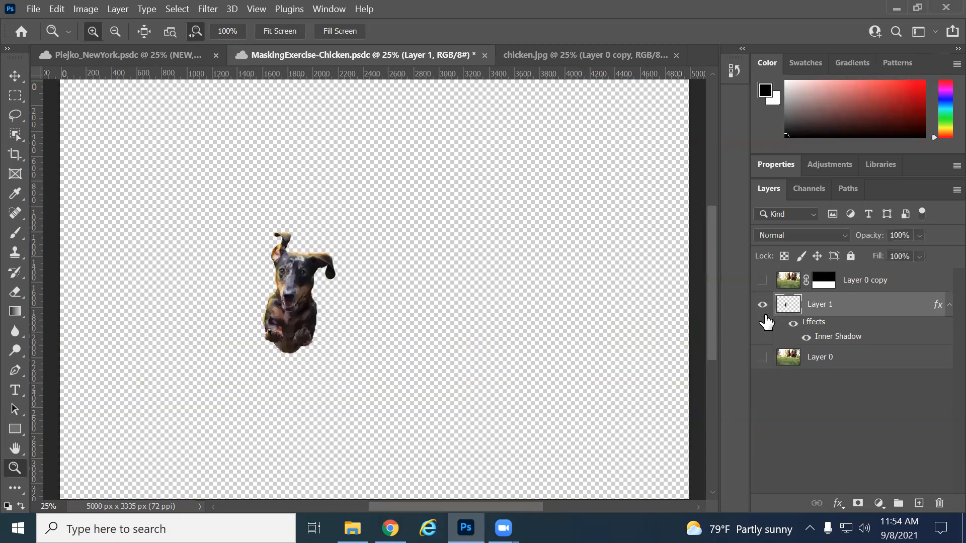
{"action": "left_click", "coordinate": [763, 356]}
{"action": "left_click", "coordinate": [762, 280]}
{"action": "left_click", "coordinate": [868, 285]}
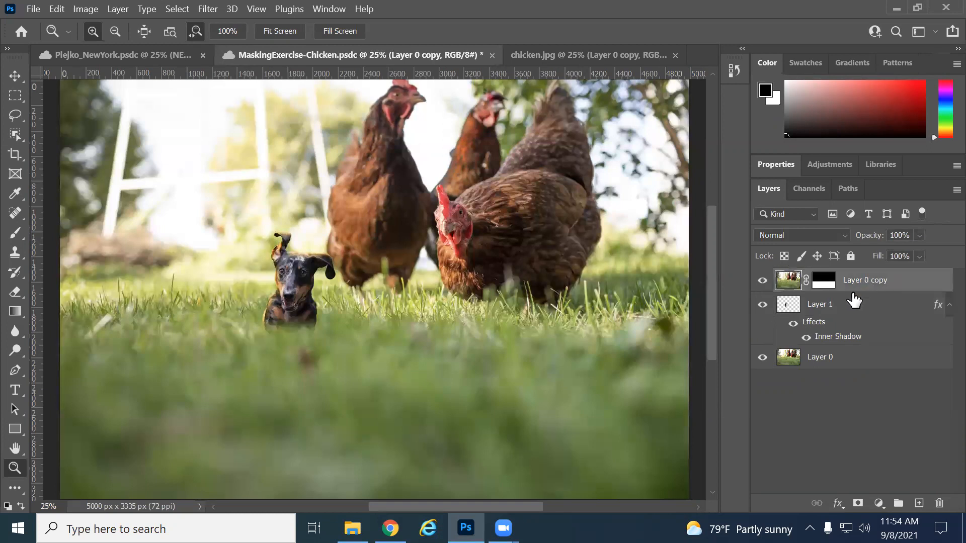
{"action": "left_click", "coordinate": [835, 307]}
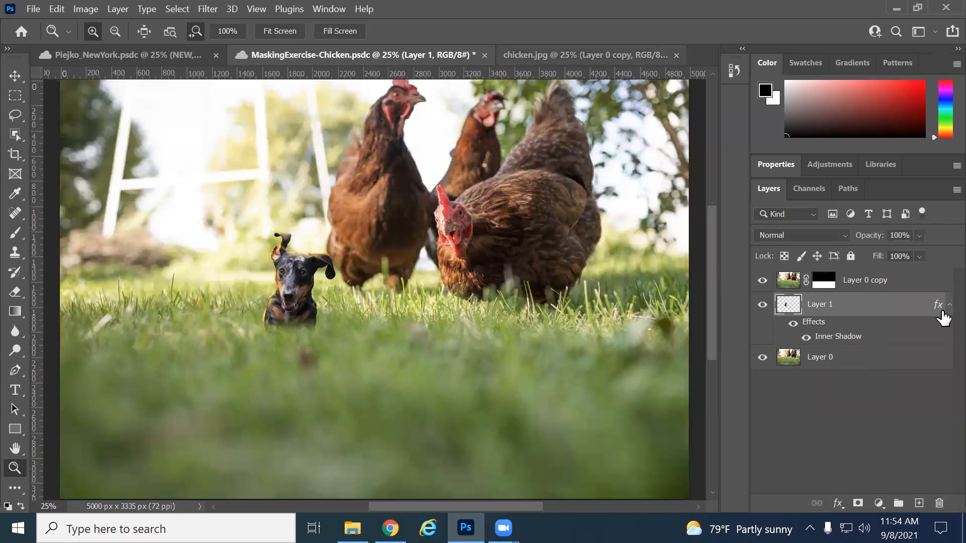
Step: Return to the chicken.jpg document and select the duplicated chicken layer above the original
{"action": "key", "text": "ctrl+Tab"}
{"action": "left_click", "coordinate": [811, 305]}
{"action": "left_click", "coordinate": [819, 290]}
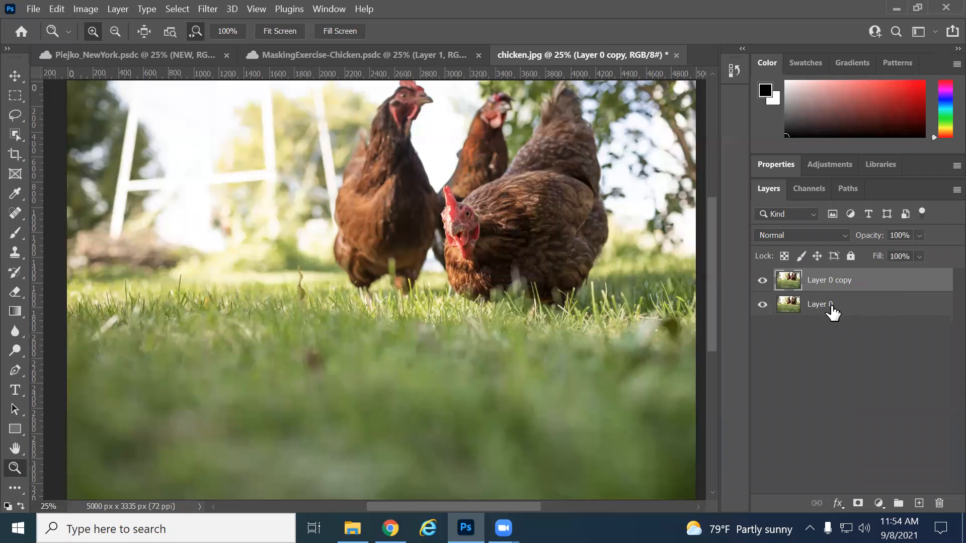
Step: Add a white layer mask to Layer 0 copy
{"action": "left_click", "coordinate": [859, 503]}
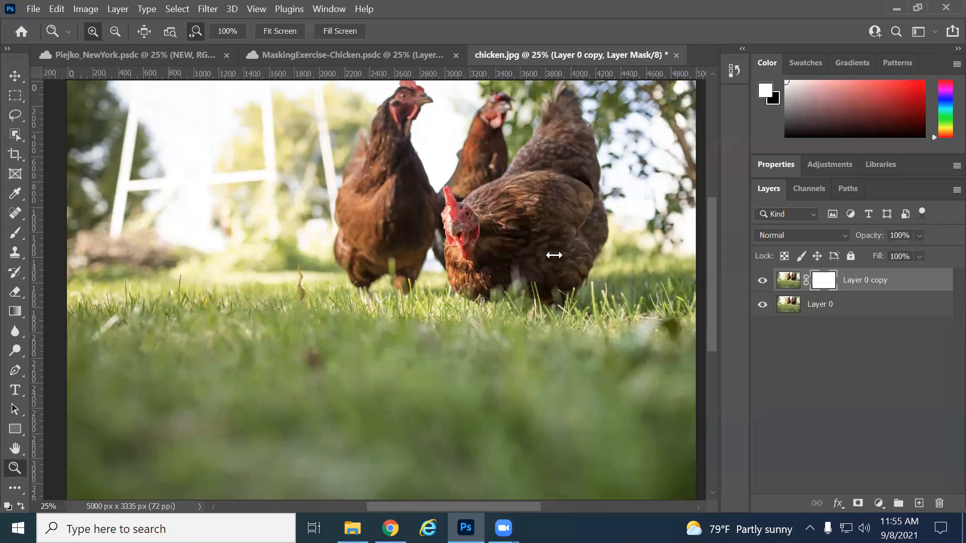
Step: Try moving Layer 0 copy with the Move tool, and undo the move
{"action": "left_click", "coordinate": [14, 75]}
{"action": "left_click_drag", "start_coordinate": [302, 340], "coordinate": [394, 365]}
{"action": "key", "text": "ctrl+z"}
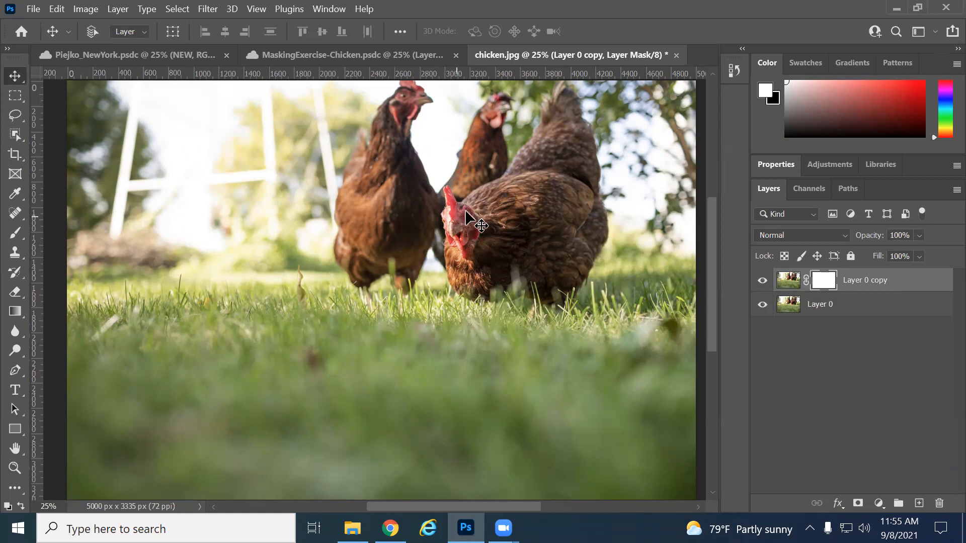
Step: Select Layer 0 copy's image and its mask in turn, and toggle Layer 0's visibility off and on
{"action": "left_click", "coordinate": [794, 283]}
{"action": "left_click", "coordinate": [824, 282]}
{"action": "left_click", "coordinate": [762, 304]}
{"action": "left_click", "coordinate": [762, 305]}
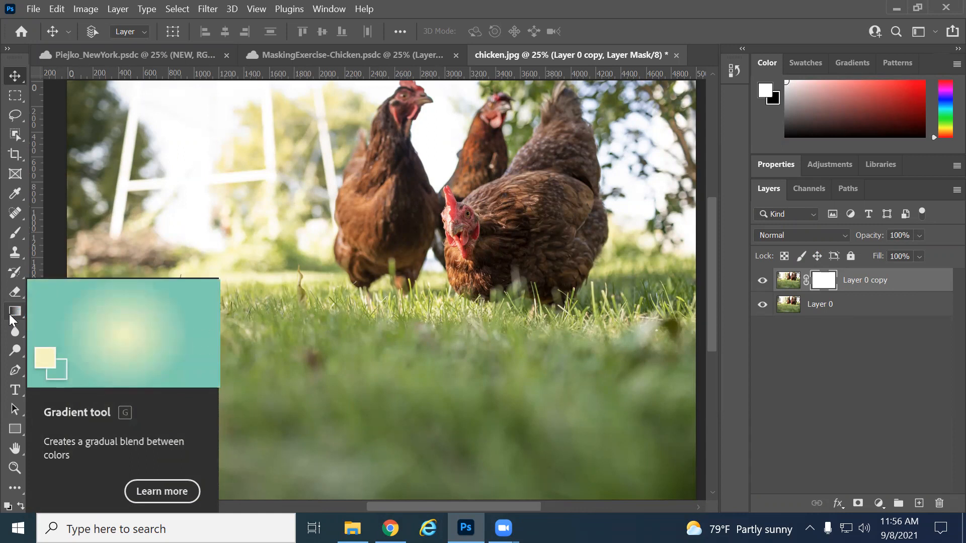
Step: Add a new empty layer above Layer 0 copy and hide both chicken layers
{"action": "left_click", "coordinate": [919, 503]}
{"action": "left_click", "coordinate": [762, 304]}
{"action": "left_click", "coordinate": [763, 328]}
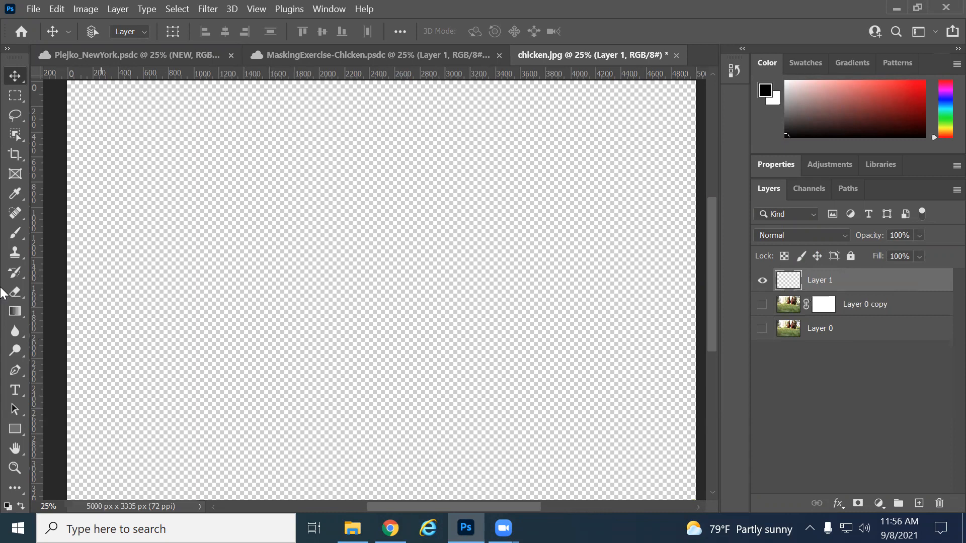
Step: Try a diagonal linear black-to-white gradient on the empty layer with the Gradient tool, and undo it
{"action": "left_click", "coordinate": [12, 313]}
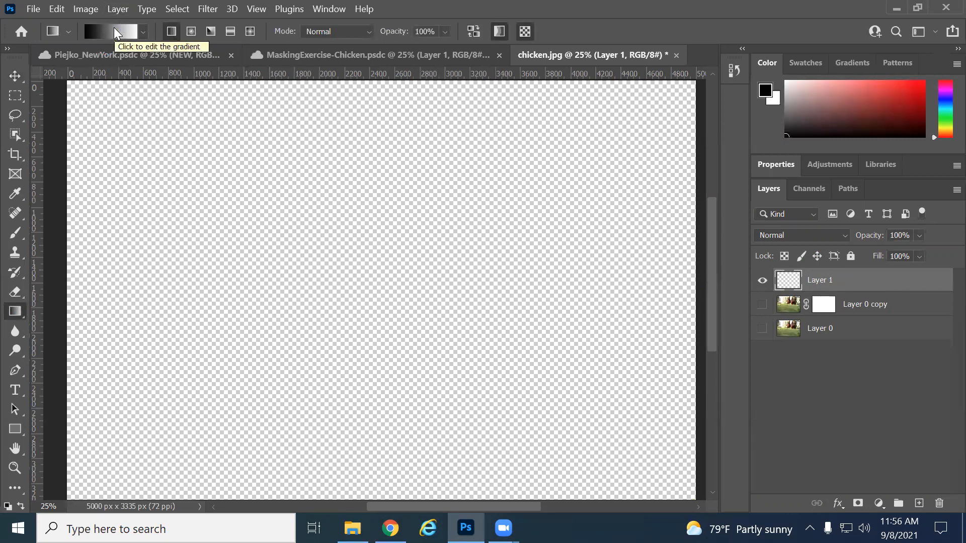
{"action": "left_click_drag", "start_coordinate": [205, 401], "coordinate": [475, 106]}
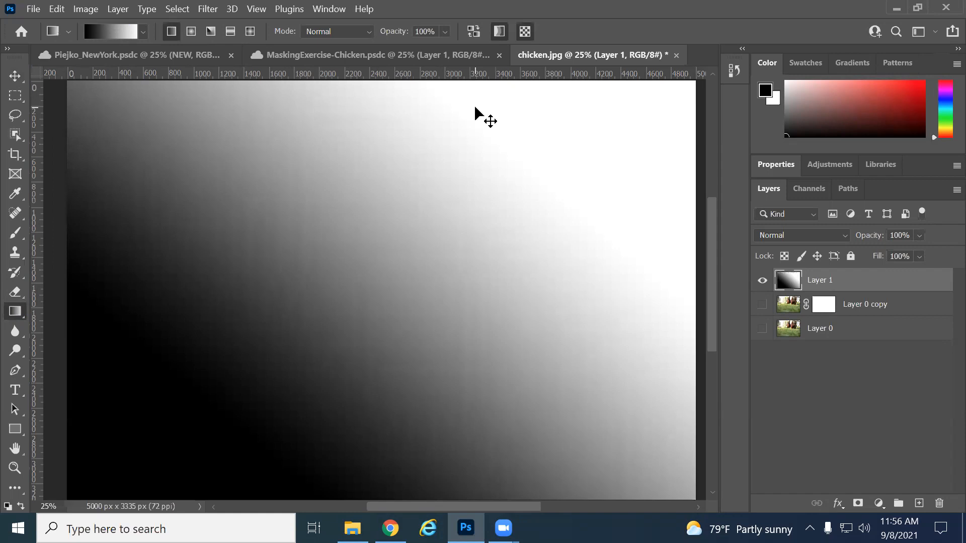
{"action": "key", "text": "ctrl+z"}
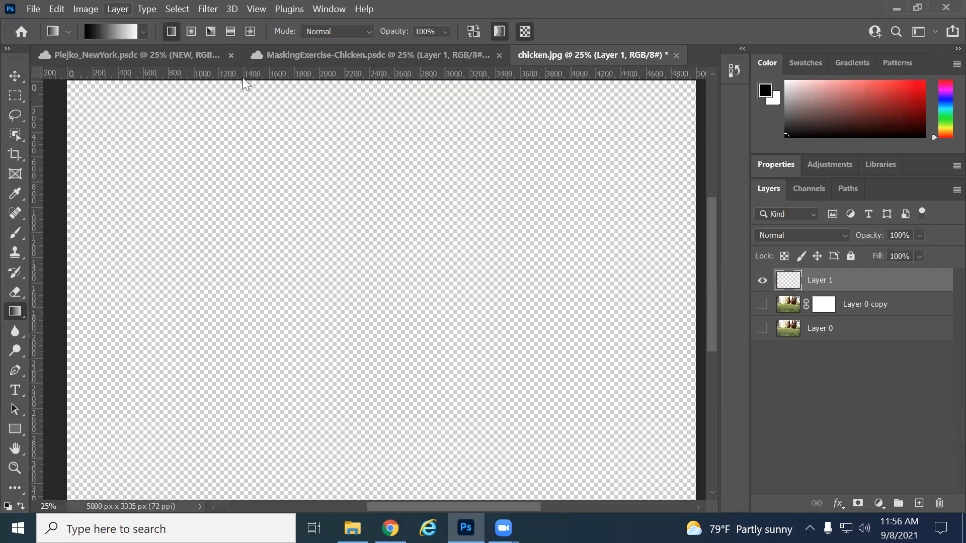
Step: Try a radial and an angle black-to-white gradient on the empty layer, undoing each one
{"action": "left_click", "coordinate": [191, 31]}
{"action": "left_click_drag", "start_coordinate": [361, 376], "coordinate": [339, 207]}
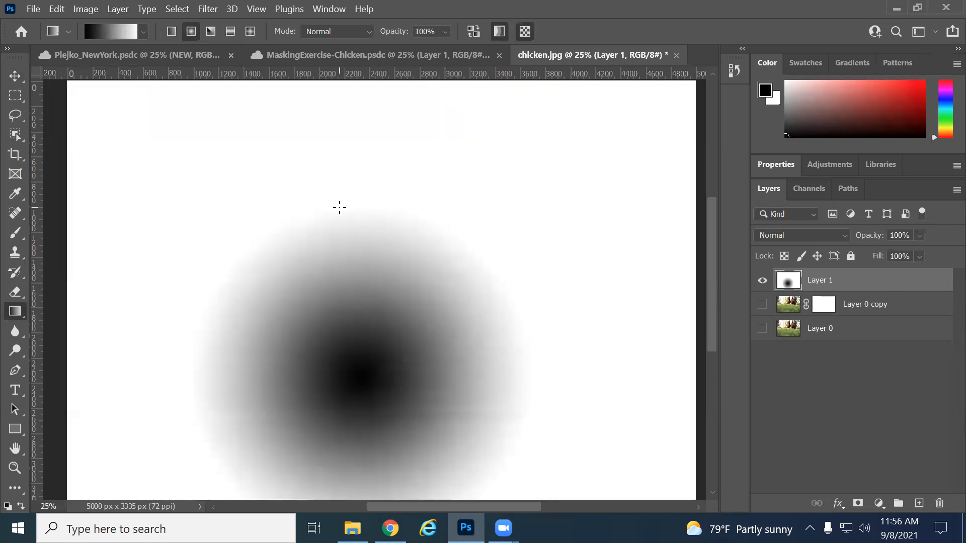
{"action": "key", "text": "ctrl+z"}
{"action": "left_click", "coordinate": [211, 31]}
{"action": "left_click_drag", "start_coordinate": [399, 285], "coordinate": [354, 182]}
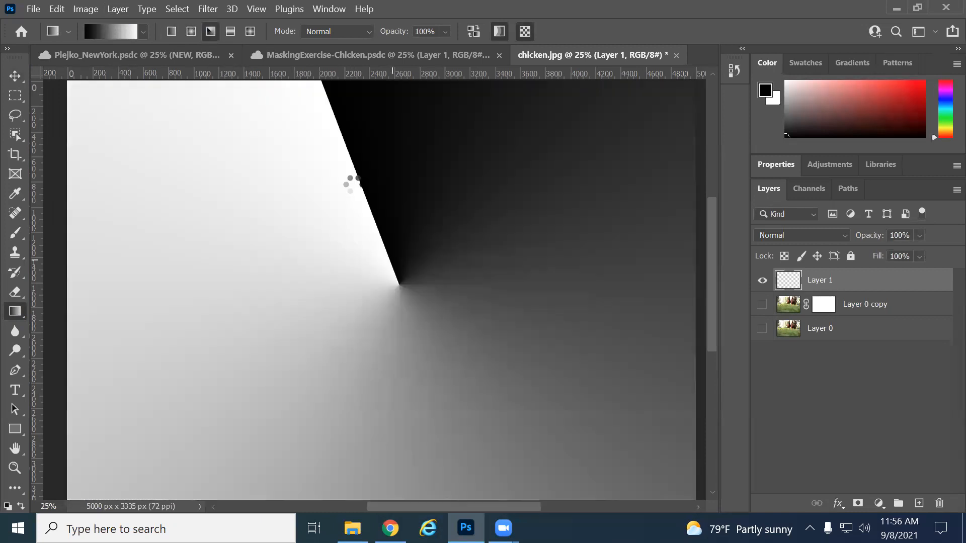
{"action": "key", "text": "ctrl+z"}
Step: Try a reflected and a diamond gradient on the empty layer, undoing each, and return to the linear style
{"action": "left_click", "coordinate": [230, 31]}
{"action": "left_click_drag", "start_coordinate": [367, 244], "coordinate": [370, 103]}
{"action": "key", "text": "ctrl+z"}
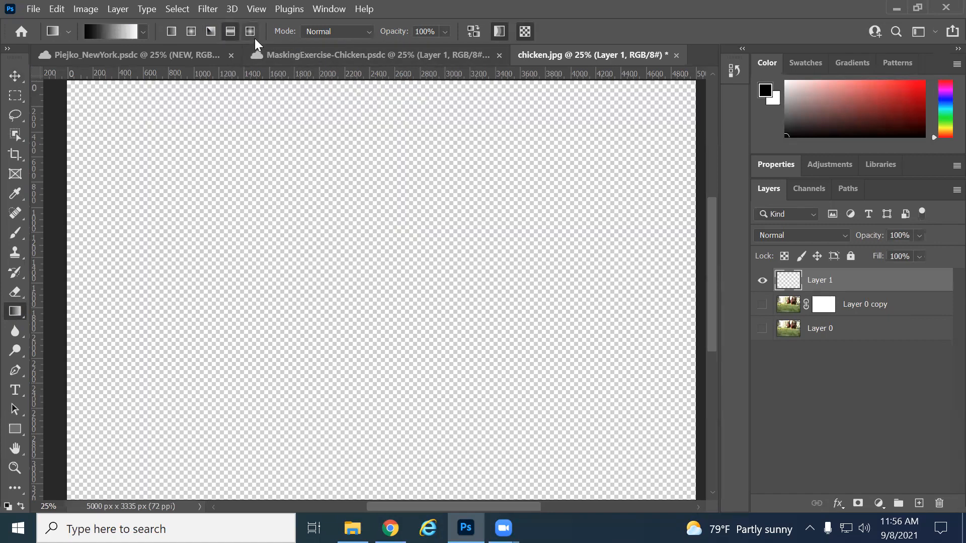
{"action": "left_click_drag", "start_coordinate": [351, 259], "coordinate": [328, 85]}
{"action": "key", "text": "ctrl+z"}
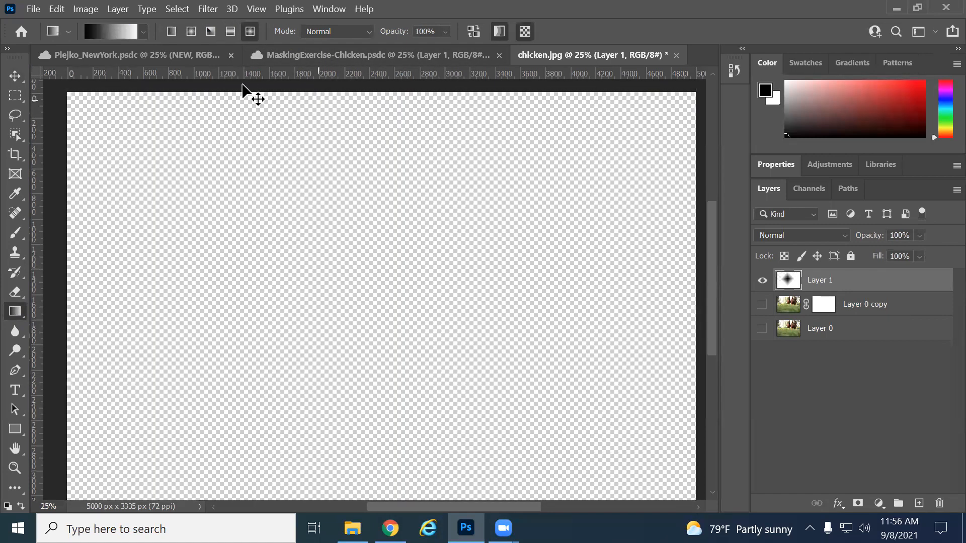
{"action": "left_click", "coordinate": [169, 31]}
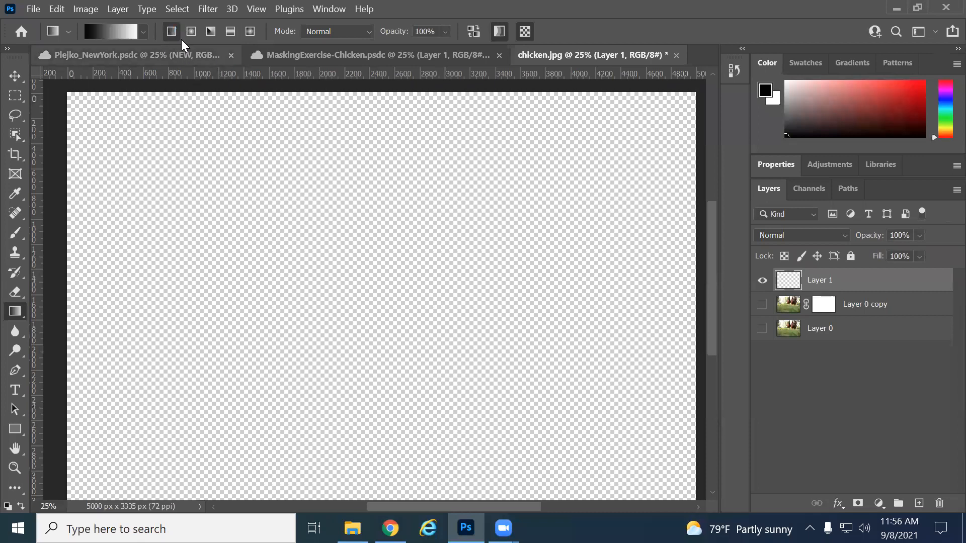
Step: Remove the gradient's starting opacity stop, add it back at location 0 with 100% opacity, and accept the gradient
{"action": "left_click", "coordinate": [126, 35]}
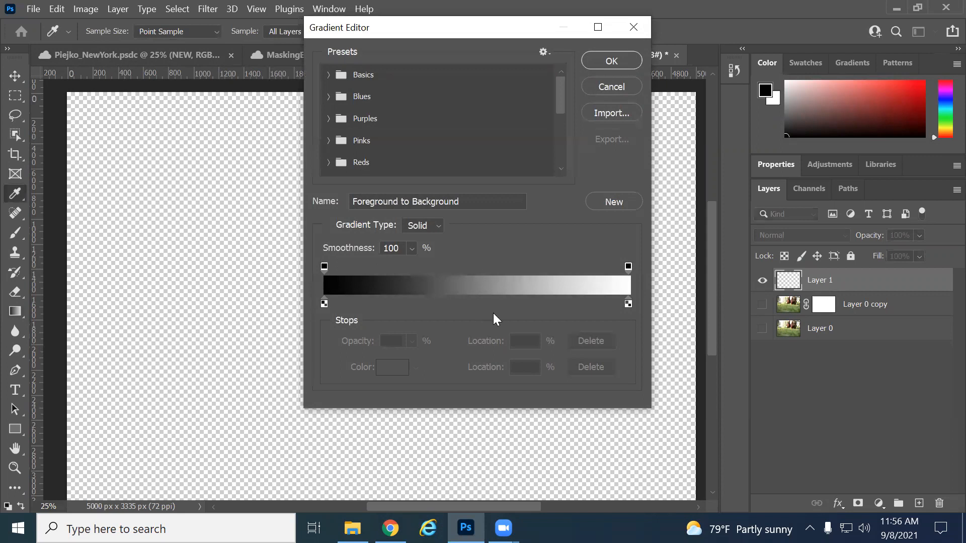
{"action": "left_click_drag", "start_coordinate": [324, 268], "coordinate": [279, 261]}
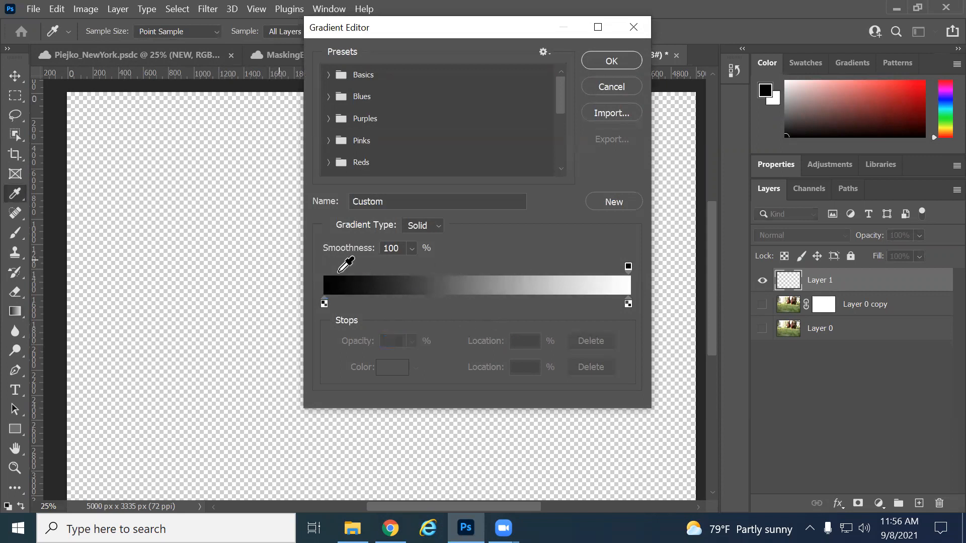
{"action": "left_click", "coordinate": [324, 268]}
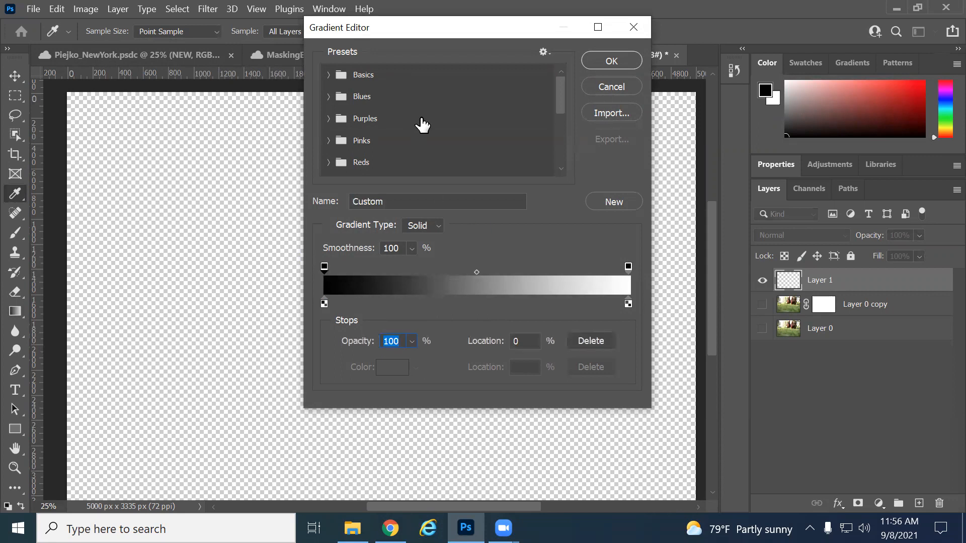
{"action": "left_click", "coordinate": [625, 58]}
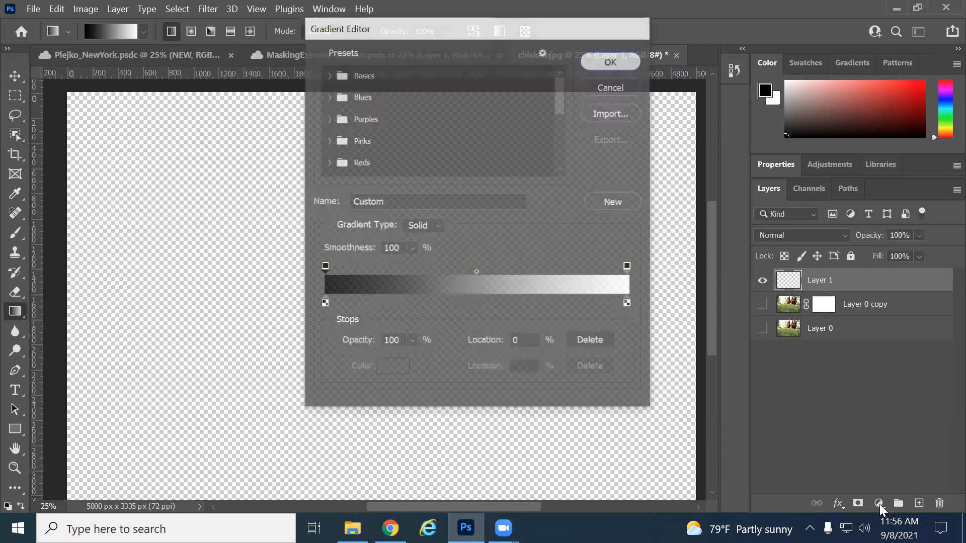
Step: Delete the empty test layer and make Layer 0 copy visible
{"action": "left_click", "coordinate": [939, 503]}
{"action": "left_click", "coordinate": [462, 218]}
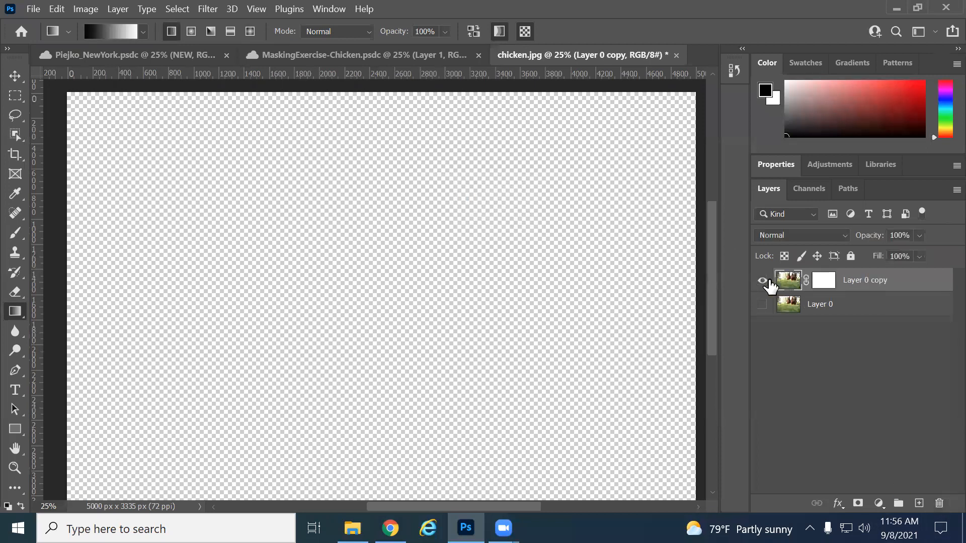
{"action": "left_click", "coordinate": [763, 281]}
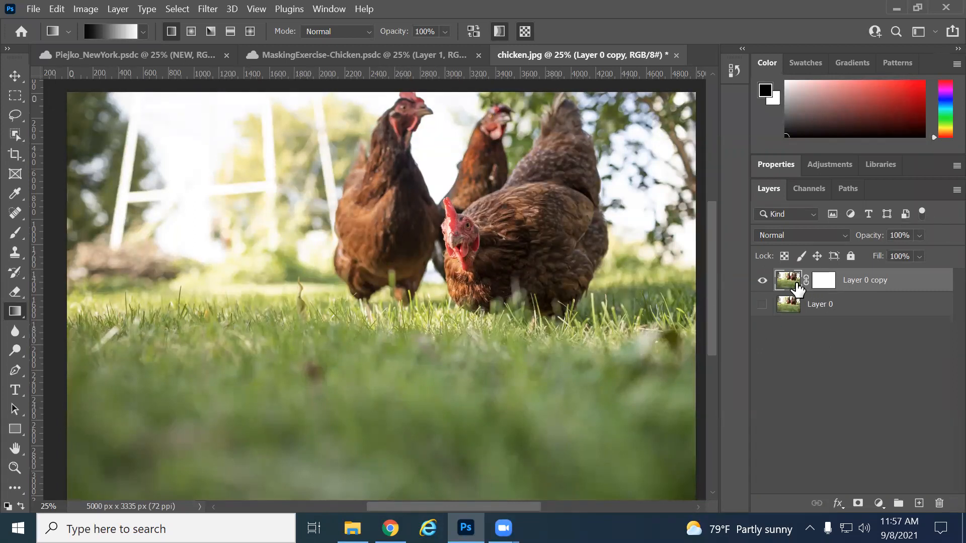
Step: Try drawing the linear gradient directly on Layer 0 copy's image instead of its mask, and undo it
{"action": "left_click_drag", "start_coordinate": [387, 333], "coordinate": [363, 151]}
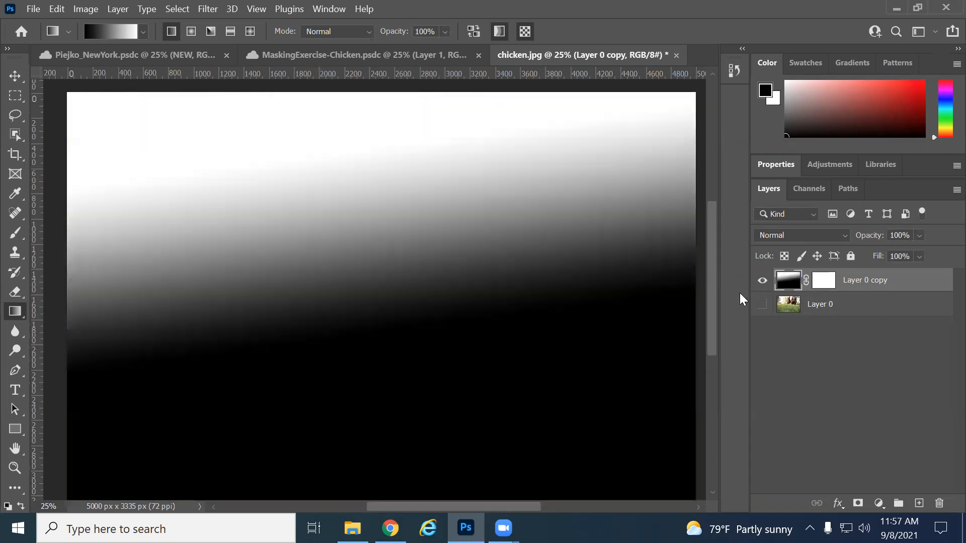
{"action": "key", "text": "ctrl+z"}
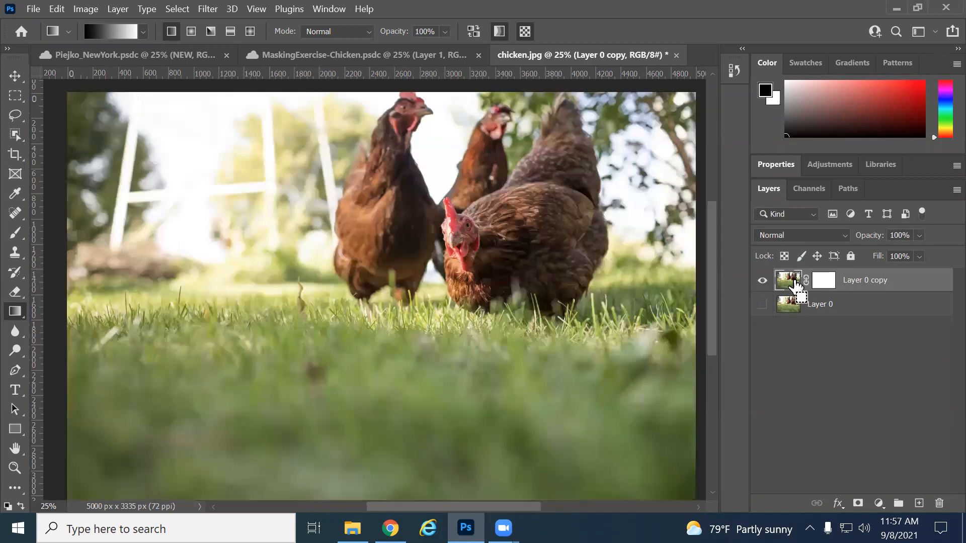
Step: Try a long and a shorter vertical white-to-black gradient on Layer 0 copy's mask, undoing each one
{"action": "left_click", "coordinate": [823, 281]}
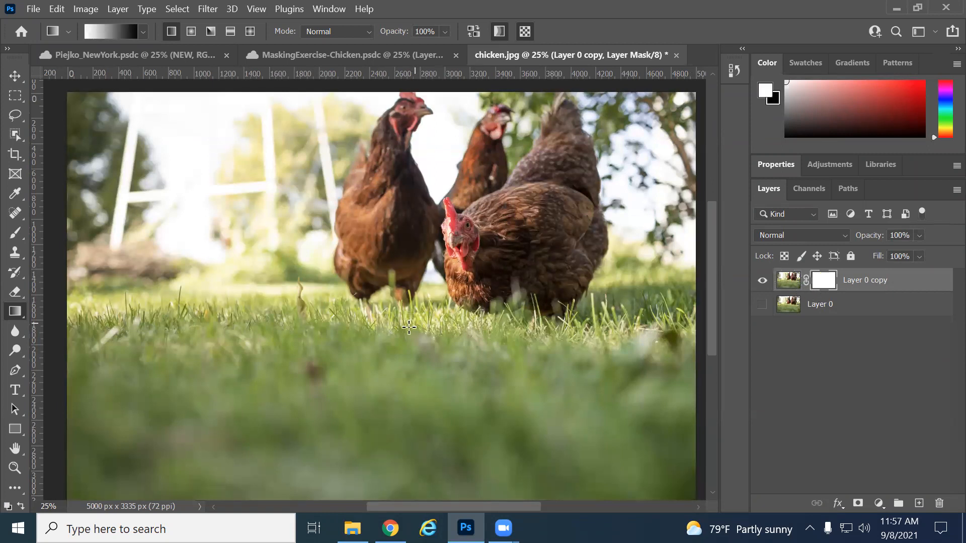
{"action": "left_click_drag", "start_coordinate": [398, 330], "coordinate": [385, 123]}
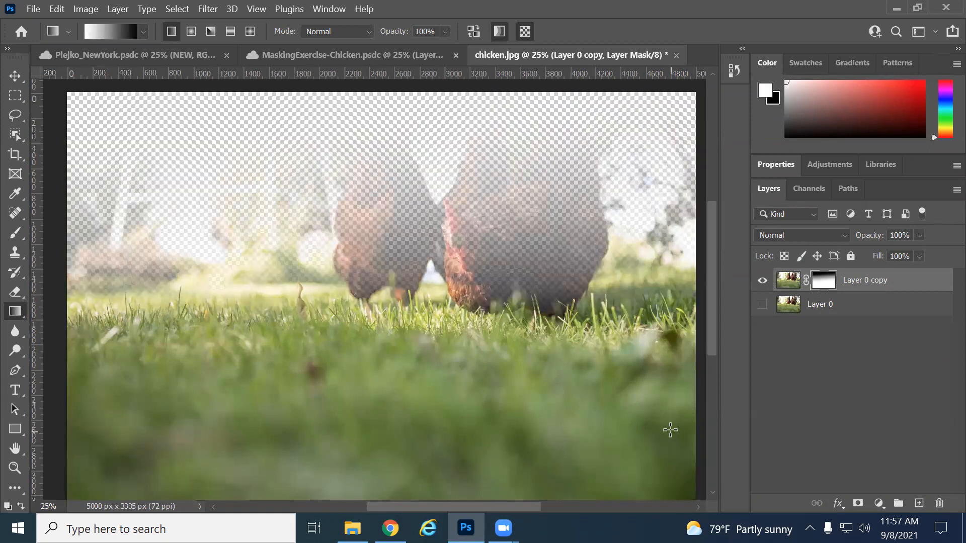
{"action": "key", "text": "ctrl+z"}
{"action": "left_click_drag", "start_coordinate": [389, 345], "coordinate": [387, 237]}
{"action": "key", "text": "ctrl+z"}
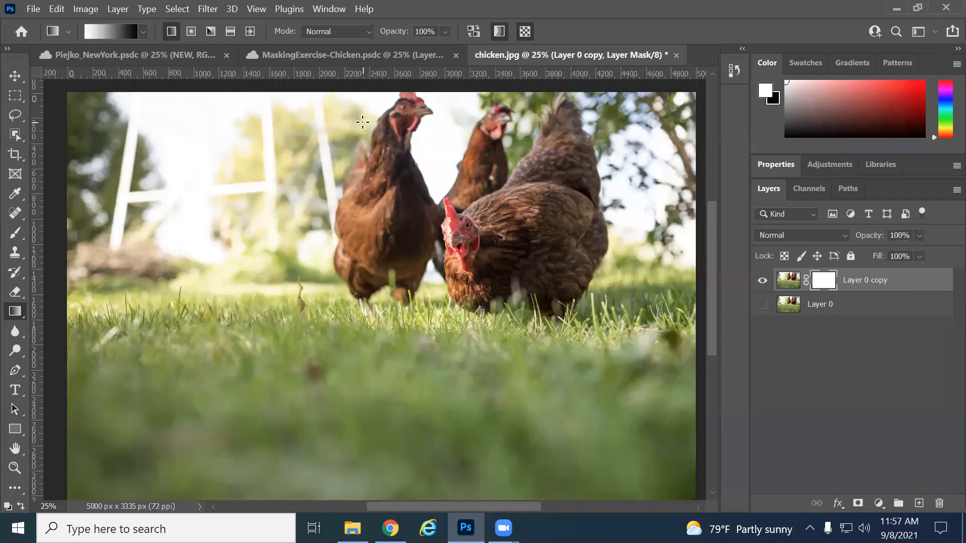
Step: On a new layer with Layer 0 copy hidden, try a very short vertical black-to-white gradient and undo it
{"action": "left_click", "coordinate": [763, 280]}
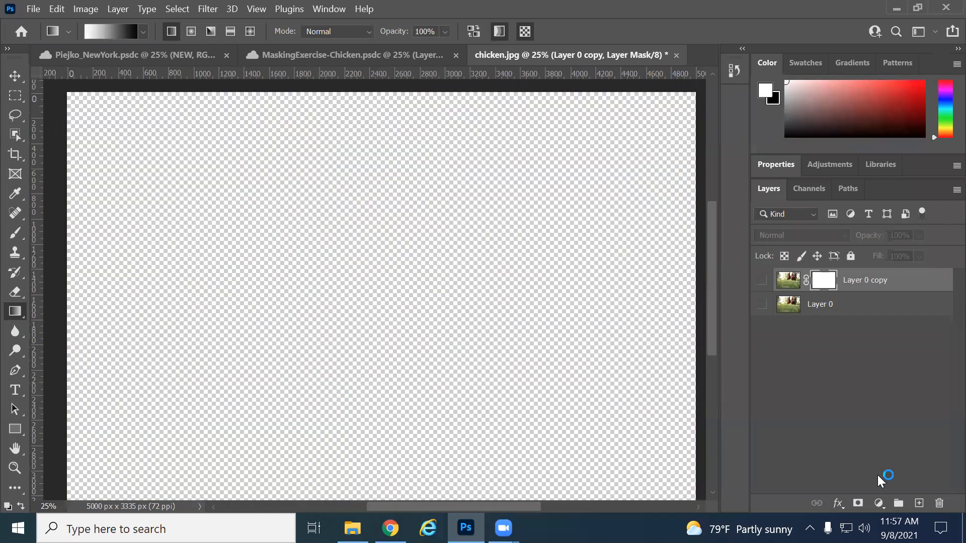
{"action": "left_click", "coordinate": [916, 503]}
{"action": "key", "text": "x"}
{"action": "left_click_drag", "start_coordinate": [349, 414], "coordinate": [349, 394]}
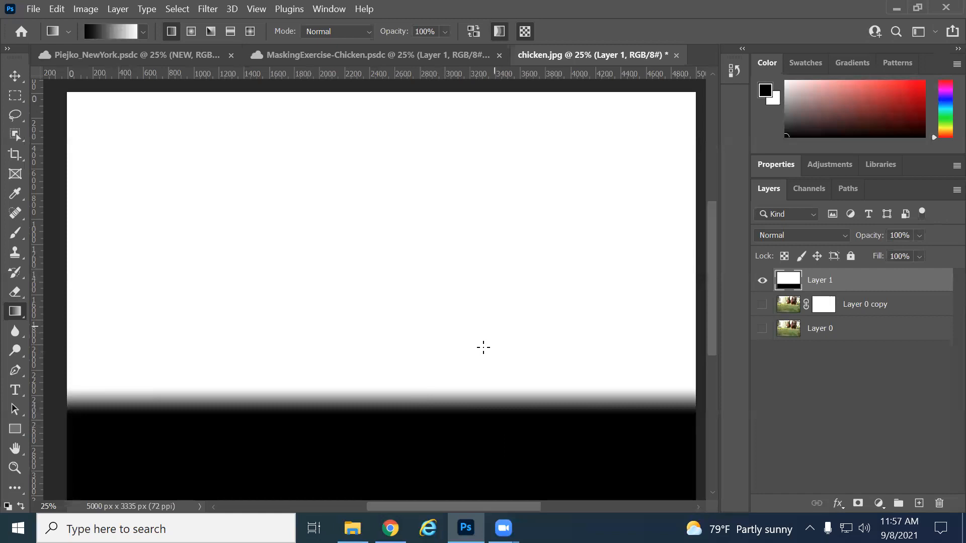
{"action": "key", "text": "ctrl+z"}
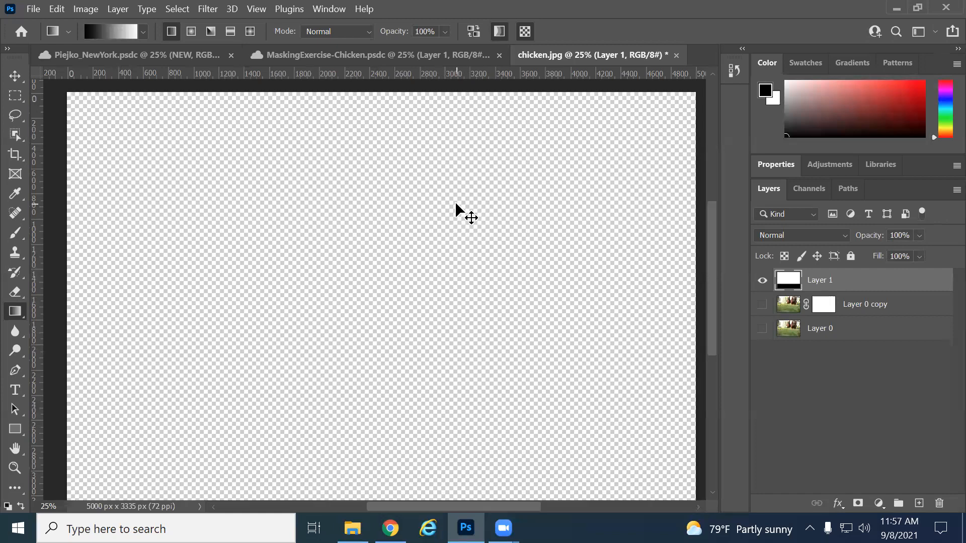
Step: Redraw the black-to-white gradient on the test layer at several lengths and angles, ending with a medium-length vertical blend
{"action": "left_click_drag", "start_coordinate": [425, 478], "coordinate": [397, 66]}
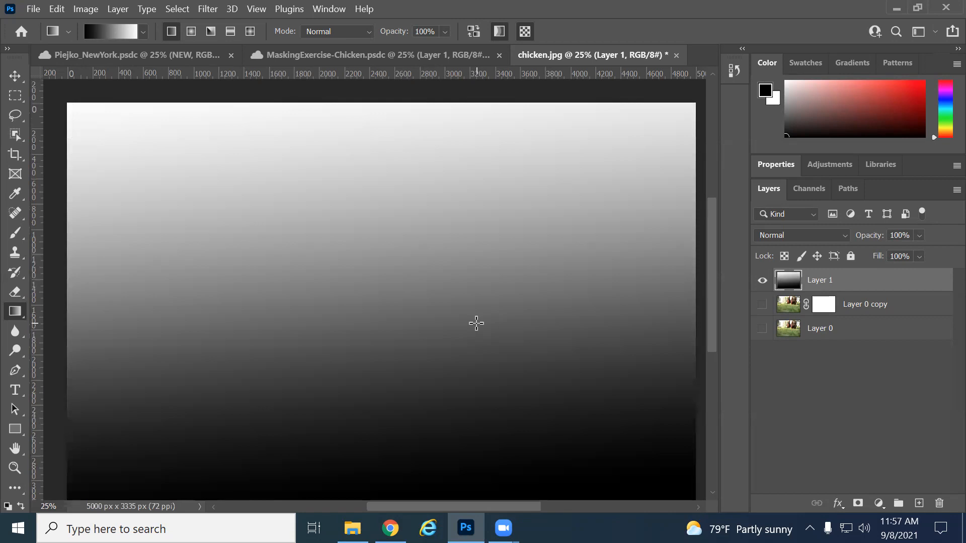
{"action": "left_click_drag", "start_coordinate": [260, 400], "coordinate": [260, 239]}
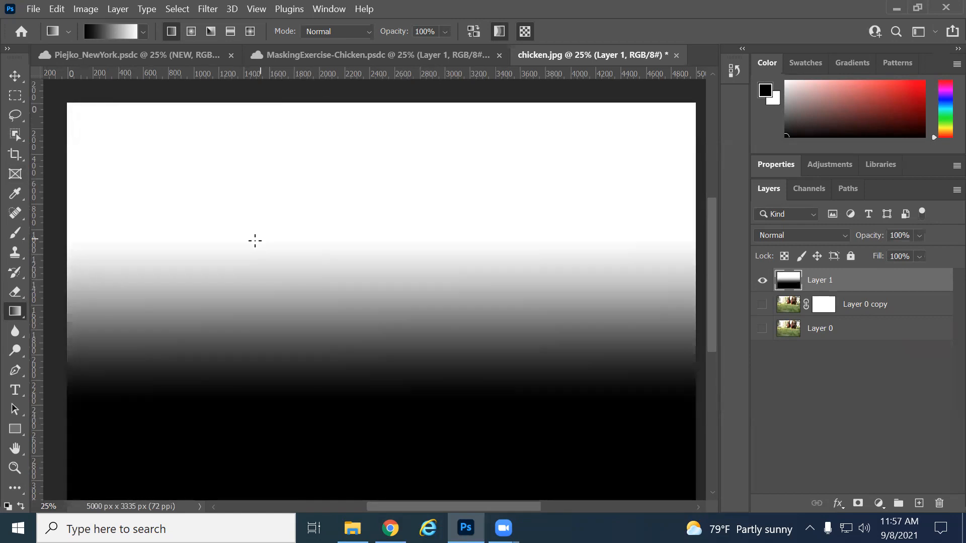
{"action": "left_click_drag", "start_coordinate": [508, 382], "coordinate": [279, 172]}
{"action": "key", "text": "ctrl+z"}
{"action": "left_click_drag", "start_coordinate": [409, 449], "coordinate": [414, 248]}
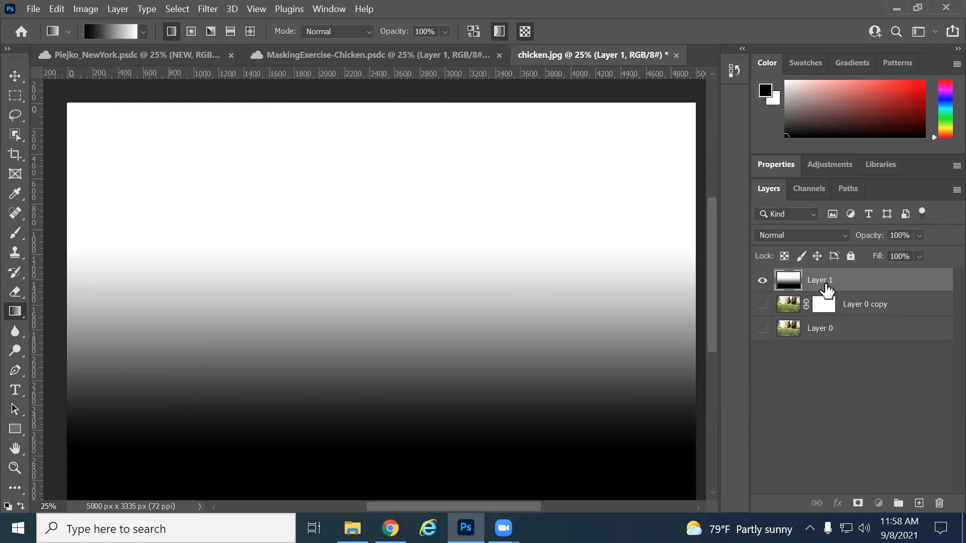
Step: Delete the gradient test layer and show Layer 0 copy again
{"action": "left_click", "coordinate": [938, 502]}
{"action": "left_click", "coordinate": [461, 219]}
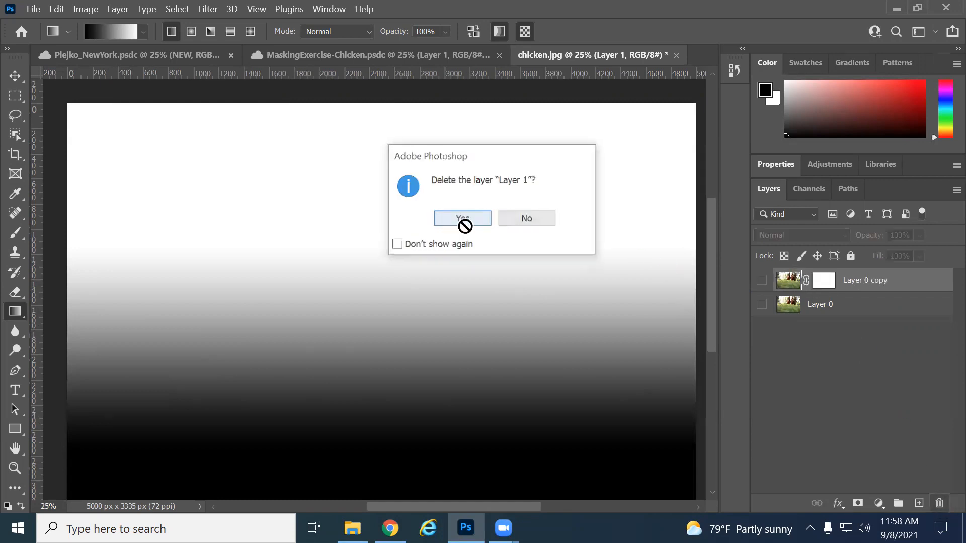
{"action": "left_click", "coordinate": [762, 281]}
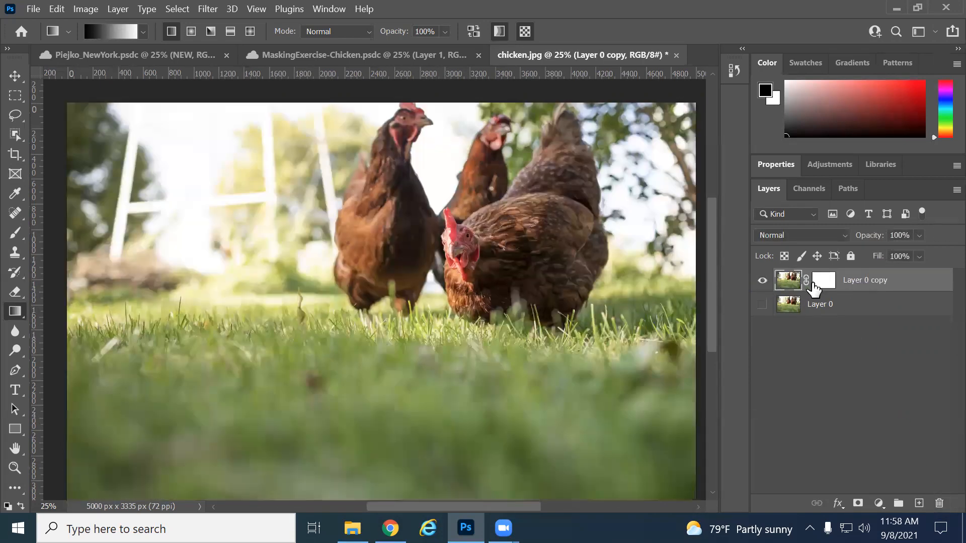
Step: Mask Layer 0 copy with a short vertical white-to-black gradient just below the chickens' feet, replacing a longer trial, so only the grass remains
{"action": "left_click", "coordinate": [822, 281]}
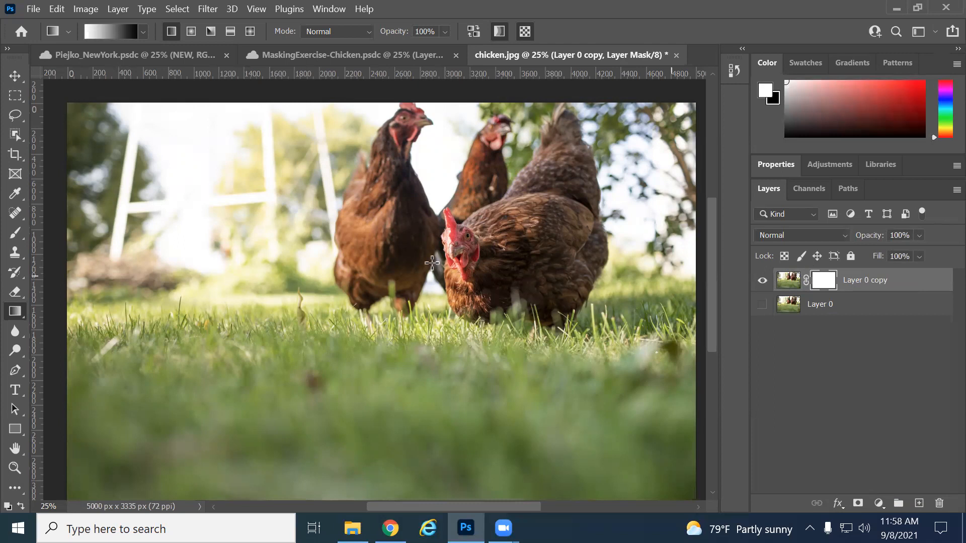
{"action": "left_click_drag", "start_coordinate": [389, 343], "coordinate": [388, 267]}
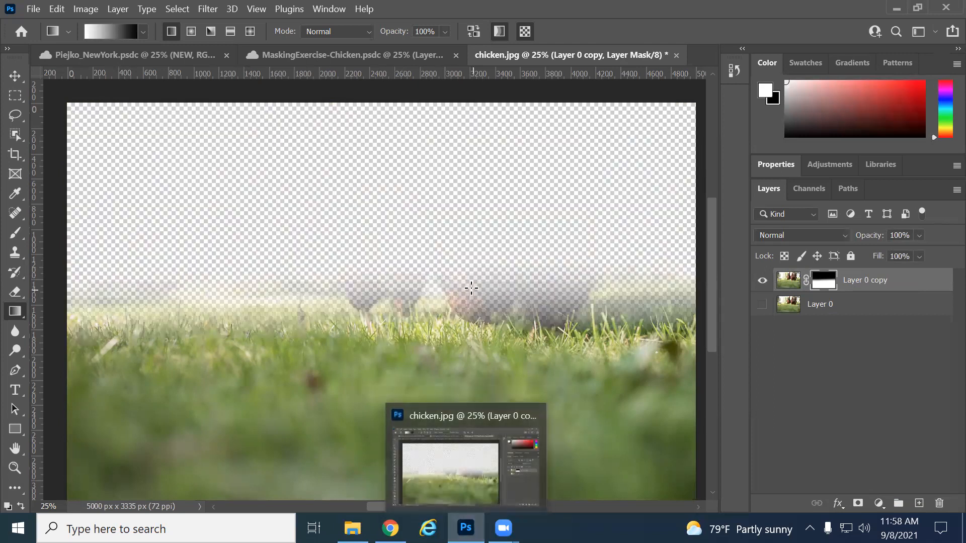
{"action": "key", "text": "ctrl+z"}
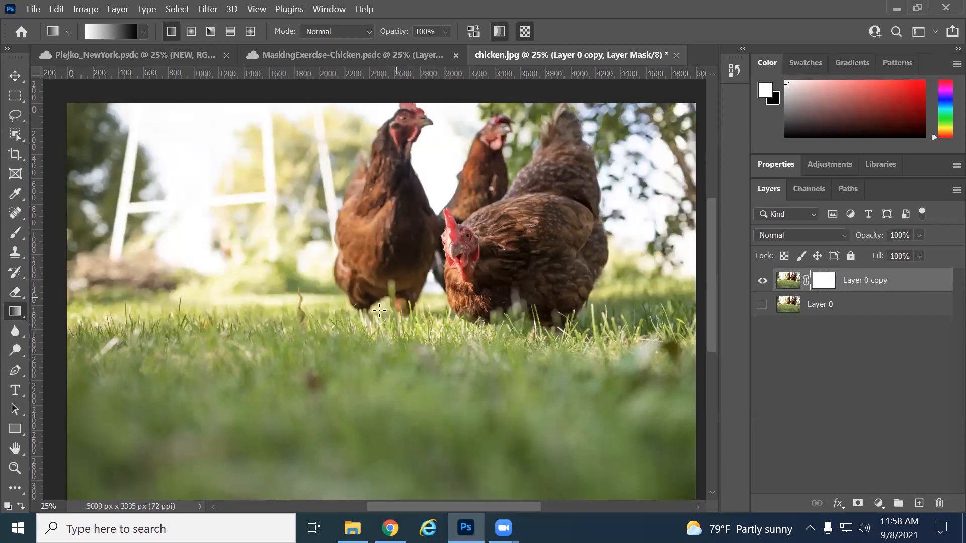
{"action": "left_click_drag", "start_coordinate": [372, 352], "coordinate": [374, 322]}
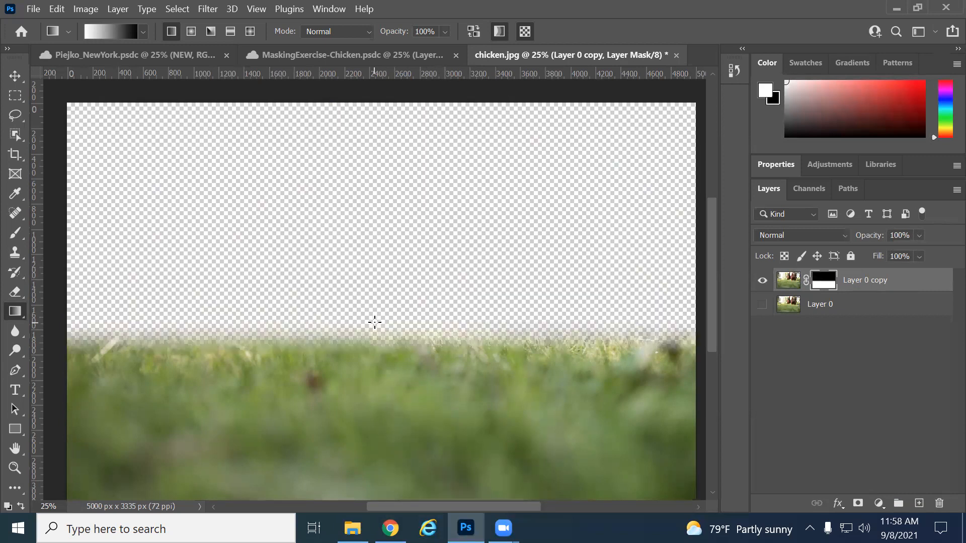
Step: Undo the mask gradient, redraw a short vertical white-to-black one below the chickens' feet, and reset the Layer 0 copy mask to solid white
{"action": "key", "text": "ctrl+z"}
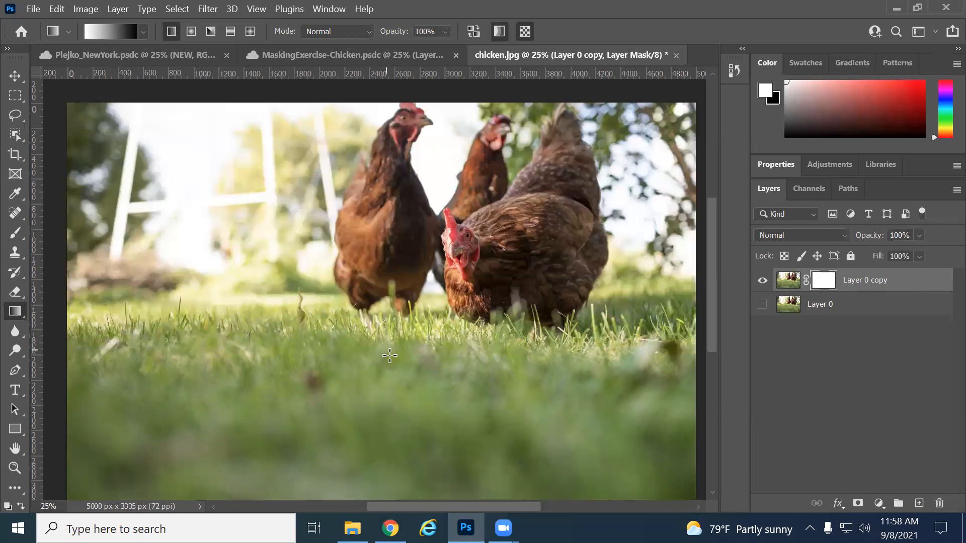
{"action": "left_click_drag", "start_coordinate": [388, 351], "coordinate": [392, 324]}
{"action": "key", "text": "ctrl+z"}
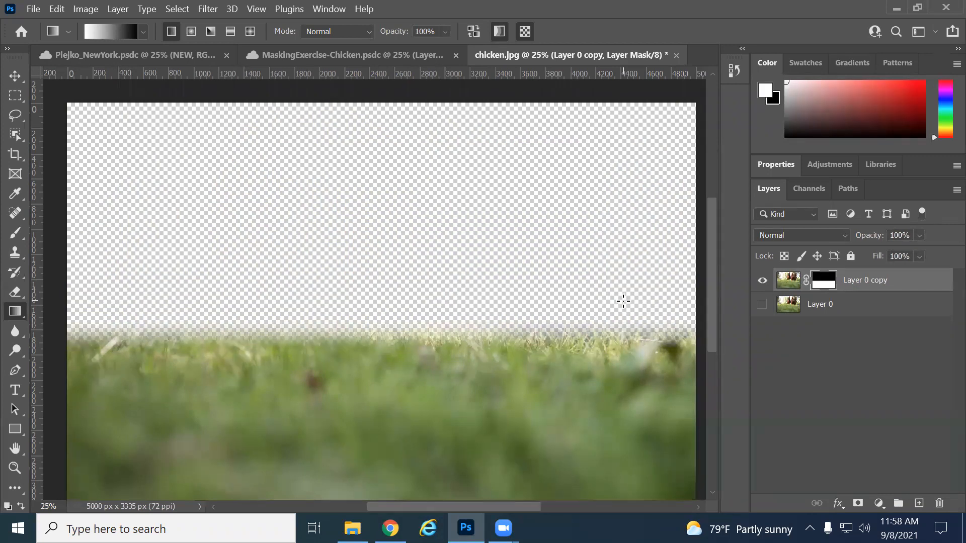
{"action": "key", "text": "alt+BackSpace"}
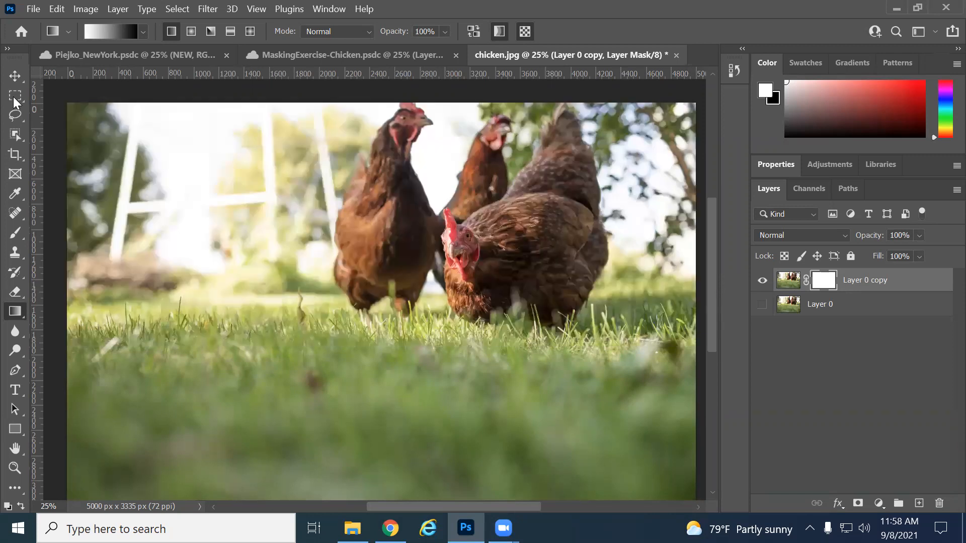
{"action": "left_click", "coordinate": [16, 114]}
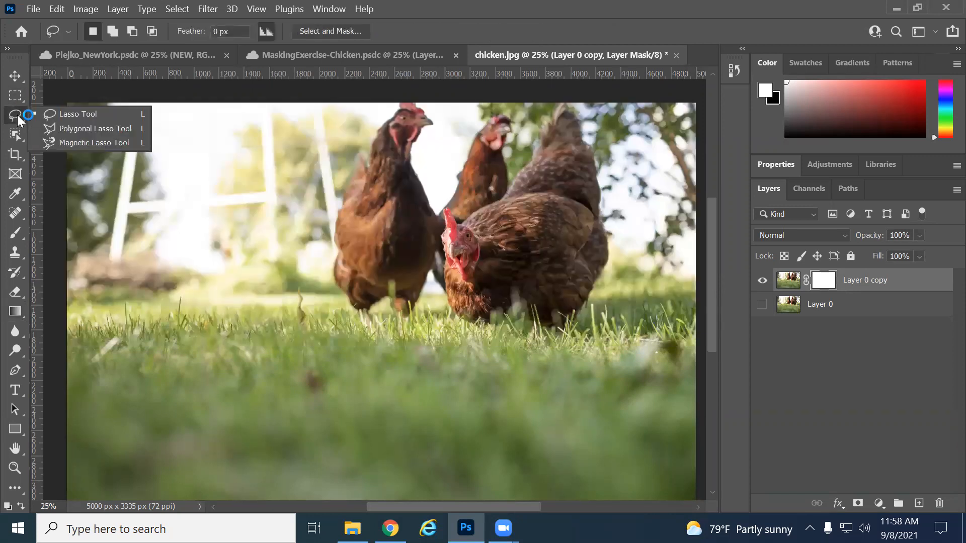
{"action": "left_click", "coordinate": [79, 128]}
{"action": "left_click", "coordinate": [146, 312]}
{"action": "left_click", "coordinate": [202, 295]}
{"action": "left_click", "coordinate": [266, 323]}
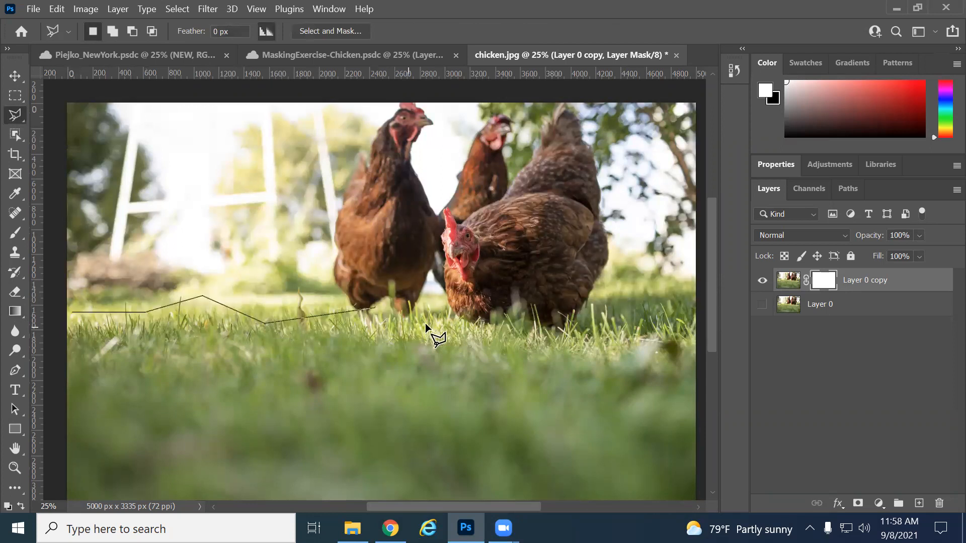
{"action": "left_click", "coordinate": [581, 320]}
{"action": "left_click", "coordinate": [623, 339]}
{"action": "left_click", "coordinate": [692, 350]}
{"action": "double_click", "coordinate": [696, 356]}
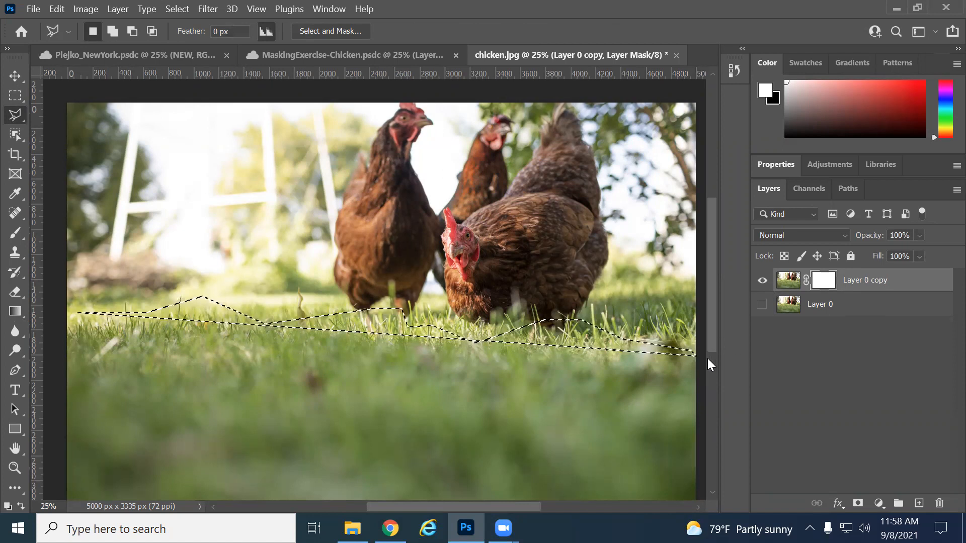
{"action": "key", "text": "ctrl+d"}
Step: Outline the foreground grass below the chickens' feet with the Polygonal Lasso, closing the selection around the lower part of the photo
{"action": "left_click", "coordinate": [62, 345]}
{"action": "left_click", "coordinate": [149, 323]}
{"action": "left_click", "coordinate": [246, 331]}
{"action": "left_click", "coordinate": [282, 312]}
{"action": "left_click", "coordinate": [395, 332]}
{"action": "left_click", "coordinate": [480, 325]}
{"action": "left_click", "coordinate": [553, 344]}
{"action": "left_click", "coordinate": [692, 346]}
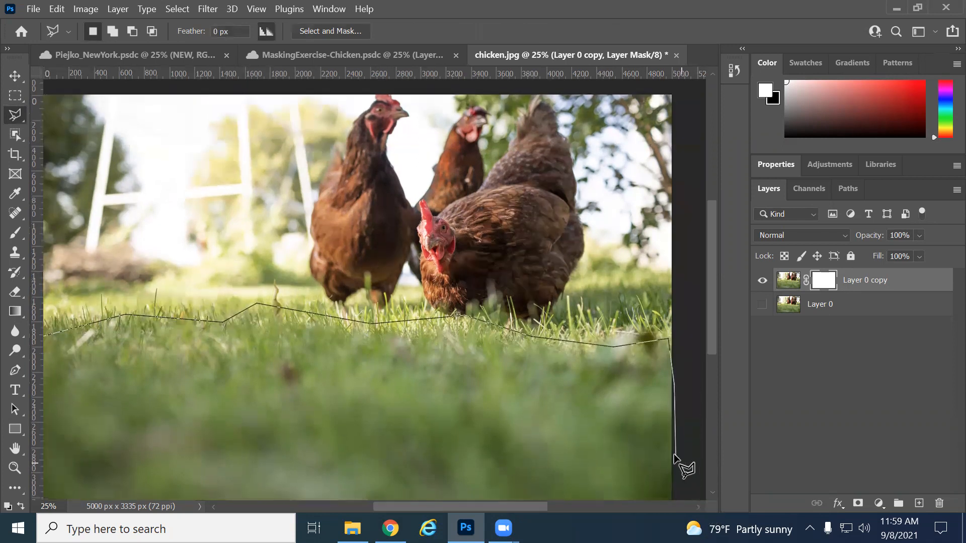
{"action": "left_click", "coordinate": [666, 489]}
{"action": "left_click", "coordinate": [297, 489]}
{"action": "left_click", "coordinate": [104, 440]}
{"action": "left_click", "coordinate": [76, 403]}
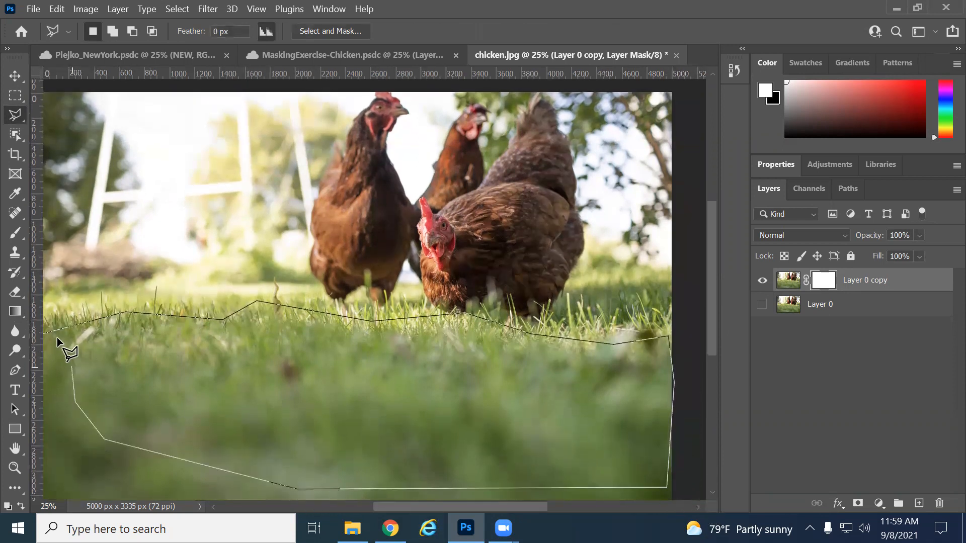
{"action": "double_click", "coordinate": [53, 332]}
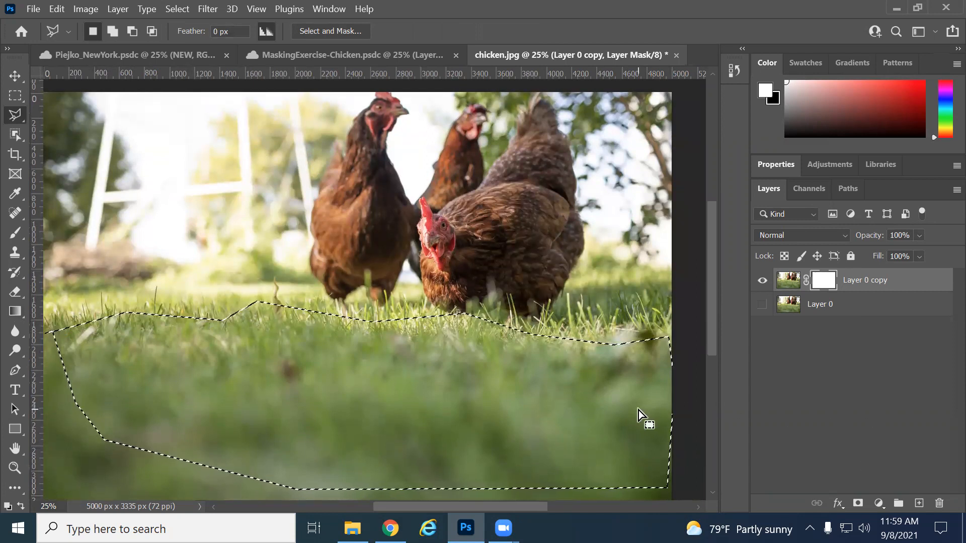
Step: Fill the selected grass area on the Layer 0 copy mask with black at 100% opacity and deselect
{"action": "key", "text": "x"}
{"action": "key", "text": "shift+BackSpace"}
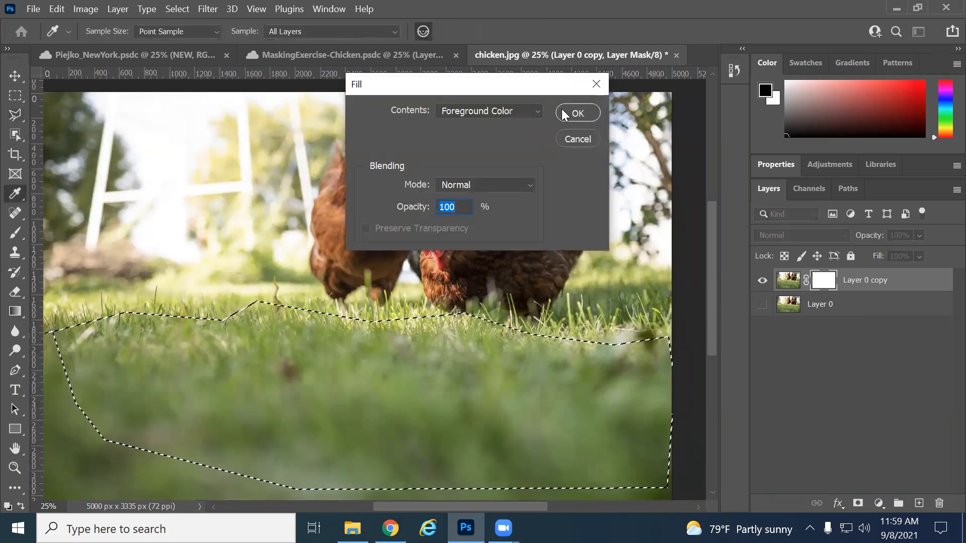
{"action": "left_click", "coordinate": [488, 112]}
{"action": "left_click", "coordinate": [488, 225]}
{"action": "left_click", "coordinate": [577, 112]}
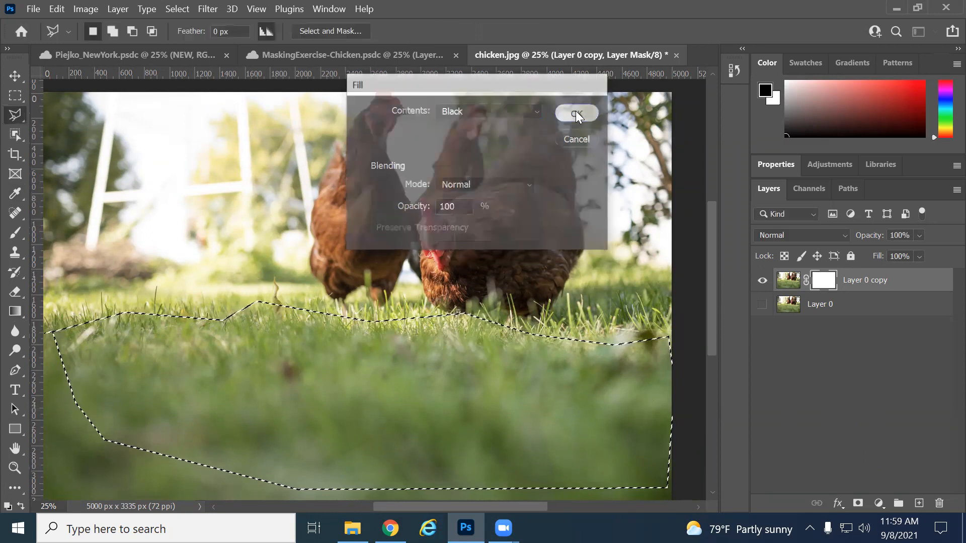
{"action": "left_click", "coordinate": [19, 100]}
{"action": "key", "text": "ctrl+d"}
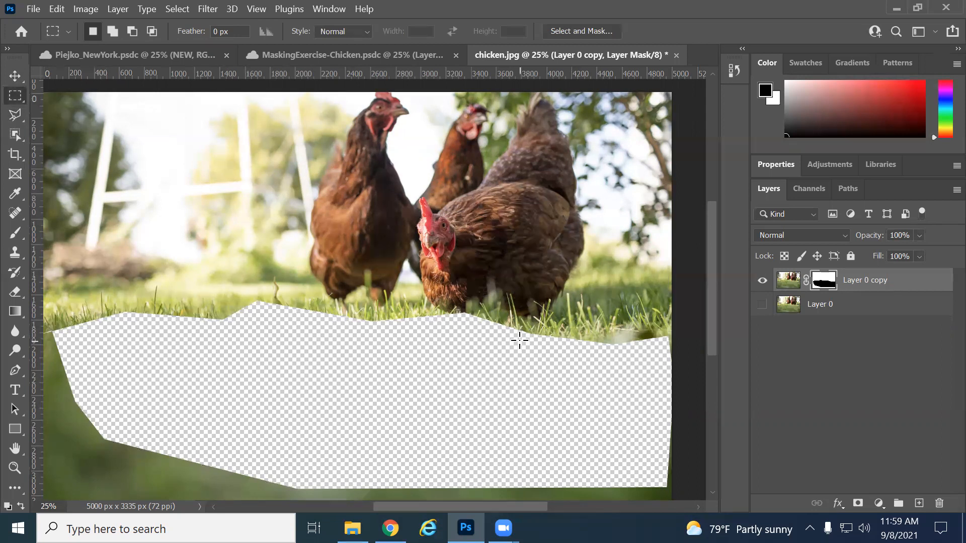
Step: Undo the black fill on the layer mask and clear the grass selection
{"action": "key", "text": "ctrl+z"}
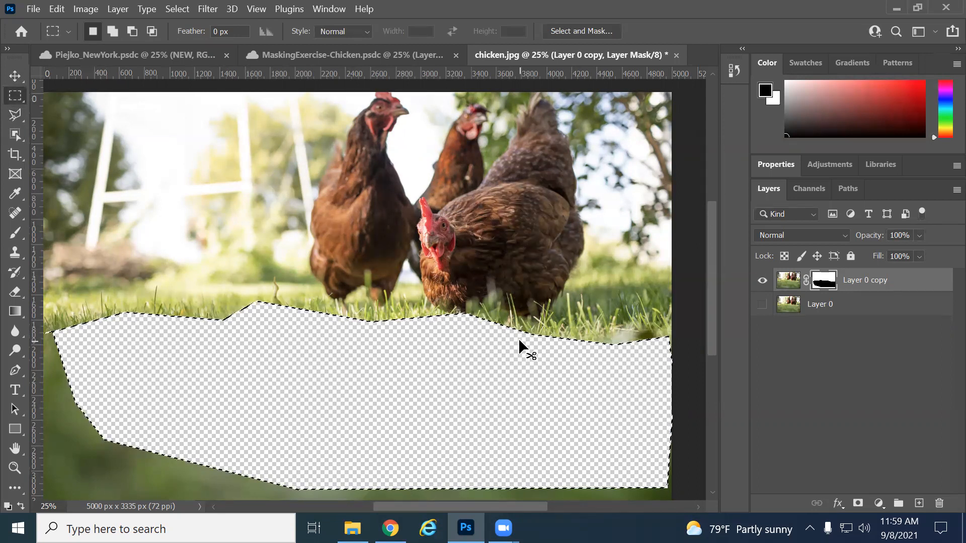
{"action": "key", "text": "ctrl+z"}
{"action": "key", "text": "ctrl+d"}
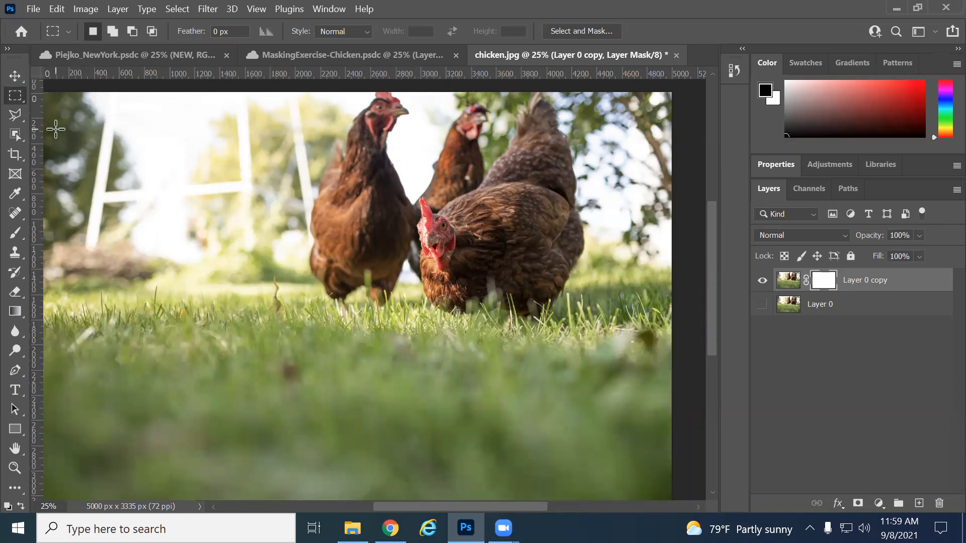
Step: Try a short upward black-to-white gradient on the Layer 0 copy mask from the grass toward the chickens' feet and undo it
{"action": "left_click", "coordinate": [16, 316]}
{"action": "left_click_drag", "start_coordinate": [335, 360], "coordinate": [333, 311]}
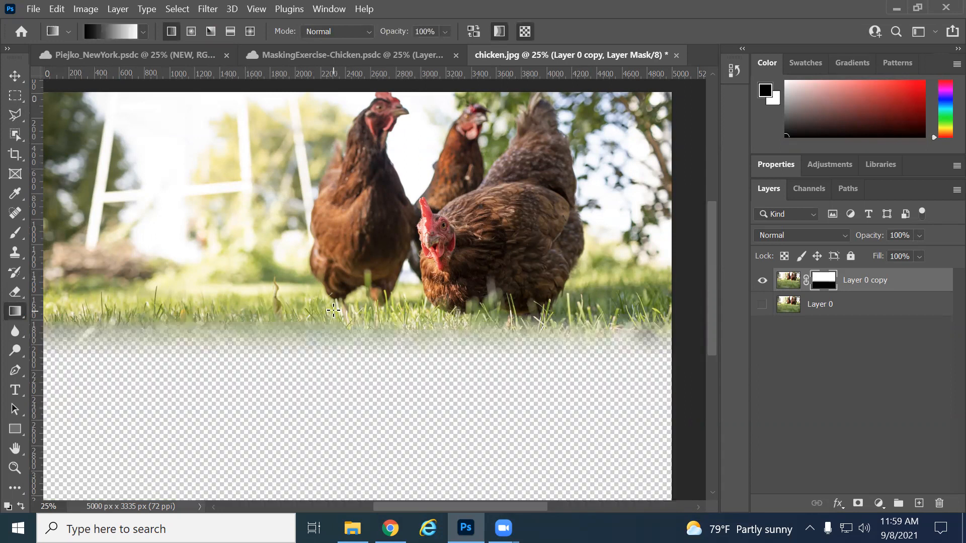
{"action": "key", "text": "ctrl+z"}
Step: Mask Layer 0 copy with a short downward black-to-white gradient from the chickens' feet into the grass, undoing two trial versions
{"action": "left_click_drag", "start_coordinate": [342, 308], "coordinate": [354, 343]}
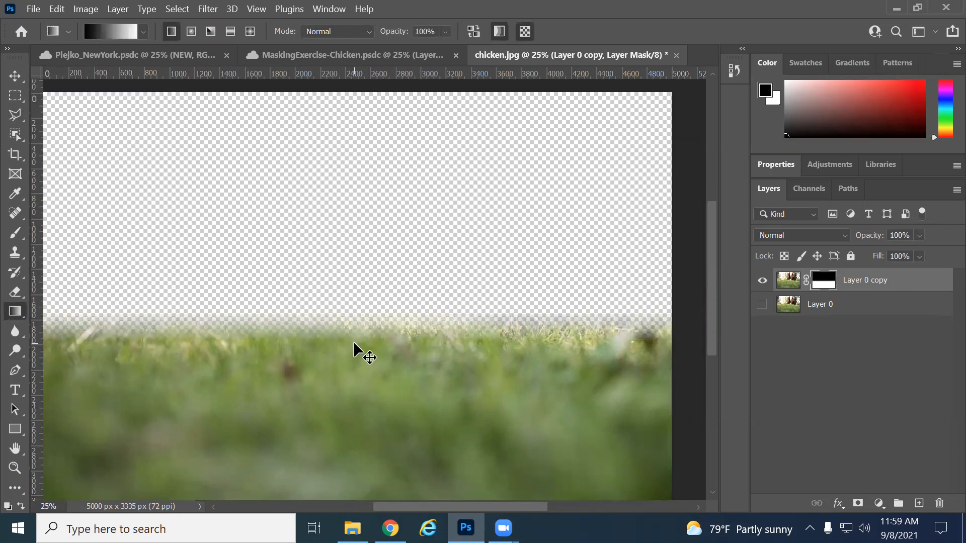
{"action": "key", "text": "ctrl+z"}
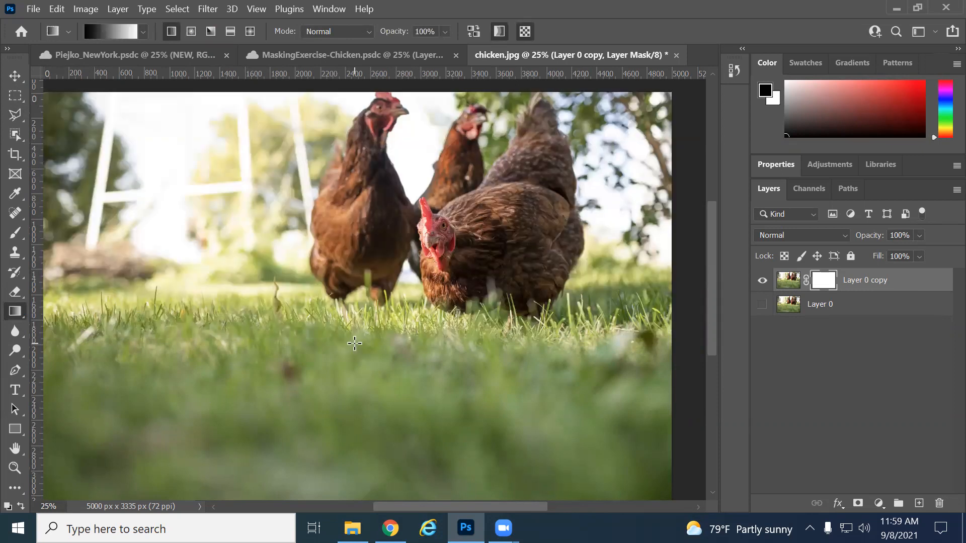
{"action": "left_click_drag", "start_coordinate": [344, 322], "coordinate": [342, 358]}
{"action": "key", "text": "ctrl+z"}
{"action": "left_click_drag", "start_coordinate": [346, 300], "coordinate": [346, 342]}
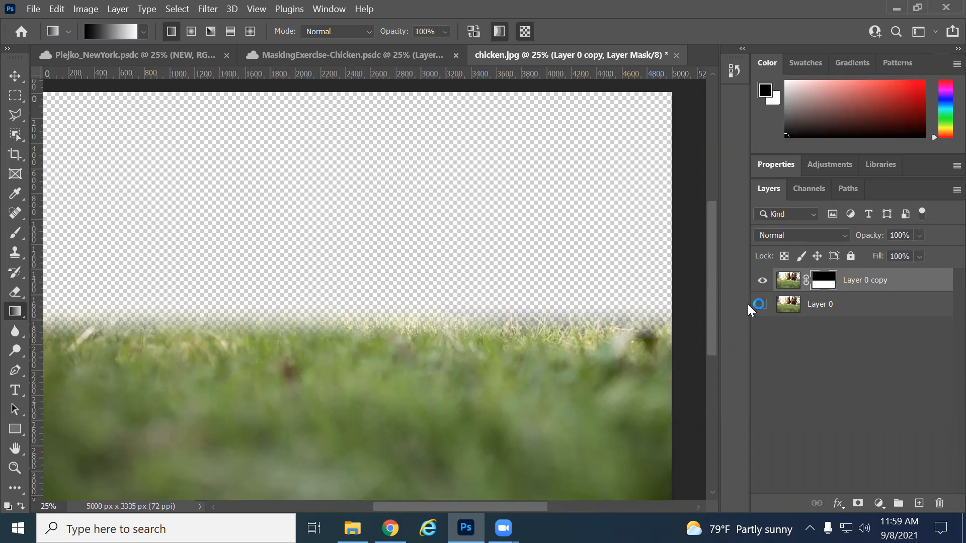
Step: Show Layer 0 beneath the masked copy and toggle Layer 0 copy off and on to compare
{"action": "left_click", "coordinate": [763, 304]}
{"action": "left_click", "coordinate": [759, 282]}
{"action": "left_click", "coordinate": [759, 281]}
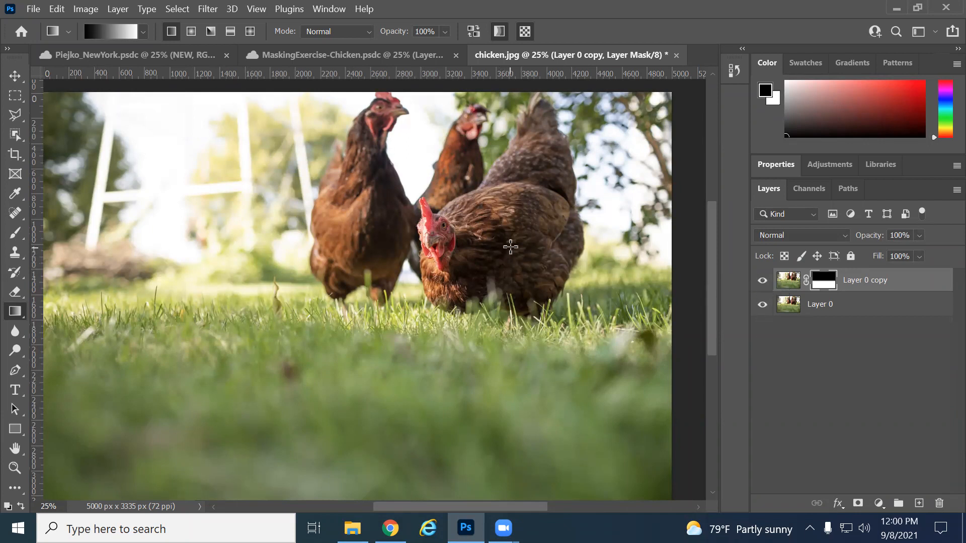
Step: Open the dog image from the Week2 folder
{"action": "left_click", "coordinate": [33, 8]}
{"action": "left_click", "coordinate": [47, 41]}
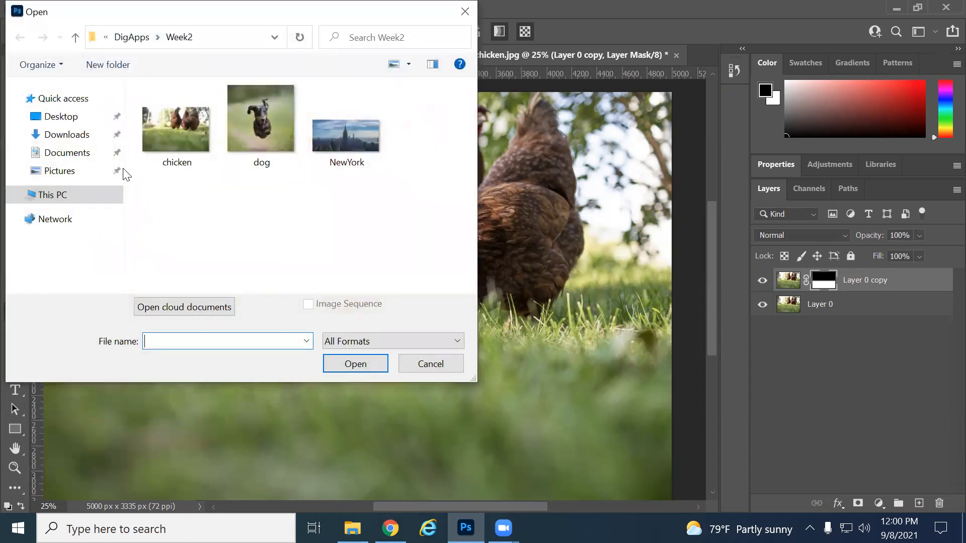
{"action": "left_click", "coordinate": [234, 147]}
{"action": "left_click", "coordinate": [344, 365]}
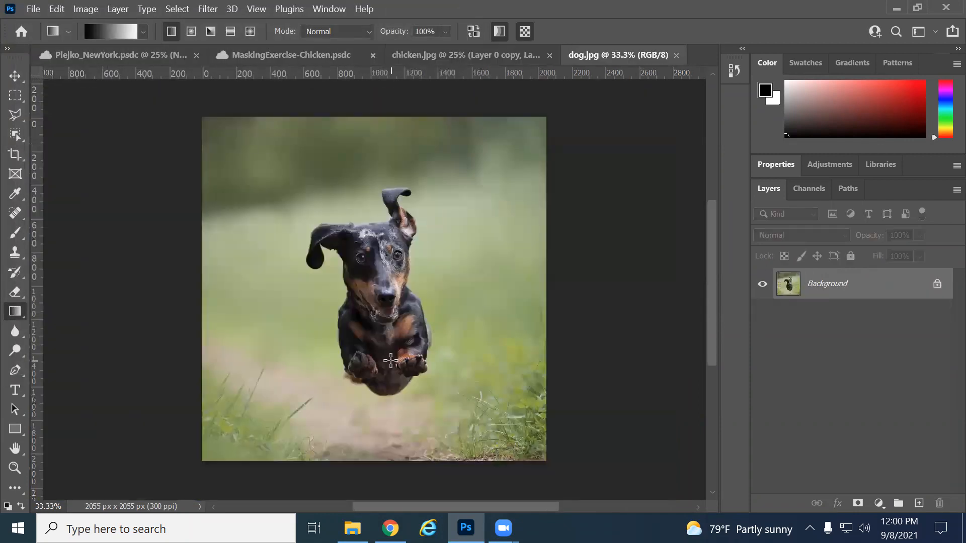
Step: Expand the toolbar to two columns and enter Quick Mask mode on the dog photo
{"action": "key", "text": "z"}
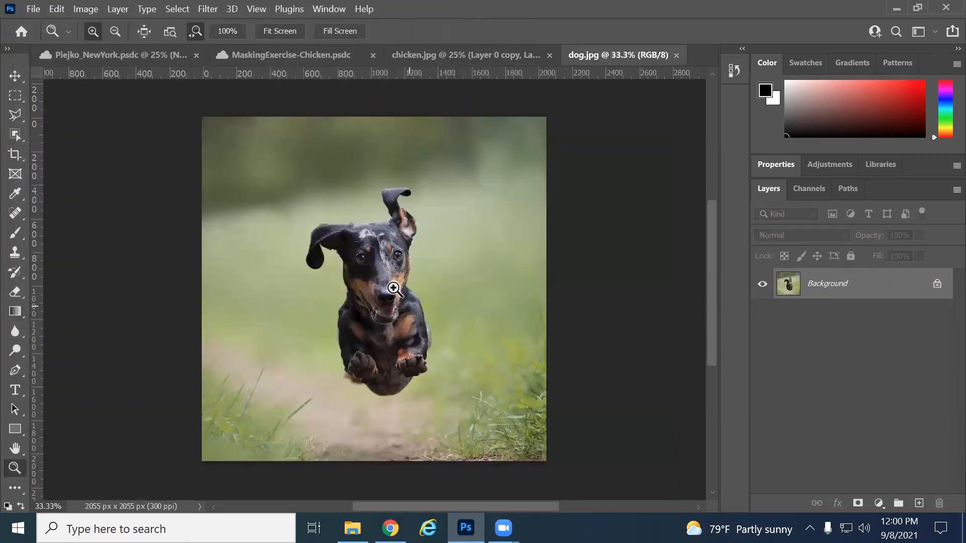
{"action": "left_click", "coordinate": [394, 289]}
{"action": "left_click", "coordinate": [394, 288]}
{"action": "left_click", "coordinate": [394, 288]}
{"action": "left_click", "coordinate": [488, 391], "text": "alt"}
{"action": "left_click", "coordinate": [497, 400], "text": "alt"}
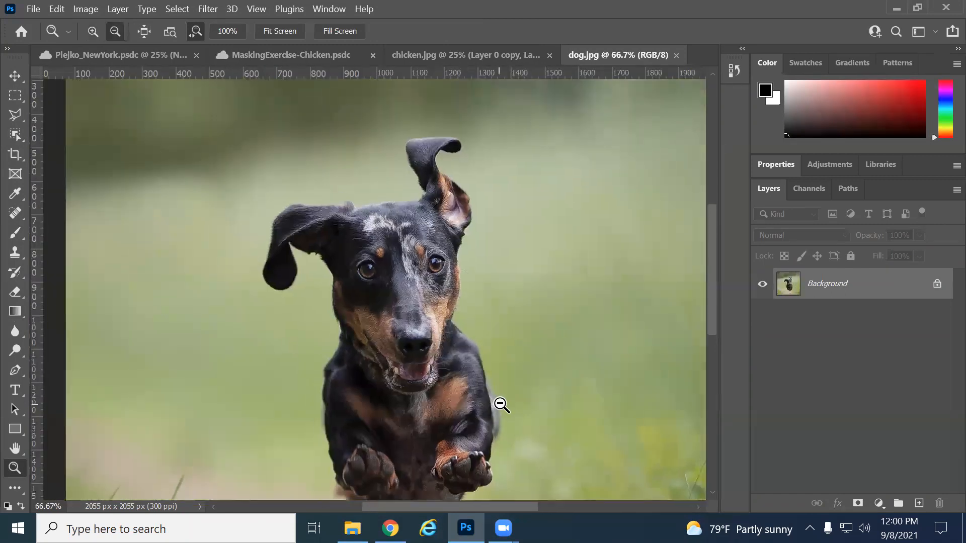
{"action": "left_click_drag", "start_coordinate": [518, 409], "coordinate": [503, 316]}
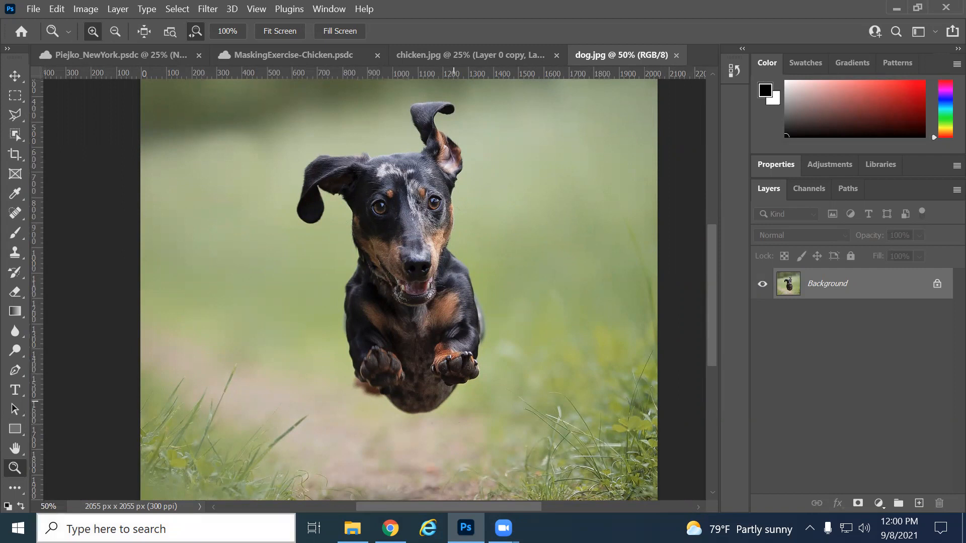
{"action": "scroll", "coordinate": [19, 487], "scroll_direction": "down", "scroll_amount": 1}
{"action": "left_click", "coordinate": [19, 488]}
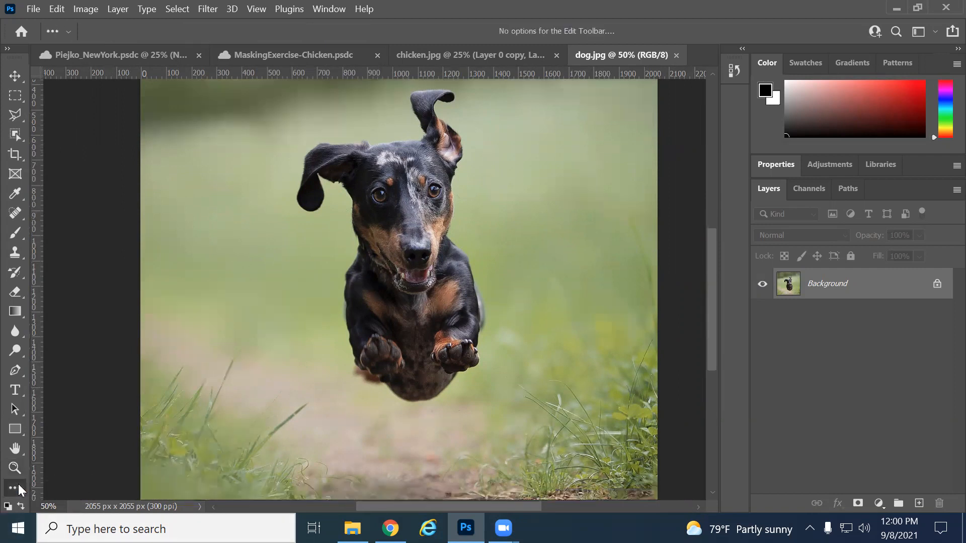
{"action": "left_click", "coordinate": [8, 49]}
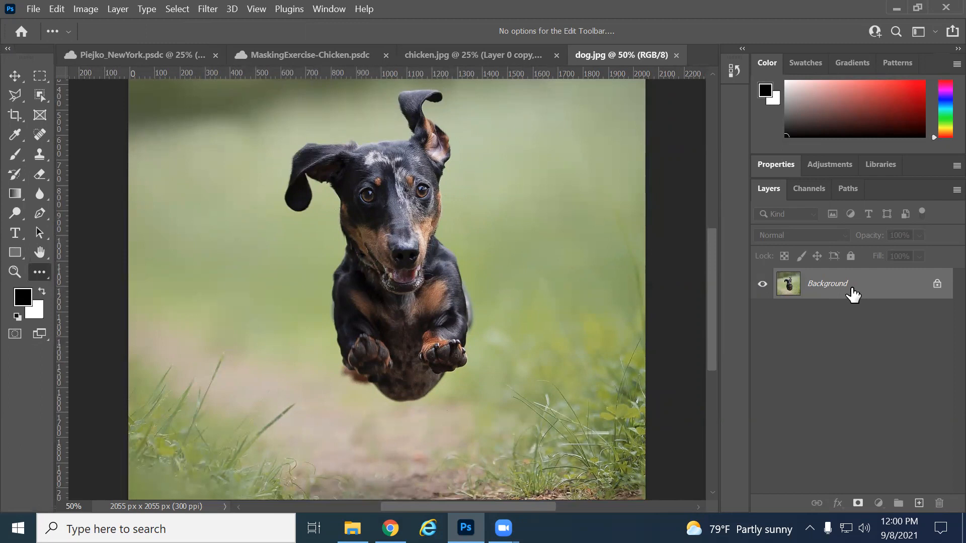
{"action": "left_click", "coordinate": [15, 335]}
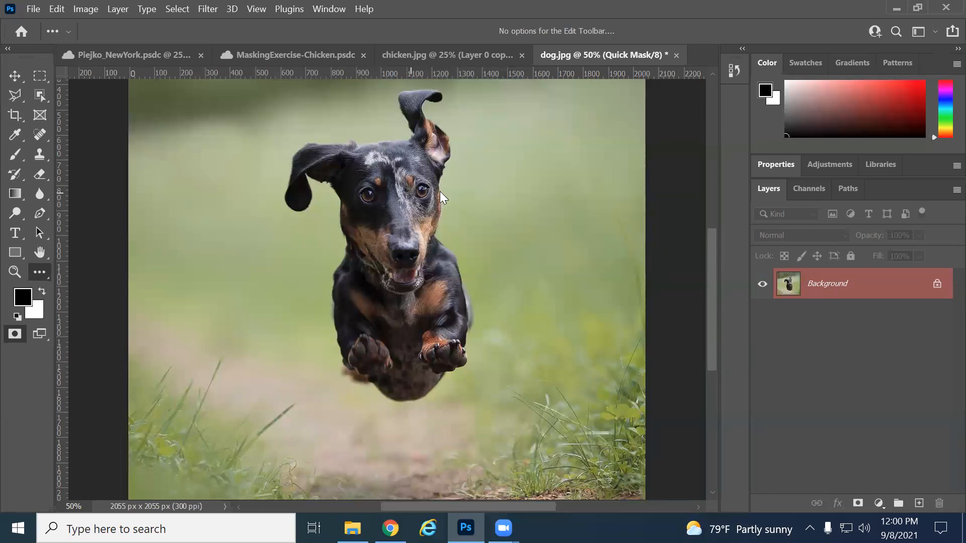
Step: Paint black over the dog's whole head and both ears in the Quick Mask, enlarging the soft brush to 125
{"action": "key", "text": "b"}
{"action": "left_click_drag", "start_coordinate": [408, 190], "coordinate": [401, 186]}
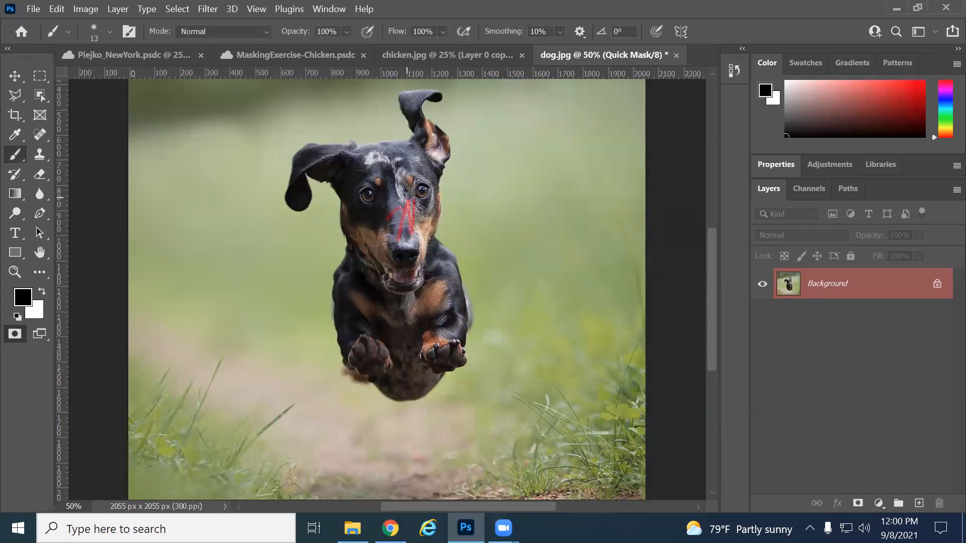
{"action": "key", "text": "bracketright"}
{"action": "key", "text": "bracketright"}
{"action": "key", "text": "bracketright"}
{"action": "key", "text": "bracketright"}
{"action": "key", "text": "bracketright"}
{"action": "mouse_move", "coordinate": [380, 186]}
{"action": "left_mouse_down"}
{"action": "mouse_move", "coordinate": [382, 223]}
{"action": "mouse_move", "coordinate": [390, 176]}
{"action": "mouse_move", "coordinate": [404, 179]}
{"action": "mouse_move", "coordinate": [397, 286]}
{"action": "mouse_move", "coordinate": [409, 168]}
{"action": "mouse_move", "coordinate": [404, 245]}
{"action": "mouse_move", "coordinate": [423, 210]}
{"action": "mouse_move", "coordinate": [429, 225]}
{"action": "mouse_move", "coordinate": [429, 177]}
{"action": "mouse_move", "coordinate": [444, 149]}
{"action": "mouse_move", "coordinate": [416, 100]}
{"action": "mouse_move", "coordinate": [439, 98]}
{"action": "mouse_move", "coordinate": [412, 93]}
{"action": "mouse_move", "coordinate": [401, 107]}
{"action": "mouse_move", "coordinate": [423, 138]}
{"action": "mouse_move", "coordinate": [420, 126]}
{"action": "mouse_move", "coordinate": [404, 105]}
{"action": "mouse_move", "coordinate": [431, 150]}
{"action": "mouse_move", "coordinate": [429, 169]}
{"action": "mouse_move", "coordinate": [406, 146]}
{"action": "mouse_move", "coordinate": [356, 156]}
{"action": "mouse_move", "coordinate": [311, 147]}
{"action": "mouse_move", "coordinate": [298, 151]}
{"action": "mouse_move", "coordinate": [292, 176]}
{"action": "mouse_move", "coordinate": [288, 202]}
{"action": "mouse_move", "coordinate": [299, 208]}
{"action": "mouse_move", "coordinate": [318, 166]}
{"action": "mouse_move", "coordinate": [395, 296]}
{"action": "mouse_move", "coordinate": [420, 281]}
{"action": "mouse_move", "coordinate": [421, 244]}
{"action": "mouse_move", "coordinate": [386, 280]}
{"action": "mouse_move", "coordinate": [403, 278]}
{"action": "mouse_move", "coordinate": [417, 229]}
{"action": "mouse_move", "coordinate": [383, 241]}
{"action": "mouse_move", "coordinate": [363, 187]}
{"action": "mouse_move", "coordinate": [400, 201]}
{"action": "mouse_move", "coordinate": [418, 186]}
{"action": "mouse_move", "coordinate": [382, 169]}
{"action": "mouse_move", "coordinate": [369, 185]}
{"action": "mouse_move", "coordinate": [314, 162]}
{"action": "mouse_move", "coordinate": [353, 161]}
{"action": "mouse_move", "coordinate": [302, 165]}
{"action": "mouse_move", "coordinate": [323, 156]}
{"action": "left_mouse_up"}
{"action": "key", "text": "bracketright"}
{"action": "key", "text": "bracketright"}
{"action": "key", "text": "bracketright"}
{"action": "key", "text": "bracketright"}
{"action": "key", "text": "bracketright"}
{"action": "key", "text": "bracketright"}
{"action": "key", "text": "bracketleft"}
{"action": "key", "text": "bracketleft"}
{"action": "mouse_move", "coordinate": [421, 166]}
{"action": "left_mouse_down"}
{"action": "mouse_move", "coordinate": [434, 169]}
{"action": "mouse_move", "coordinate": [433, 160]}
{"action": "left_mouse_up"}
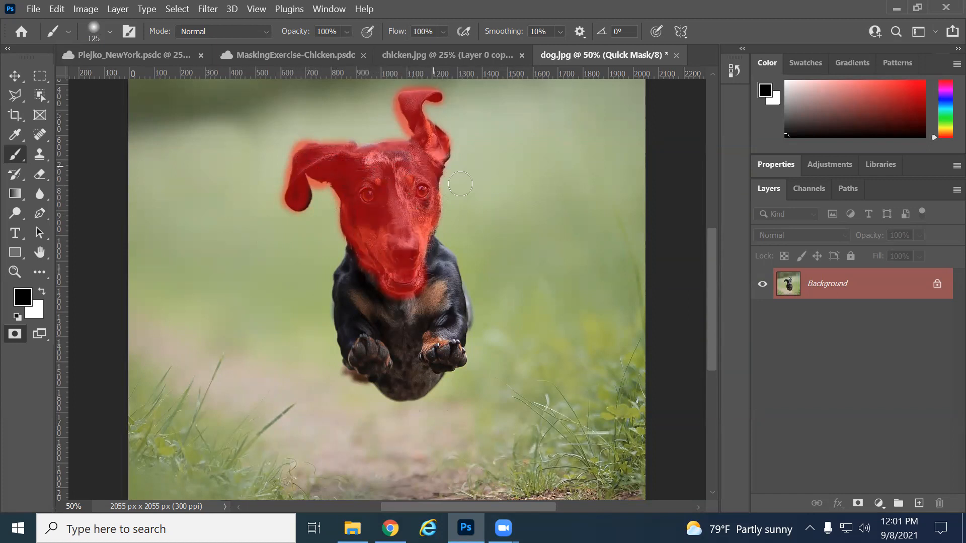
Step: Switch repeatedly between Quick Mask and standard mode to compare the painted overlay with the selection it produces
{"action": "left_click", "coordinate": [15, 340]}
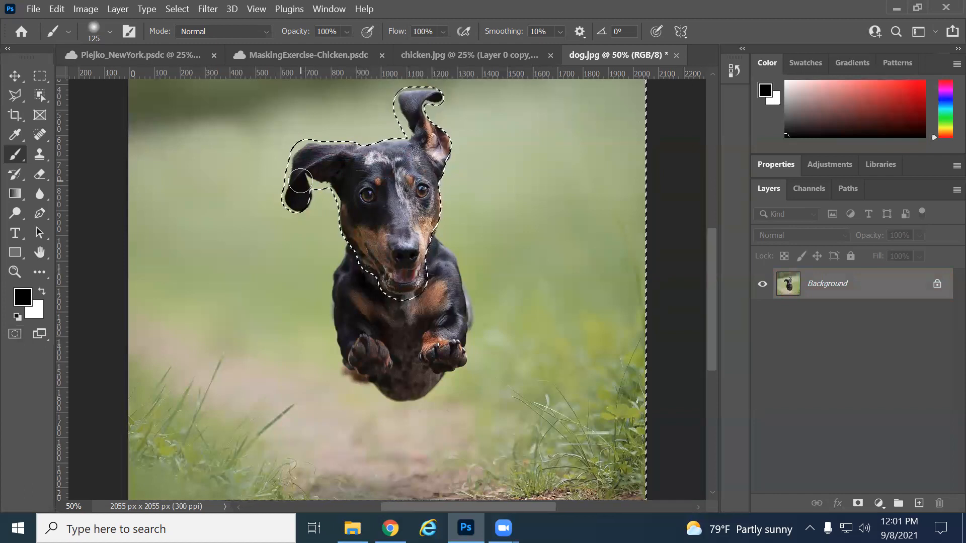
{"action": "left_click", "coordinate": [14, 338]}
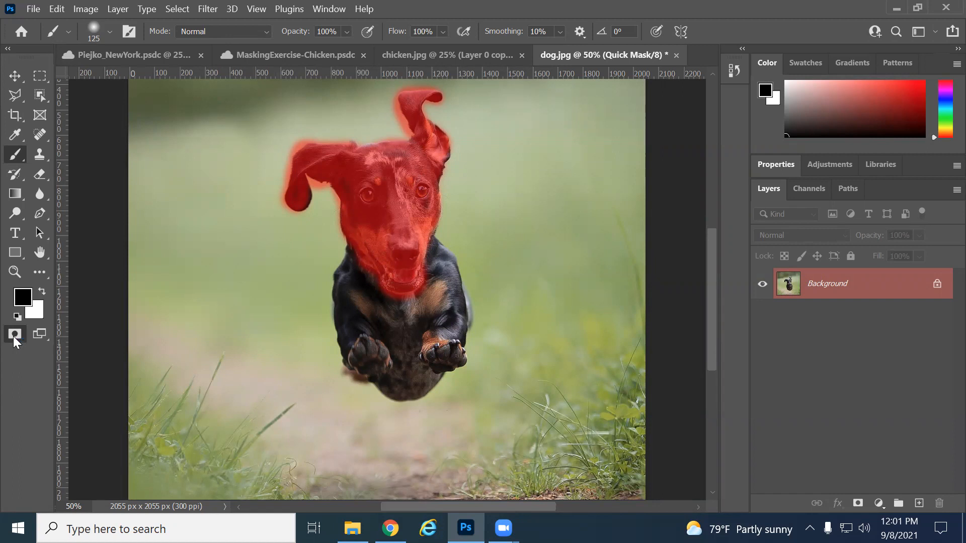
{"action": "left_click", "coordinate": [15, 334]}
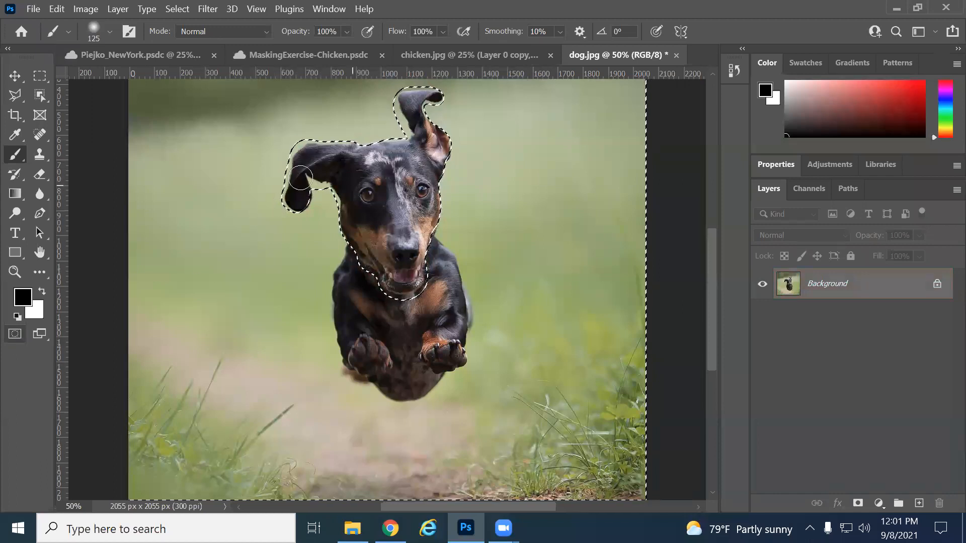
{"action": "left_click", "coordinate": [15, 334]}
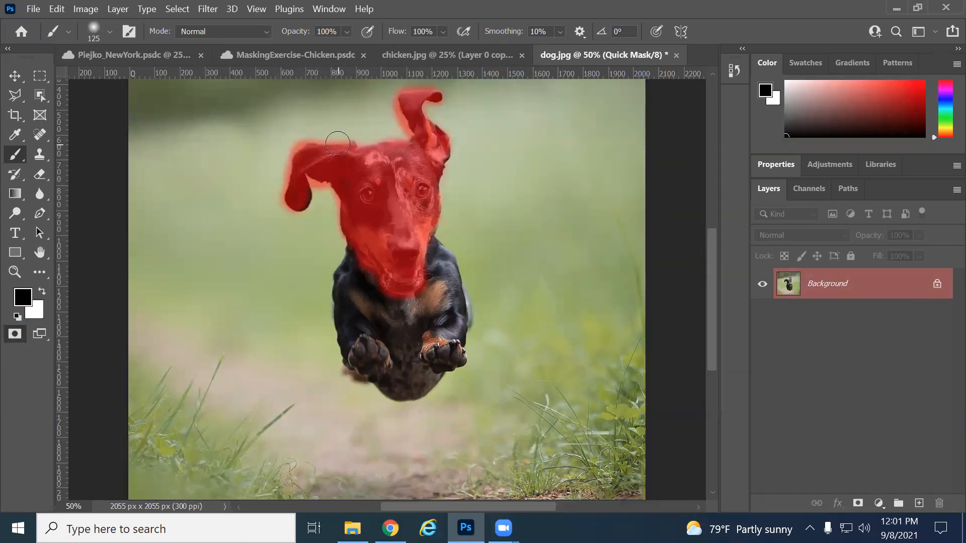
{"action": "left_click", "coordinate": [15, 334]}
{"action": "left_click", "coordinate": [15, 335]}
{"action": "left_click", "coordinate": [15, 335]}
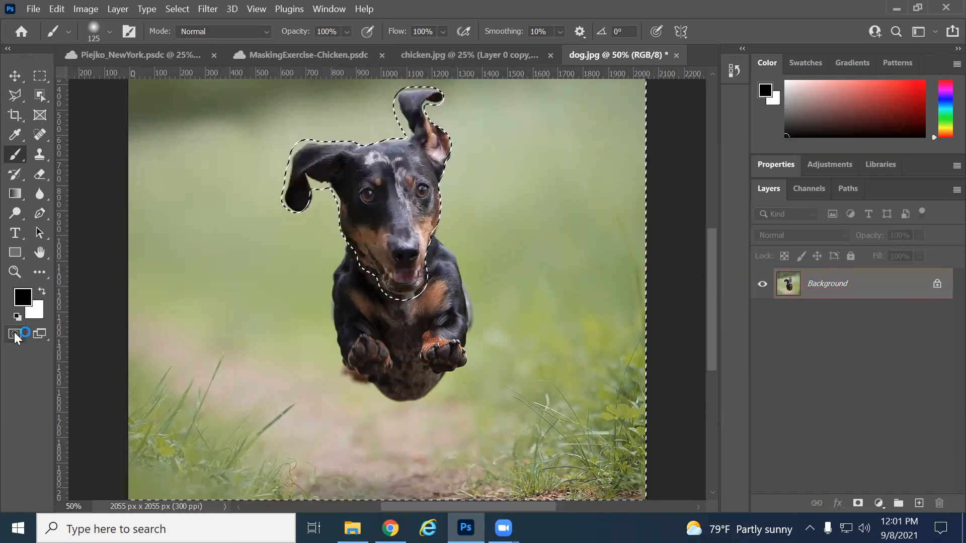
{"action": "left_click", "coordinate": [15, 336]}
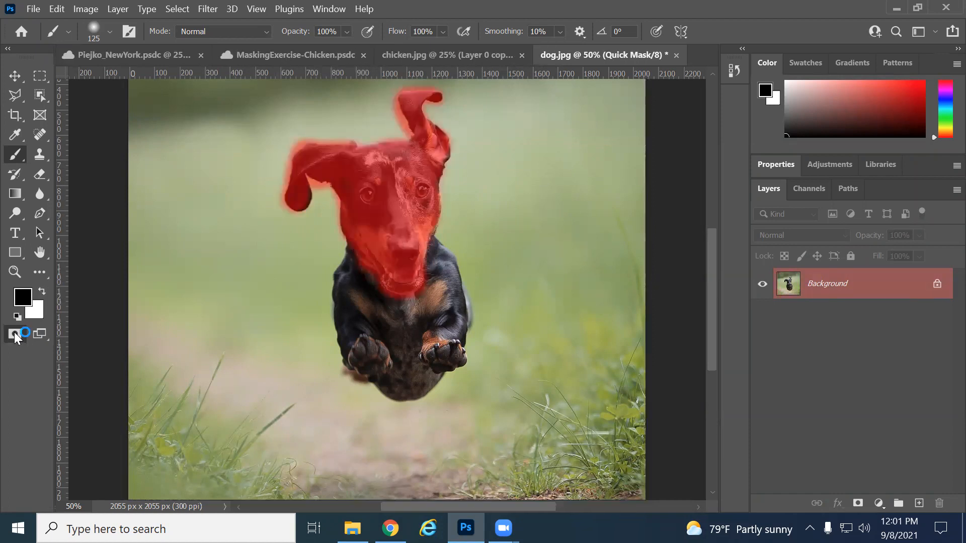
Step: Make the Quick Mask color indicate Selected Areas and toggle between Quick Mask and standard mode to compare overlay and selection
{"action": "double_click", "coordinate": [15, 335]}
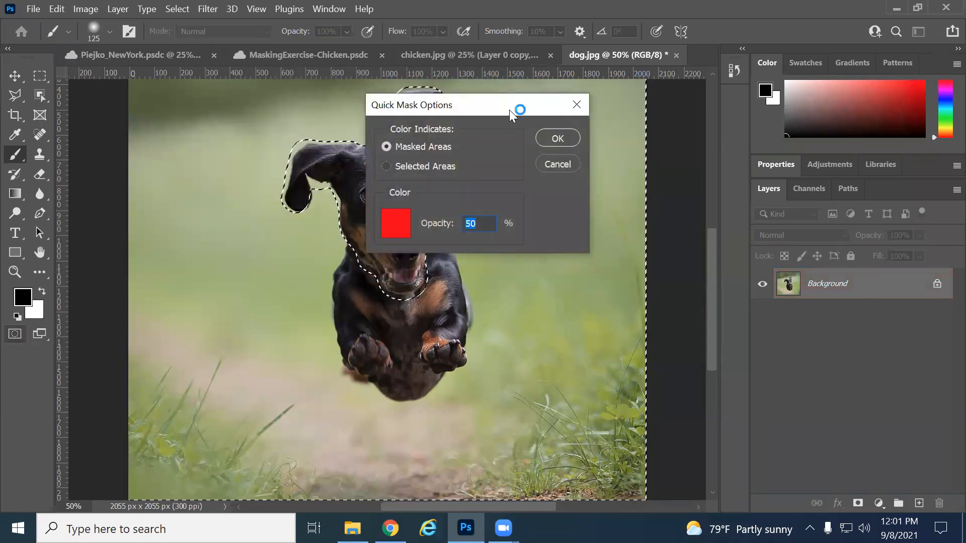
{"action": "left_click_drag", "start_coordinate": [509, 110], "coordinate": [707, 140]}
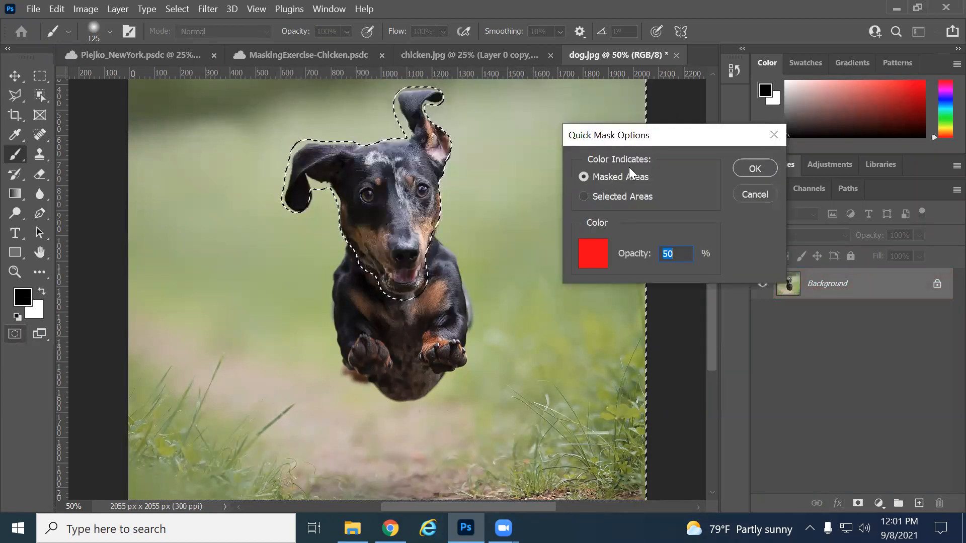
{"action": "left_click", "coordinate": [624, 197]}
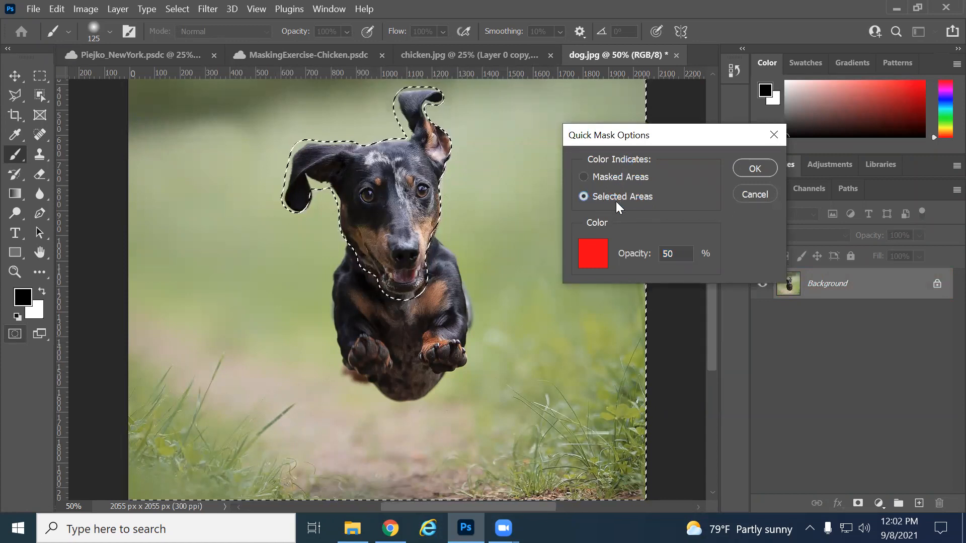
{"action": "left_click", "coordinate": [746, 169]}
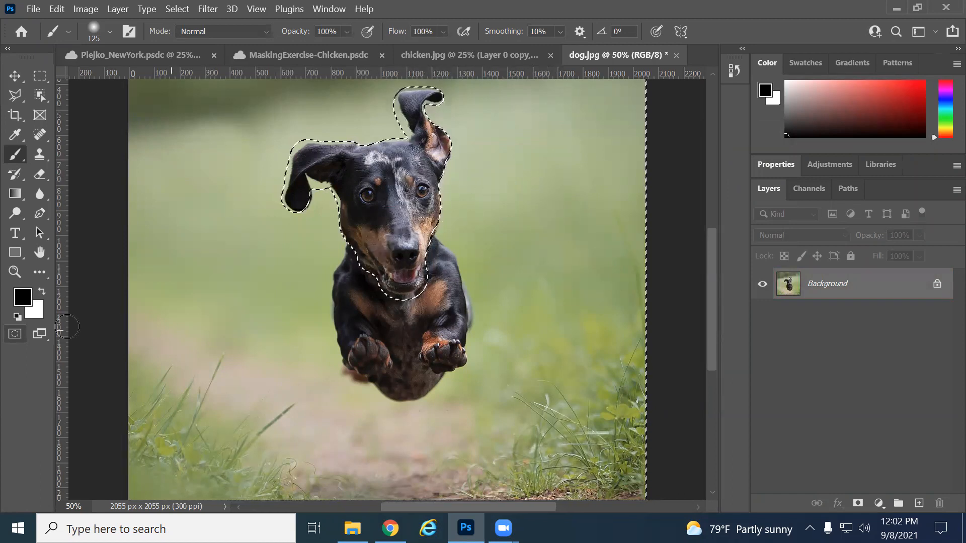
{"action": "left_click", "coordinate": [13, 338]}
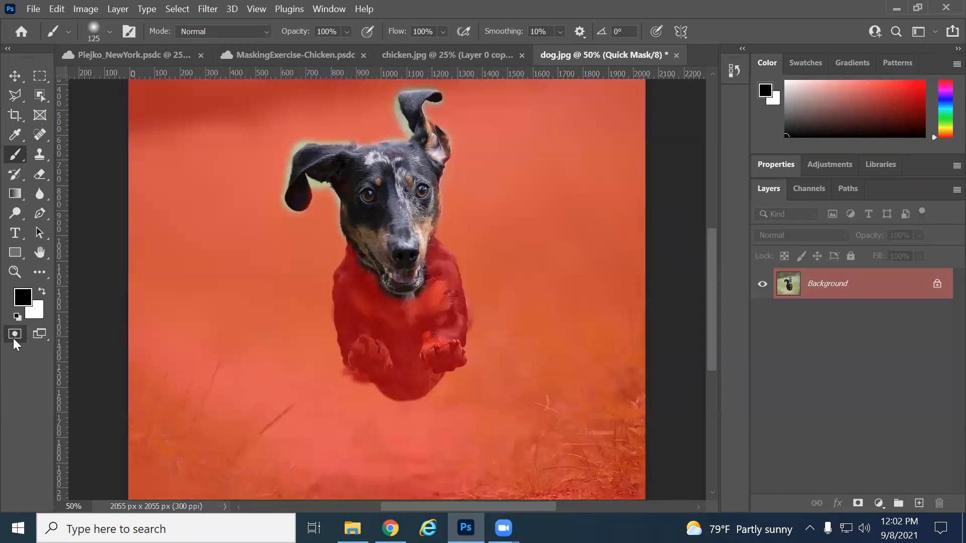
{"action": "left_click", "coordinate": [13, 338]}
{"action": "left_click", "coordinate": [13, 337]}
{"action": "left_click", "coordinate": [16, 339]}
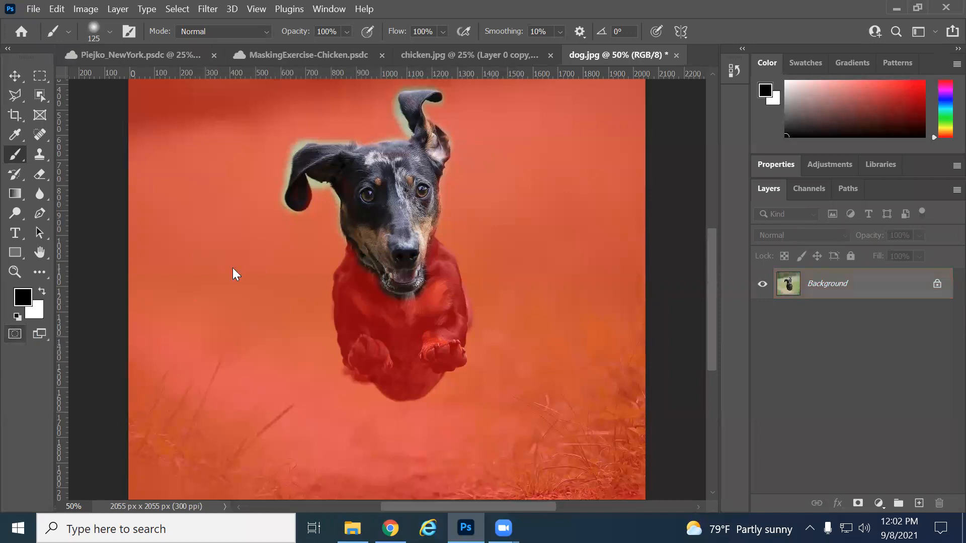
Step: Restore the Quick Mask color to Masked Areas, and try a black stroke below the dog's chin before undoing it
{"action": "double_click", "coordinate": [15, 334]}
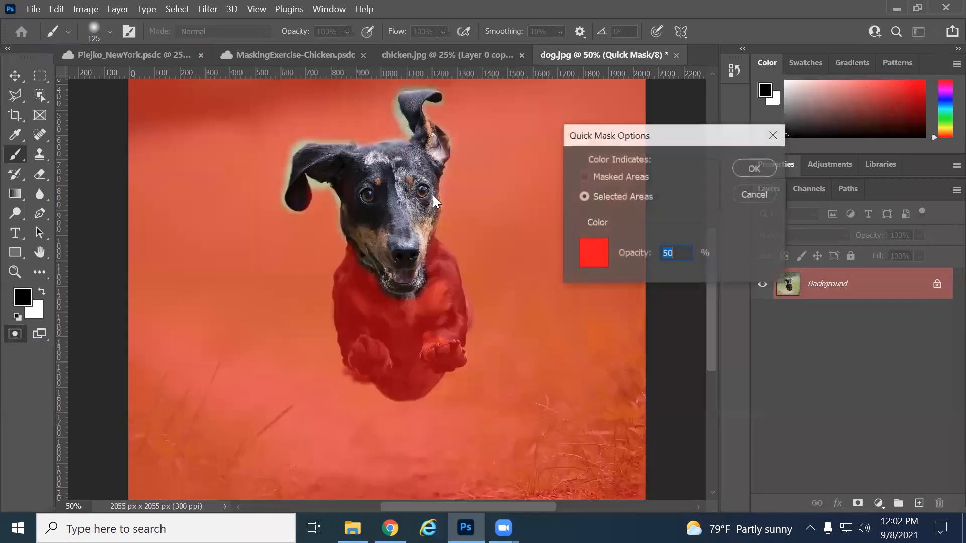
{"action": "left_click", "coordinate": [737, 172]}
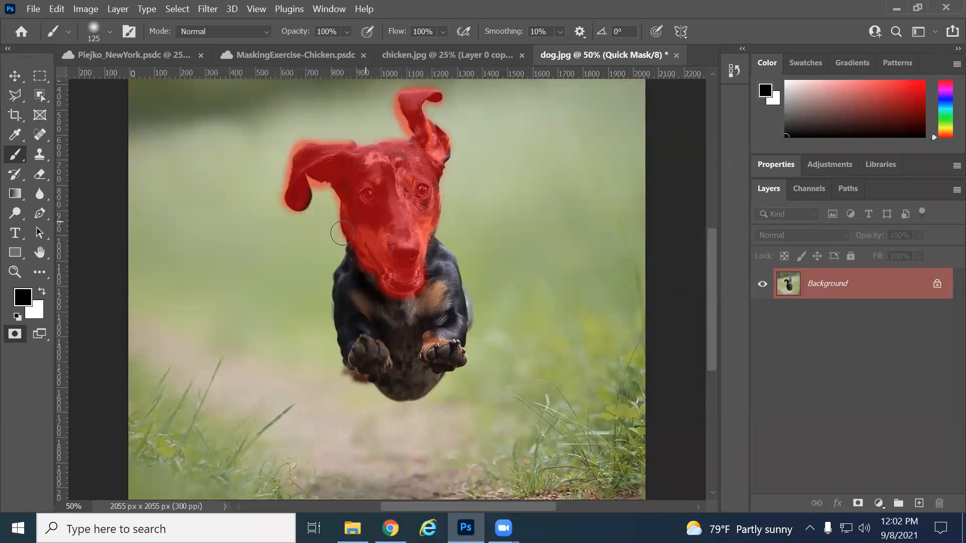
{"action": "left_click_drag", "start_coordinate": [390, 297], "coordinate": [397, 285]}
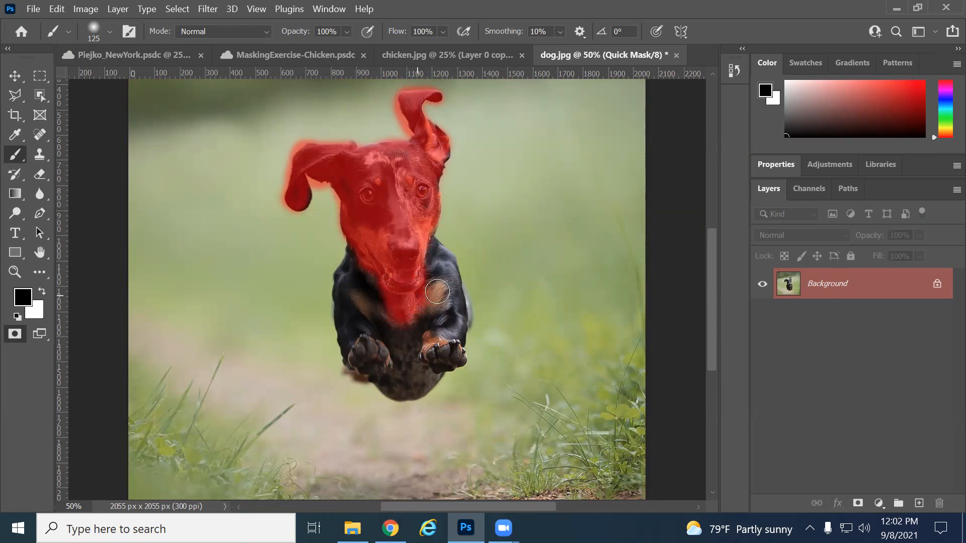
{"action": "key", "text": "ctrl+z"}
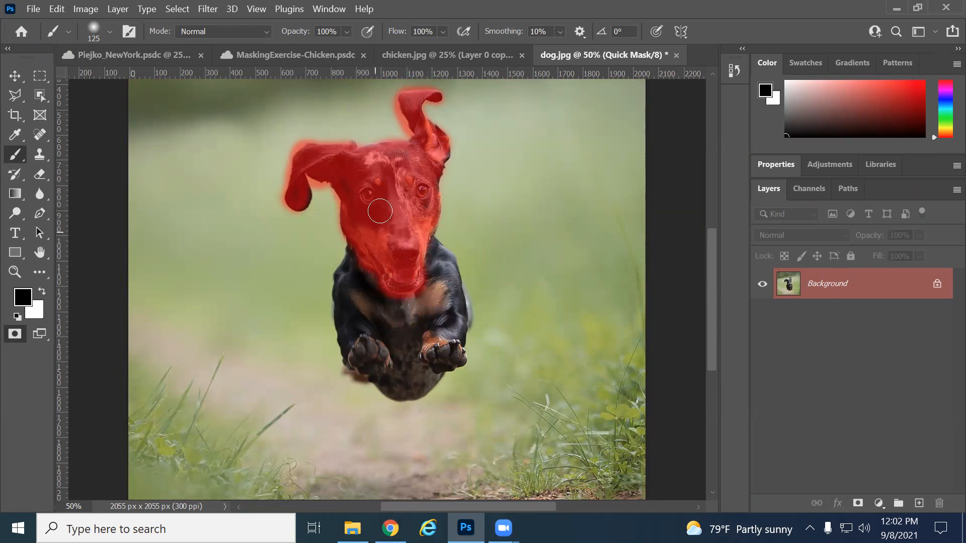
Step: Paint white with a soft 35 brush to trim the Quick Mask fringe outside the drooping ear, and return to standard mode
{"action": "left_click", "coordinate": [42, 293]}
{"action": "key", "text": "bracketleft"}
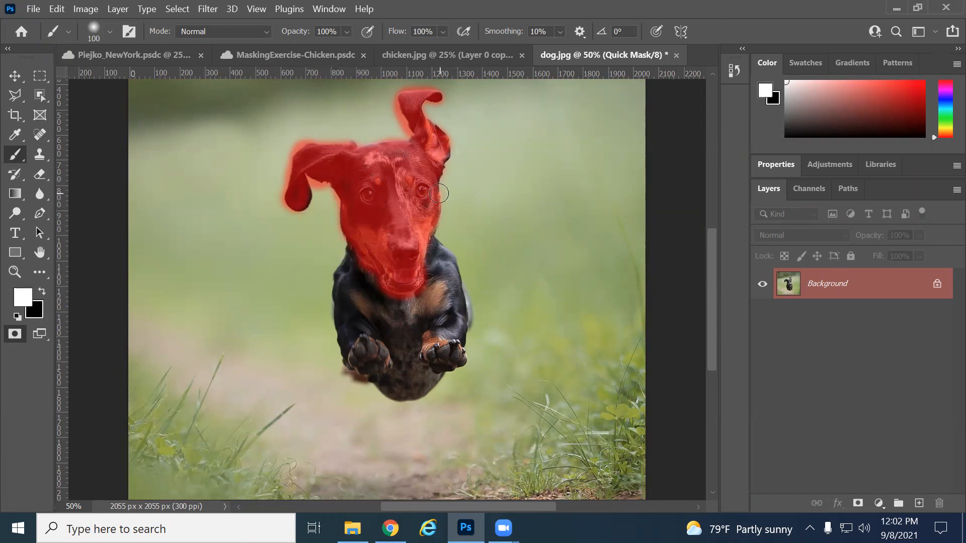
{"action": "key", "text": "bracketleft"}
{"action": "key", "text": "bracketleft"}
{"action": "key", "text": "bracketleft"}
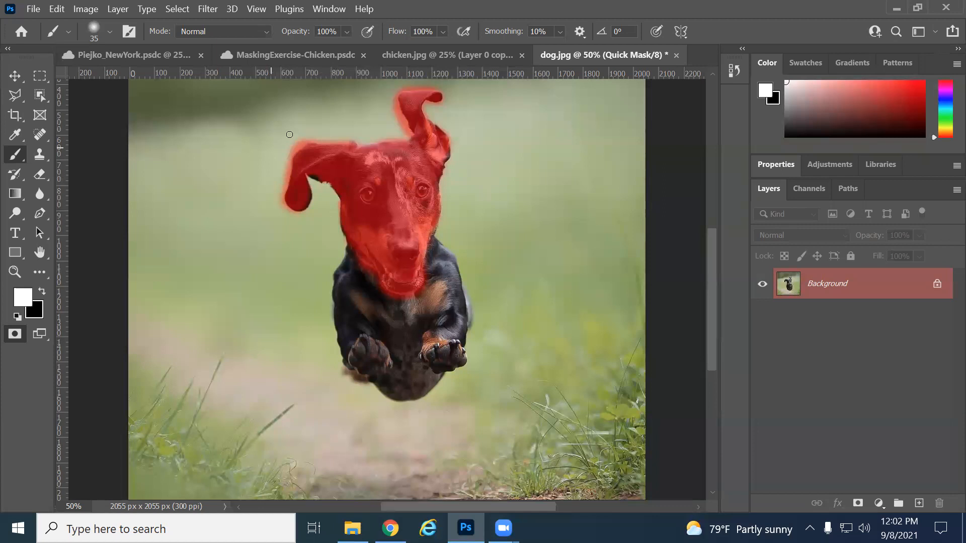
{"action": "left_click_drag", "start_coordinate": [286, 184], "coordinate": [287, 212]}
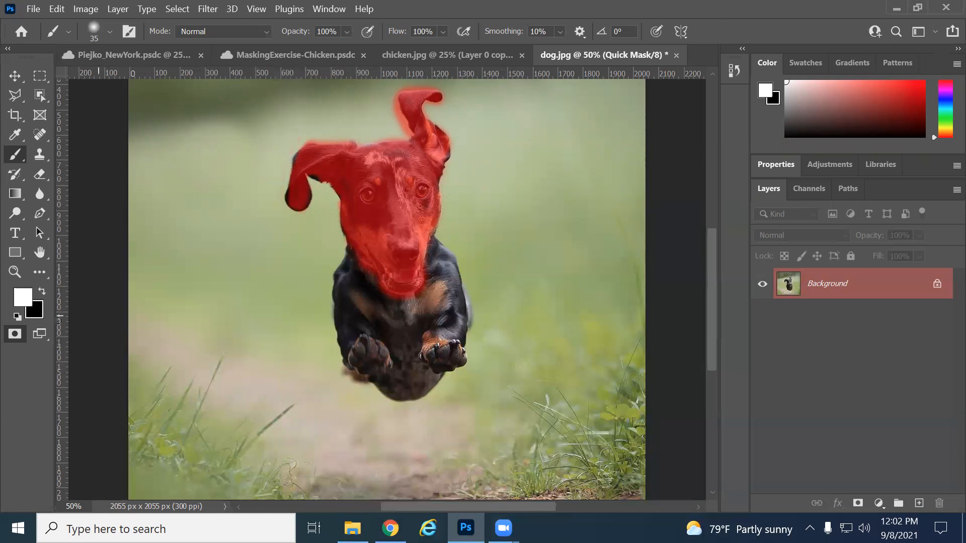
{"action": "left_click", "coordinate": [15, 333]}
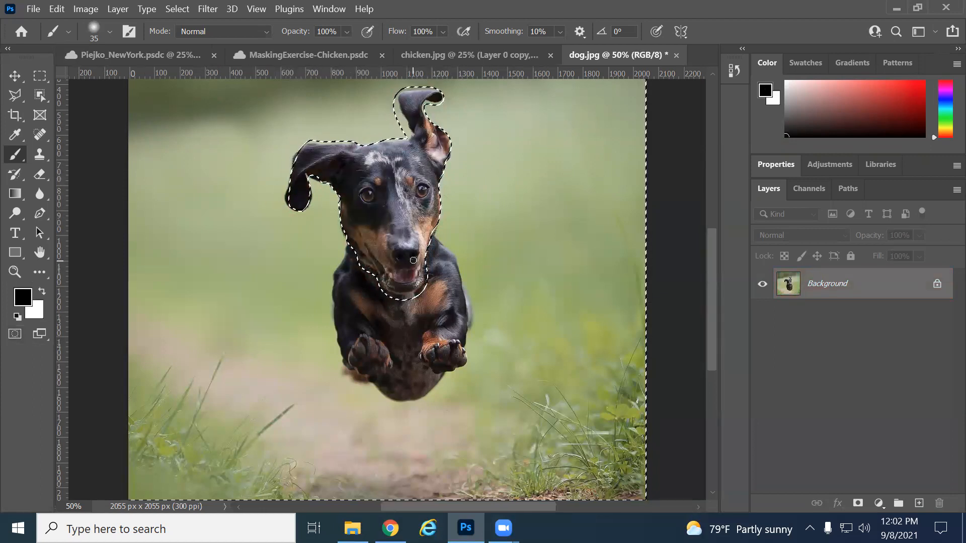
Step: Add a layer mask from the selection to hide the dog's head, and delete that mask without applying it
{"action": "right_click", "coordinate": [818, 284]}
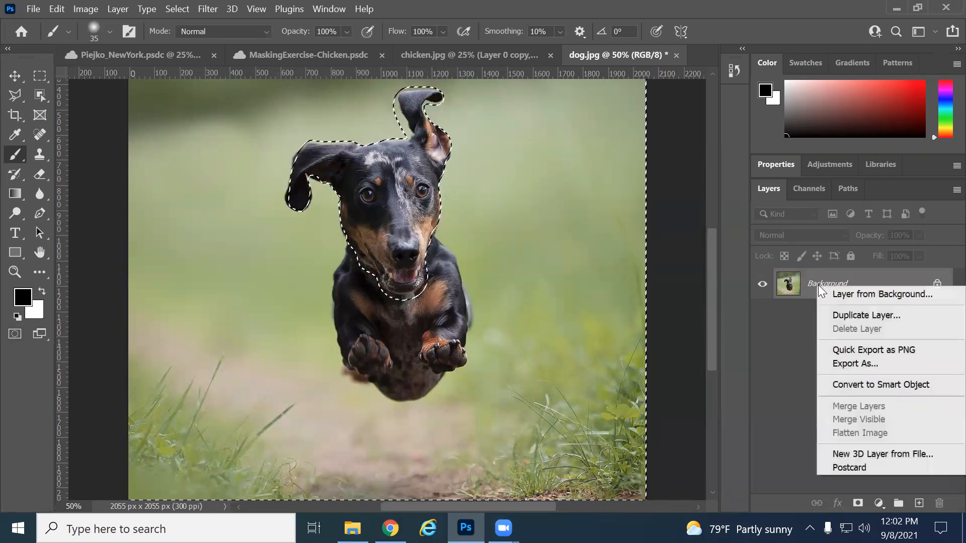
{"action": "left_click", "coordinate": [792, 324]}
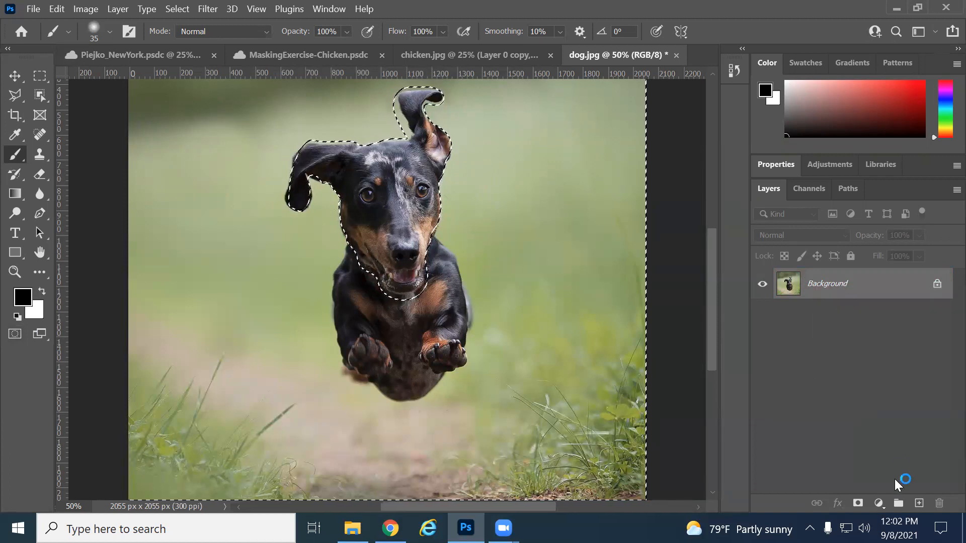
{"action": "left_click", "coordinate": [857, 503], "text": "alt"}
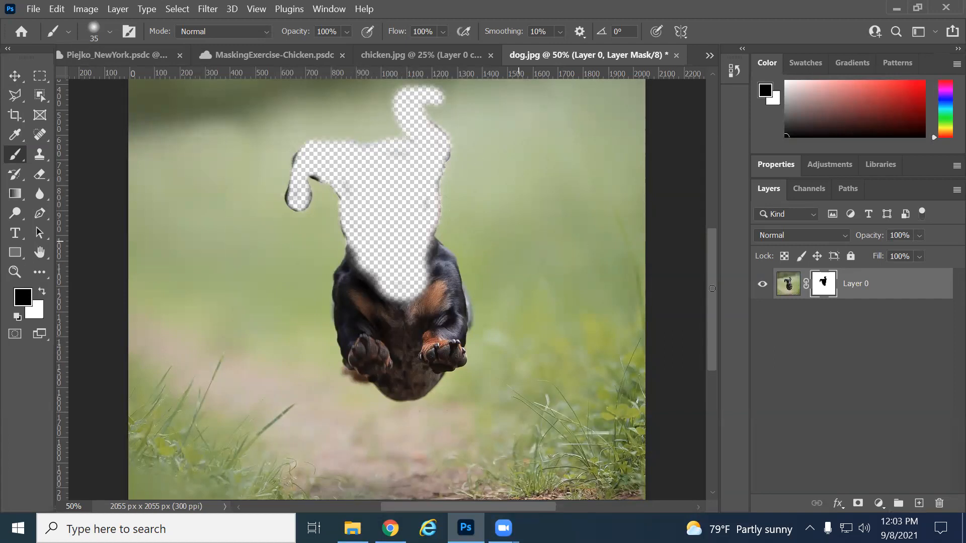
{"action": "left_click", "coordinate": [940, 504]}
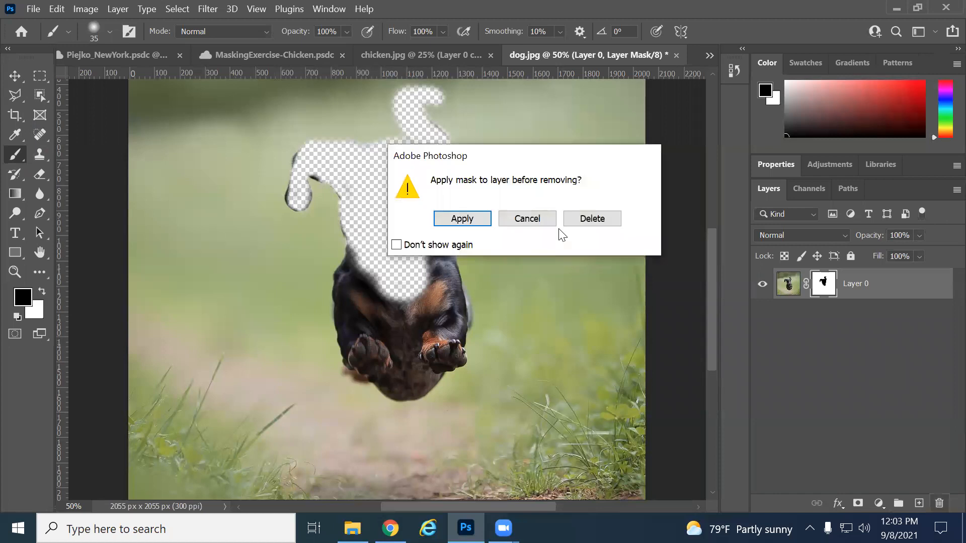
{"action": "left_click", "coordinate": [599, 221]}
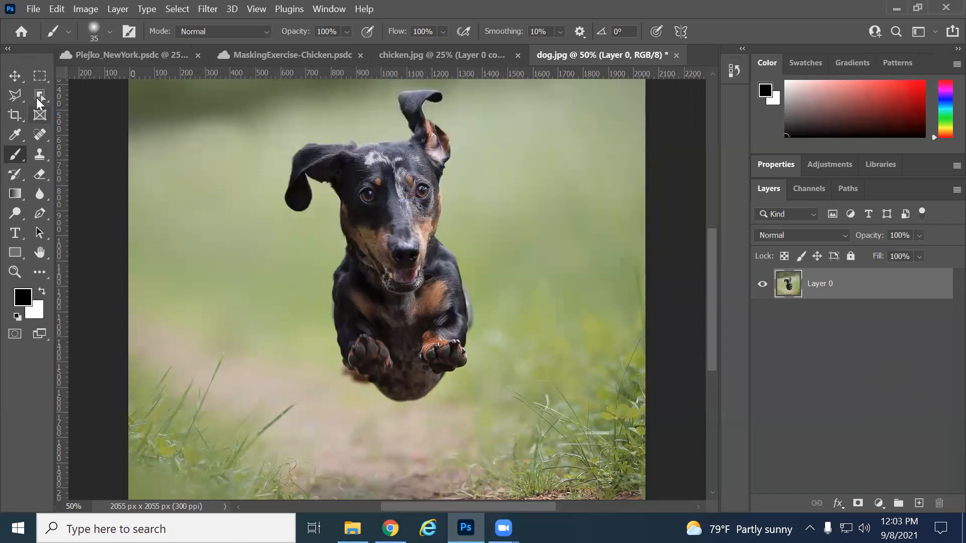
Step: Try a layer mask made from a rectangular marquee around the dog, undo the mask, and deselect
{"action": "left_click", "coordinate": [39, 76]}
{"action": "left_click_drag", "start_coordinate": [312, 112], "coordinate": [471, 375]}
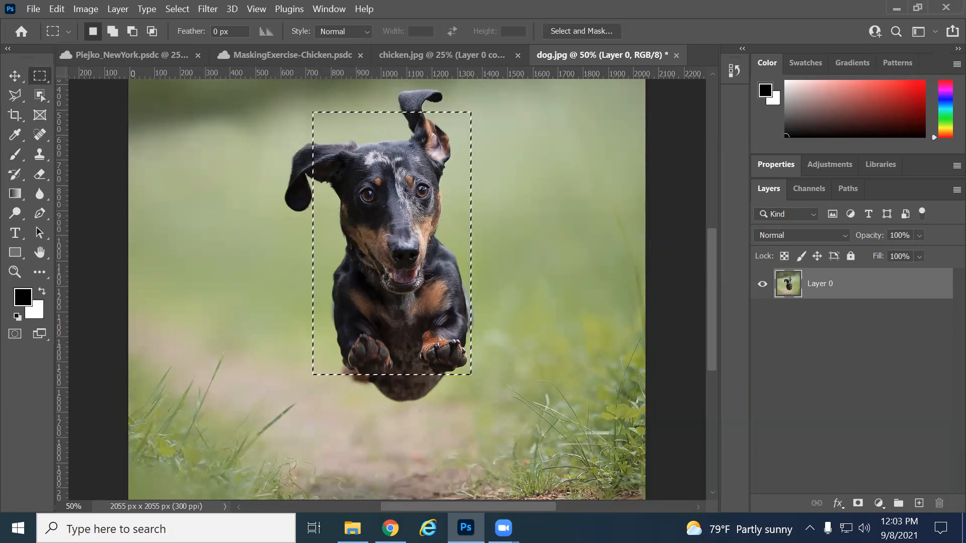
{"action": "left_click", "coordinate": [859, 503]}
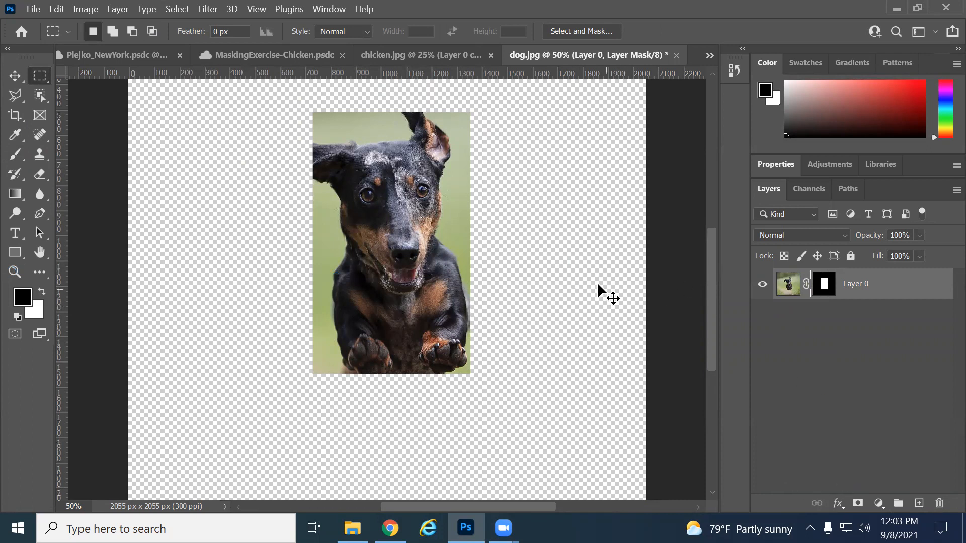
{"action": "key", "text": "ctrl+z"}
{"action": "key", "text": "ctrl+d"}
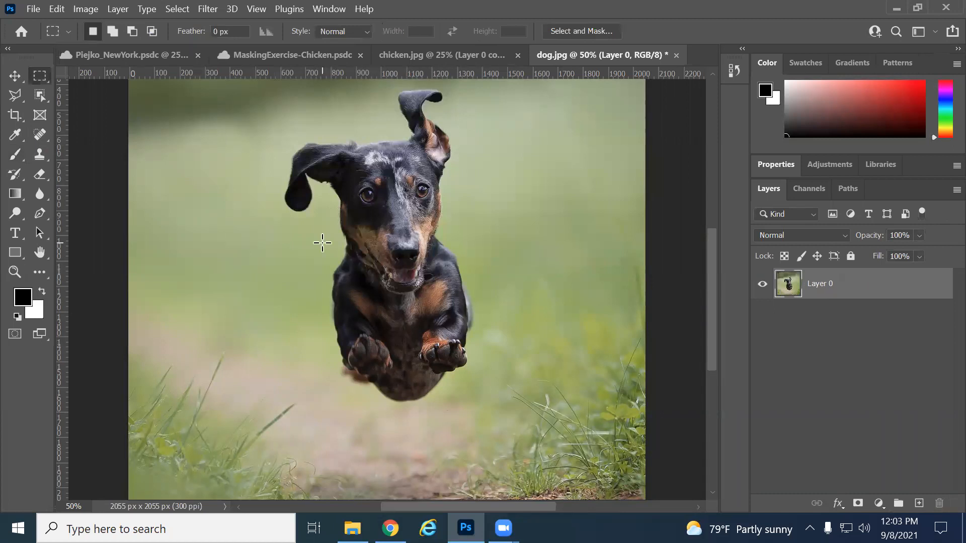
Step: Try the Magic Wand with a tolerance of 32 on the dog's forehead and on its nose
{"action": "left_click", "coordinate": [45, 98]}
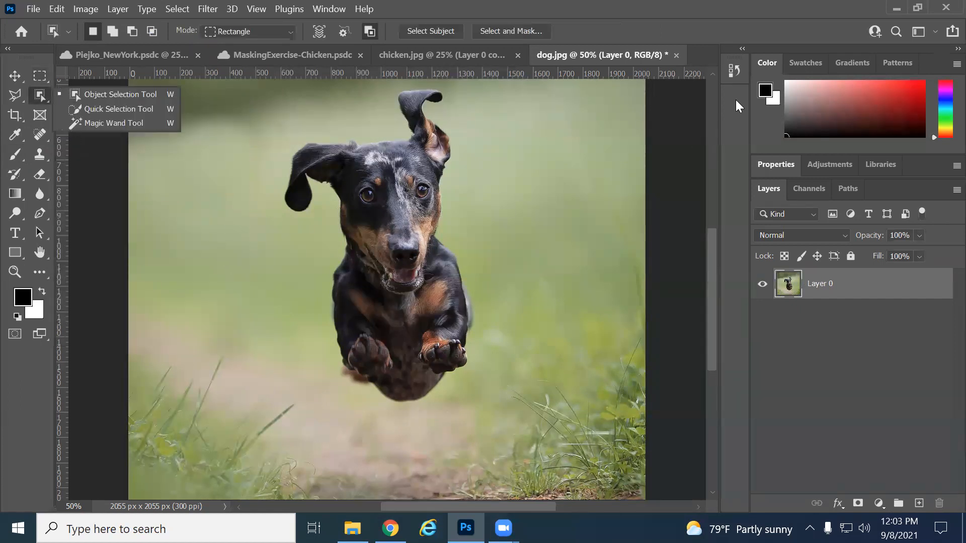
{"action": "left_click", "coordinate": [726, 30]}
{"action": "left_click", "coordinate": [42, 100]}
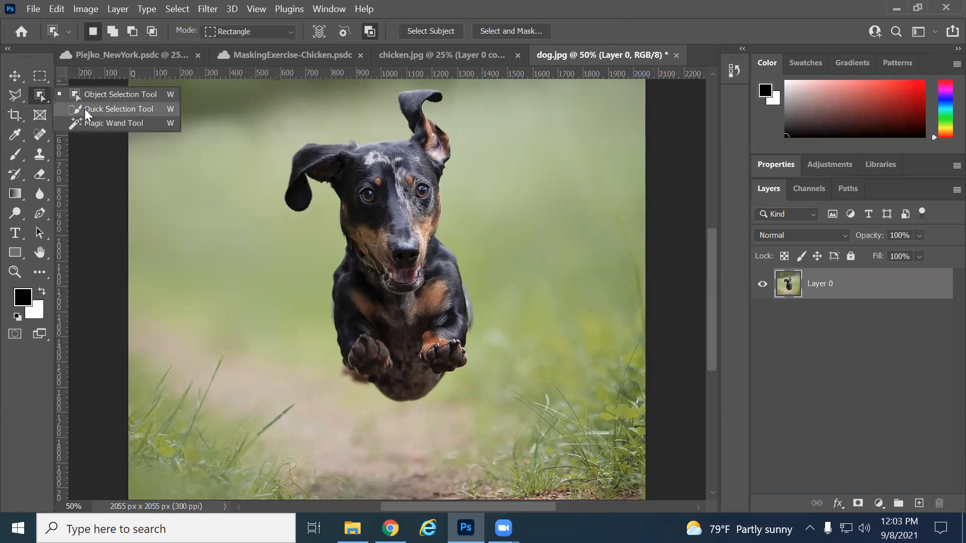
{"action": "left_click", "coordinate": [85, 123]}
{"action": "left_click", "coordinate": [381, 166]}
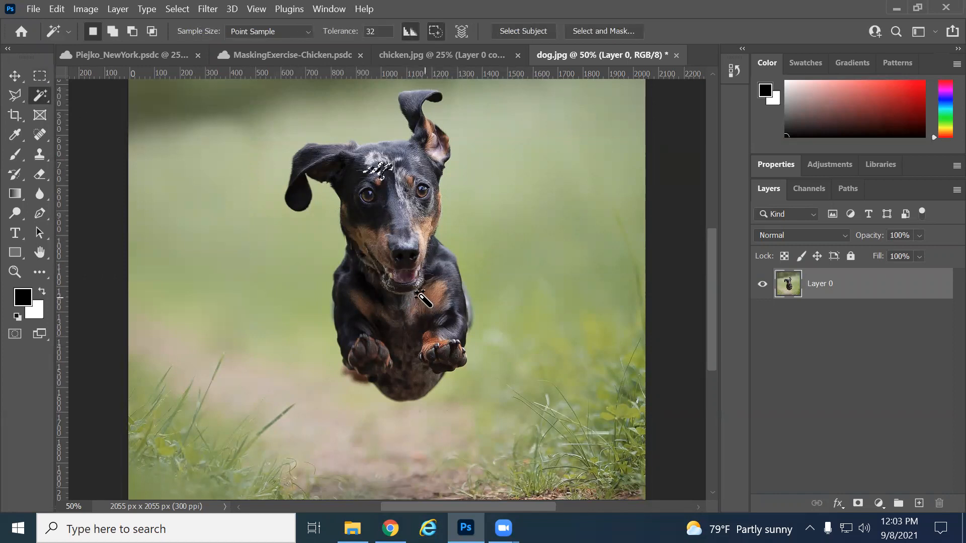
{"action": "left_click", "coordinate": [399, 253]}
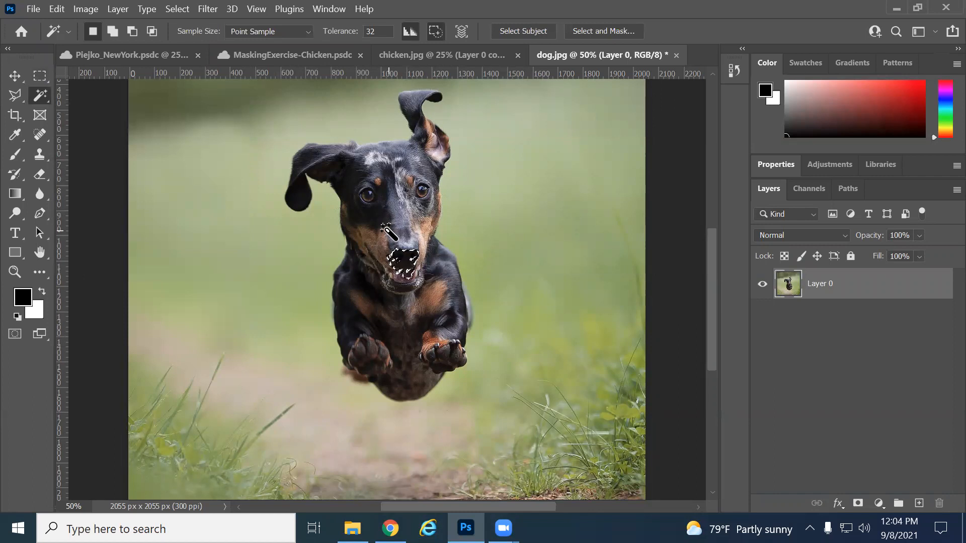
Step: Try to select the whole dog with the Object Selection Tool using a frame about 953 by 1351 px, and deselect
{"action": "right_click", "coordinate": [45, 97]}
{"action": "left_click", "coordinate": [76, 95]}
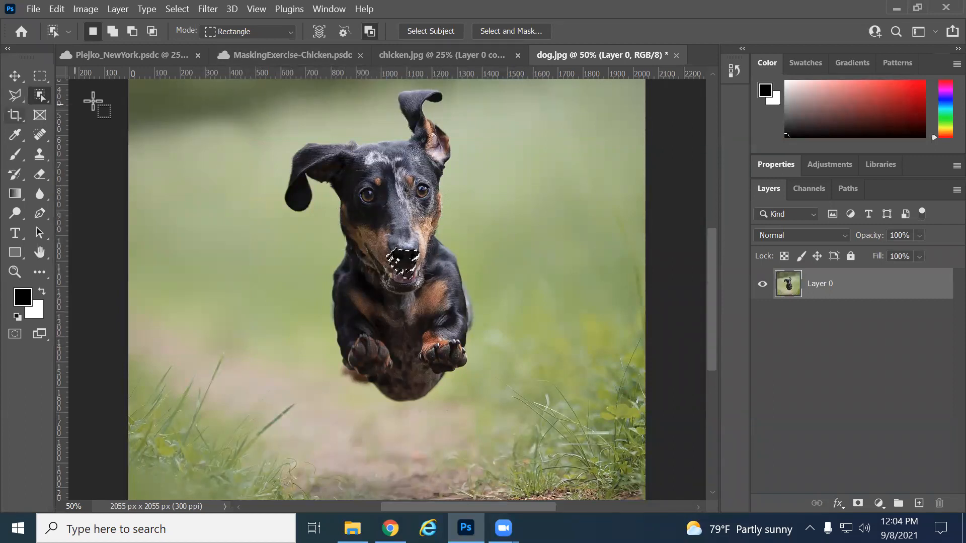
{"action": "left_click_drag", "start_coordinate": [257, 85], "coordinate": [495, 426]}
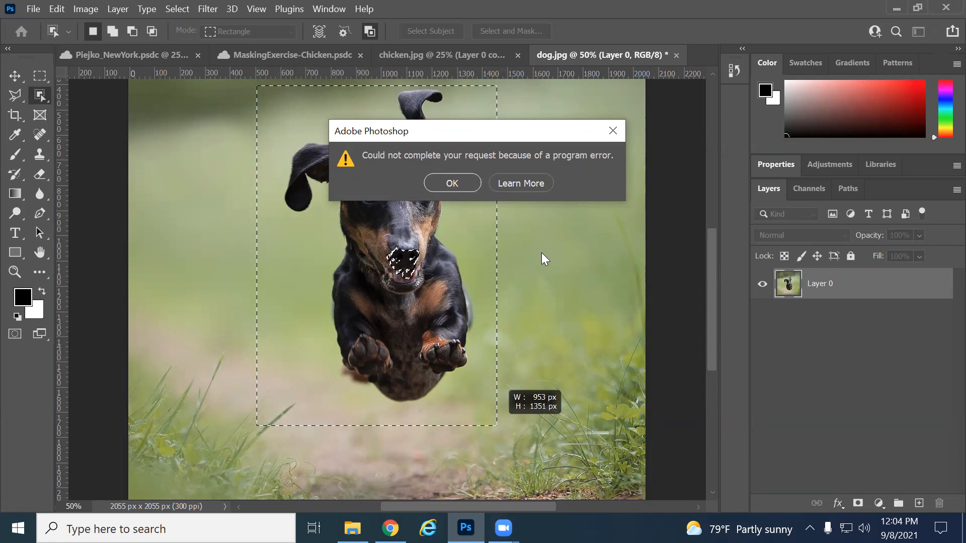
{"action": "left_click", "coordinate": [465, 527]}
{"action": "left_click", "coordinate": [465, 528]}
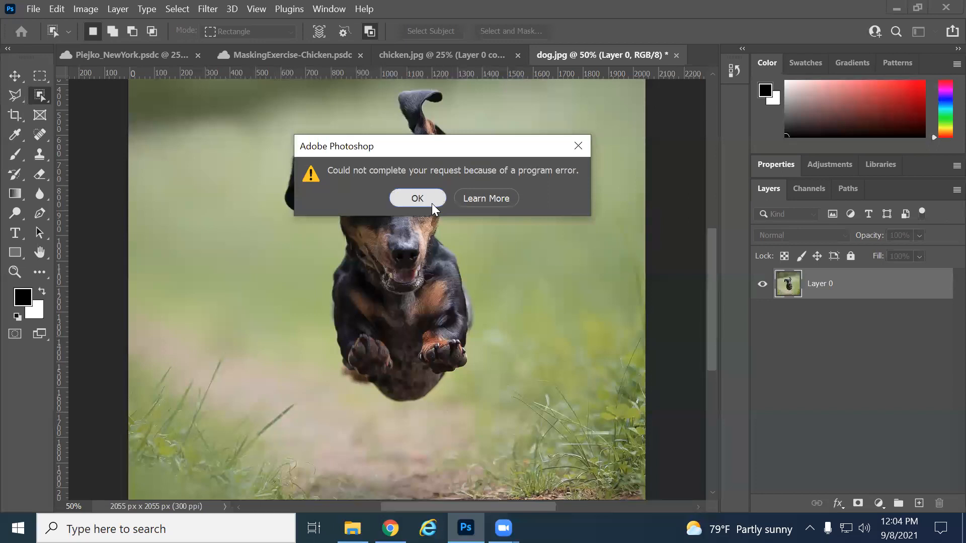
{"action": "left_click", "coordinate": [432, 203]}
{"action": "key", "text": "ctrl+d"}
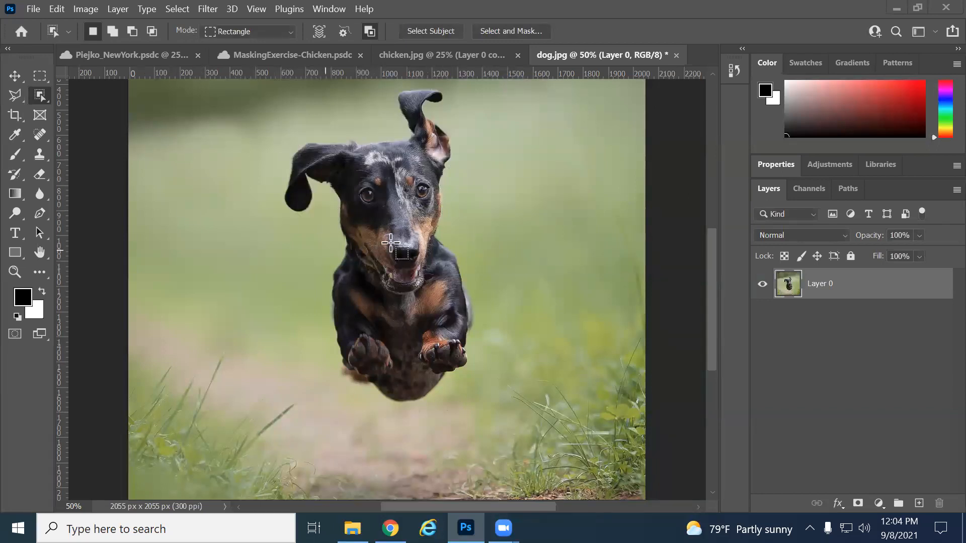
Step: Try the Object Selection Tool again with a frame about 722 by 1331 px around the dog's body
{"action": "left_click_drag", "start_coordinate": [494, 263], "coordinate": [706, 385]}
{"action": "left_click_drag", "start_coordinate": [505, 352], "coordinate": [461, 268]}
{"action": "left_click_drag", "start_coordinate": [337, 102], "coordinate": [519, 437]}
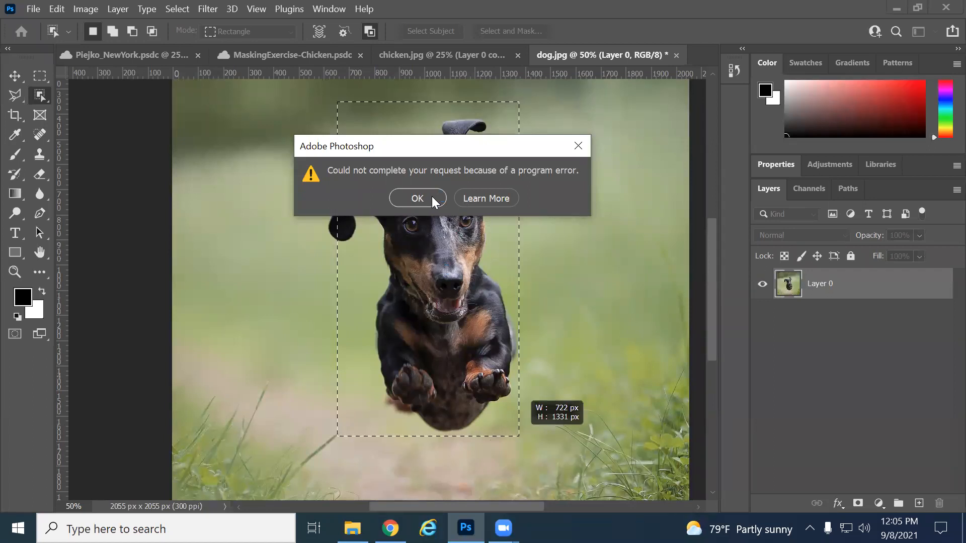
{"action": "left_click", "coordinate": [466, 528]}
{"action": "left_click", "coordinate": [465, 528]}
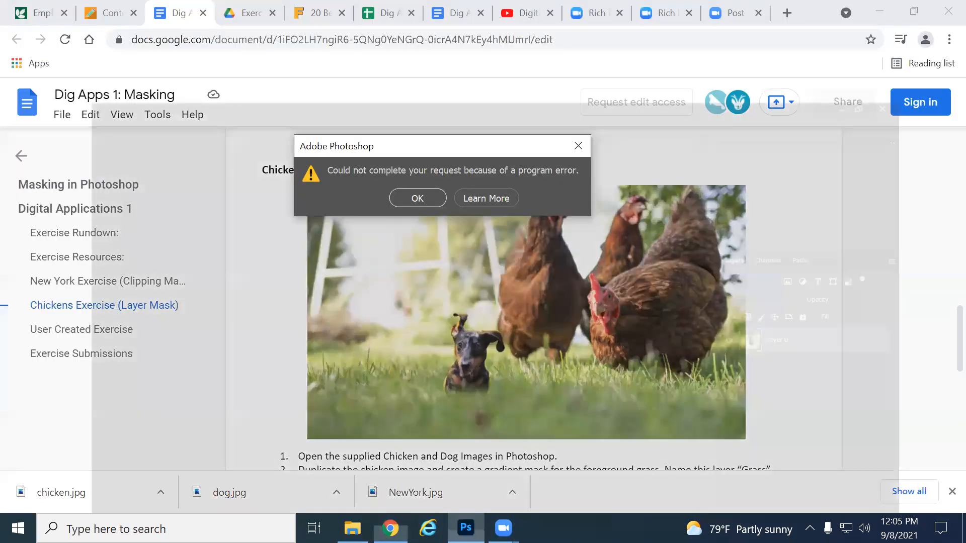
{"action": "left_click", "coordinate": [418, 198]}
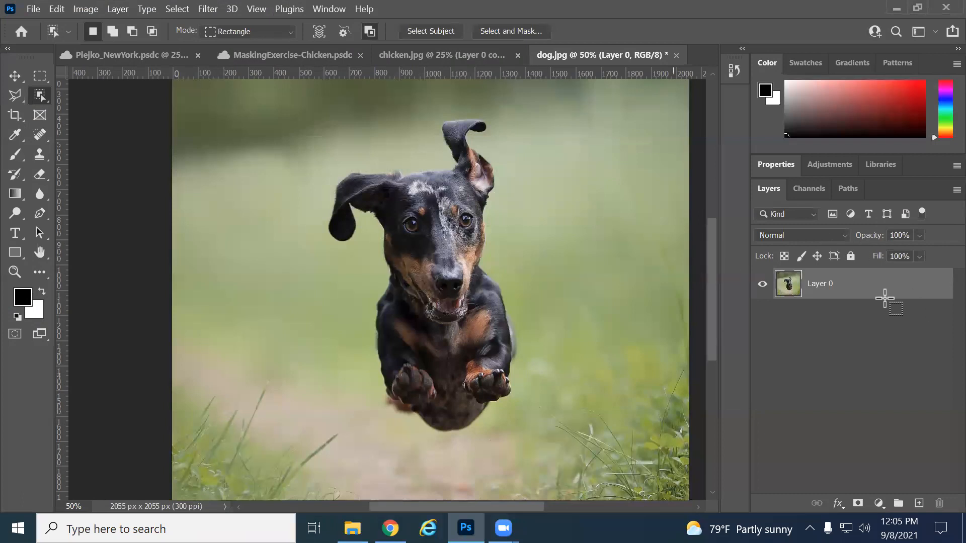
Step: Duplicate Layer 0 and try the Object Selection Tool on the copy around the dog's head
{"action": "right_click", "coordinate": [850, 284]}
{"action": "left_click", "coordinate": [742, 81]}
{"action": "key", "text": "Return"}
{"action": "left_click_drag", "start_coordinate": [322, 92], "coordinate": [441, 177]}
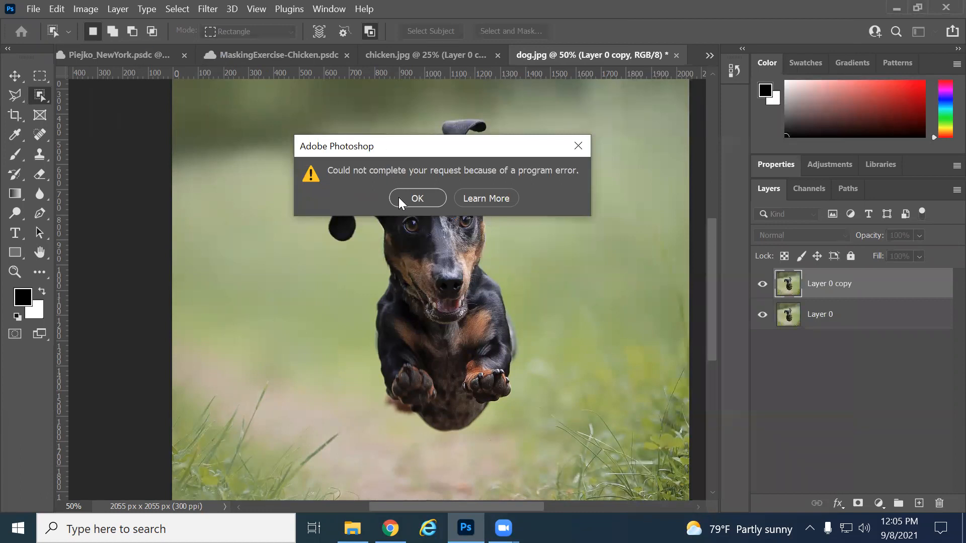
{"action": "left_click", "coordinate": [435, 199]}
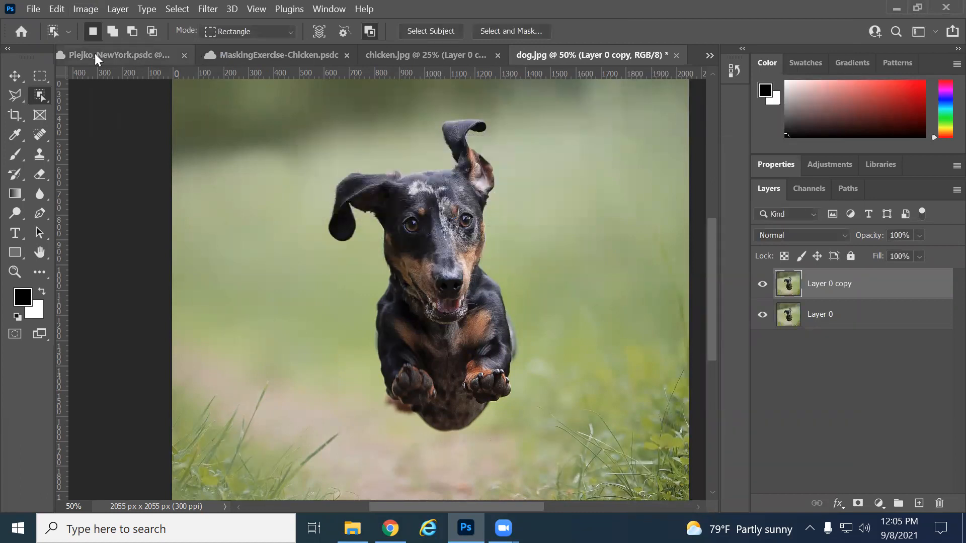
{"action": "left_click", "coordinate": [81, 53]}
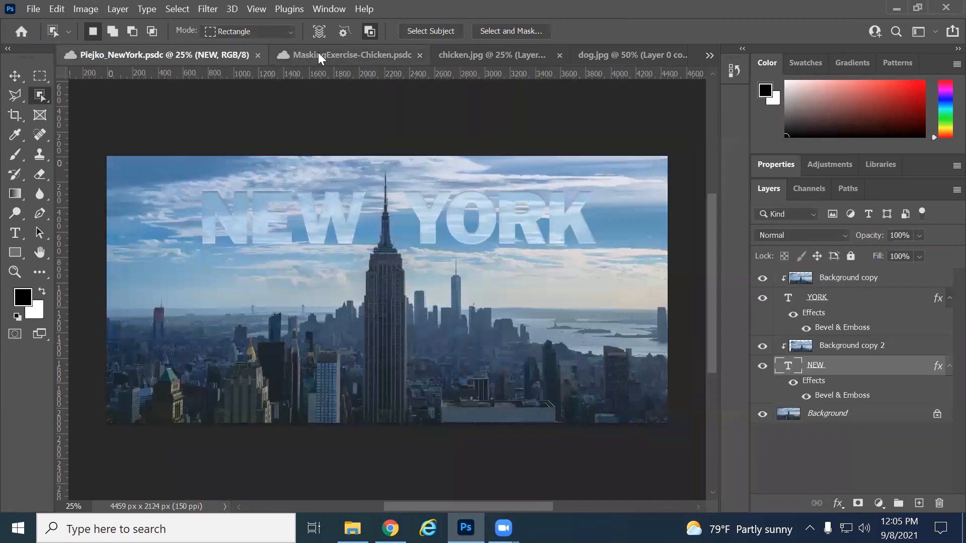
{"action": "left_click", "coordinate": [607, 53]}
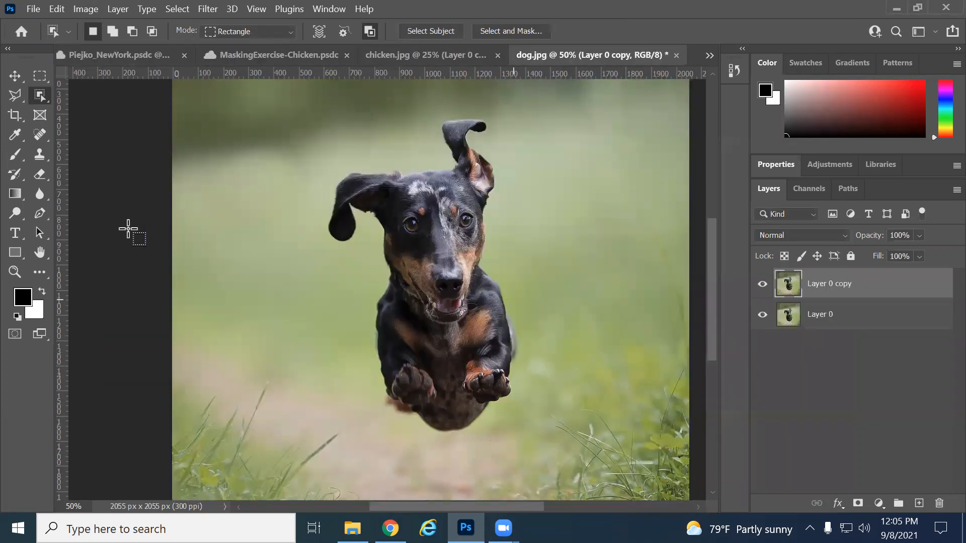
Step: Select the dog's forehead and ears with the Quick Selection Tool and subtract the background gap inside the raised ear
{"action": "left_click", "coordinate": [42, 99]}
{"action": "left_click", "coordinate": [105, 109]}
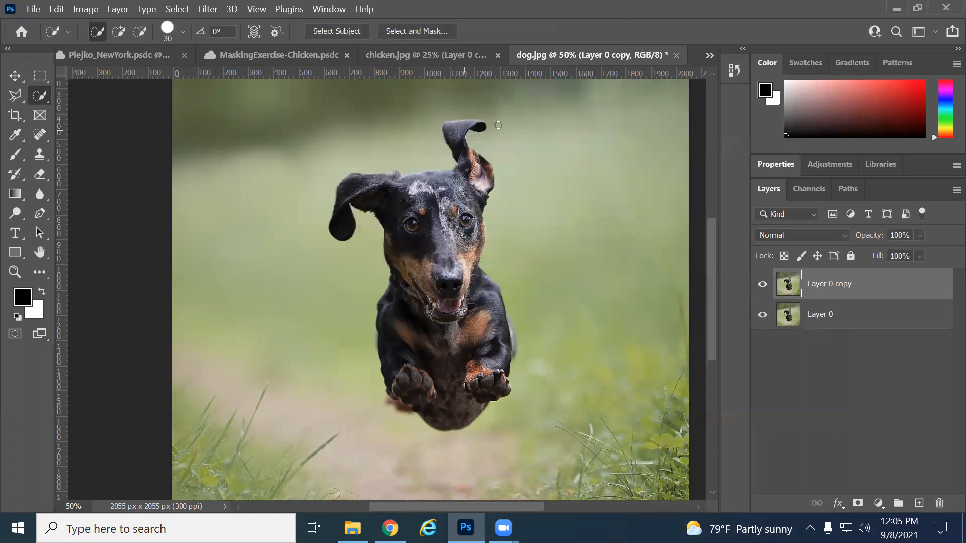
{"action": "mouse_move", "coordinate": [462, 221]}
{"action": "left_mouse_down"}
{"action": "mouse_move", "coordinate": [480, 170]}
{"action": "mouse_move", "coordinate": [456, 131]}
{"action": "mouse_move", "coordinate": [479, 126]}
{"action": "mouse_move", "coordinate": [454, 124]}
{"action": "mouse_move", "coordinate": [427, 186]}
{"action": "mouse_move", "coordinate": [377, 182]}
{"action": "mouse_move", "coordinate": [455, 174]}
{"action": "left_mouse_up"}
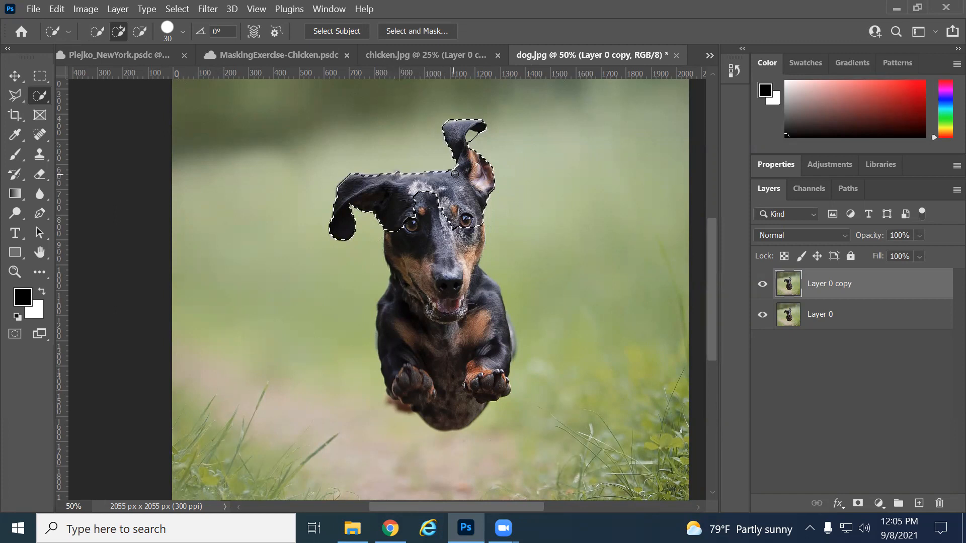
{"action": "left_click", "coordinate": [472, 137], "text": "alt"}
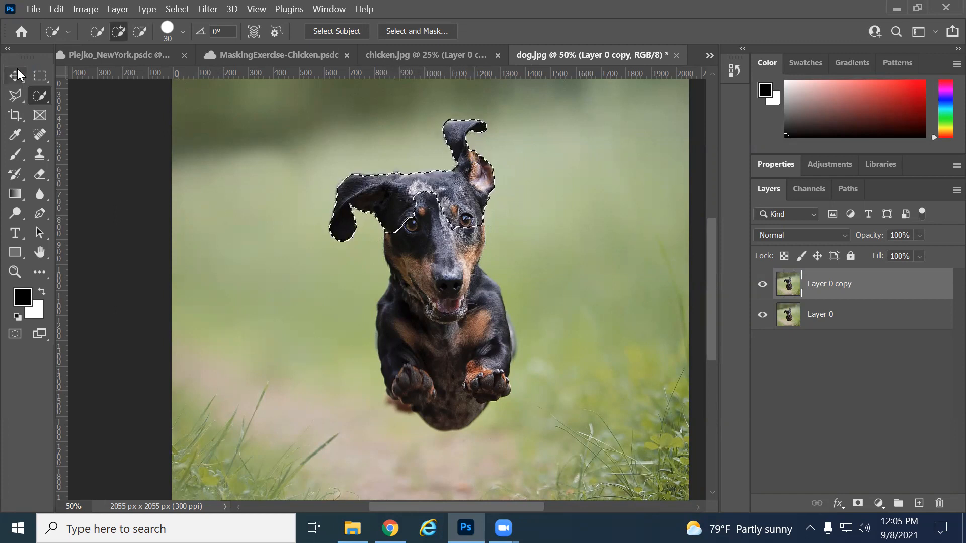
Step: Extend the quick selection down over the dog's face, chest and paws to cover the whole animal
{"action": "right_click", "coordinate": [41, 91]}
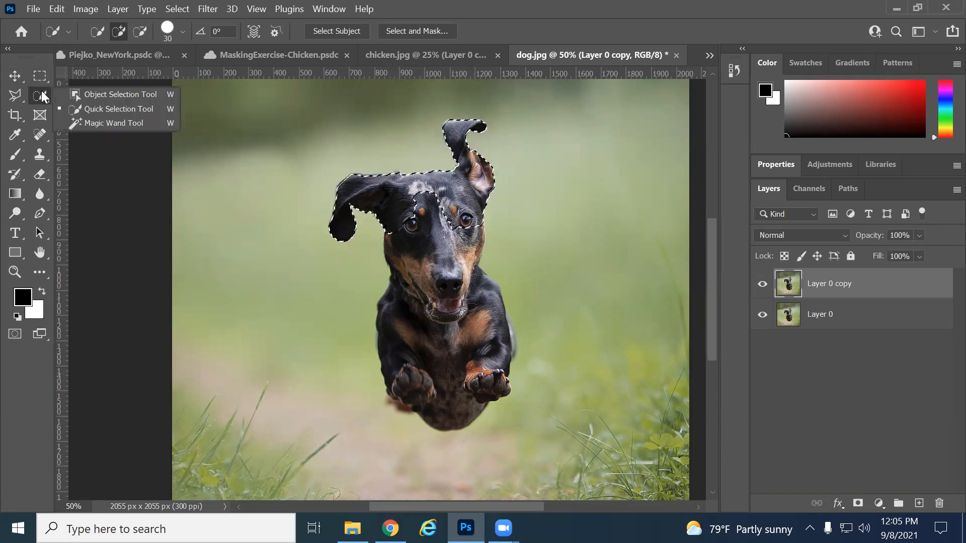
{"action": "left_click", "coordinate": [92, 111]}
{"action": "mouse_move", "coordinate": [427, 205]}
{"action": "left_mouse_down"}
{"action": "mouse_move", "coordinate": [434, 321]}
{"action": "mouse_move", "coordinate": [455, 350]}
{"action": "left_mouse_up"}
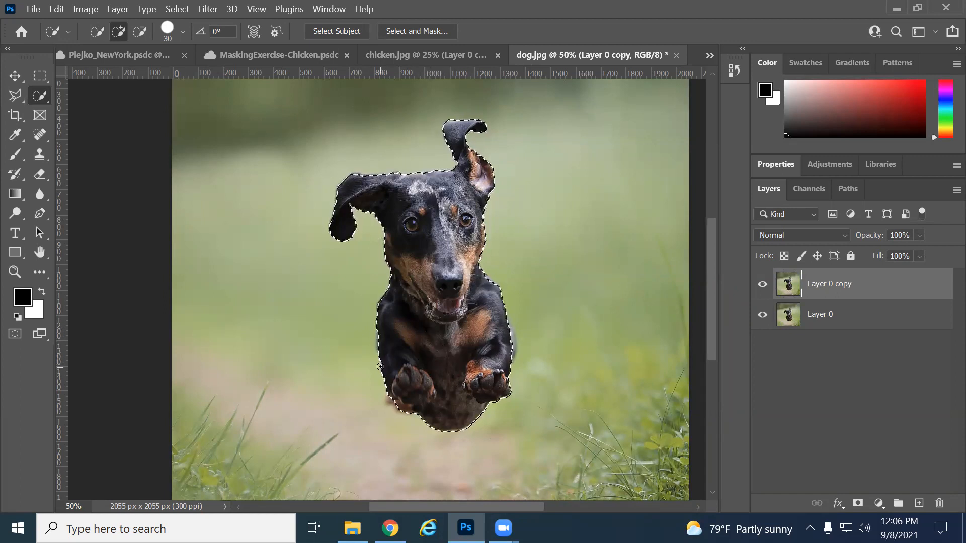
Step: Hide Layer 0 and add a layer mask to Layer 0 copy from the dog selection
{"action": "right_click", "coordinate": [39, 98]}
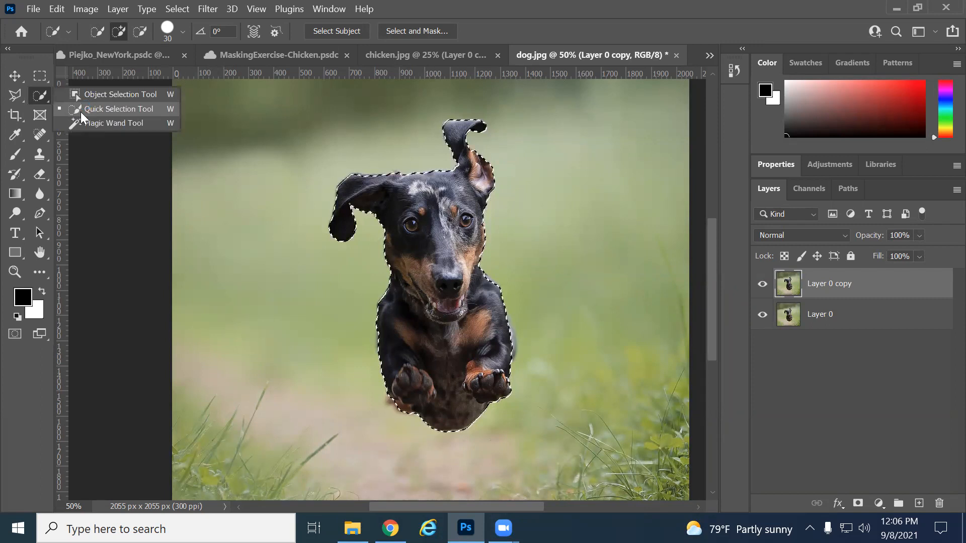
{"action": "left_click", "coordinate": [91, 94]}
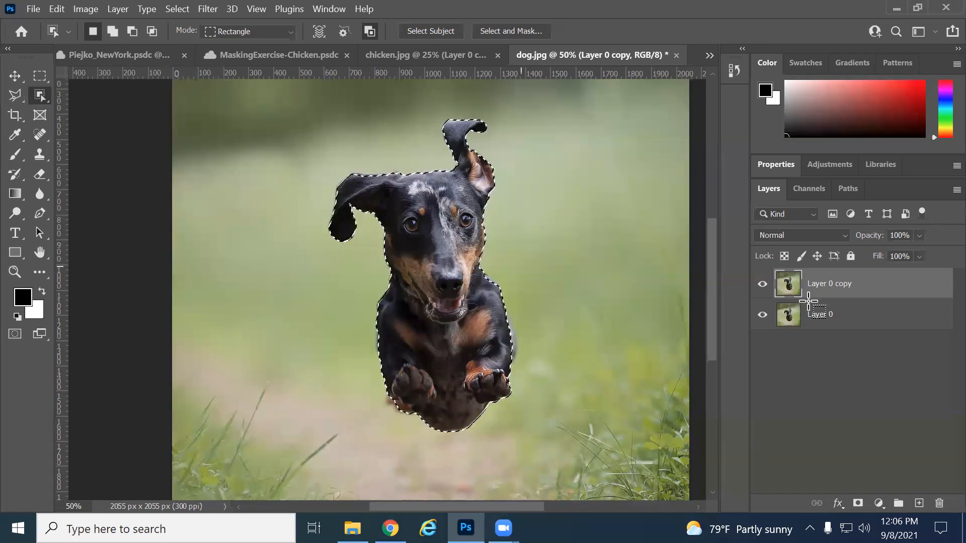
{"action": "left_click", "coordinate": [763, 315]}
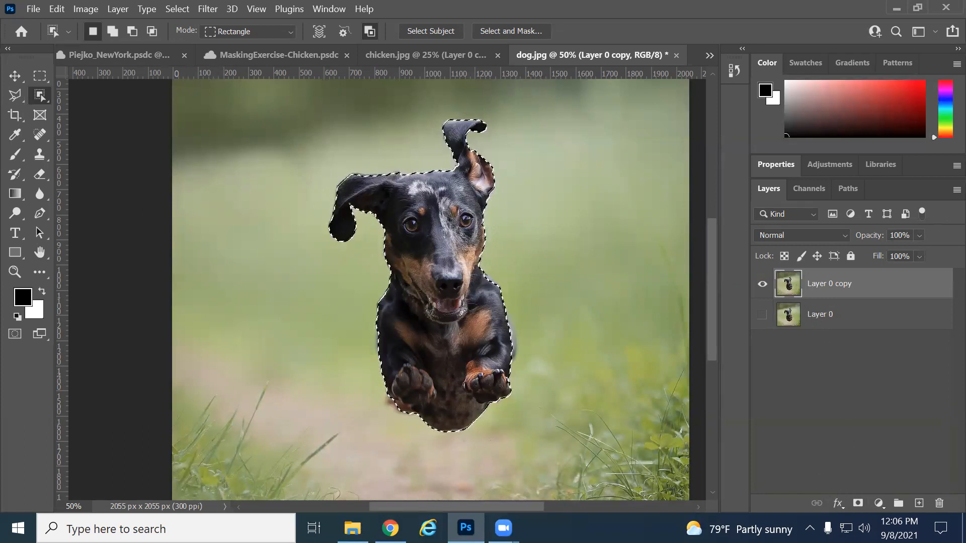
{"action": "left_click", "coordinate": [859, 504]}
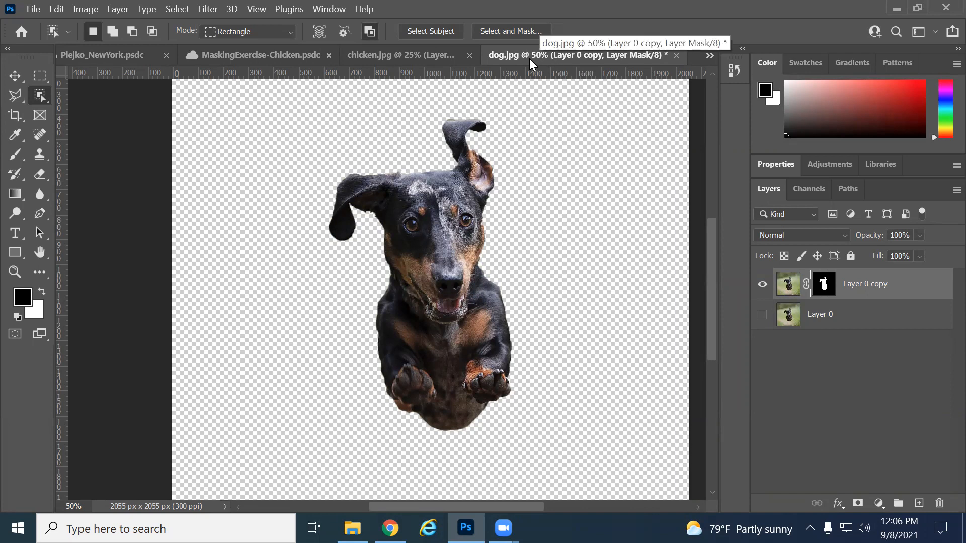
Step: Save the masked dog document on the computer as a PSD named with the surname plus "_Dog", with Maximize Compatibility enabled
{"action": "left_click", "coordinate": [33, 9]}
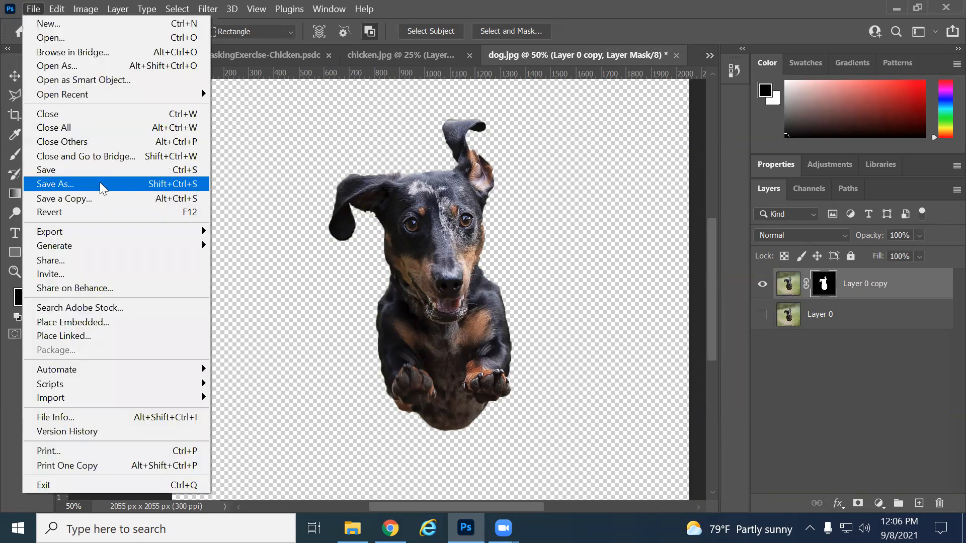
{"action": "left_click", "coordinate": [105, 183]}
{"action": "left_click", "coordinate": [520, 382]}
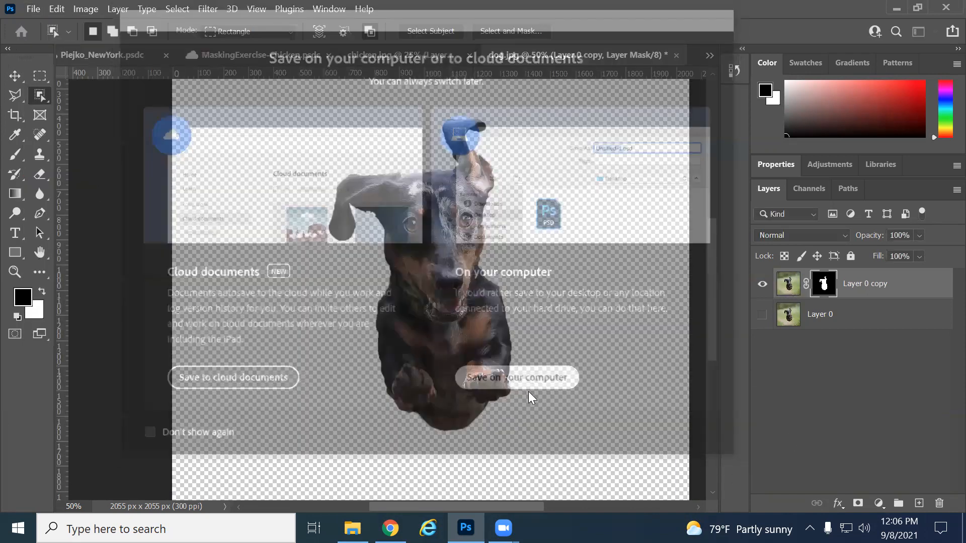
{"action": "left_click_drag", "start_coordinate": [154, 281], "coordinate": [74, 275]}
{"action": "type", "text": "Piejko_Dog"}
{"action": "key", "text": "Return"}
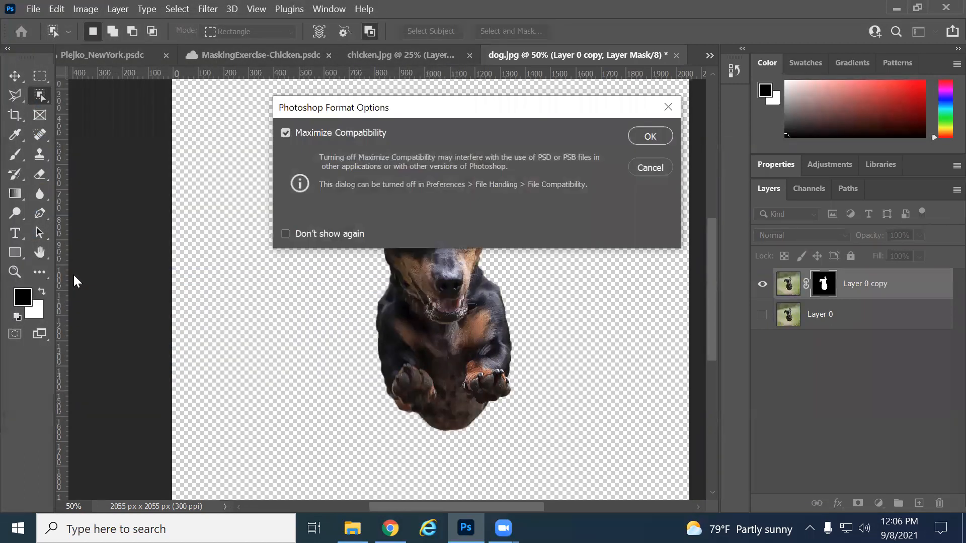
{"action": "left_click", "coordinate": [652, 133]}
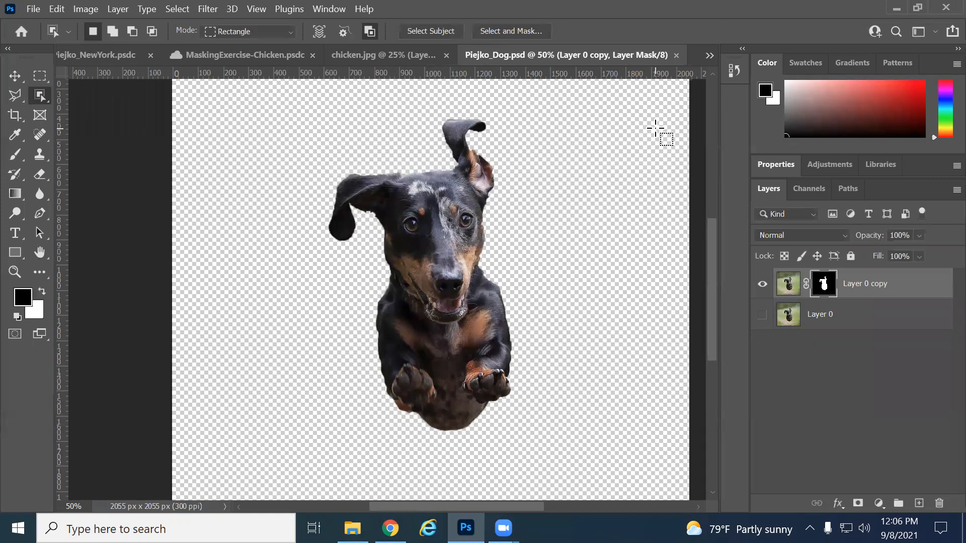
Step: Place the saved dog PSD from the Week2 folder into chicken.jpg as a linked file
{"action": "left_click", "coordinate": [397, 57]}
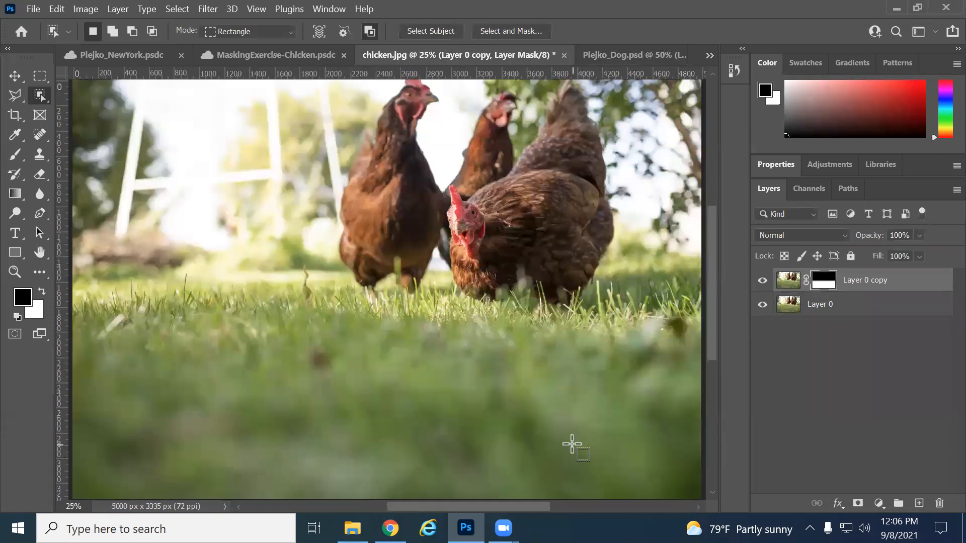
{"action": "key", "text": "z"}
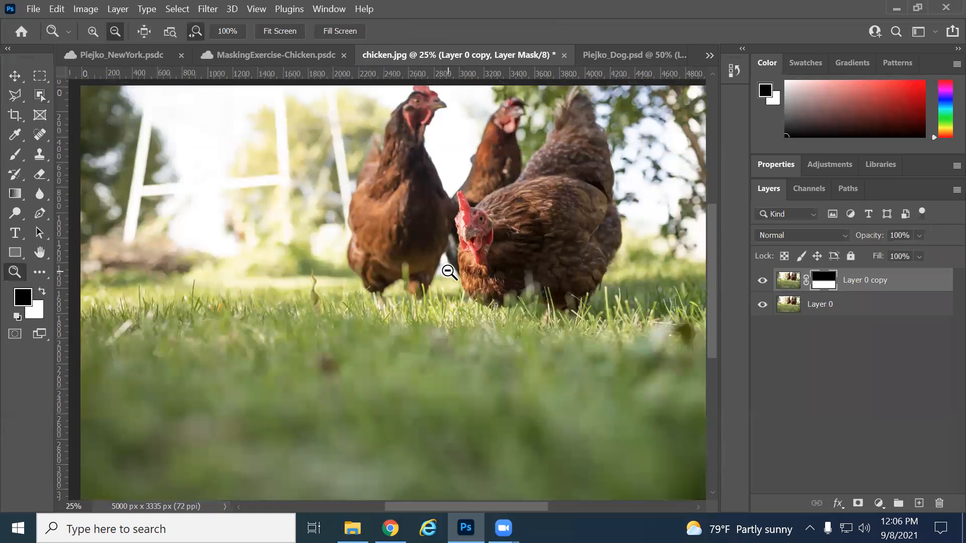
{"action": "left_click", "coordinate": [449, 272], "text": "alt"}
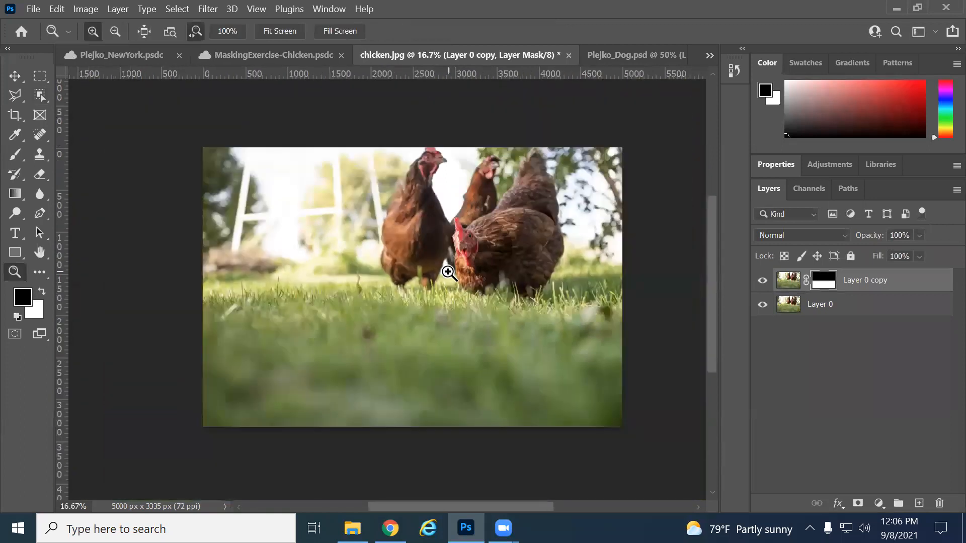
{"action": "left_click", "coordinate": [33, 9]}
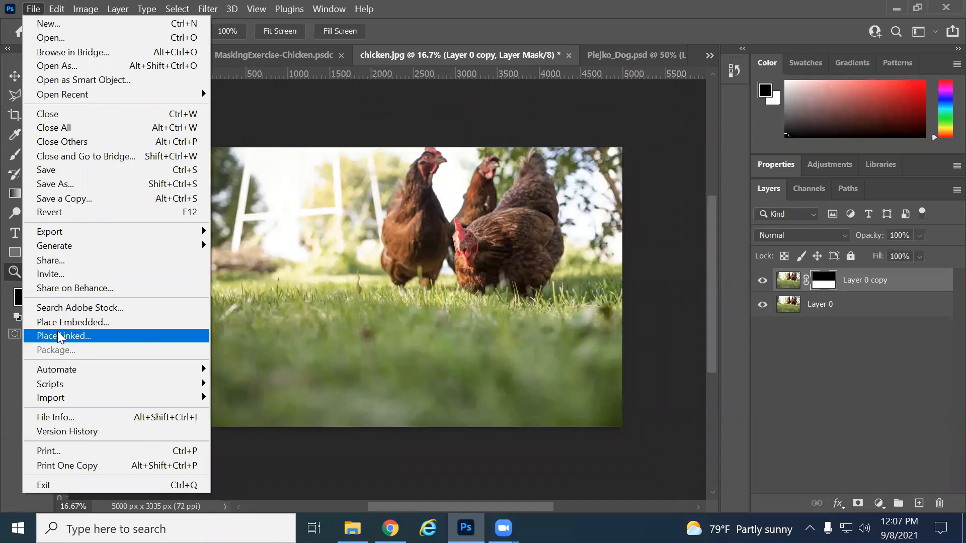
{"action": "left_click", "coordinate": [59, 335]}
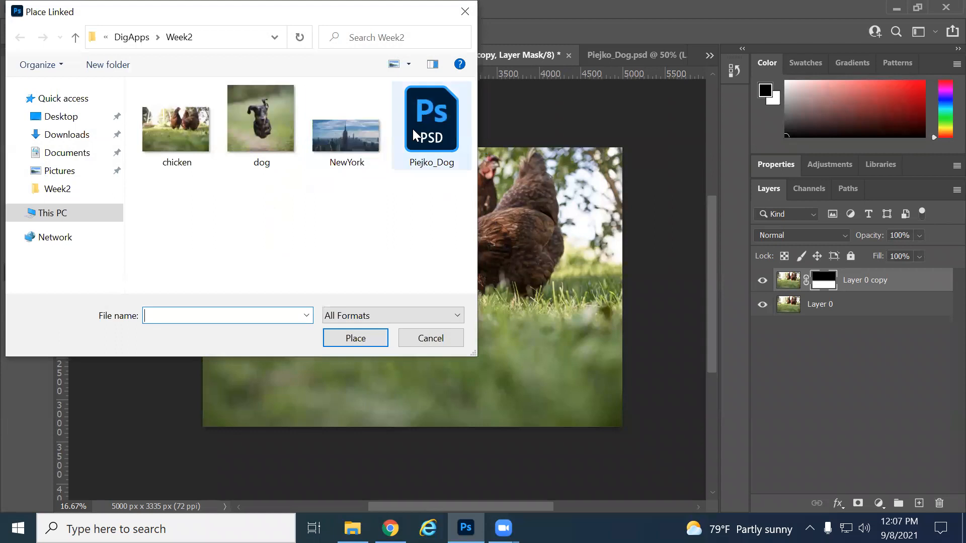
{"action": "left_click", "coordinate": [445, 132]}
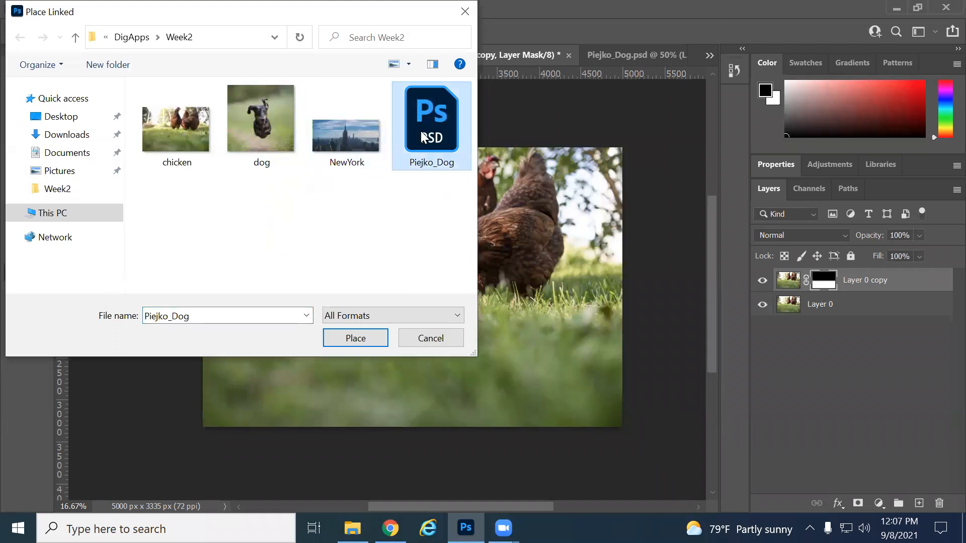
{"action": "left_click", "coordinate": [358, 343]}
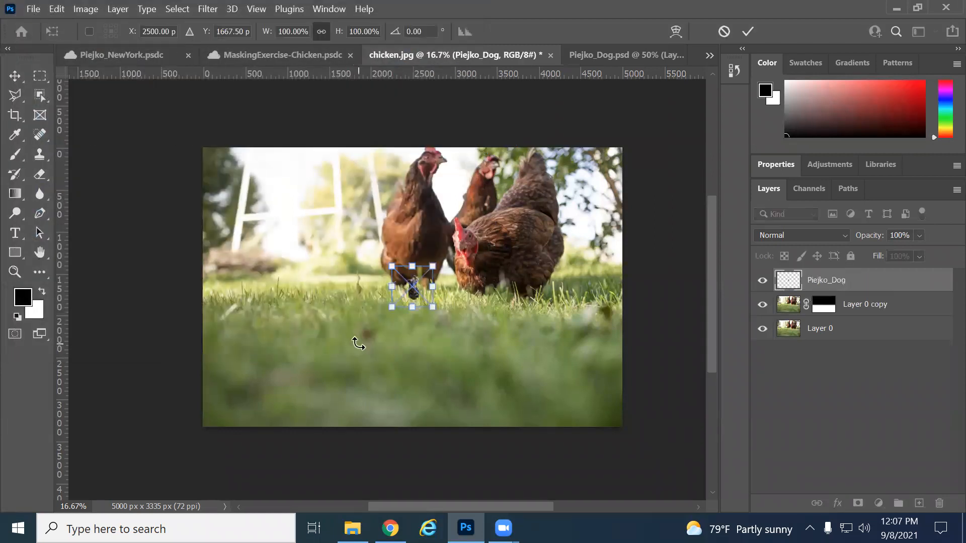
Step: Scale the placed dog to about 348% and position it on the grass in front of the leftmost chicken
{"action": "left_click_drag", "start_coordinate": [433, 307], "coordinate": [508, 395]}
{"action": "left_click_drag", "start_coordinate": [473, 344], "coordinate": [402, 296]}
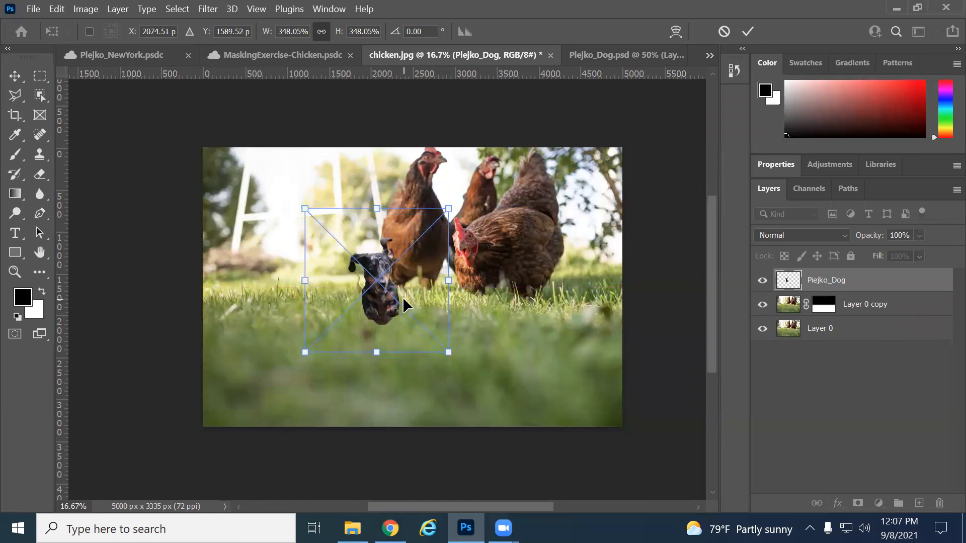
{"action": "key", "text": "Return"}
{"action": "key", "text": "z"}
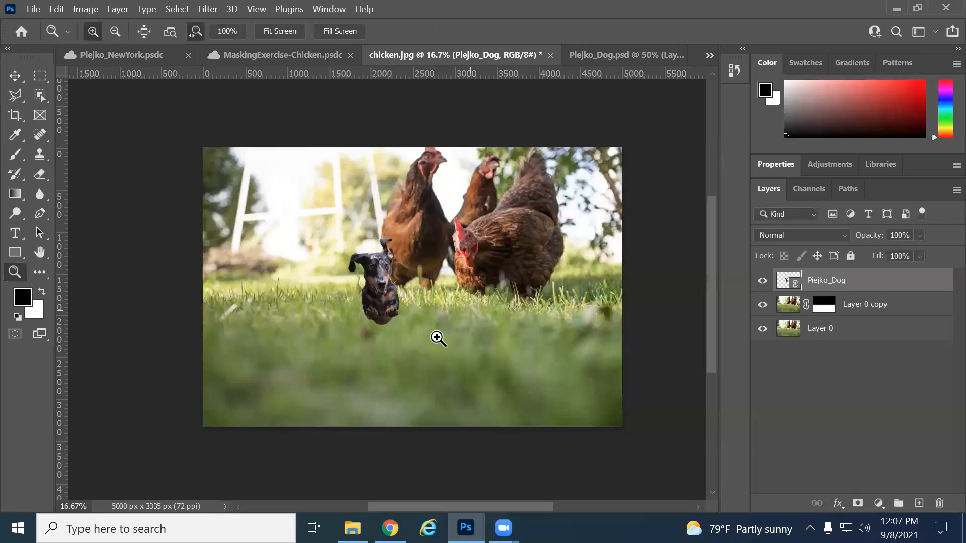
Step: Add a green Color Overlay with Soft Light blending to Layer 0 copy in the dog PSD
{"action": "left_click", "coordinate": [620, 54]}
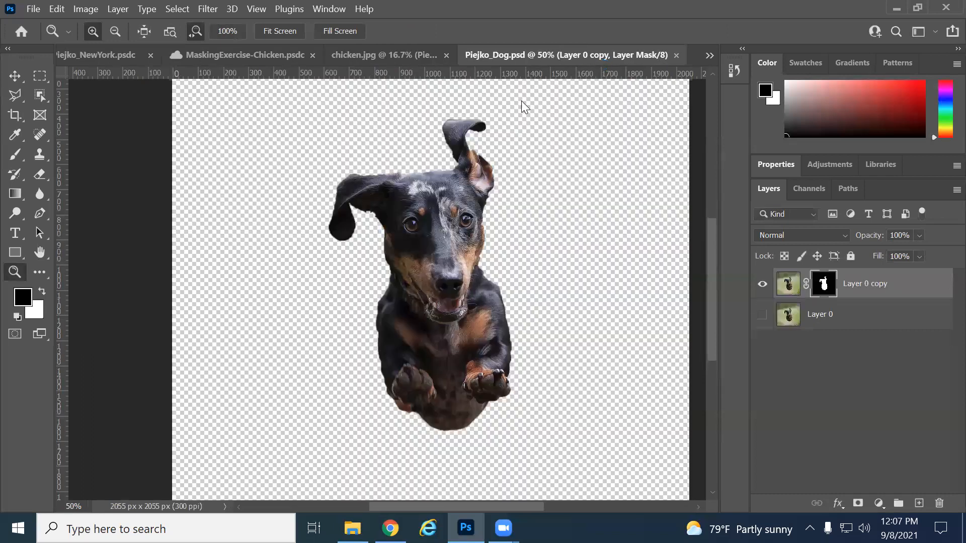
{"action": "left_click", "coordinate": [788, 284]}
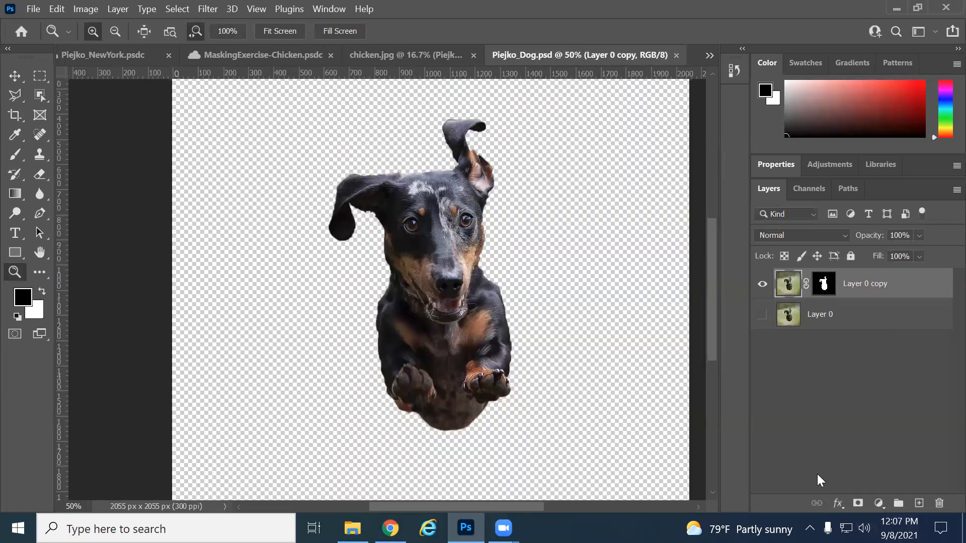
{"action": "left_click", "coordinate": [838, 503]}
{"action": "left_click", "coordinate": [887, 443]}
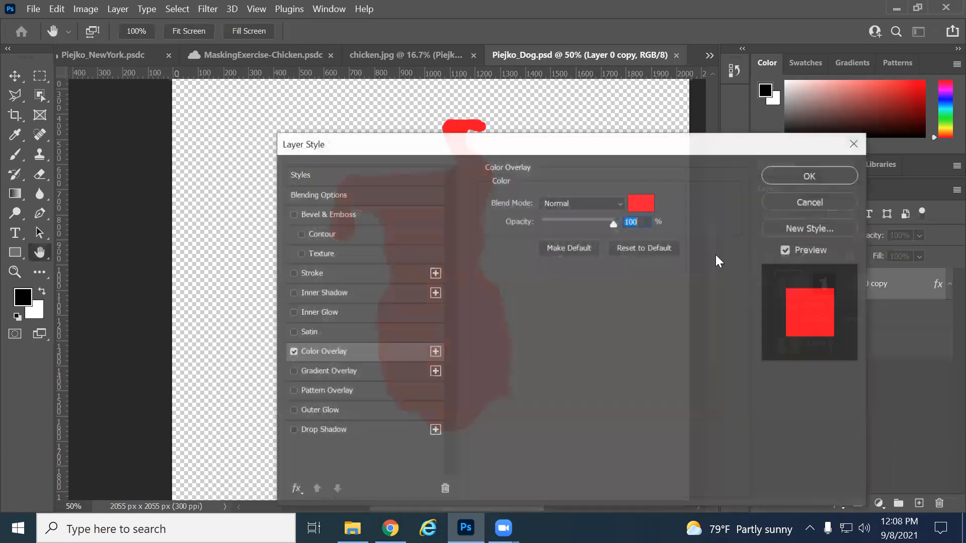
{"action": "left_click", "coordinate": [641, 202]}
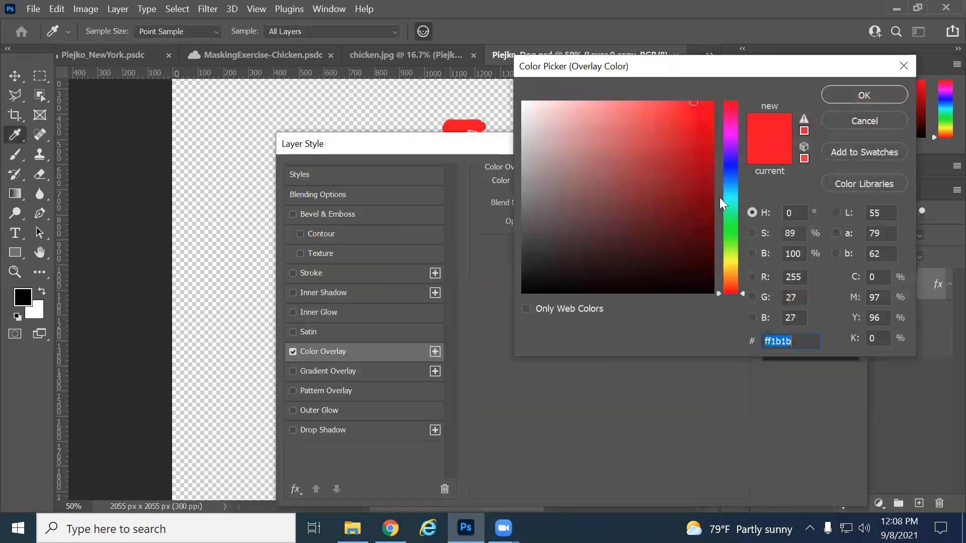
{"action": "left_click_drag", "start_coordinate": [730, 197], "coordinate": [748, 219]}
{"action": "left_click", "coordinate": [845, 100]}
{"action": "left_click", "coordinate": [585, 201]}
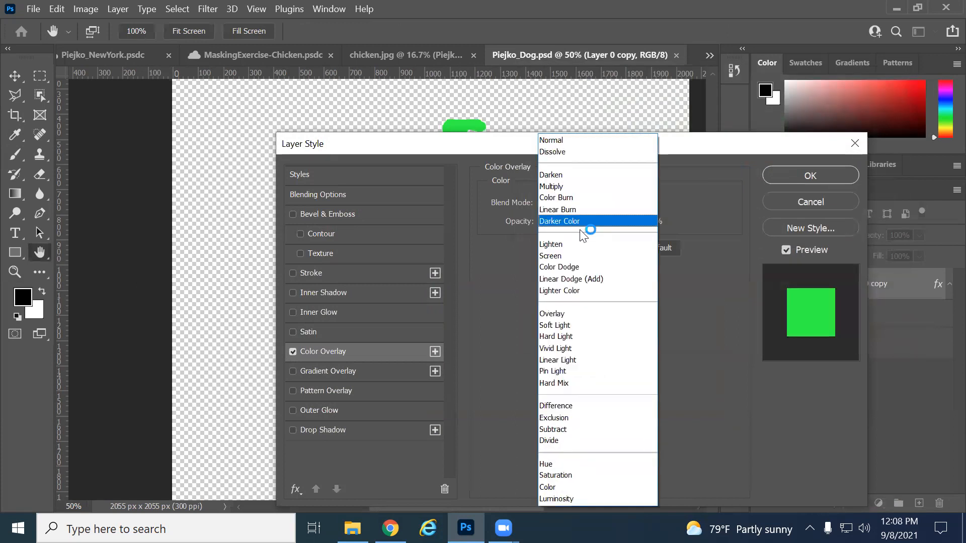
{"action": "left_click", "coordinate": [581, 323]}
{"action": "left_click", "coordinate": [800, 174]}
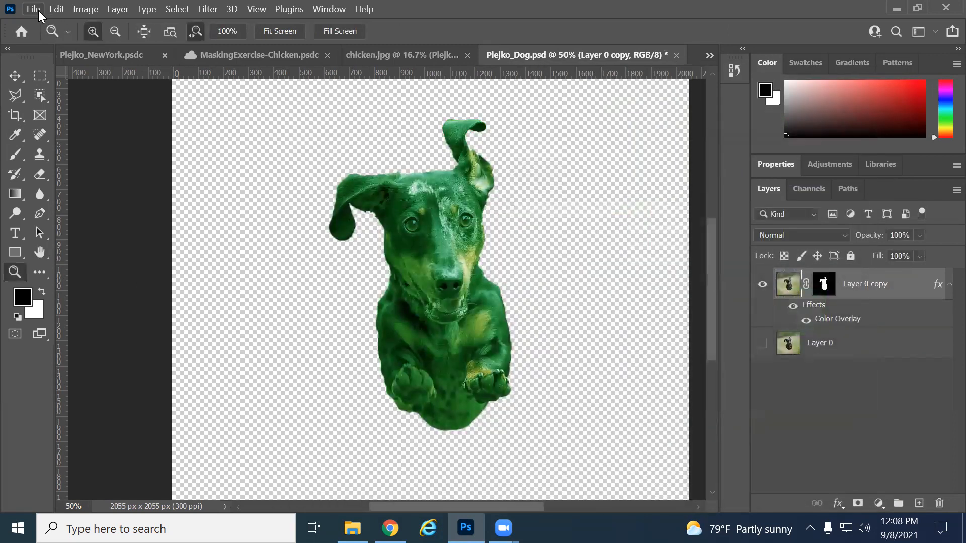
Step: Save the recolored dog PSD and return to chicken.jpg to check the linked dog
{"action": "left_click", "coordinate": [33, 9]}
{"action": "left_click", "coordinate": [55, 168]}
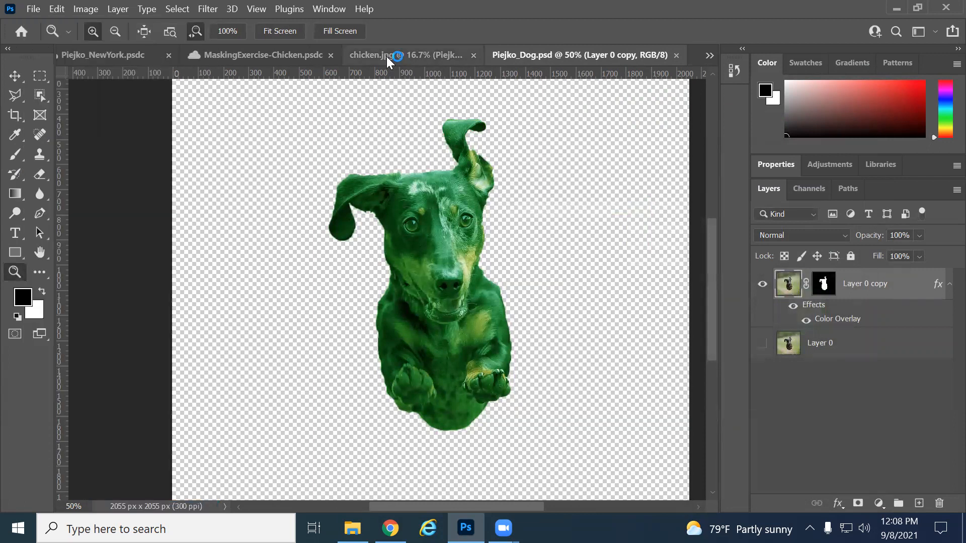
{"action": "left_click", "coordinate": [386, 56]}
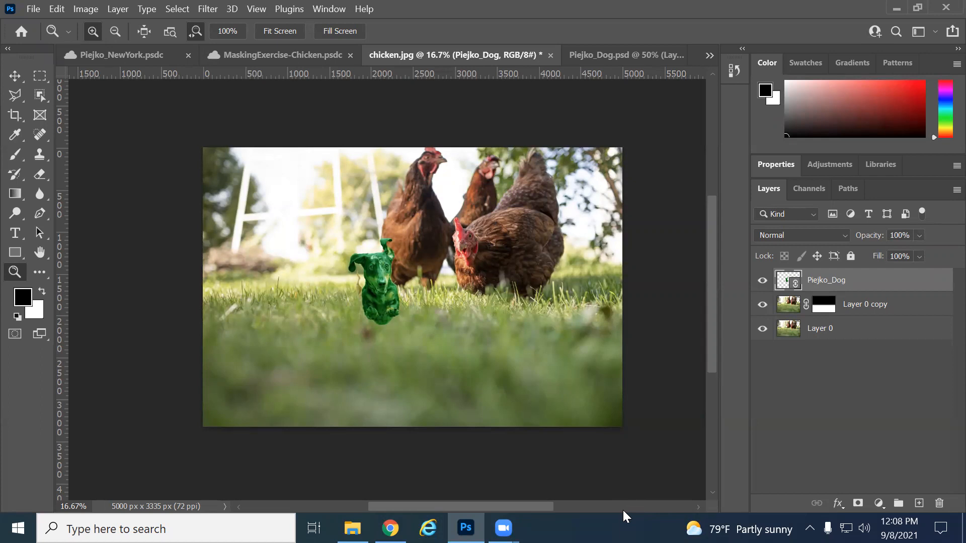
Step: Hide the effects on Layer 0 copy in the dog PSD, save it and go back to chicken.jpg
{"action": "left_click", "coordinate": [602, 56]}
{"action": "left_click", "coordinate": [793, 305]}
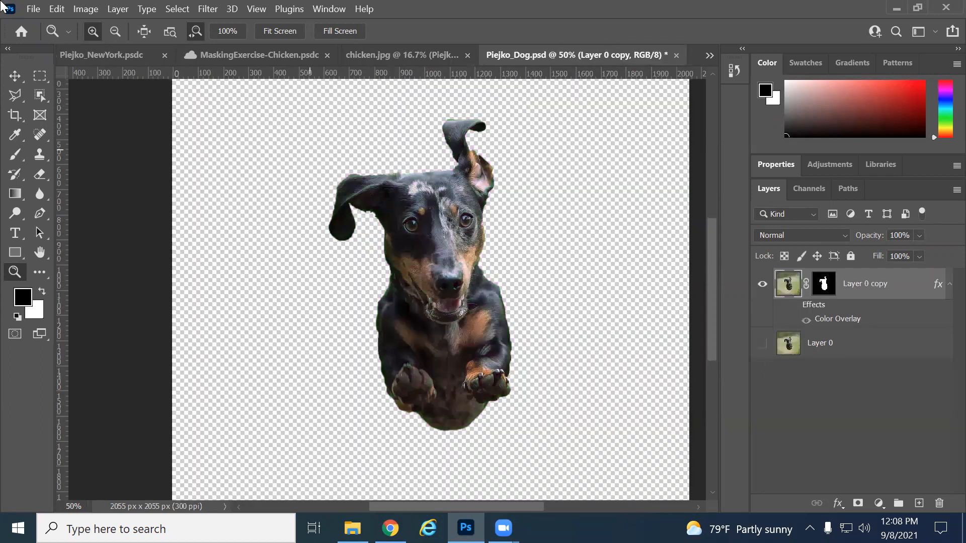
{"action": "left_click", "coordinate": [84, 174]}
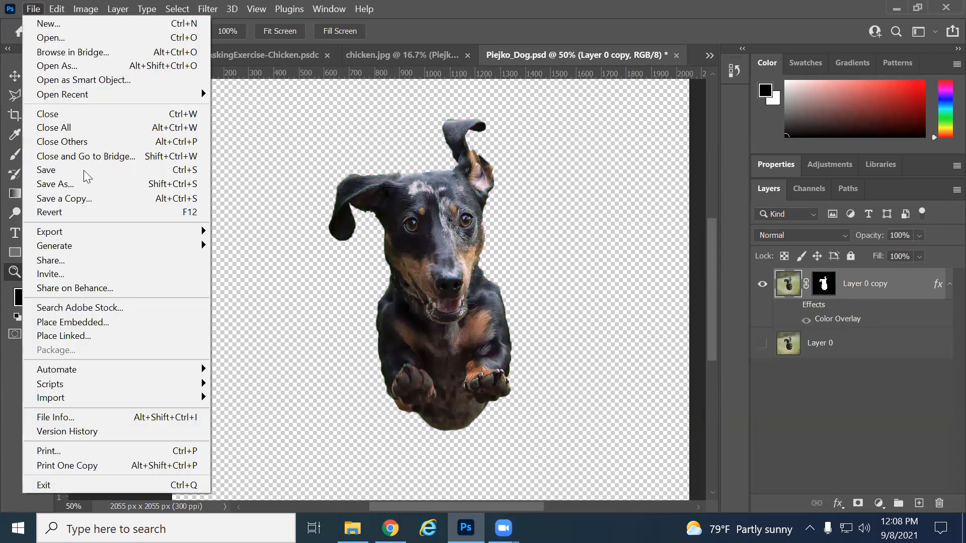
{"action": "key", "text": "ctrl+shift+Tab"}
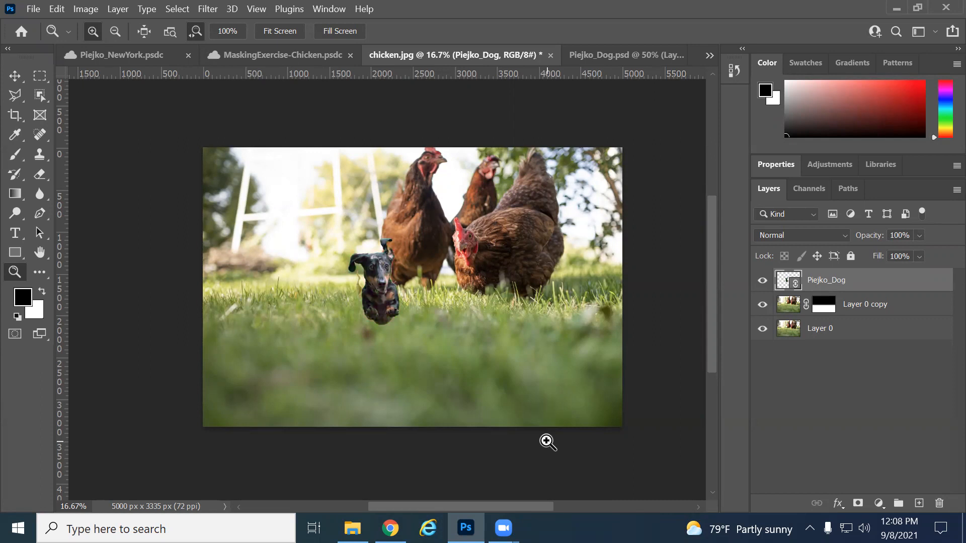
Step: Move the Piejko_Dog layer beneath the masked Layer 0 copy and shift the dog slightly toward the chickens
{"action": "left_click", "coordinate": [369, 301]}
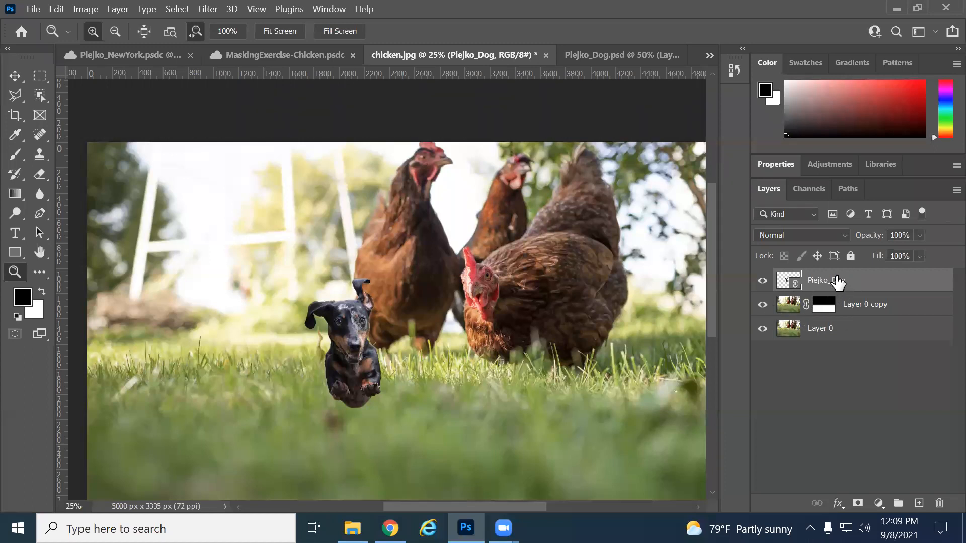
{"action": "left_click_drag", "start_coordinate": [834, 281], "coordinate": [845, 316]}
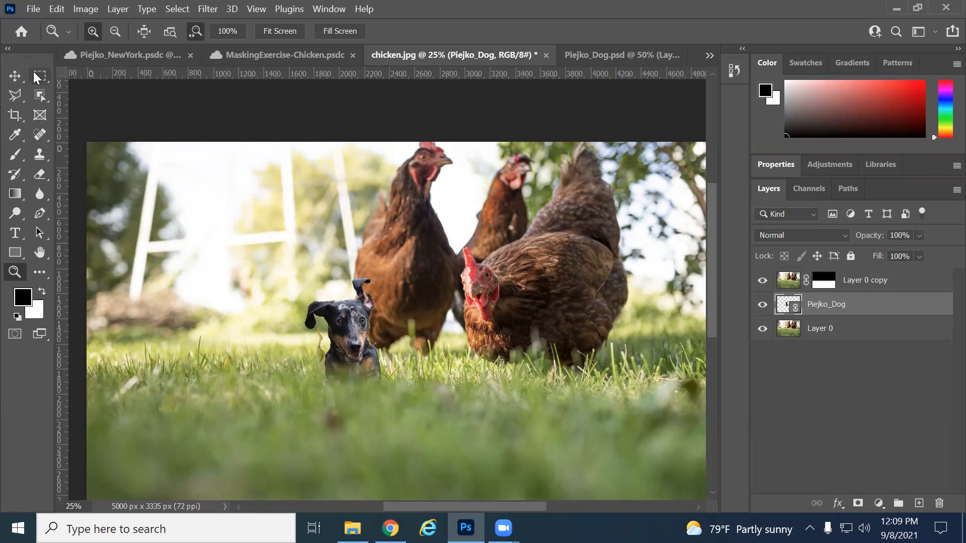
{"action": "left_click", "coordinate": [14, 76]}
{"action": "mouse_move", "coordinate": [348, 314]}
{"action": "left_mouse_down"}
{"action": "mouse_move", "coordinate": [361, 325]}
{"action": "mouse_move", "coordinate": [356, 315]}
{"action": "left_mouse_up"}
{"action": "key", "text": "z"}
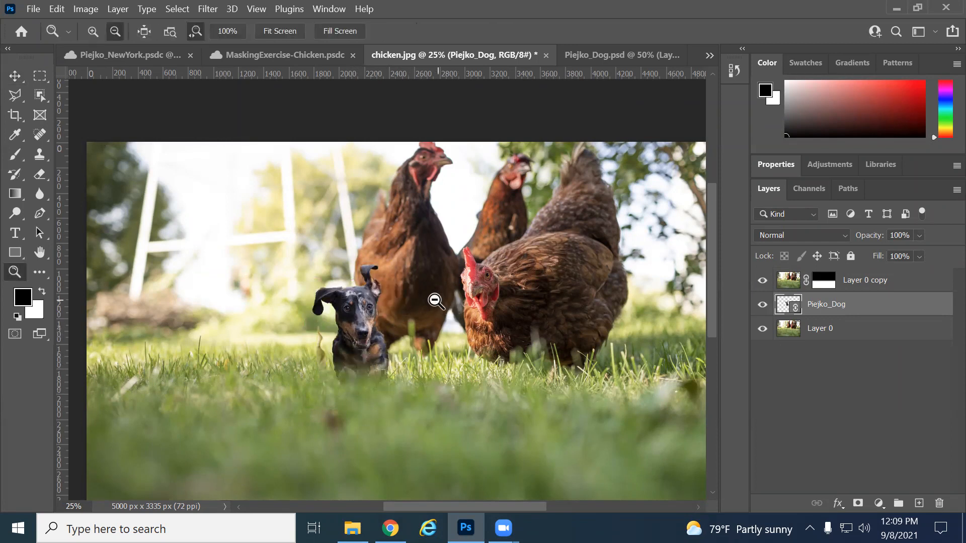
Step: Hide Layer 0 and show it again to check how the masked grass covers the dog
{"action": "left_click", "coordinate": [435, 301], "text": "alt"}
{"action": "left_click", "coordinate": [436, 301], "text": "alt"}
{"action": "mouse_move", "coordinate": [862, 304]}
{"action": "left_mouse_down"}
{"action": "mouse_move", "coordinate": [856, 274]}
{"action": "mouse_move", "coordinate": [860, 308]}
{"action": "left_mouse_up"}
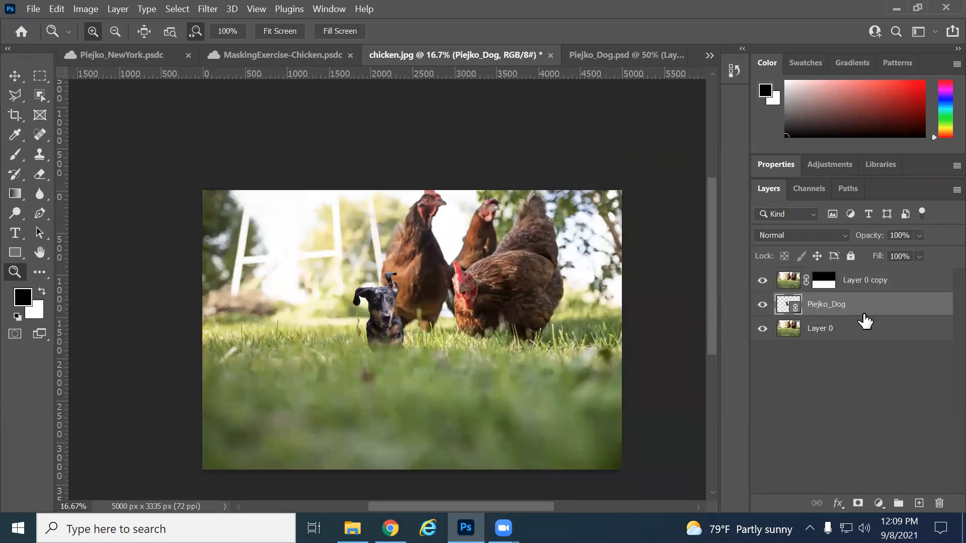
{"action": "left_click", "coordinate": [765, 330]}
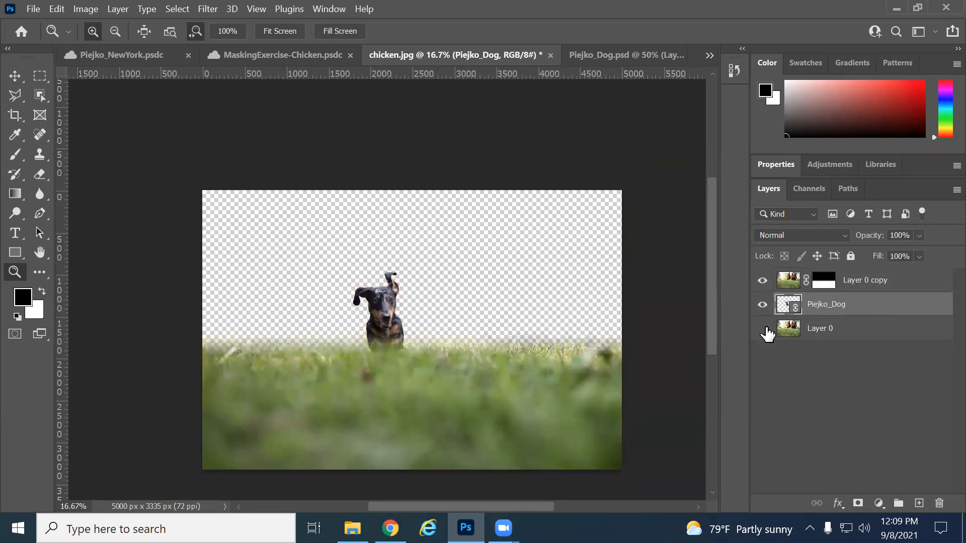
{"action": "mouse_move", "coordinate": [854, 303]}
{"action": "left_mouse_down"}
{"action": "mouse_move", "coordinate": [847, 274]}
{"action": "mouse_move", "coordinate": [863, 319]}
{"action": "left_mouse_up"}
{"action": "left_click", "coordinate": [762, 329]}
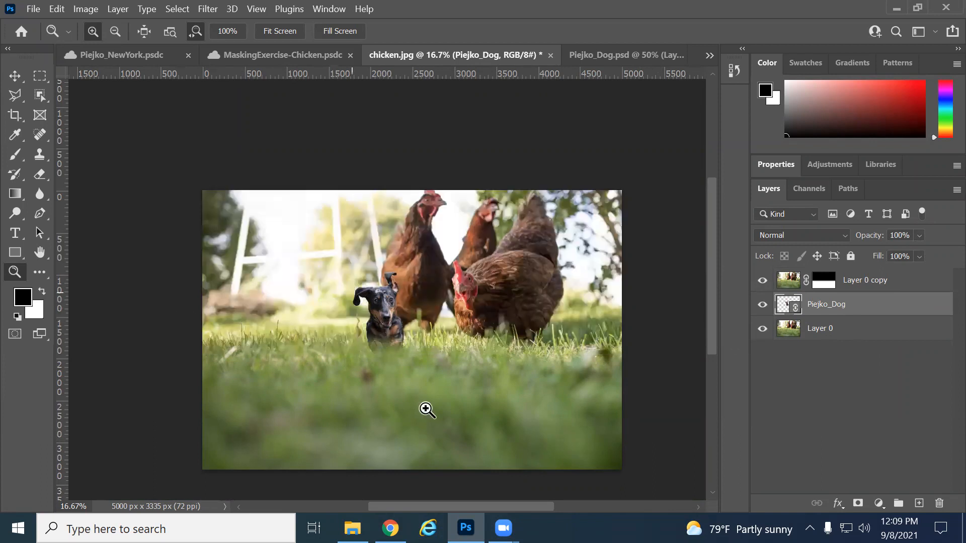
Step: Examine how the dog's body and edges blend into the grass beside the chickens at several magnifications
{"action": "key", "text": "v"}
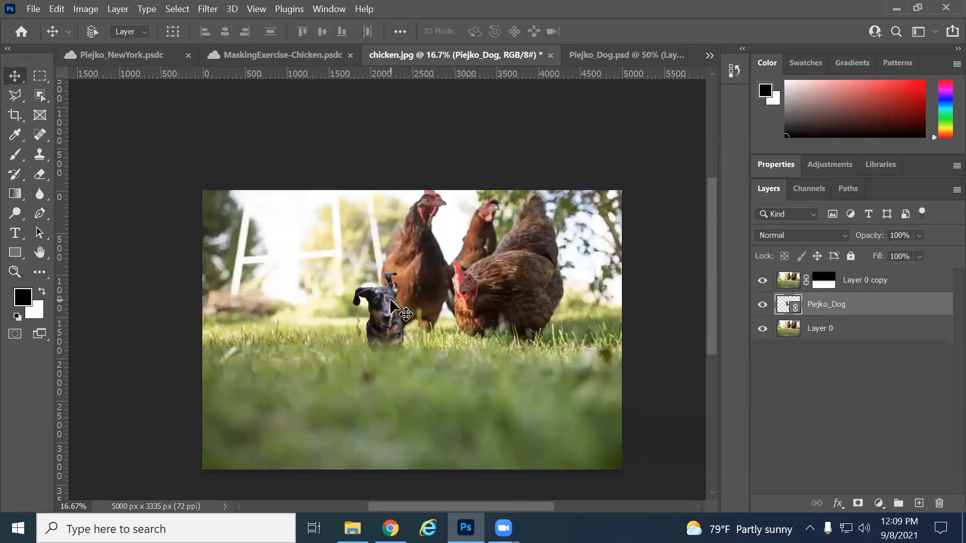
{"action": "key", "text": "z"}
{"action": "left_click", "coordinate": [459, 314]}
{"action": "left_click", "coordinate": [460, 317]}
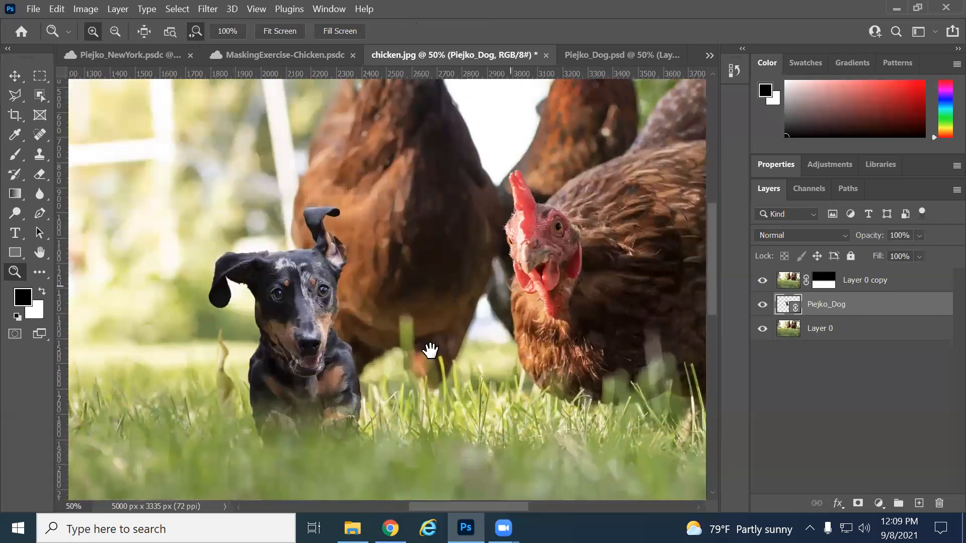
{"action": "left_click", "coordinate": [461, 368]}
{"action": "left_click", "coordinate": [511, 379], "text": "alt"}
{"action": "left_click", "coordinate": [513, 383], "text": "alt"}
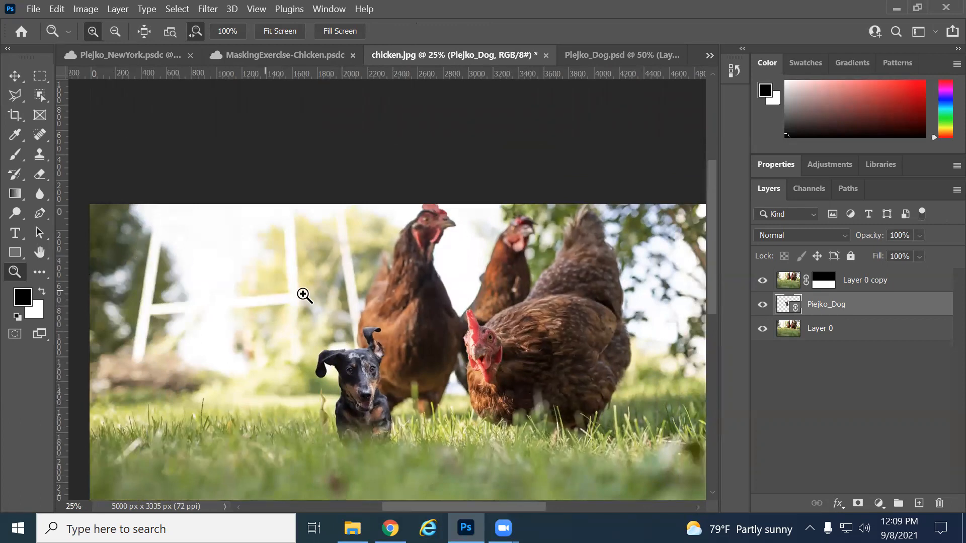
{"action": "left_click", "coordinate": [367, 356]}
{"action": "left_click", "coordinate": [418, 394]}
{"action": "left_click_drag", "start_coordinate": [428, 422], "coordinate": [470, 346]}
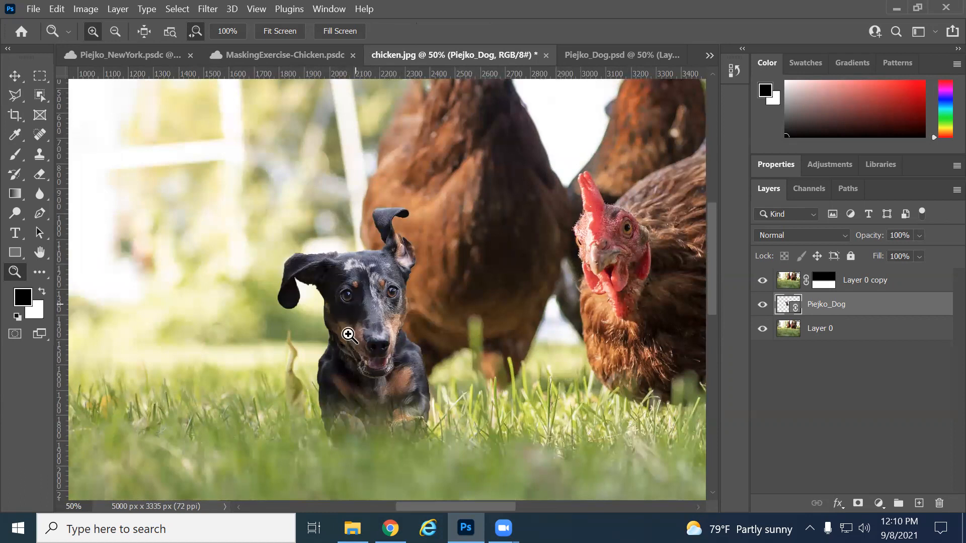
{"action": "left_click", "coordinate": [506, 389], "text": "alt"}
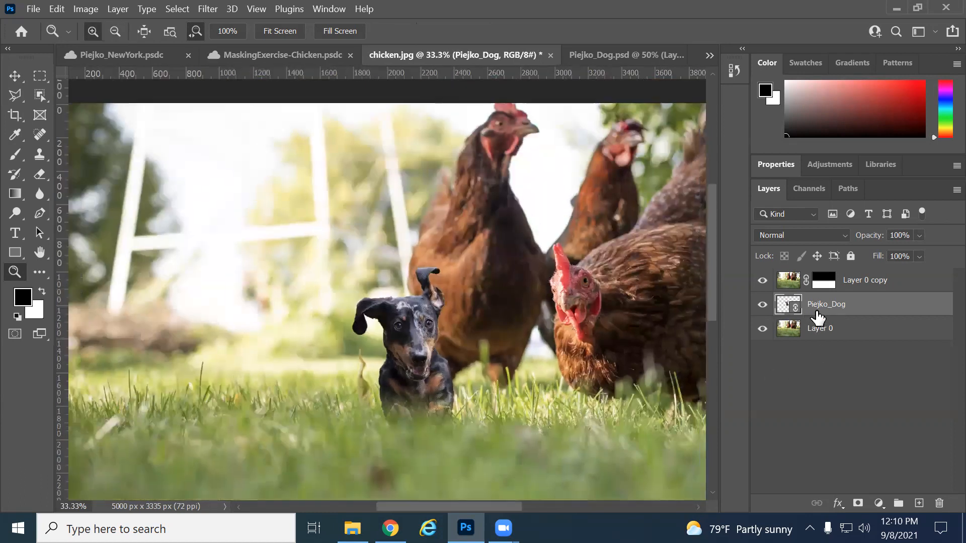
Step: Flip the Piejko_Dog layer horizontally and check the mirrored dog against the chickens
{"action": "left_click", "coordinate": [58, 10]}
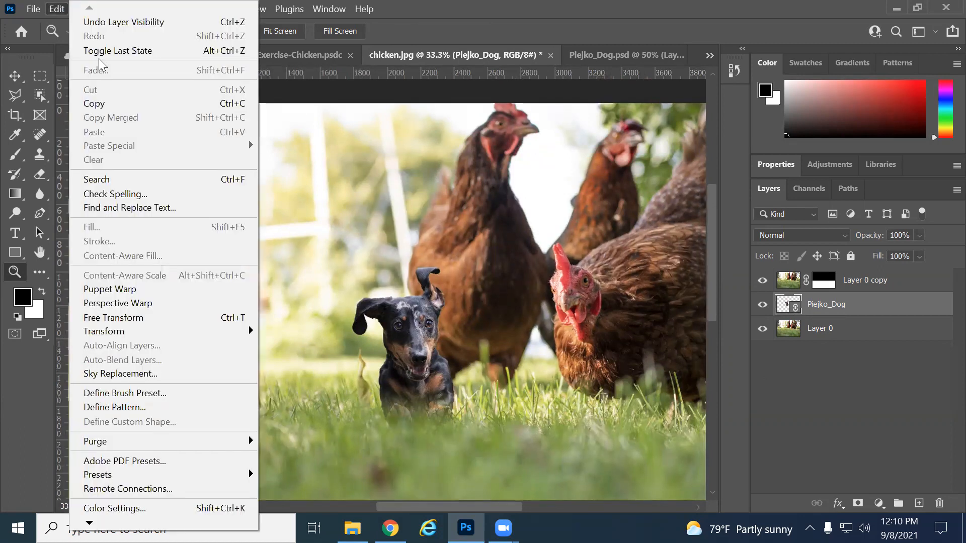
{"action": "mouse_move", "coordinate": [149, 333]}
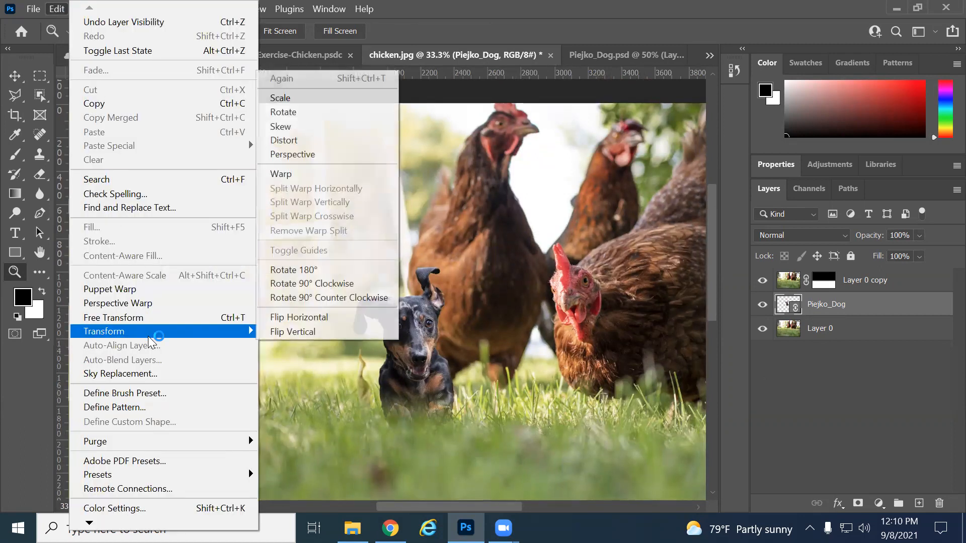
{"action": "left_click", "coordinate": [325, 321]}
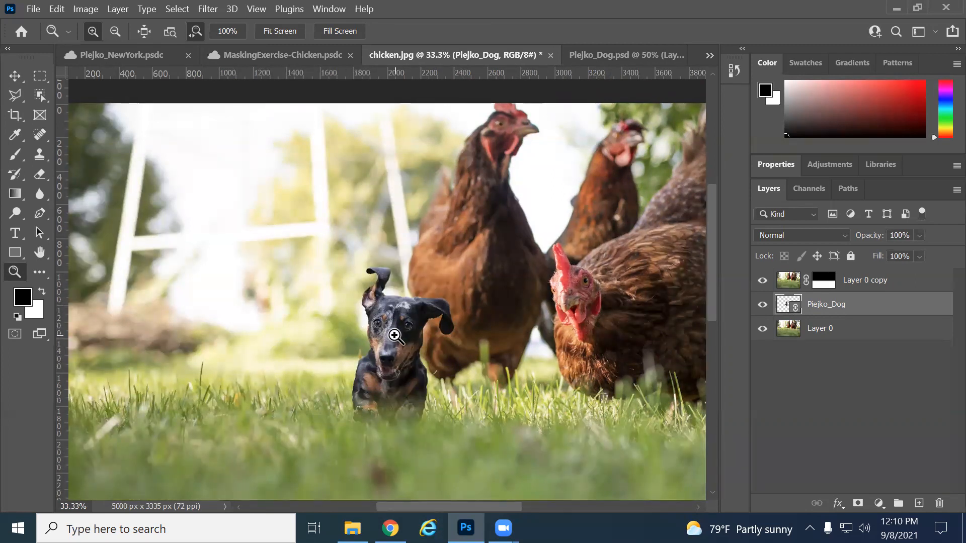
{"action": "left_click_drag", "start_coordinate": [539, 287], "coordinate": [519, 281]}
{"action": "left_click", "coordinate": [520, 281], "text": "alt"}
{"action": "left_click", "coordinate": [519, 280]}
{"action": "left_click", "coordinate": [488, 248], "text": "alt"}
{"action": "left_click", "coordinate": [488, 248], "text": "alt"}
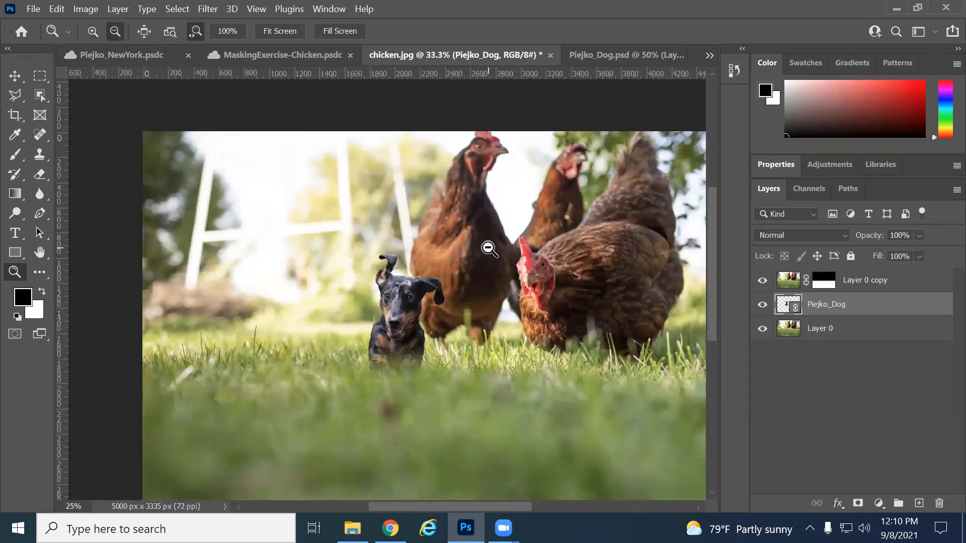
{"action": "left_click", "coordinate": [488, 248], "text": "alt"}
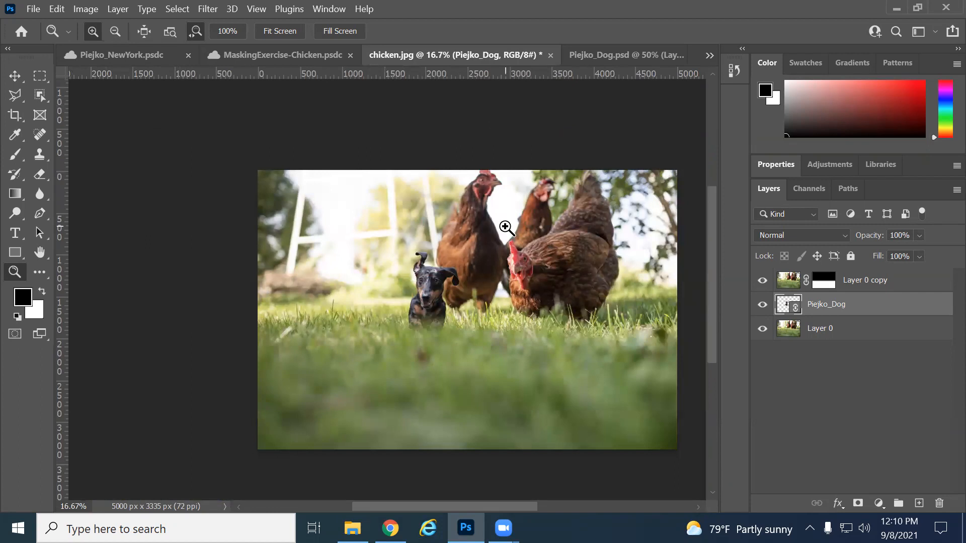
{"action": "left_click", "coordinate": [470, 259]}
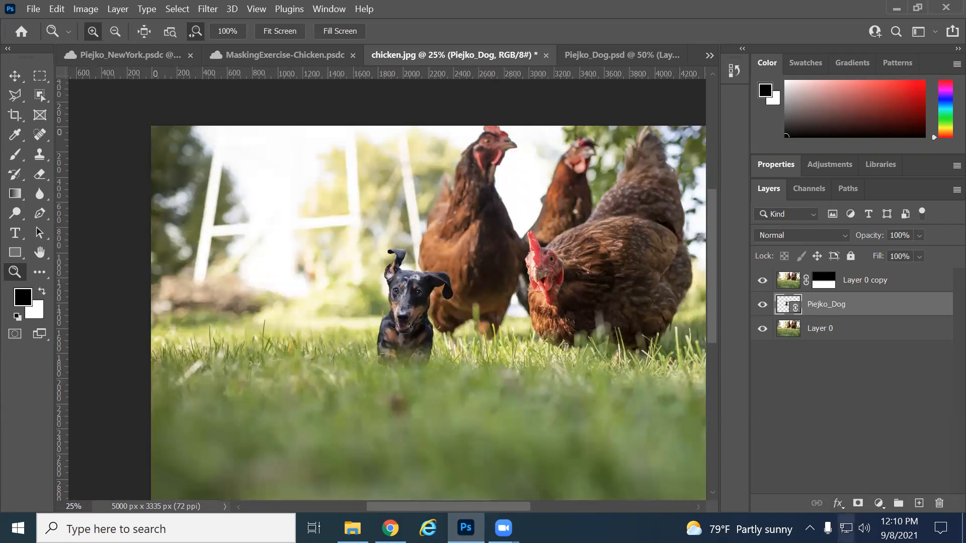
Step: Add an Inner Shadow effect to the Piejko_Dog layer with its blend mode set to Overlay
{"action": "left_click", "coordinate": [838, 504]}
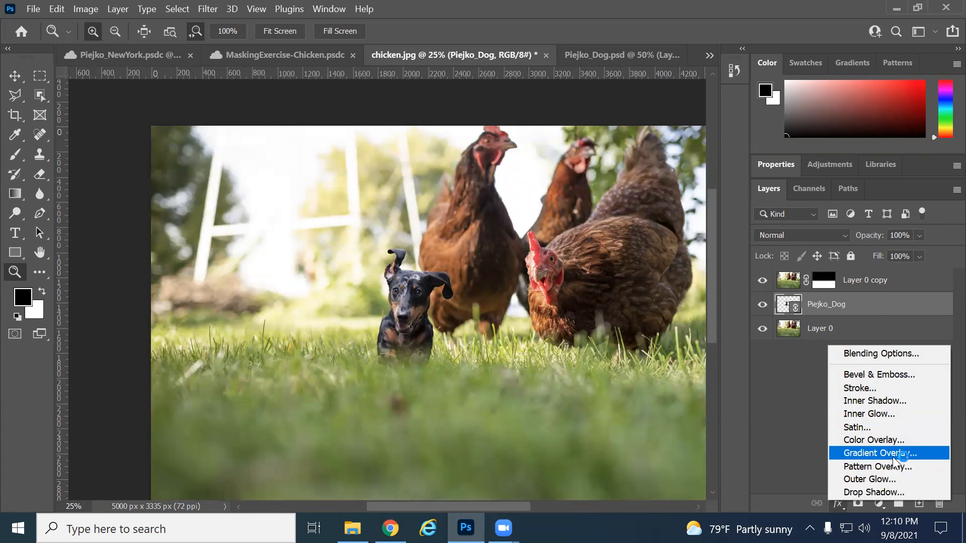
{"action": "left_click", "coordinate": [884, 405]}
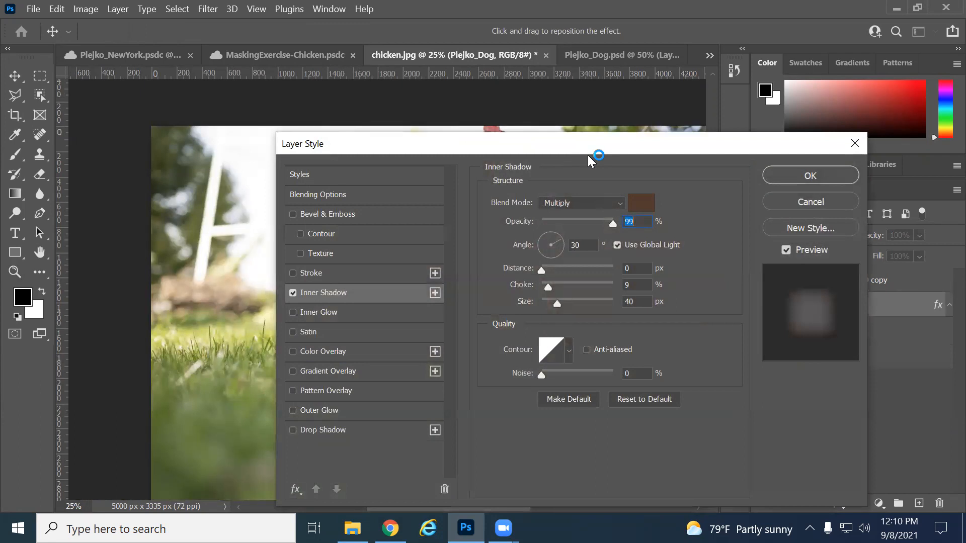
{"action": "left_click_drag", "start_coordinate": [588, 156], "coordinate": [700, 137]}
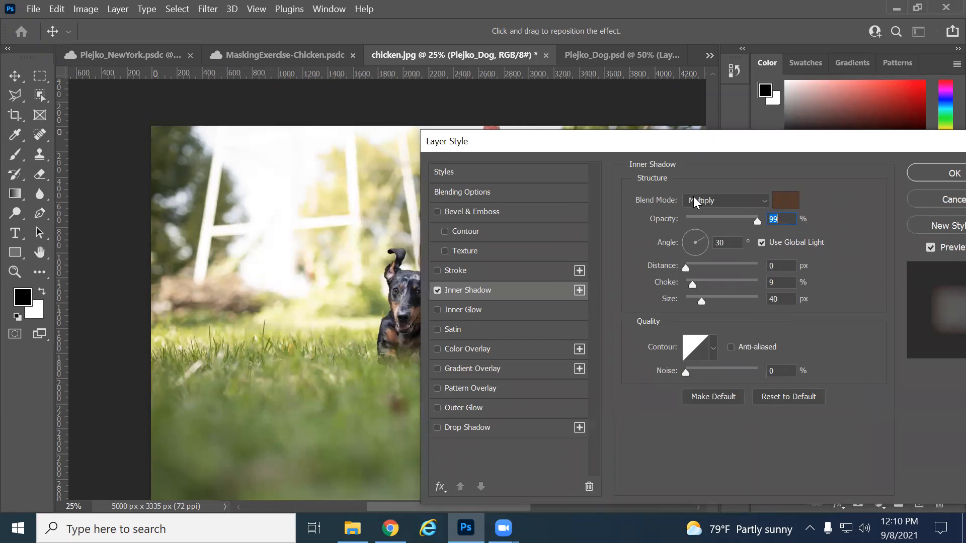
{"action": "left_click", "coordinate": [725, 202]}
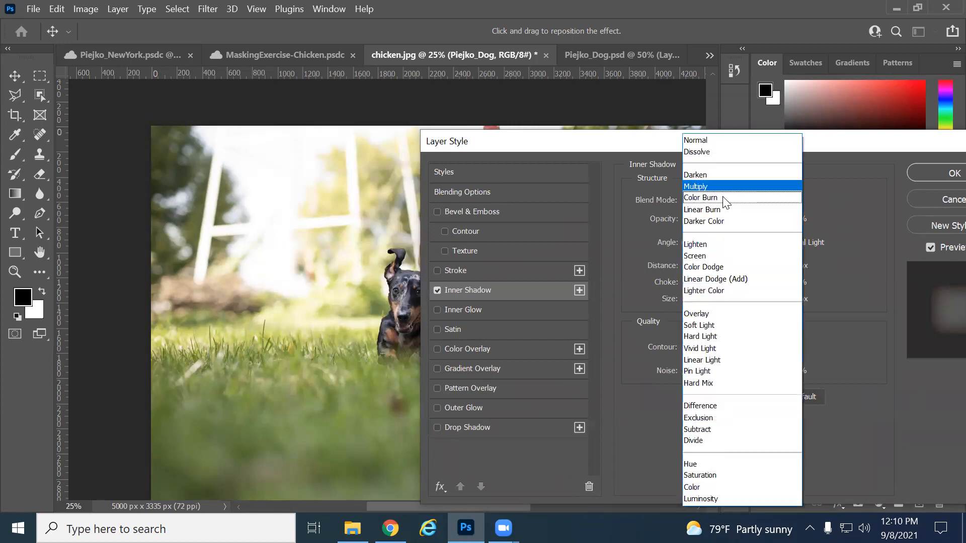
{"action": "left_click", "coordinate": [731, 311]}
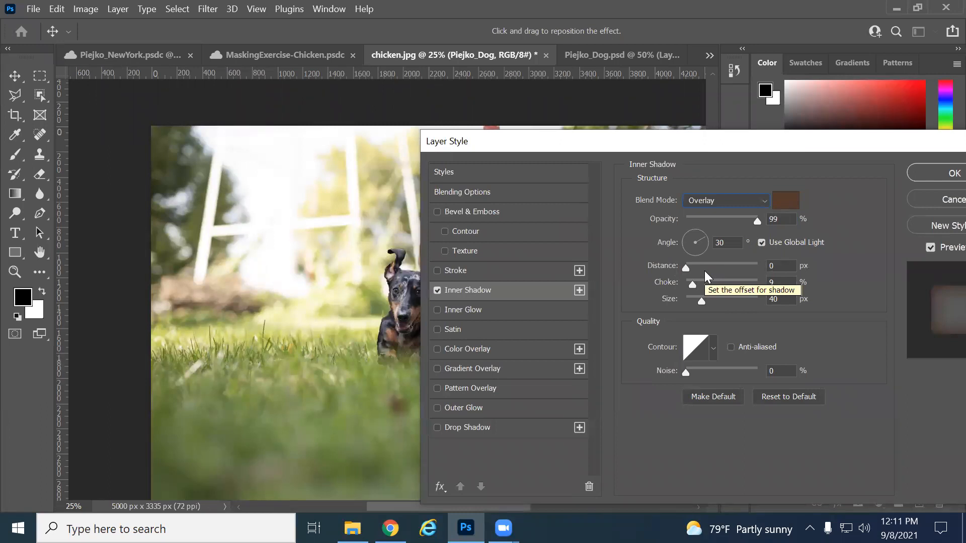
Step: Set the inner shadow color to the light orange e7a533
{"action": "left_click", "coordinate": [781, 198]}
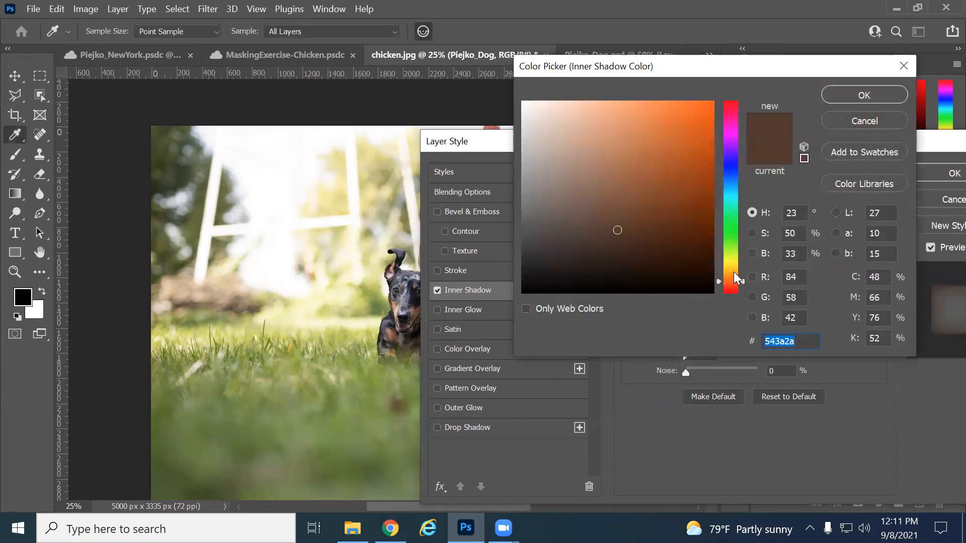
{"action": "type", "text": "dd9c2a"}
{"action": "left_click_drag", "start_coordinate": [672, 120], "coordinate": [665, 115]}
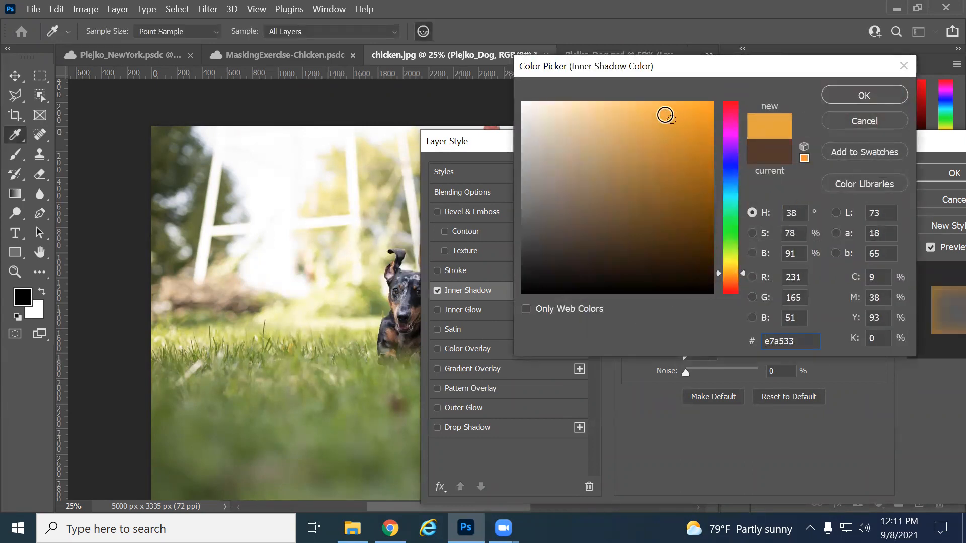
{"action": "left_click", "coordinate": [835, 95]}
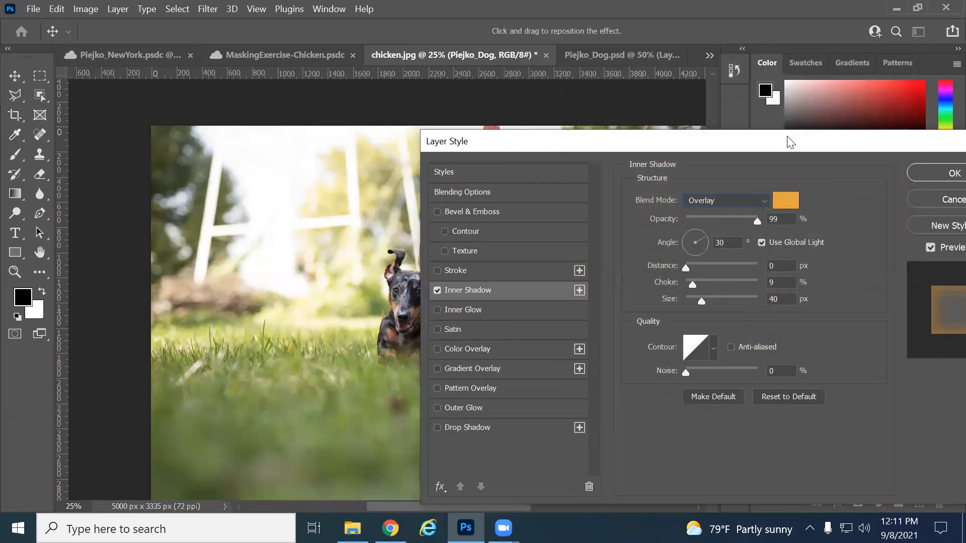
Step: Set the inner shadow's distance to 16 px, choke to 14% and size to 43 px, and apply the layer style
{"action": "left_click_drag", "start_coordinate": [788, 140], "coordinate": [938, 92]}
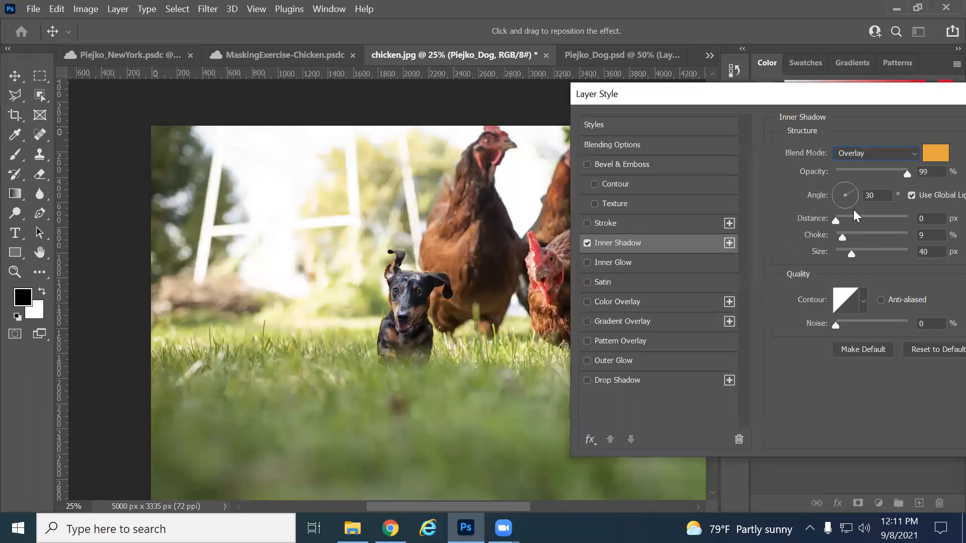
{"action": "mouse_move", "coordinate": [839, 220]}
{"action": "left_mouse_down"}
{"action": "mouse_move", "coordinate": [849, 221]}
{"action": "mouse_move", "coordinate": [853, 251]}
{"action": "mouse_move", "coordinate": [848, 220]}
{"action": "left_mouse_up"}
{"action": "left_click", "coordinate": [845, 237]}
{"action": "left_click_drag", "start_coordinate": [777, 93], "coordinate": [661, 111]}
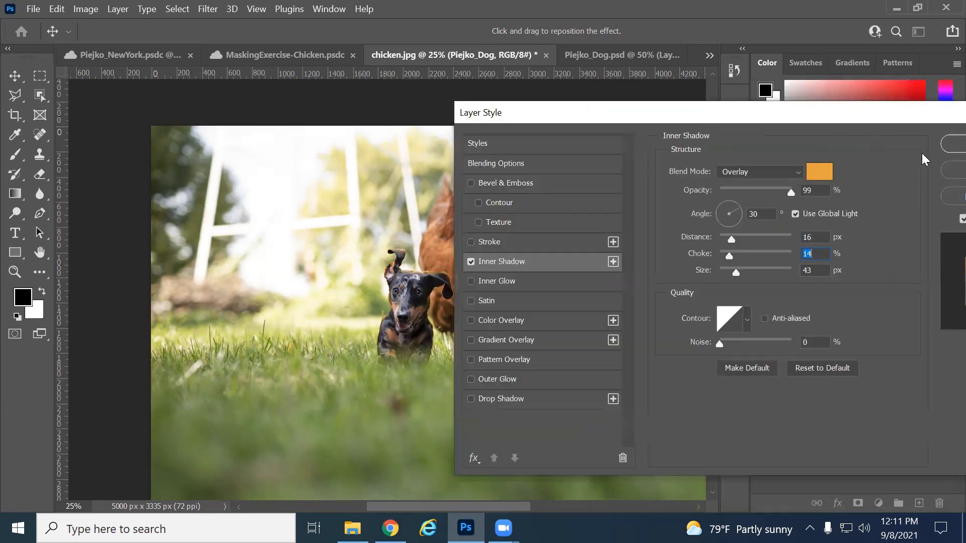
{"action": "left_click", "coordinate": [944, 146]}
{"action": "key", "text": "z"}
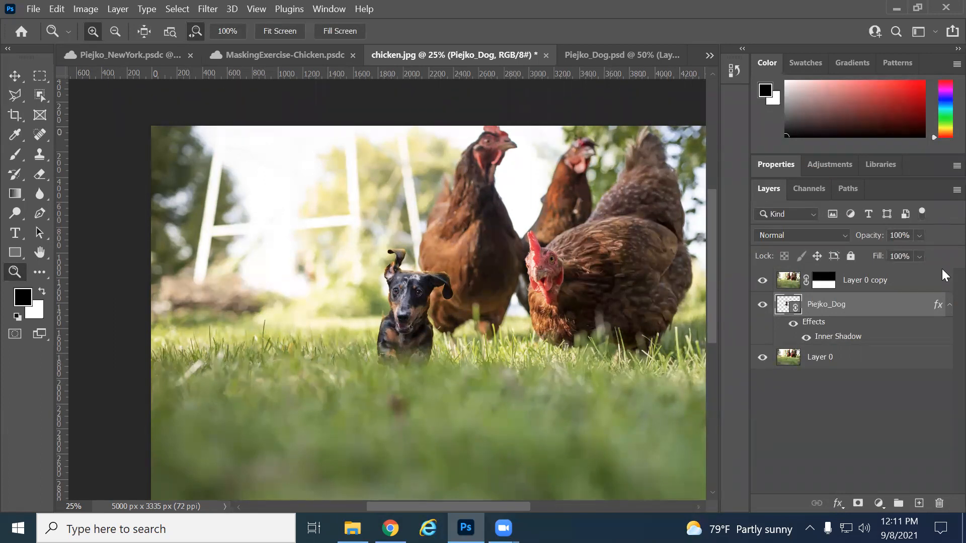
Step: Toggle the Piejko_Dog layer's effects off and on to compare the dog with and without the inner shadow
{"action": "left_click", "coordinate": [792, 324]}
{"action": "left_click", "coordinate": [792, 326]}
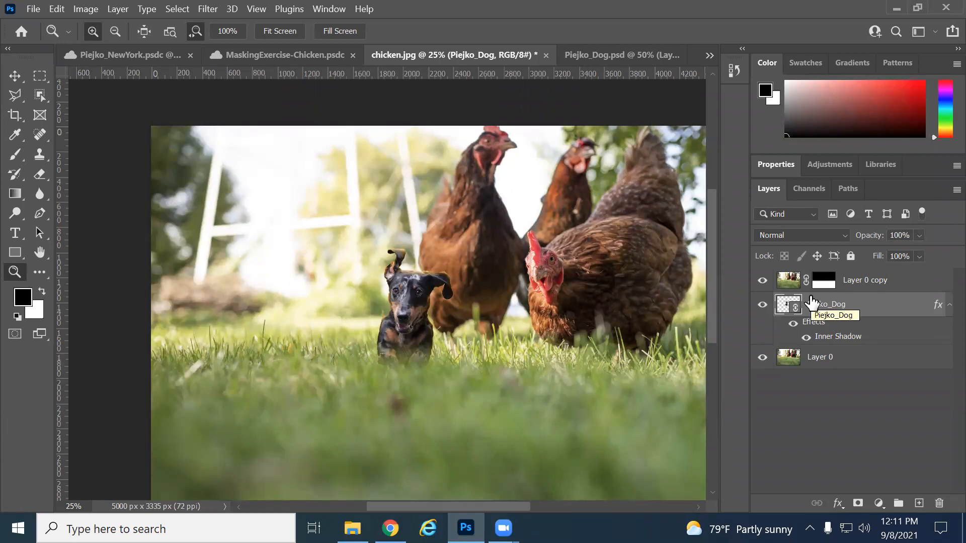
{"action": "left_click", "coordinate": [410, 334], "text": "alt"}
{"action": "left_click", "coordinate": [415, 336], "text": "alt"}
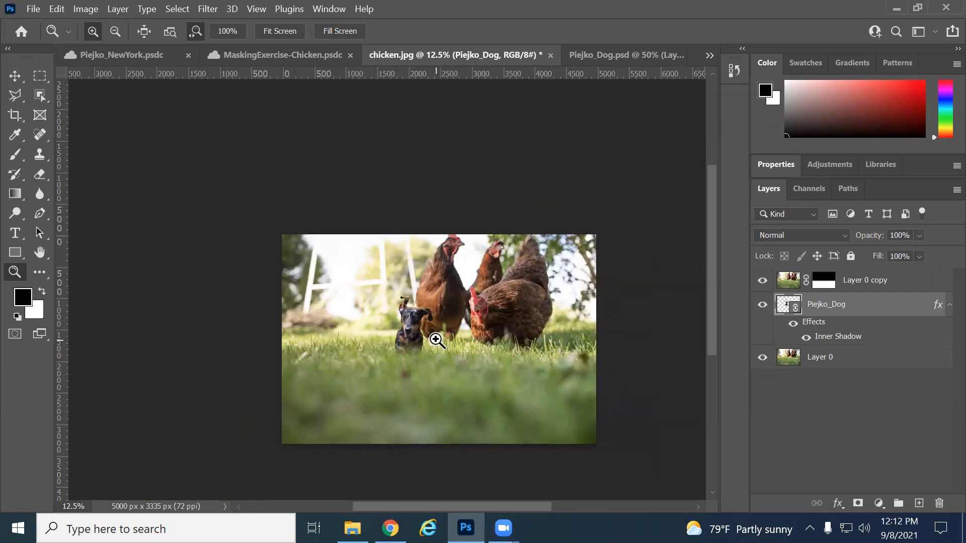
Step: Select Layer 0 copy and Layer 0 in turn to review the layer stack, and examine the dog in the composite
{"action": "left_click", "coordinate": [866, 286]}
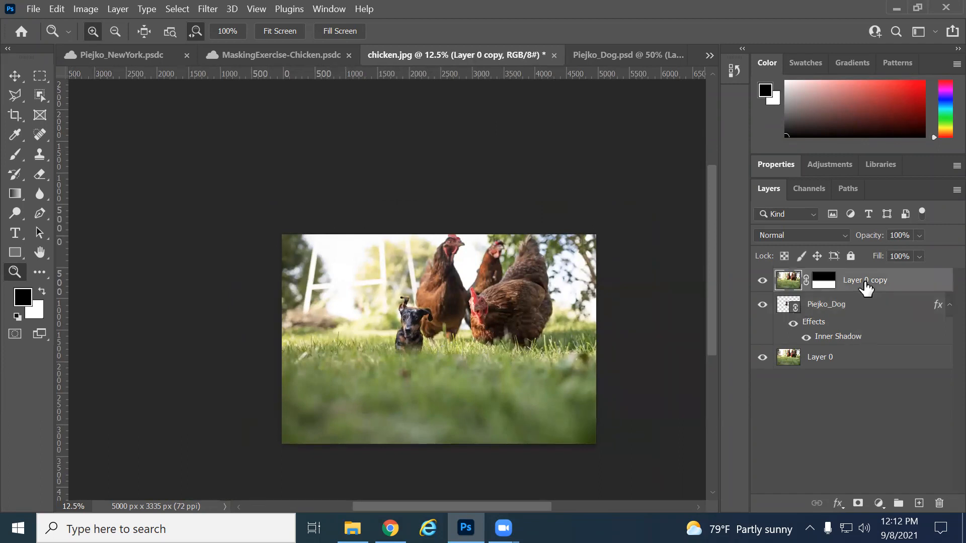
{"action": "left_click", "coordinate": [869, 358]}
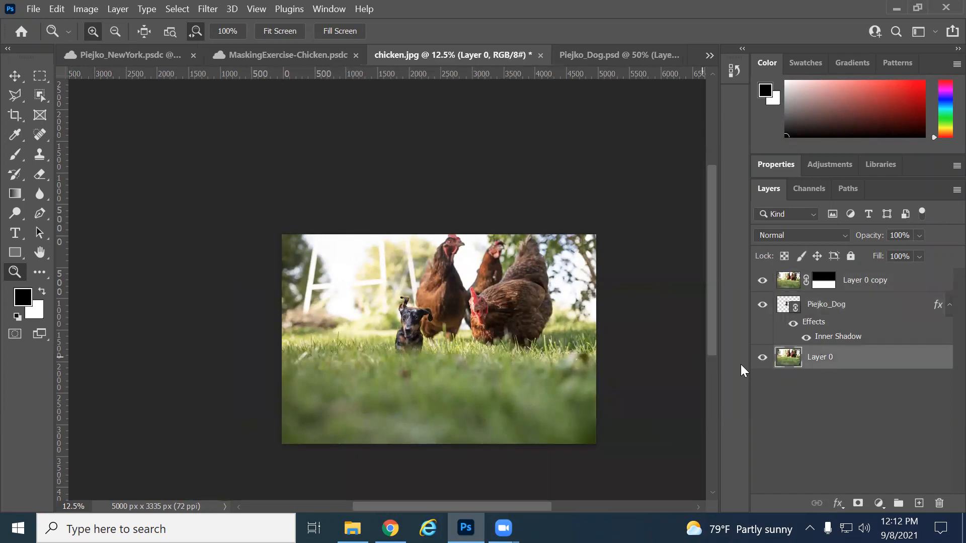
{"action": "left_click", "coordinate": [435, 320]}
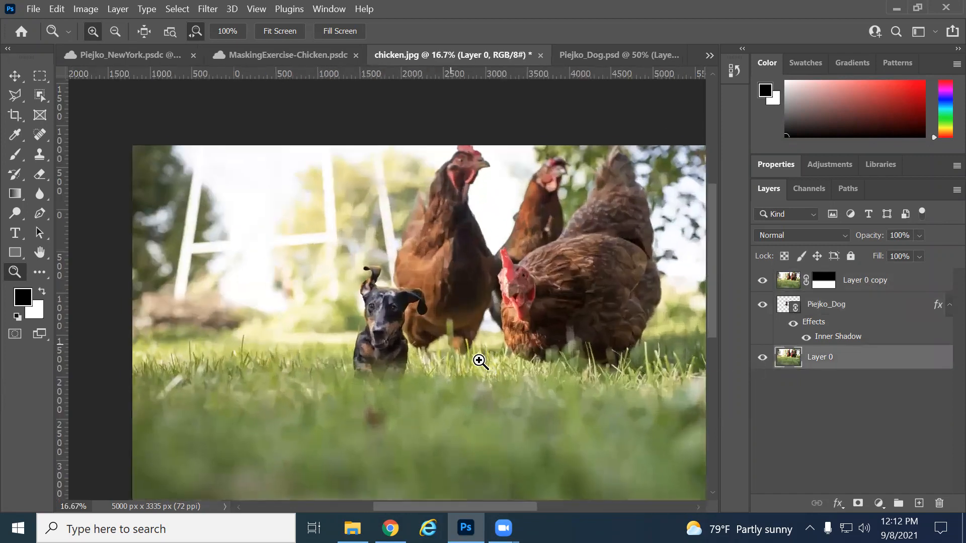
{"action": "left_click", "coordinate": [444, 360]}
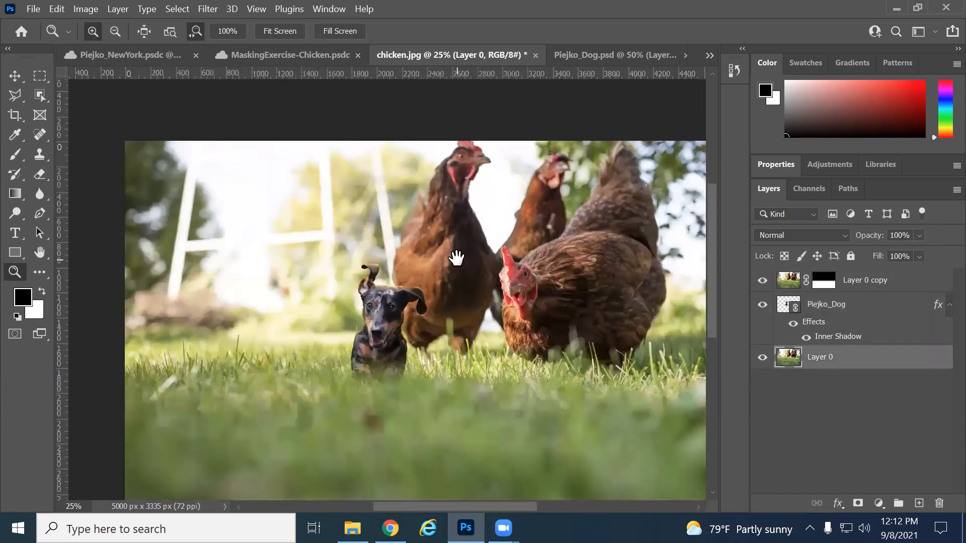
{"action": "left_click", "coordinate": [474, 304], "text": "alt"}
{"action": "left_click", "coordinate": [474, 305], "text": "alt"}
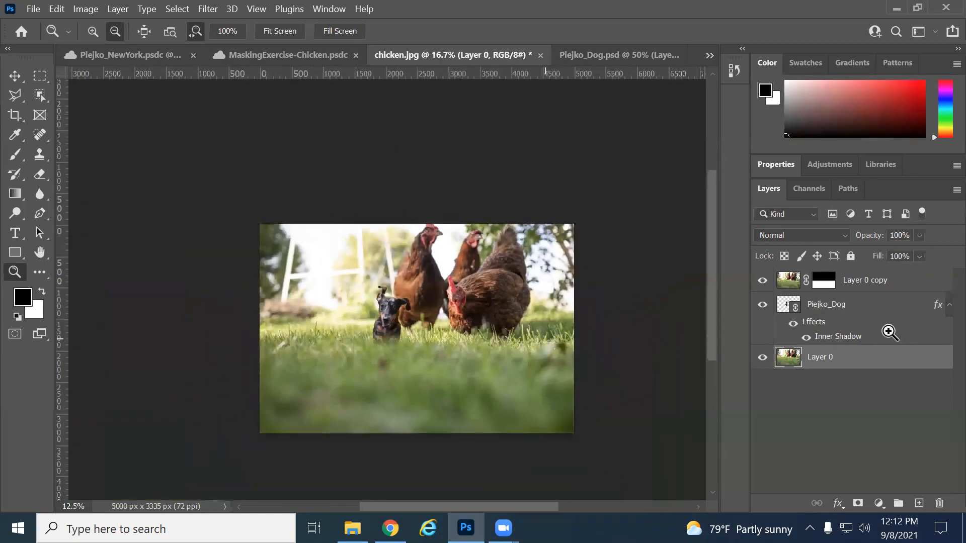
Step: Crop the document to a rectangular selection of about 3649 x 2534 px around the dog and the three chickens
{"action": "left_click", "coordinate": [893, 283]}
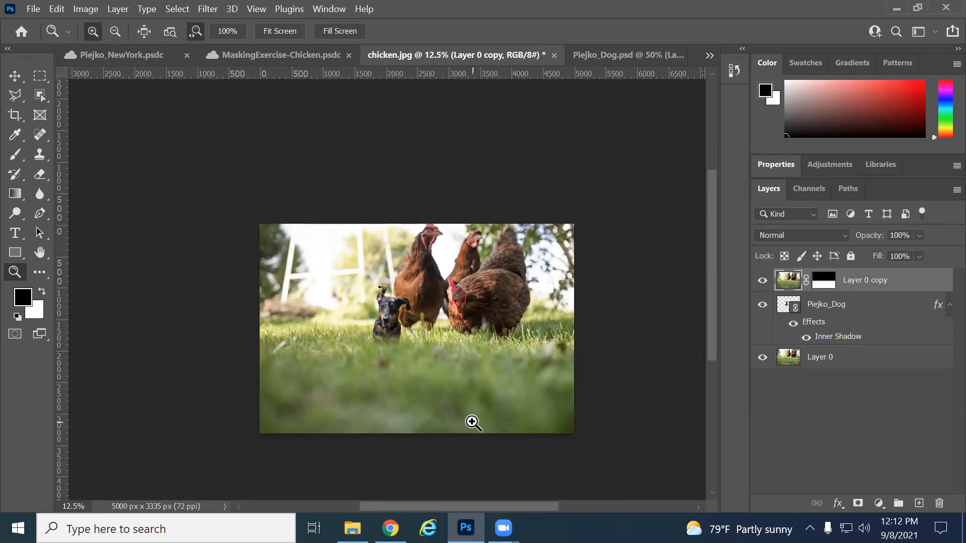
{"action": "left_click", "coordinate": [40, 77]}
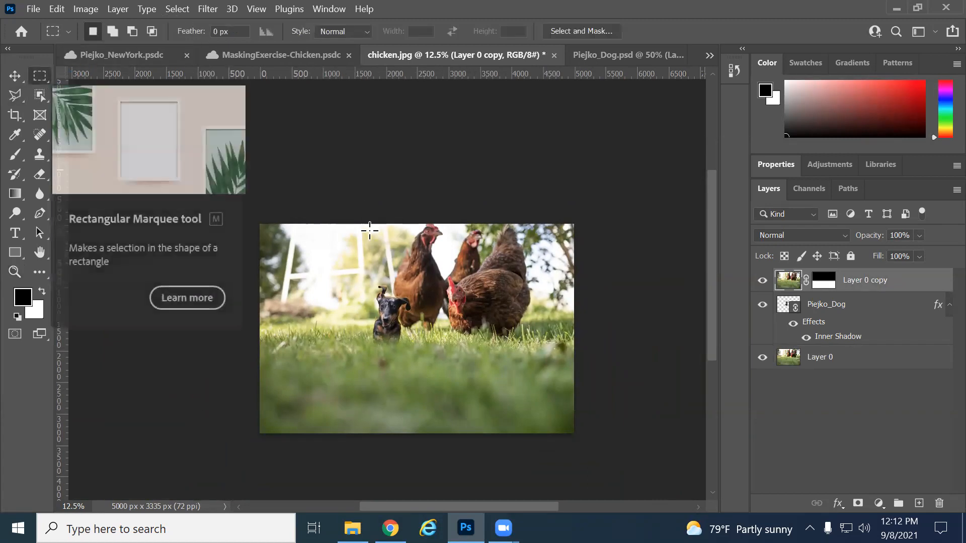
{"action": "left_click_drag", "start_coordinate": [310, 224], "coordinate": [539, 383]}
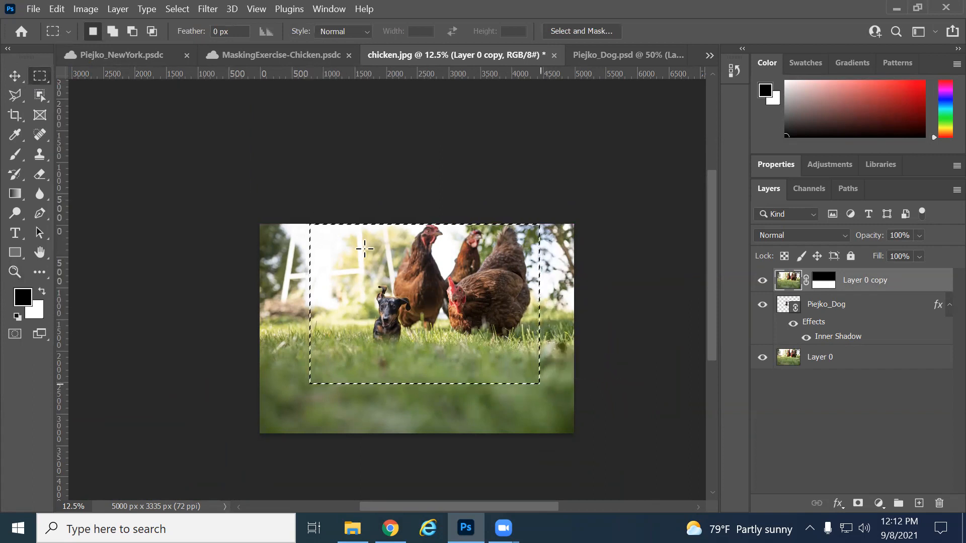
{"action": "left_click", "coordinate": [93, 9]}
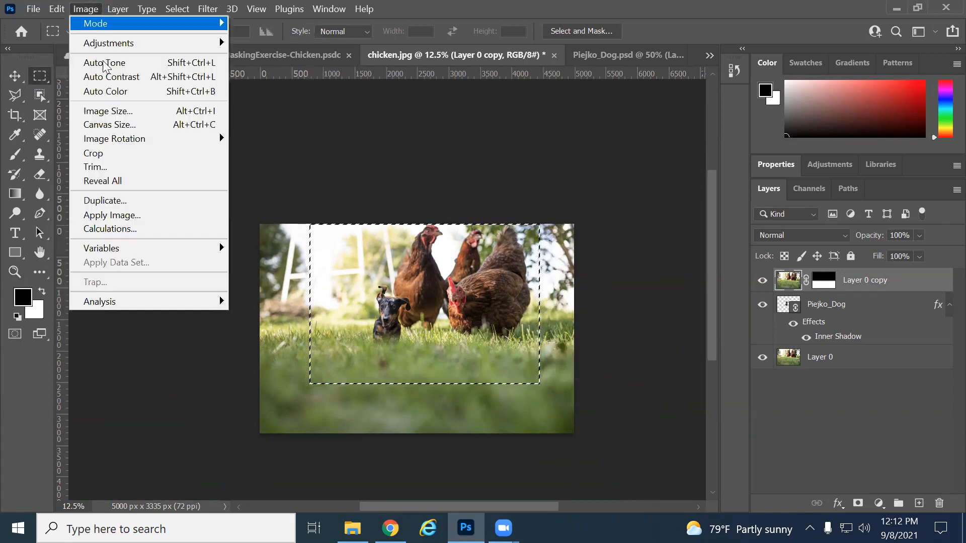
{"action": "left_click", "coordinate": [140, 162]}
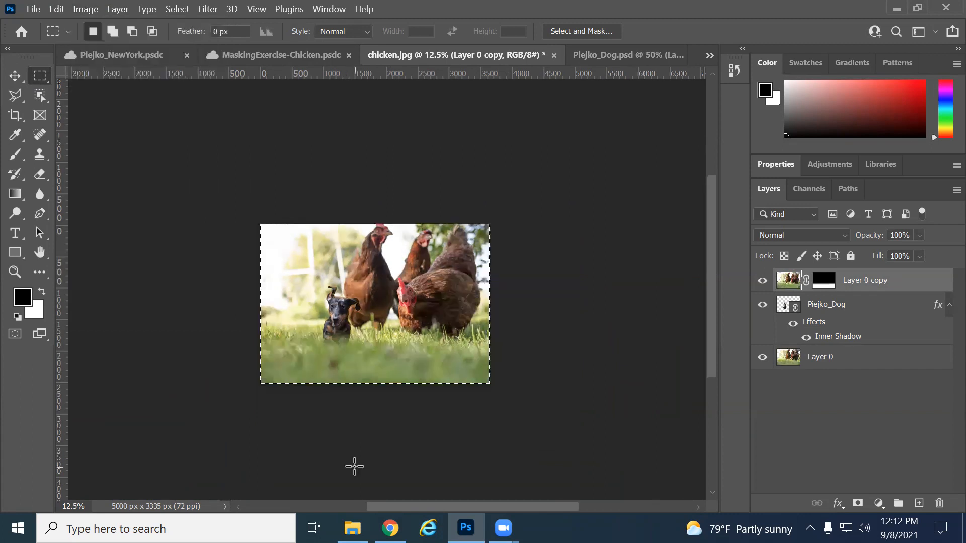
{"action": "key", "text": "z"}
{"action": "left_click", "coordinate": [405, 301]}
{"action": "left_click", "coordinate": [405, 300]}
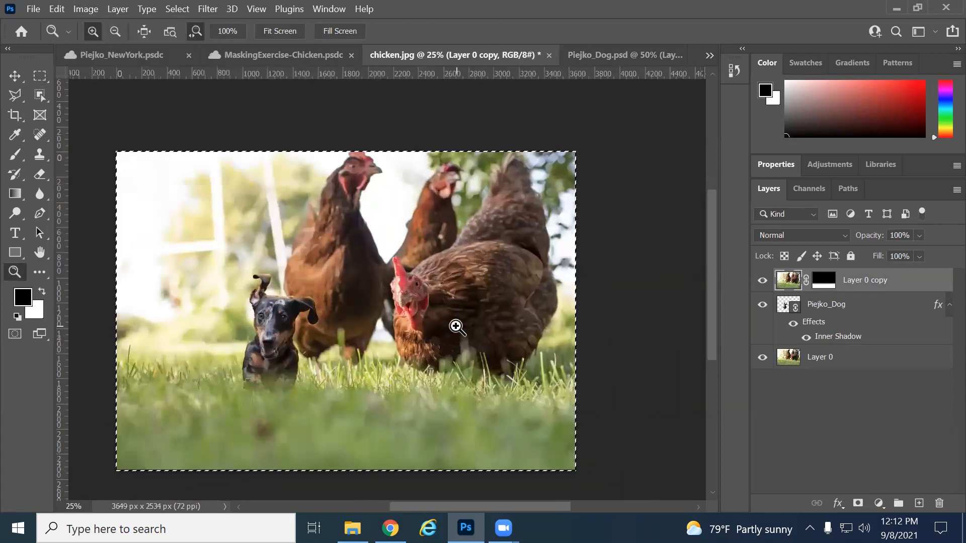
{"action": "left_click", "coordinate": [339, 307], "text": "alt"}
{"action": "left_click", "coordinate": [85, 9]}
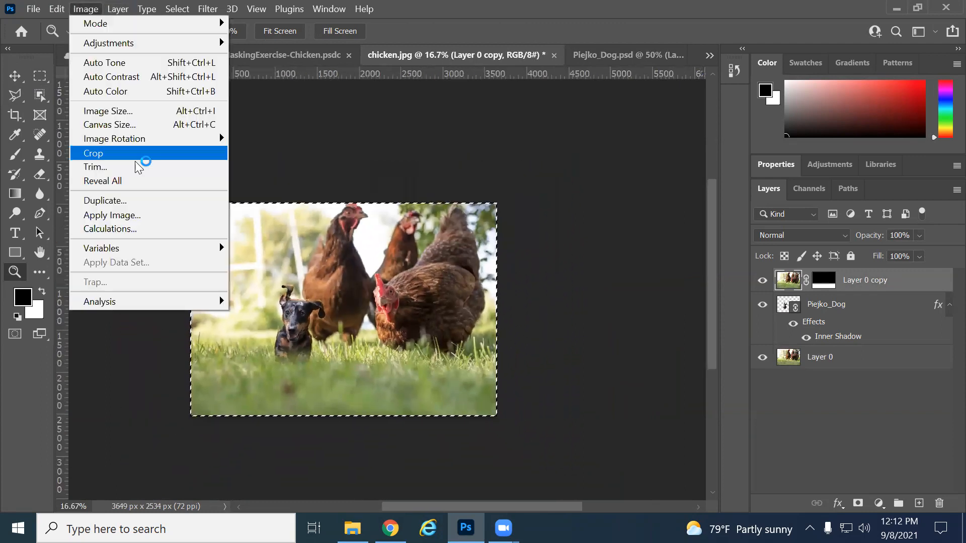
{"action": "left_click", "coordinate": [133, 157]}
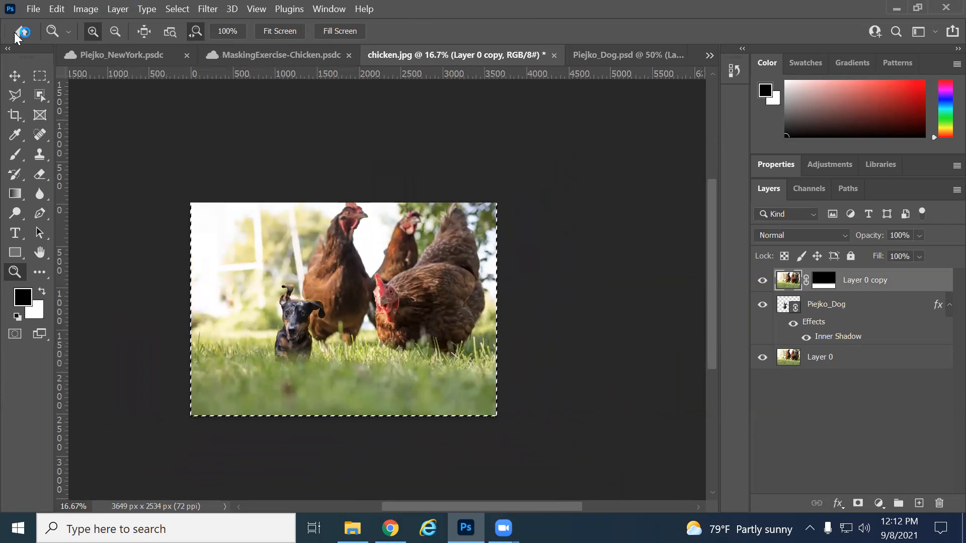
{"action": "left_click", "coordinate": [330, 143]}
{"action": "left_click", "coordinate": [115, 31]}
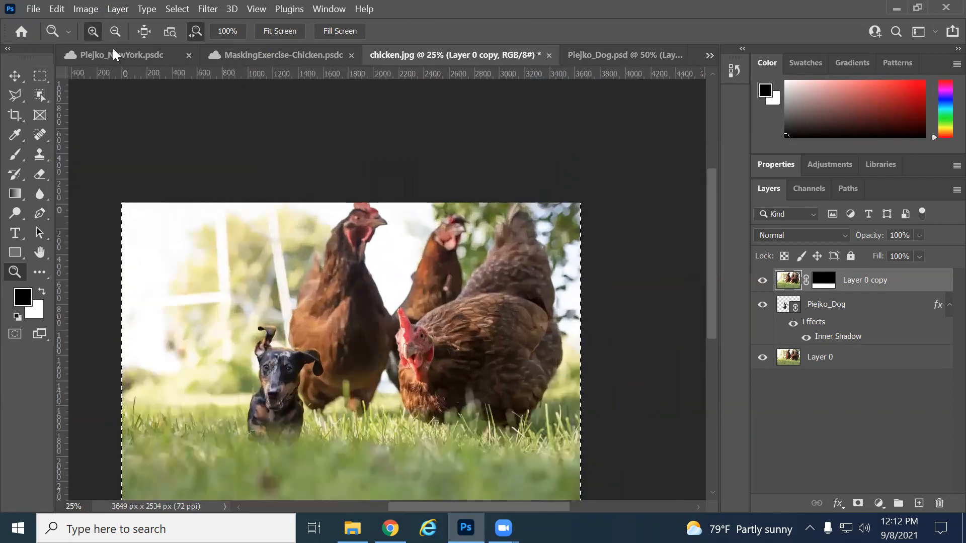
{"action": "left_click", "coordinate": [254, 187]}
Step: Save the composite as a Photoshop file named Piejko_Chicken in the Week2 folder, keeping Maximize Compatibility enabled
{"action": "left_click", "coordinate": [31, 9]}
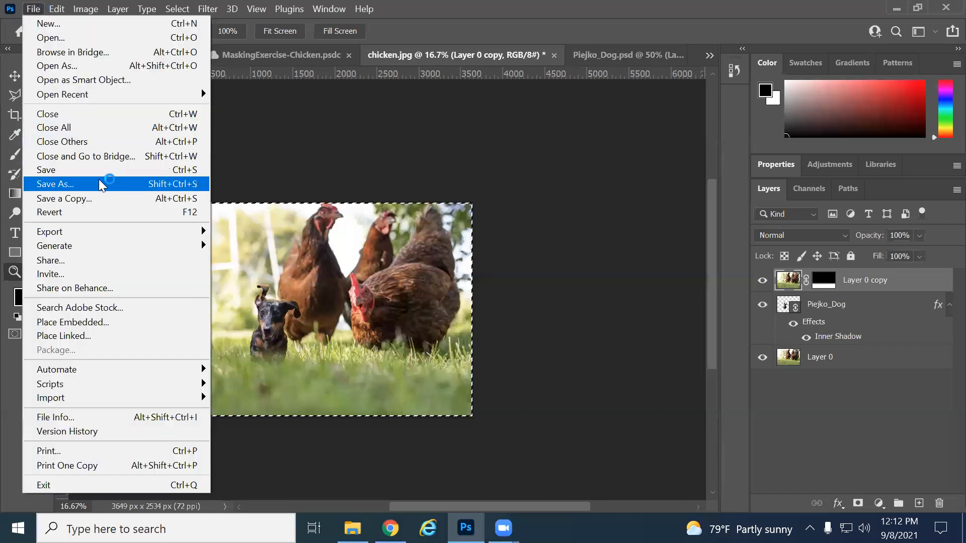
{"action": "key", "text": "ctrl+shift+s"}
{"action": "left_click", "coordinate": [520, 382]}
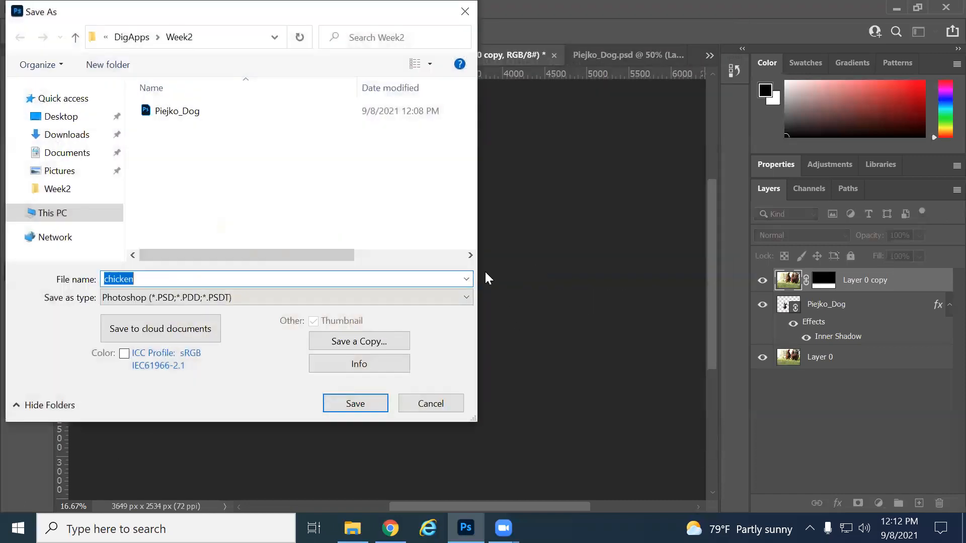
{"action": "left_click", "coordinate": [202, 116]}
{"action": "left_click", "coordinate": [140, 278]}
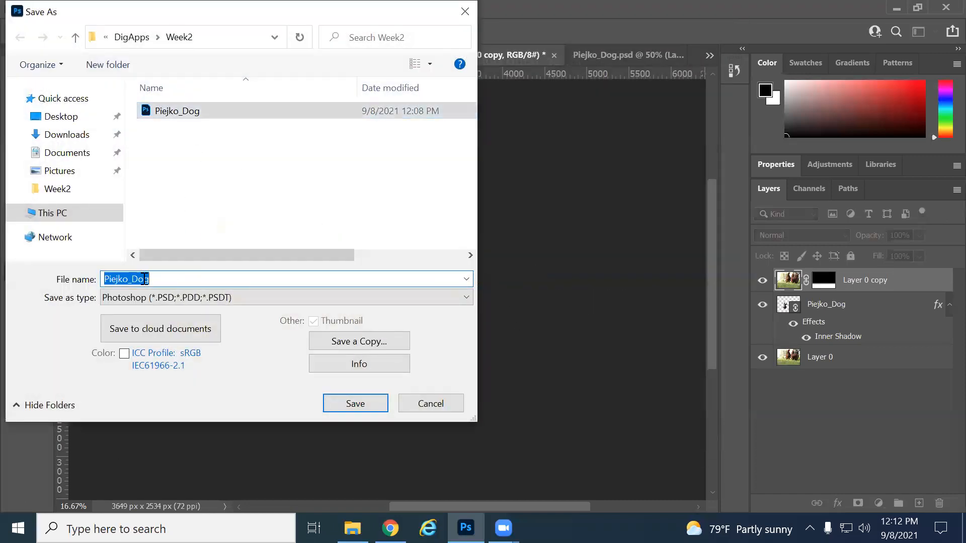
{"action": "left_click_drag", "start_coordinate": [136, 278], "coordinate": [248, 295]}
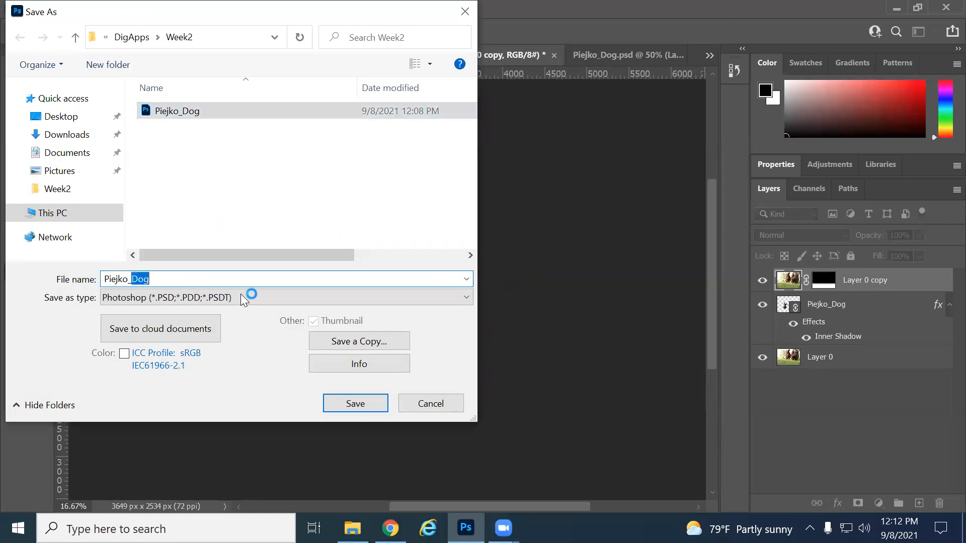
{"action": "type", "text": "Chicken"}
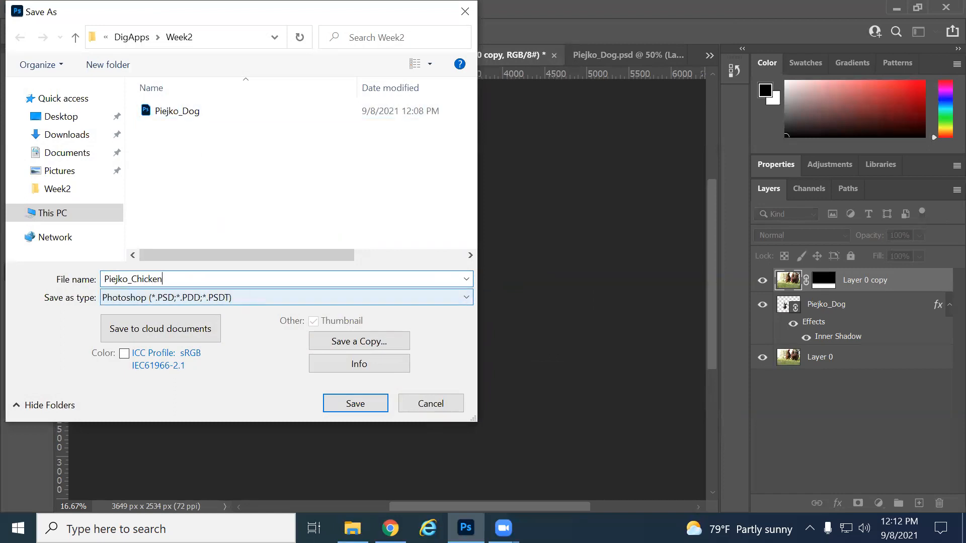
{"action": "key", "text": "Return"}
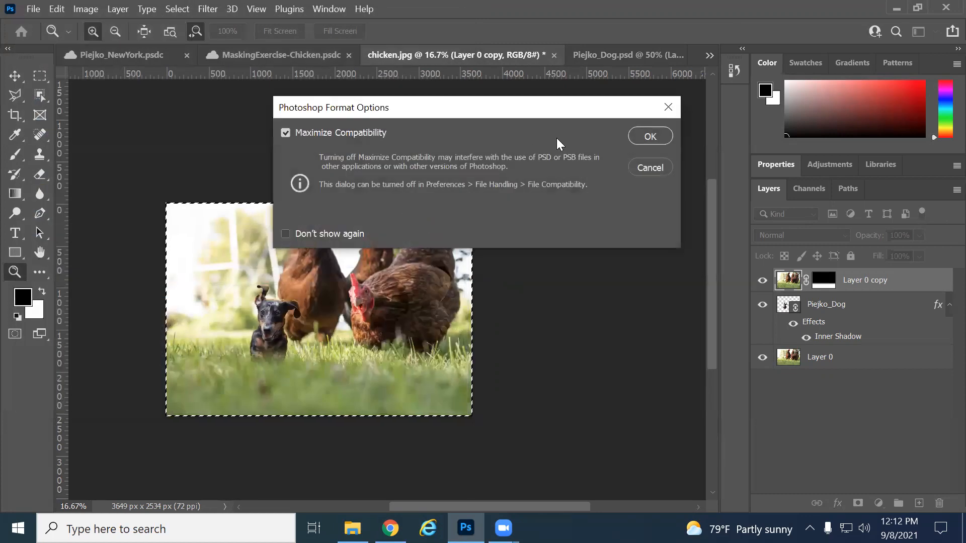
{"action": "left_click", "coordinate": [644, 137]}
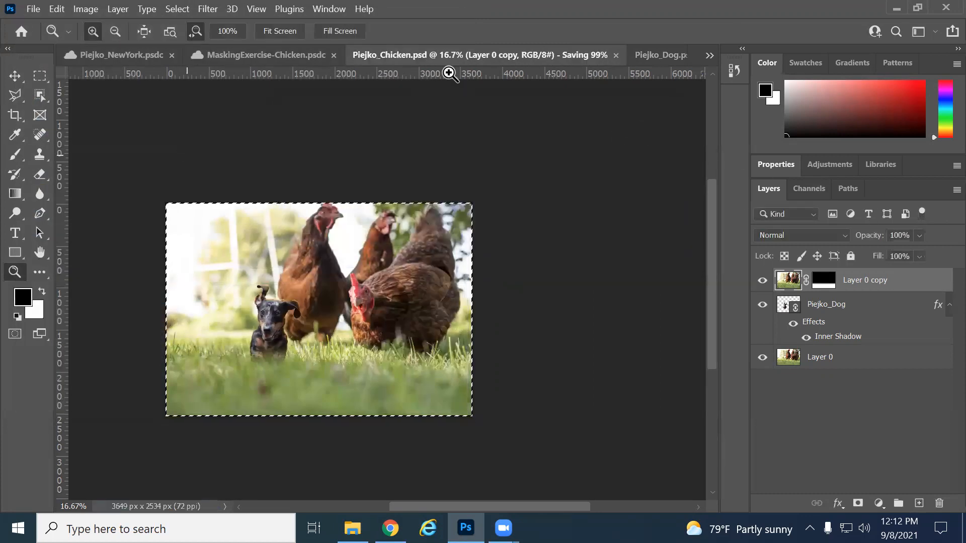
Step: View the New York composite, switch to Chrome to review the User Created Exercise instructions, and open their free-image sites link
{"action": "left_click", "coordinate": [146, 58]}
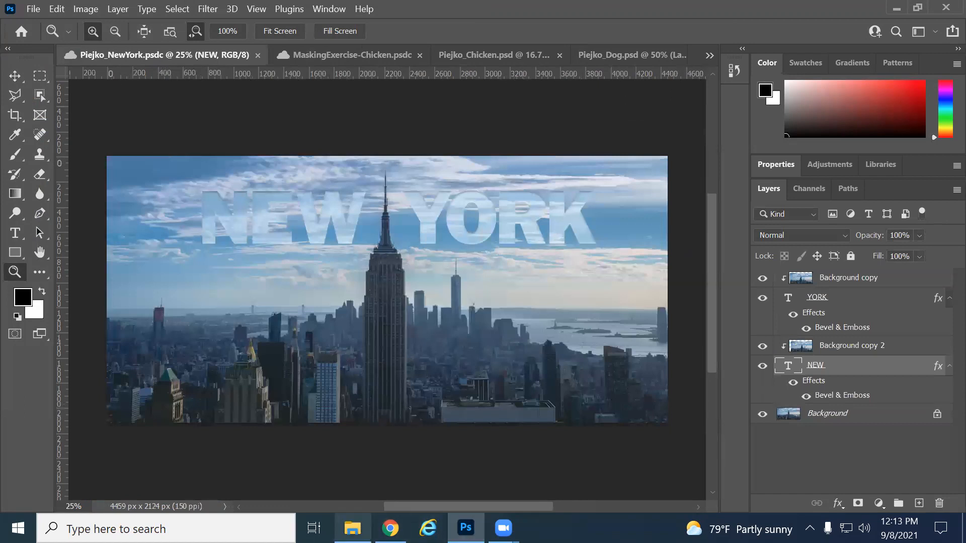
{"action": "left_click", "coordinate": [390, 528]}
{"action": "scroll", "coordinate": [446, 379], "scroll_direction": "down", "scroll_amount": 9}
{"action": "scroll", "coordinate": [446, 380], "scroll_direction": "up", "scroll_amount": 3}
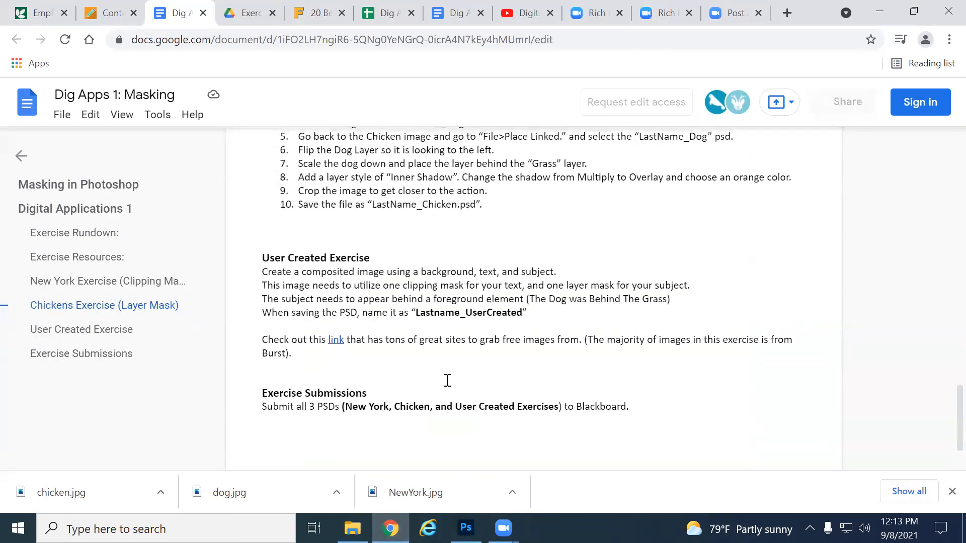
{"action": "scroll", "coordinate": [401, 370], "scroll_direction": "down", "scroll_amount": 2}
{"action": "left_click", "coordinate": [342, 338]}
{"action": "left_click", "coordinate": [377, 363]}
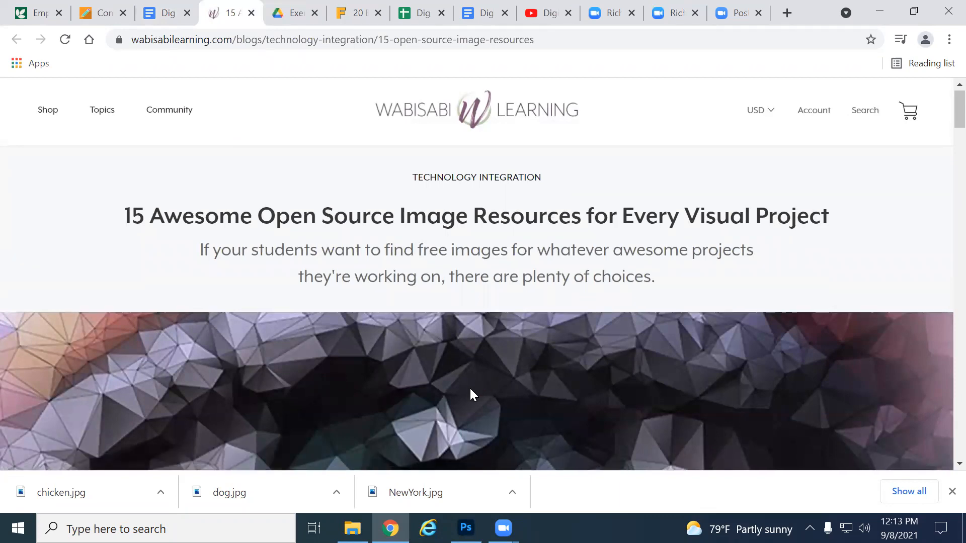
Step: Look through the article's list of open source image resources, dismissing the subscription popup, and open the Burst site
{"action": "scroll", "coordinate": [471, 392], "scroll_direction": "down", "scroll_amount": 20}
{"action": "scroll", "coordinate": [472, 390], "scroll_direction": "down", "scroll_amount": 5}
{"action": "scroll", "coordinate": [472, 390], "scroll_direction": "up", "scroll_amount": 7}
{"action": "scroll", "coordinate": [472, 395], "scroll_direction": "up", "scroll_amount": 6}
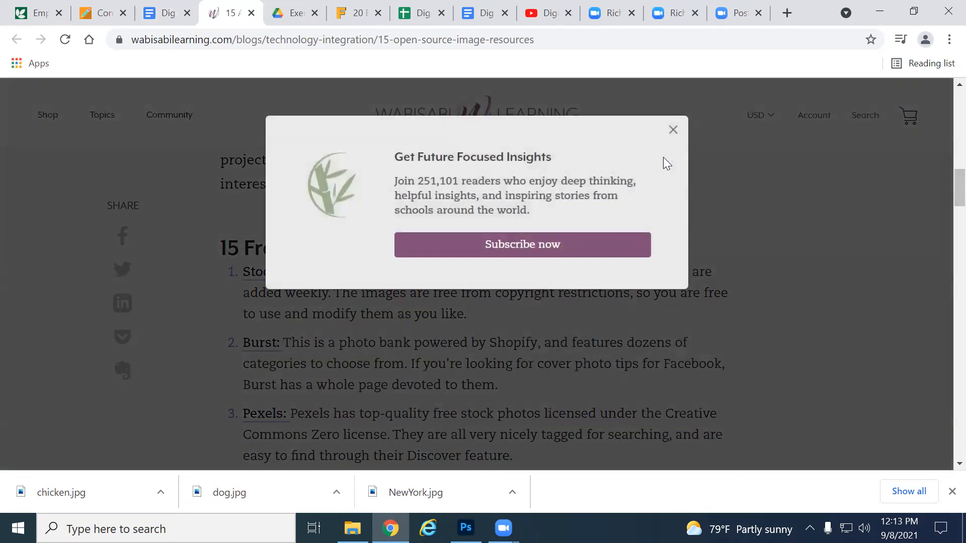
{"action": "left_click", "coordinate": [673, 130]}
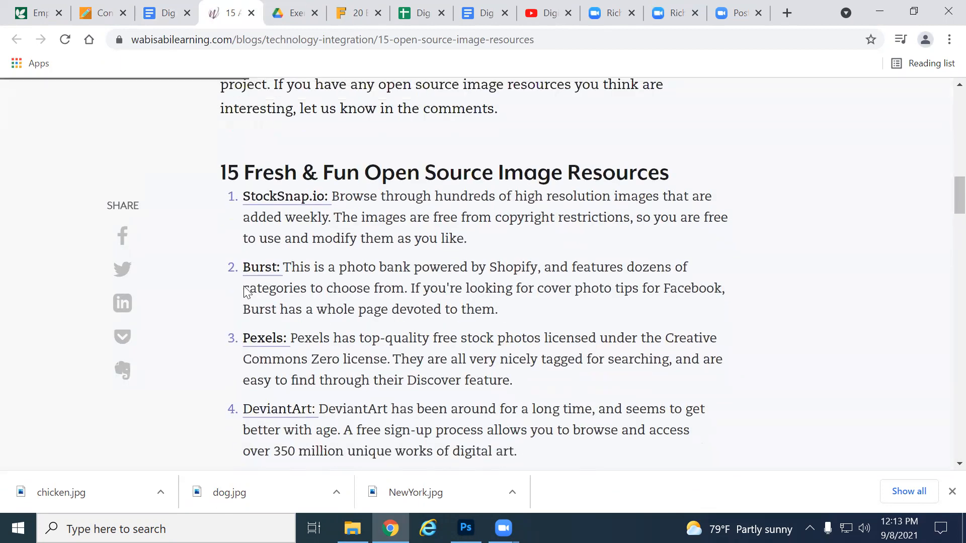
{"action": "left_click", "coordinate": [258, 270]}
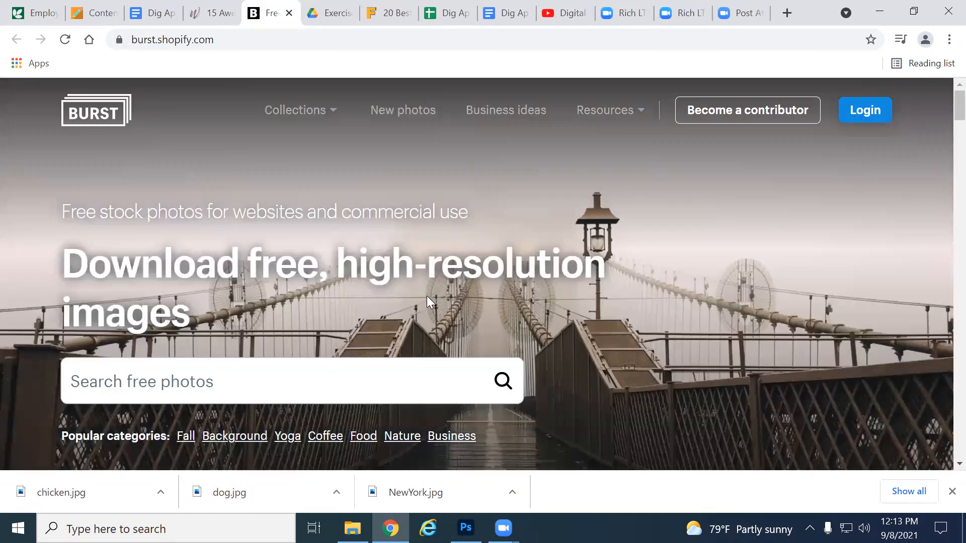
Step: Browse the Burst home page's top free pictures and stock photo categories for possible exercise images
{"action": "scroll", "coordinate": [426, 296], "scroll_direction": "down", "scroll_amount": 10}
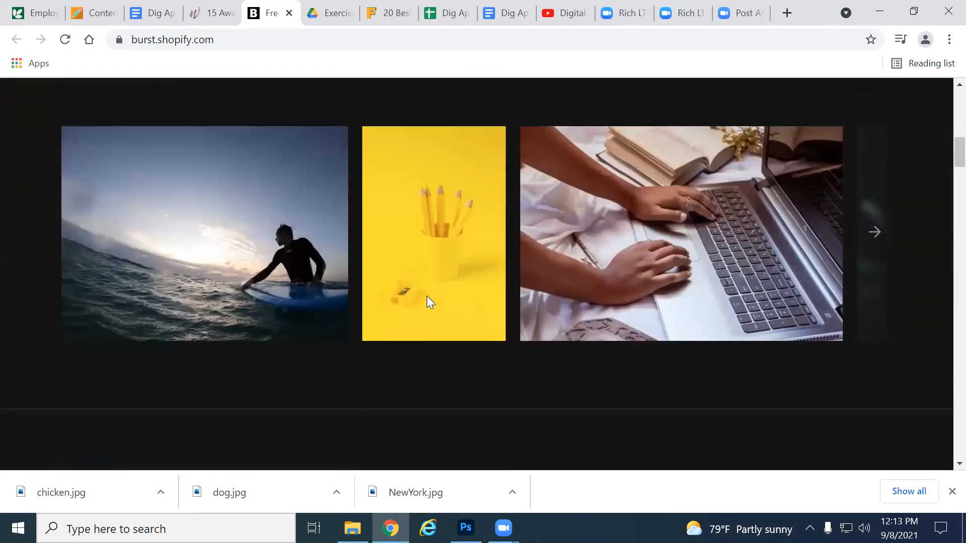
{"action": "scroll", "coordinate": [427, 296], "scroll_direction": "up", "scroll_amount": 2}
{"action": "scroll", "coordinate": [427, 296], "scroll_direction": "down", "scroll_amount": 10}
{"action": "scroll", "coordinate": [428, 297], "scroll_direction": "down", "scroll_amount": 4}
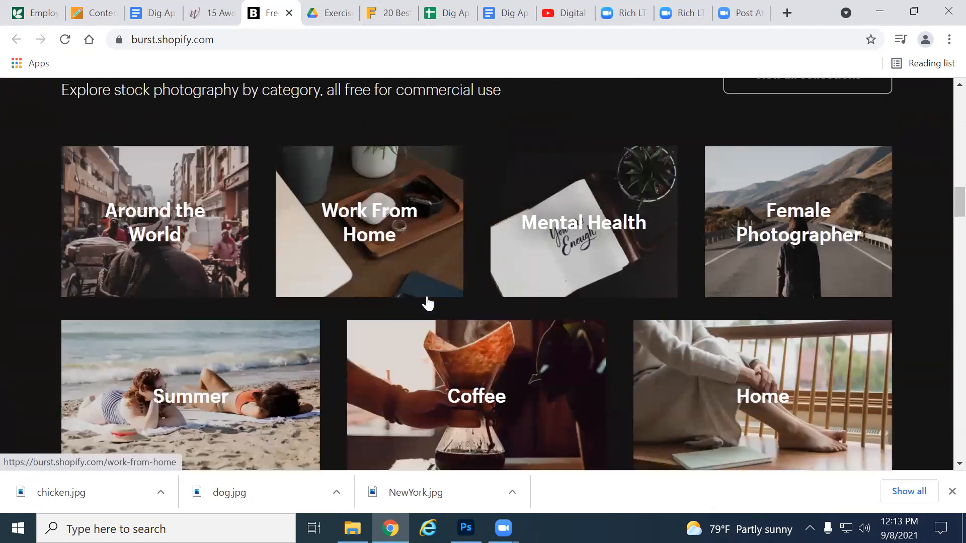
{"action": "left_click", "coordinate": [469, 325]}
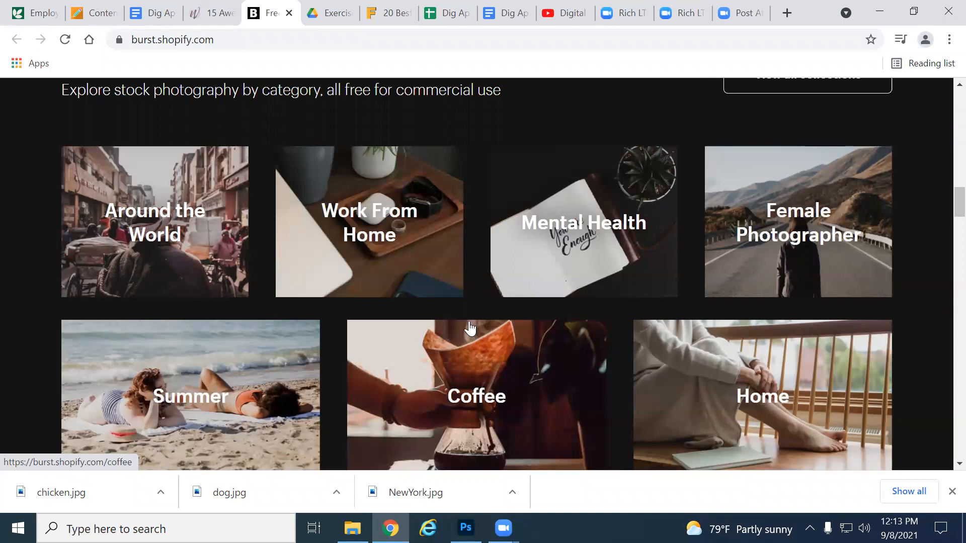
{"action": "scroll", "coordinate": [469, 326], "scroll_direction": "down", "scroll_amount": 5}
{"action": "scroll", "coordinate": [468, 323], "scroll_direction": "down", "scroll_amount": 6}
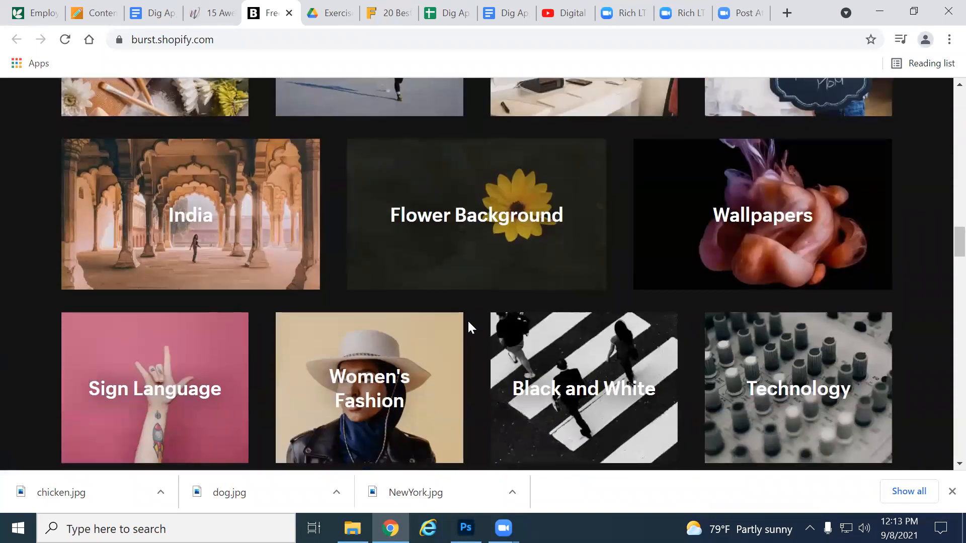
{"action": "scroll", "coordinate": [468, 323], "scroll_direction": "down", "scroll_amount": 5}
{"action": "scroll", "coordinate": [467, 326], "scroll_direction": "down", "scroll_amount": 3}
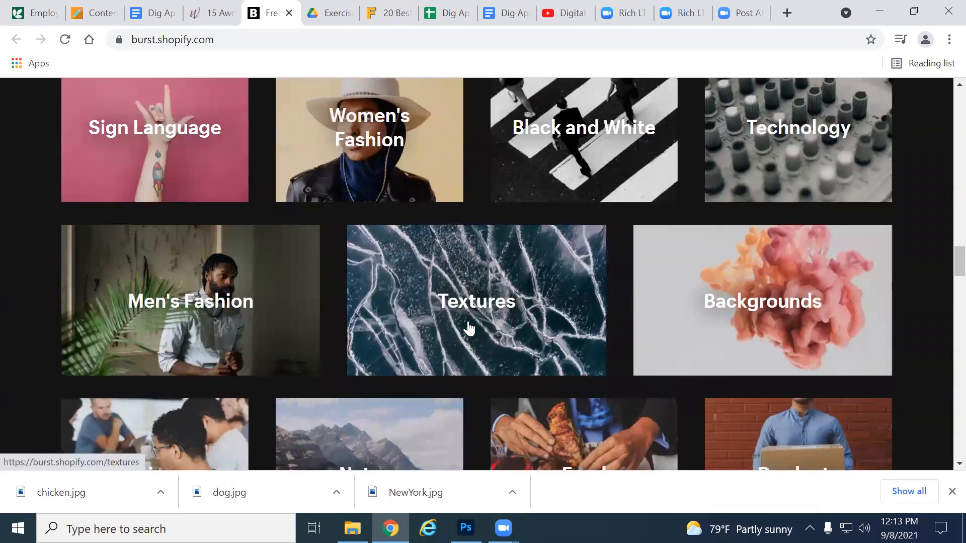
{"action": "scroll", "coordinate": [467, 319], "scroll_direction": "up", "scroll_amount": 3}
{"action": "scroll", "coordinate": [457, 346], "scroll_direction": "up", "scroll_amount": 3}
{"action": "scroll", "coordinate": [457, 345], "scroll_direction": "down", "scroll_amount": 5}
{"action": "scroll", "coordinate": [519, 340], "scroll_direction": "up", "scroll_amount": 20}
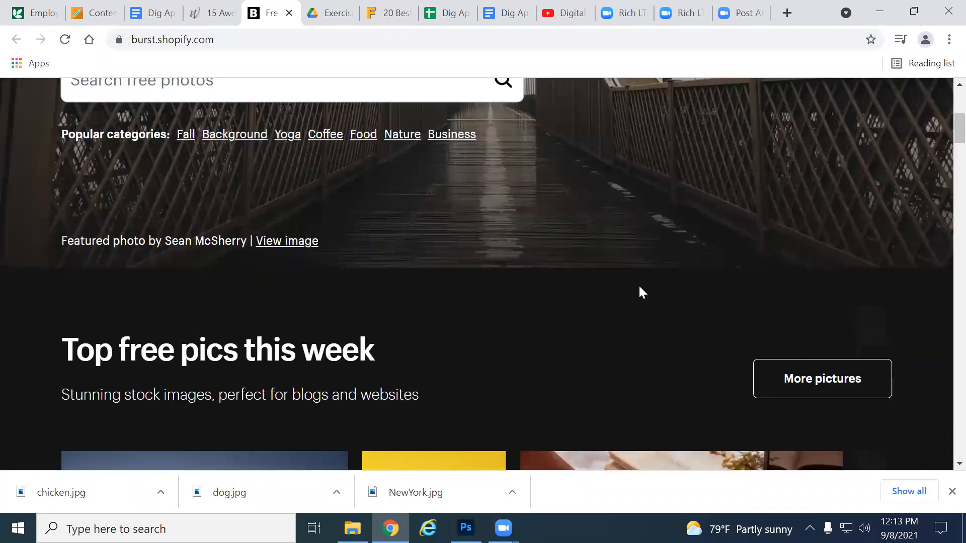
{"action": "scroll", "coordinate": [285, 338], "scroll_direction": "down", "scroll_amount": 20}
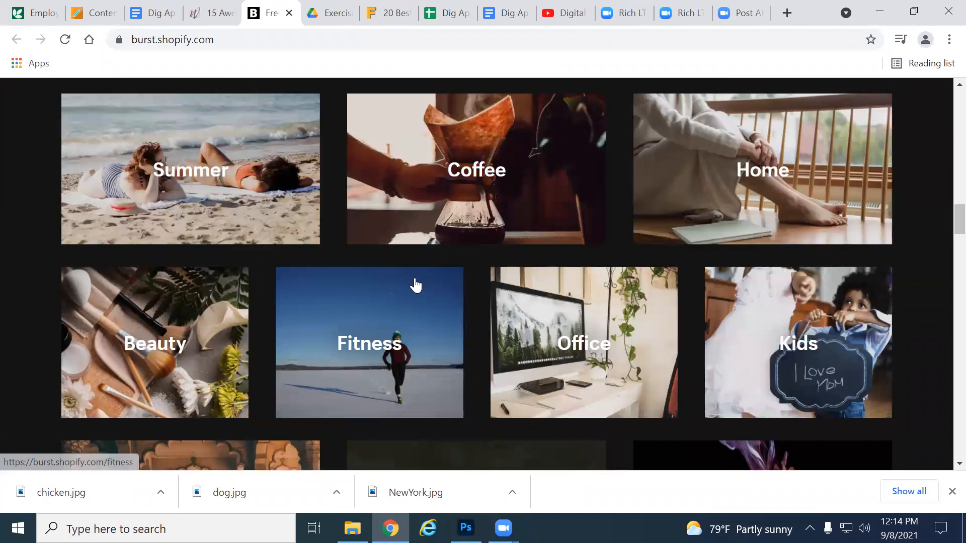
{"action": "scroll", "coordinate": [414, 282], "scroll_direction": "up", "scroll_amount": 6}
{"action": "scroll", "coordinate": [414, 283], "scroll_direction": "down", "scroll_amount": 6}
Step: Open Burst's Coffee category, look through its popular photos for possible exercise images, and return to the Burst home page
{"action": "left_click", "coordinate": [574, 146]}
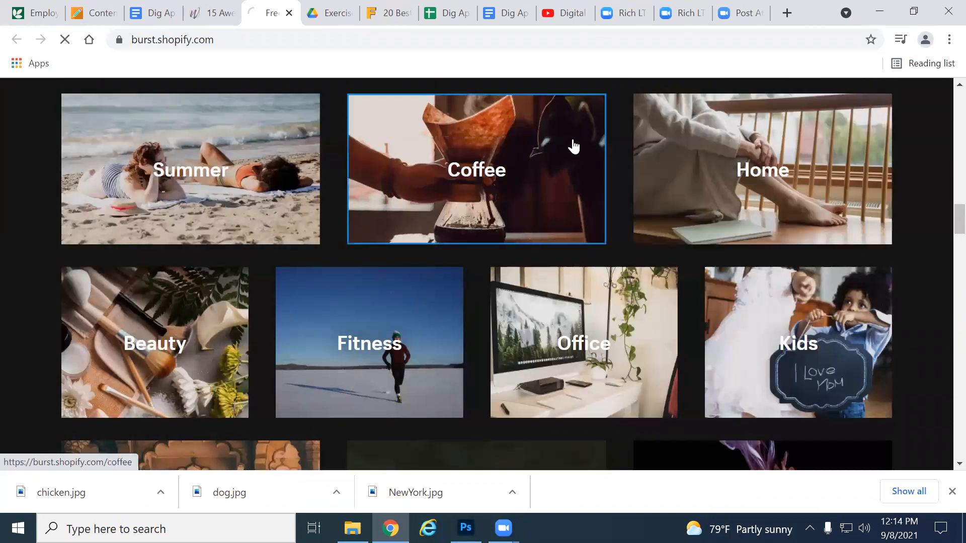
{"action": "scroll", "coordinate": [306, 321], "scroll_direction": "down", "scroll_amount": 4}
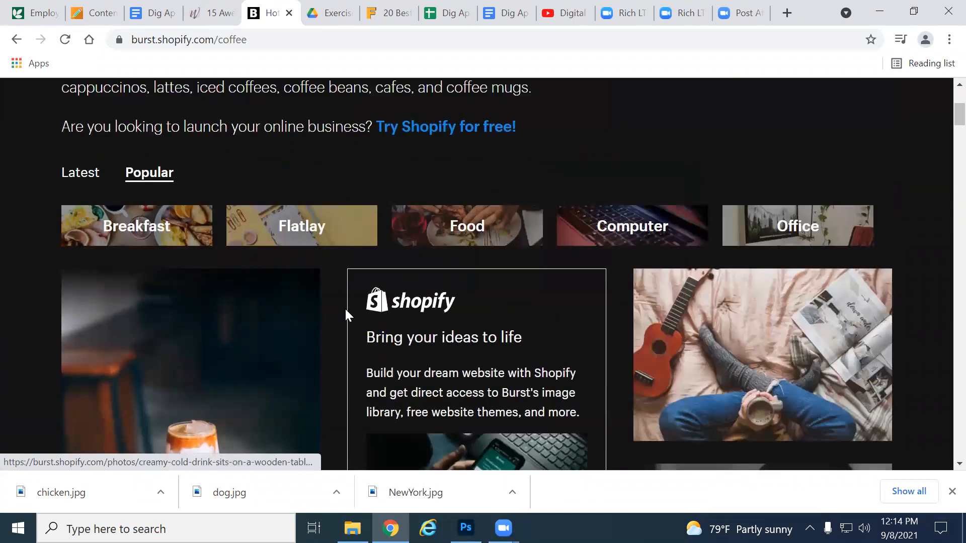
{"action": "scroll", "coordinate": [346, 313], "scroll_direction": "down", "scroll_amount": 6}
{"action": "scroll", "coordinate": [480, 361], "scroll_direction": "down", "scroll_amount": 1}
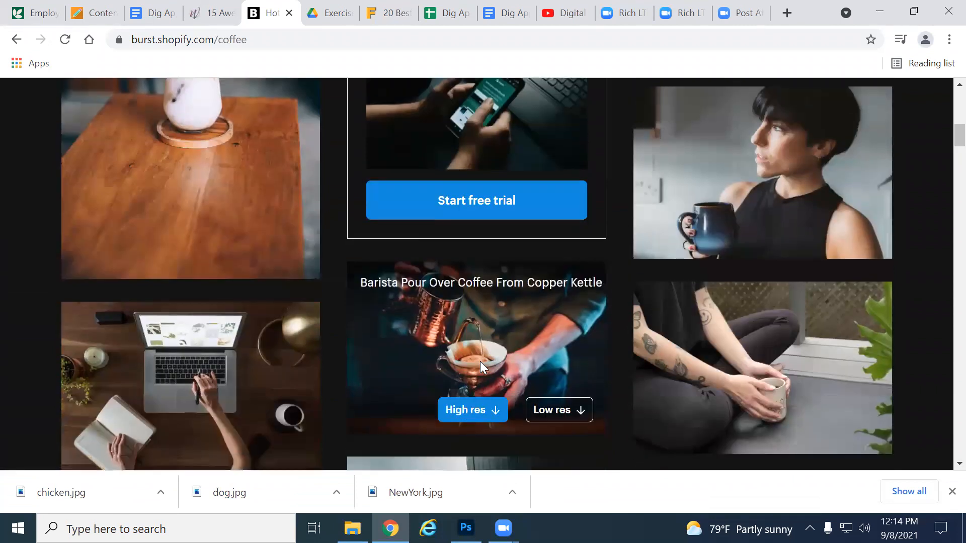
{"action": "scroll", "coordinate": [777, 444], "scroll_direction": "down", "scroll_amount": 1}
{"action": "scroll", "coordinate": [403, 329], "scroll_direction": "down", "scroll_amount": 3}
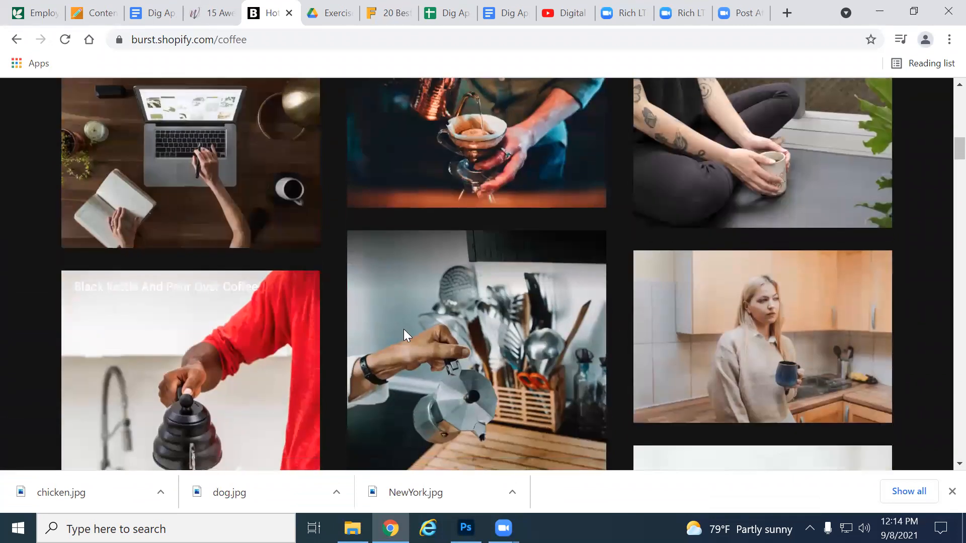
{"action": "scroll", "coordinate": [731, 316], "scroll_direction": "down", "scroll_amount": 6}
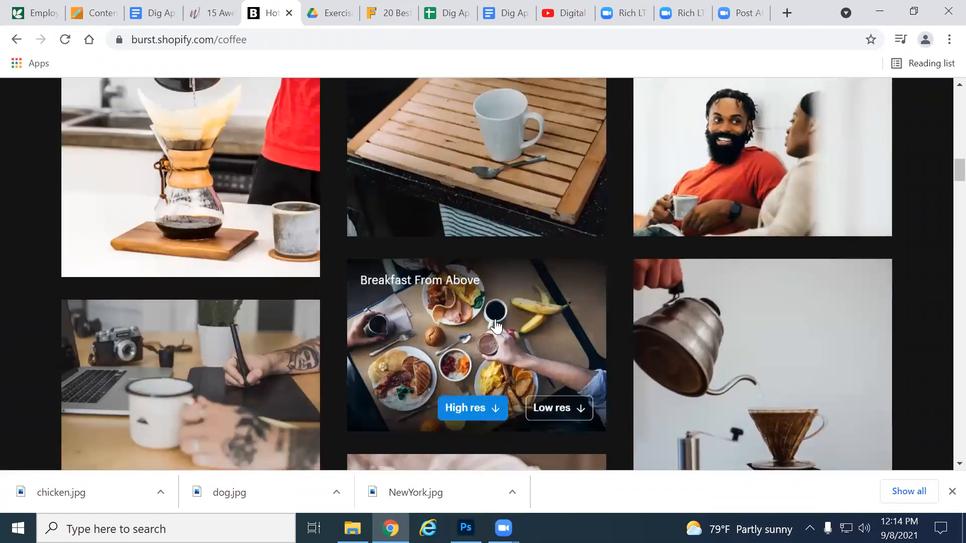
{"action": "scroll", "coordinate": [502, 366], "scroll_direction": "down", "scroll_amount": 8}
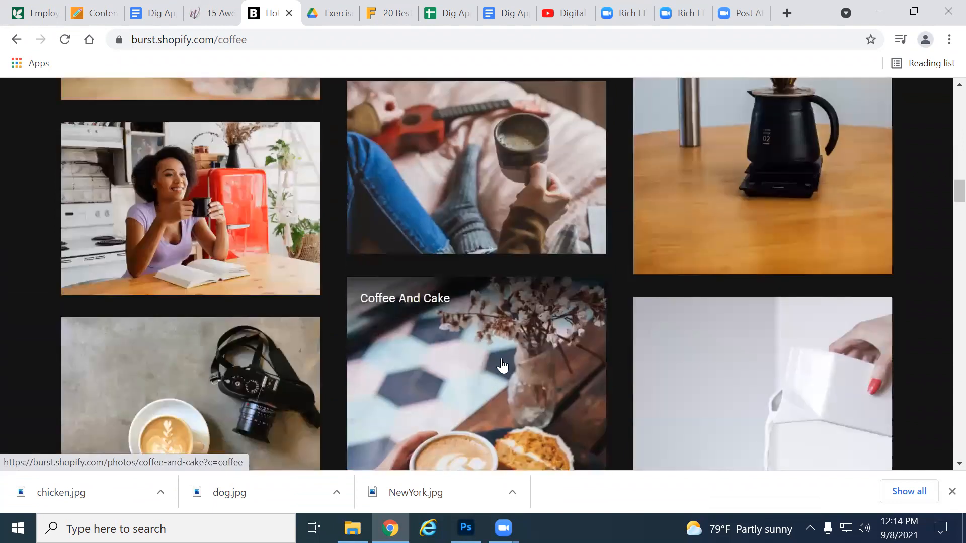
{"action": "scroll", "coordinate": [502, 366], "scroll_direction": "down", "scroll_amount": 4}
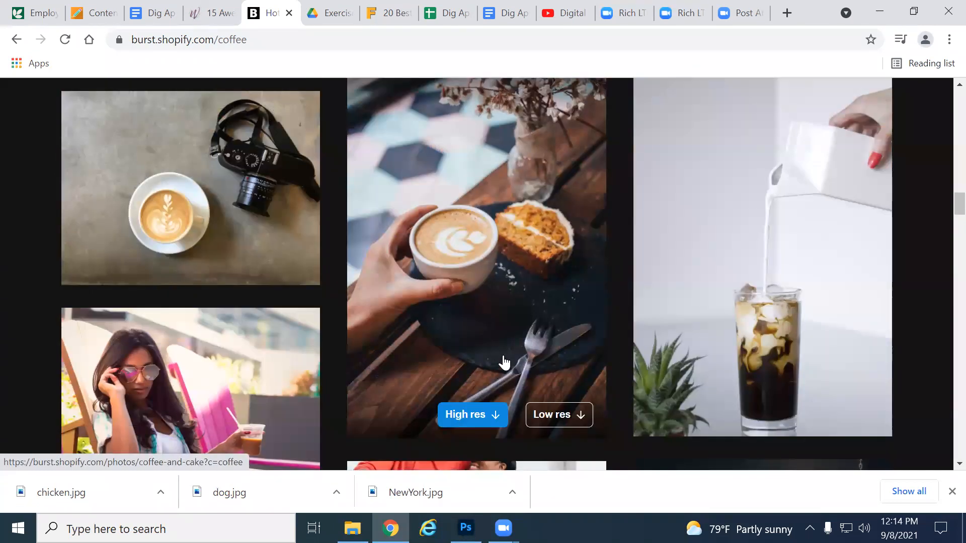
{"action": "scroll", "coordinate": [503, 359], "scroll_direction": "down", "scroll_amount": 20}
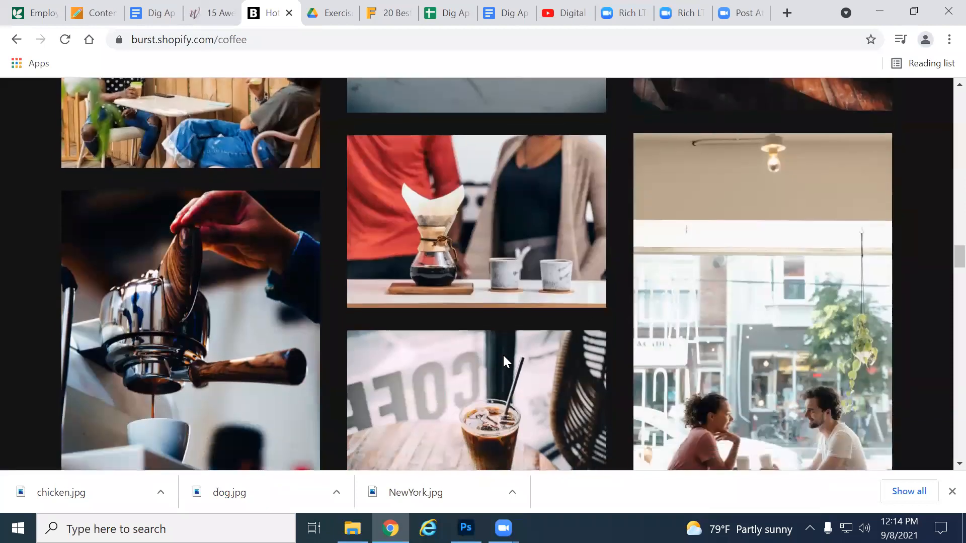
{"action": "scroll", "coordinate": [503, 354], "scroll_direction": "down", "scroll_amount": 4}
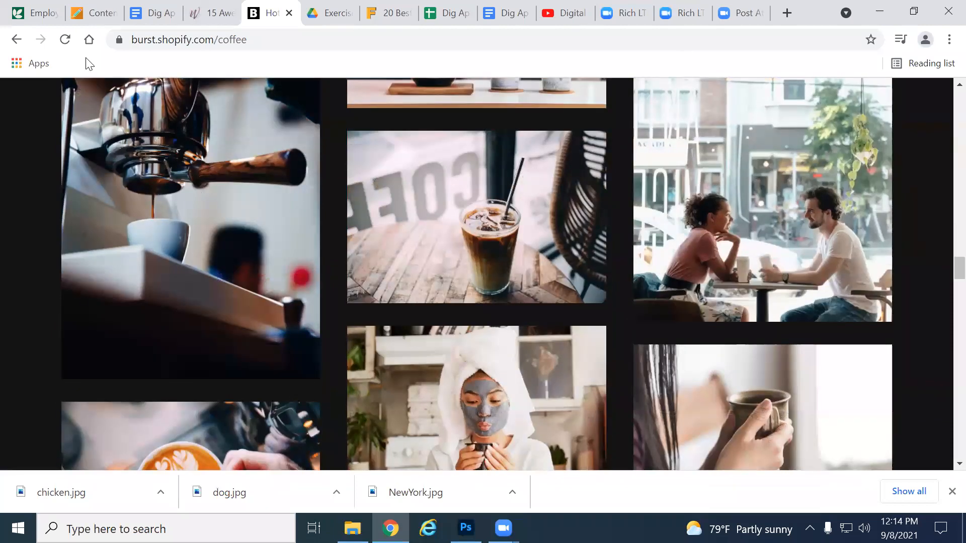
{"action": "key", "text": "alt+Left"}
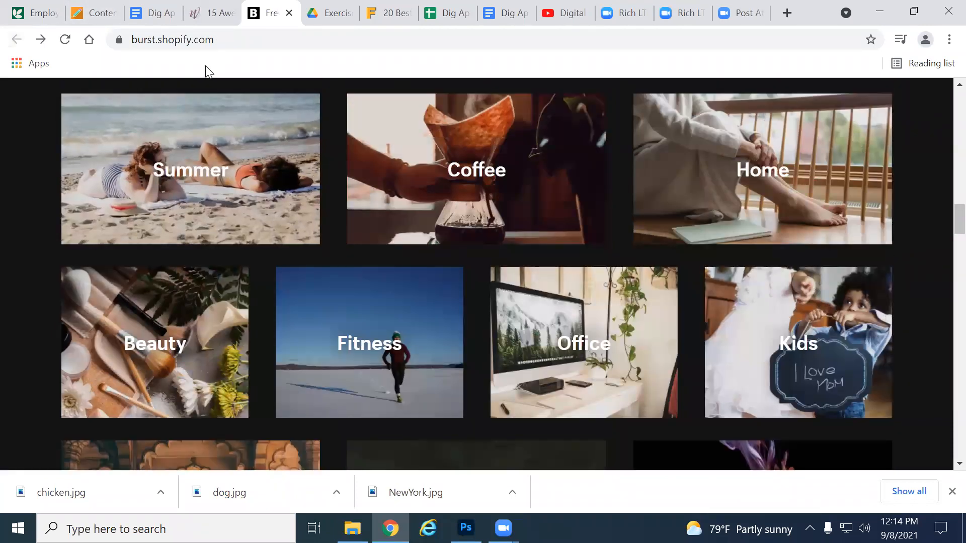
Step: Go back to the open source image resources article, open the Free Nature Stock site, and browse its nature photos
{"action": "key", "text": "ctrl+shift+Tab"}
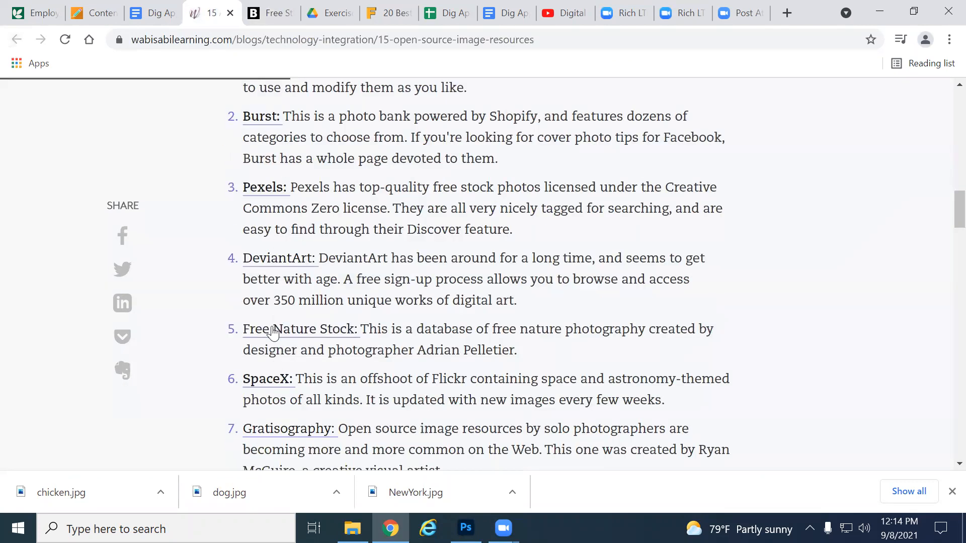
{"action": "left_click", "coordinate": [274, 331]}
{"action": "scroll", "coordinate": [382, 351], "scroll_direction": "down", "scroll_amount": 15}
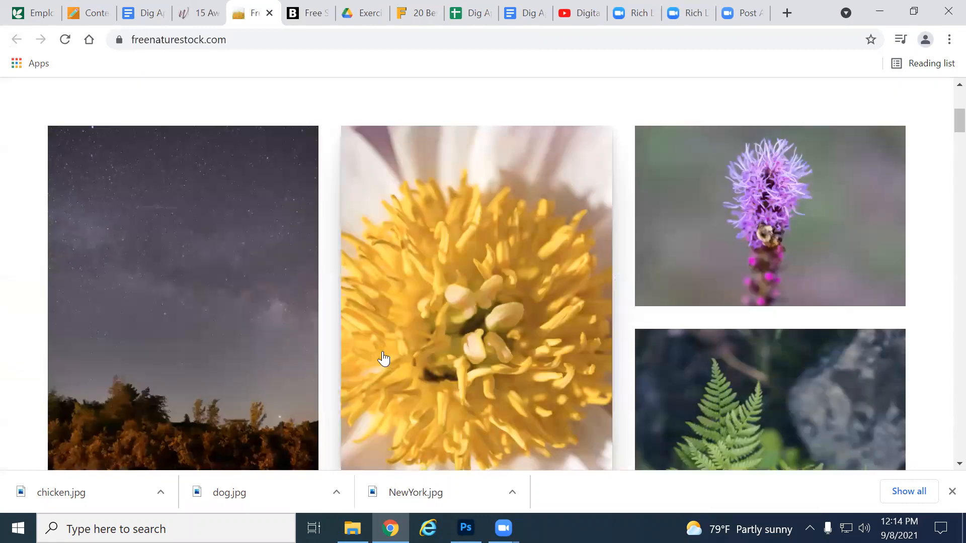
{"action": "scroll", "coordinate": [383, 359], "scroll_direction": "down", "scroll_amount": 3}
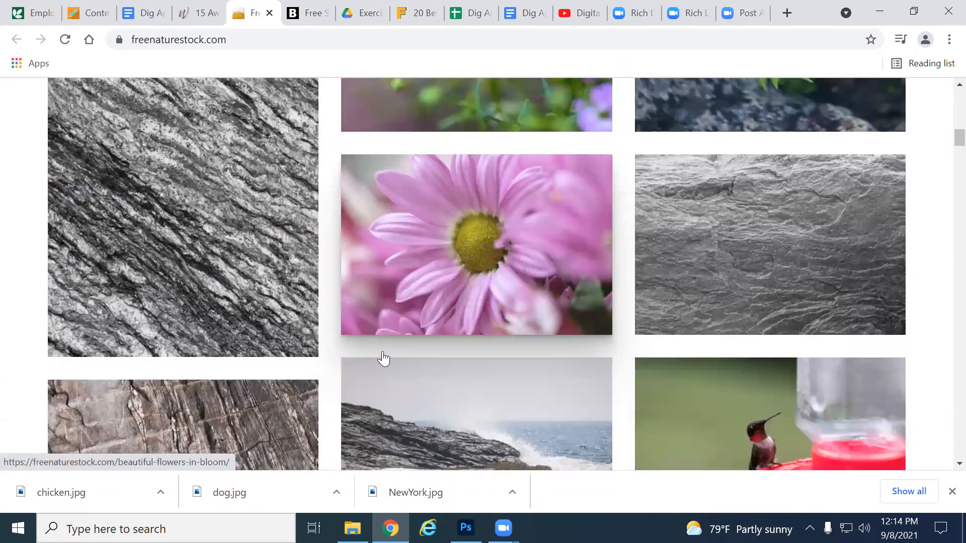
Step: Return to the Dig Apps 1: Masking document and review the User Created Exercise instructions
{"action": "left_click", "coordinate": [152, 10]}
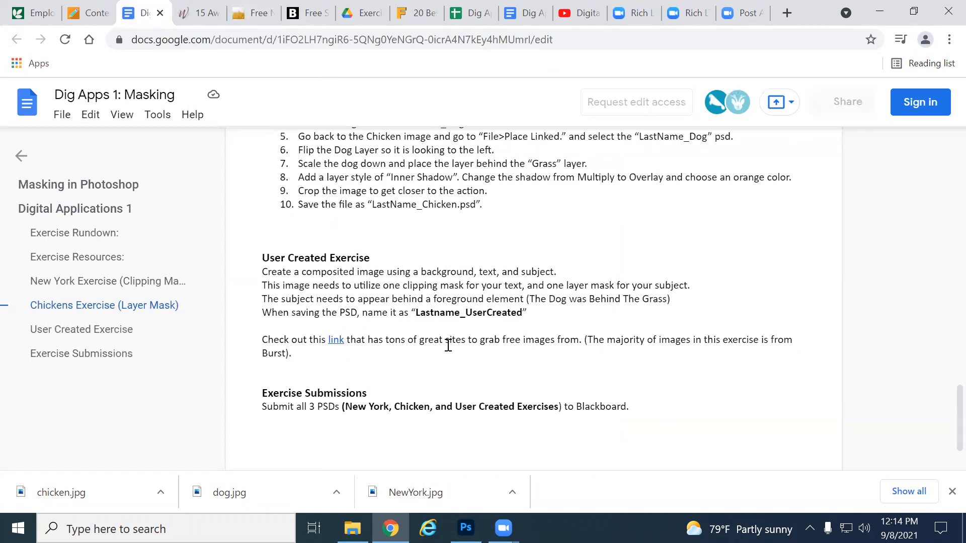
{"action": "double_click", "coordinate": [560, 329]}
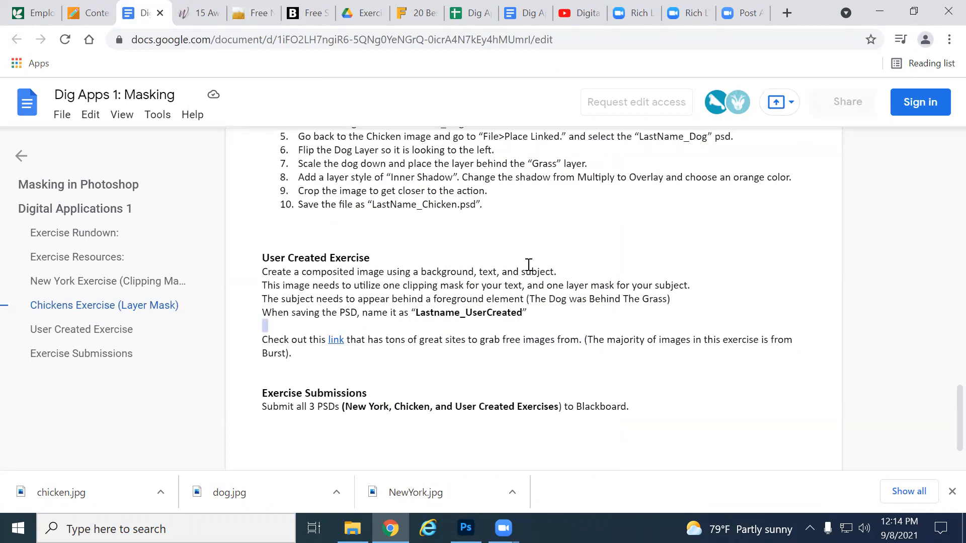